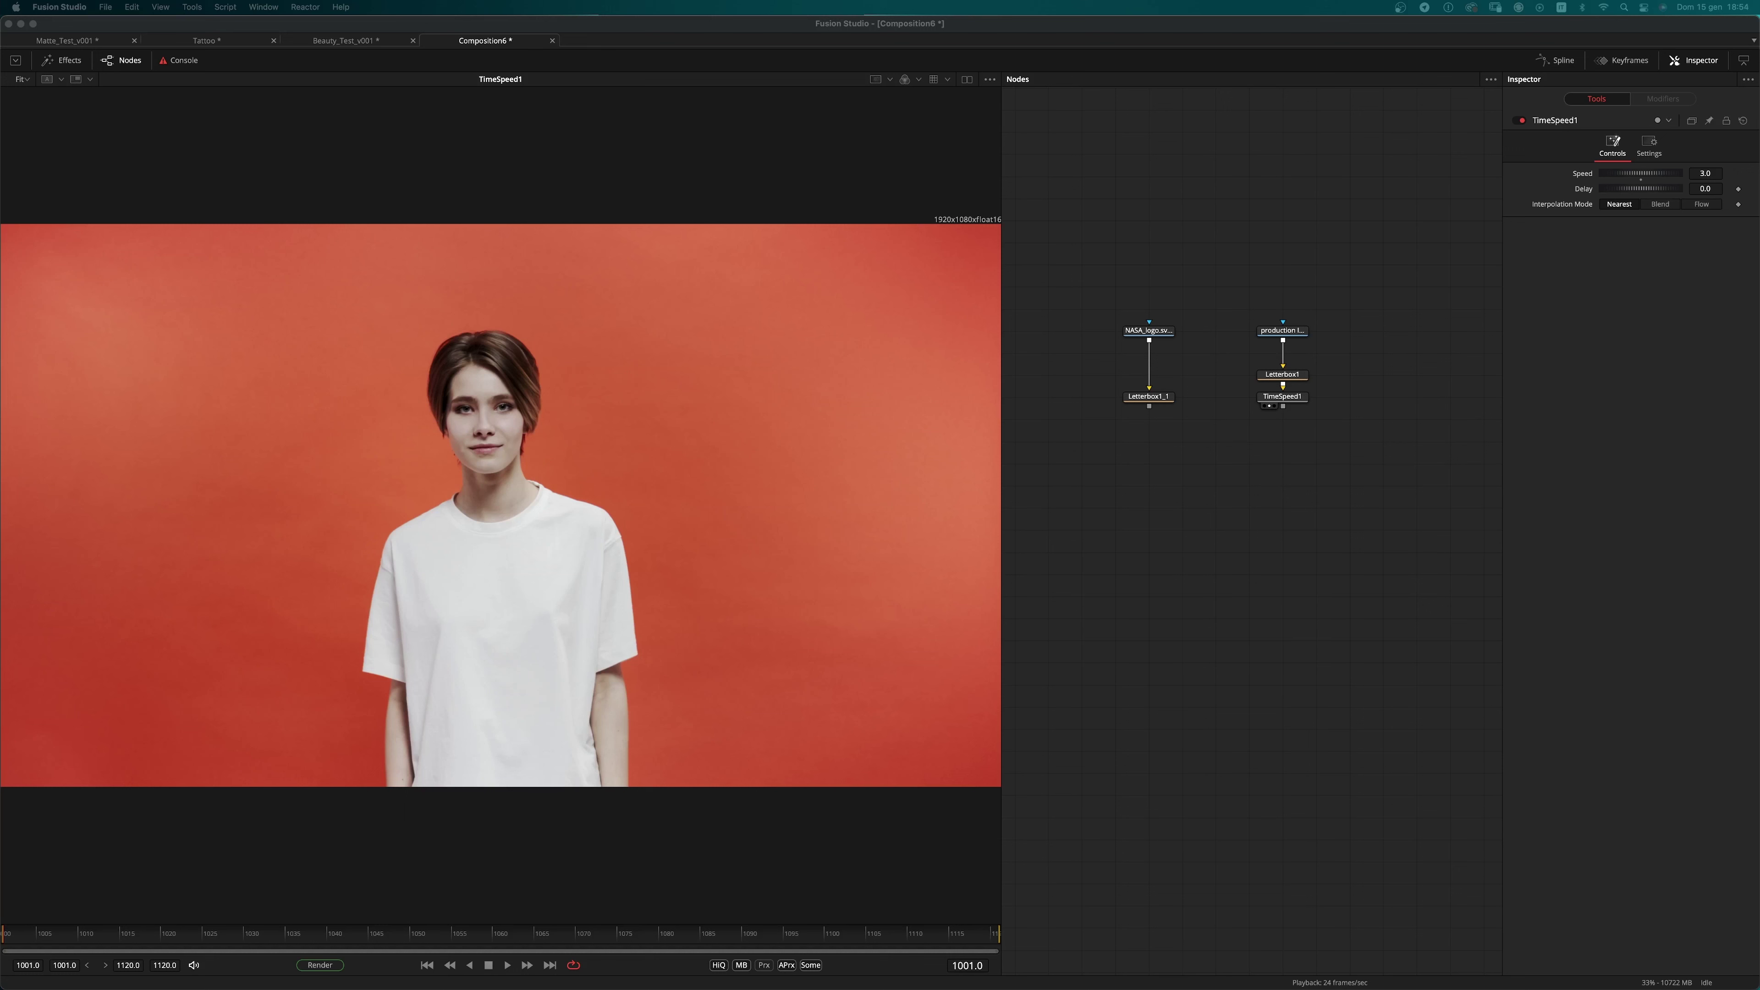
Step: Add an ml_VectorWarp node below TimeSpeed1 and feed it the TimeSpeed1 output
left_click(1206, 501)
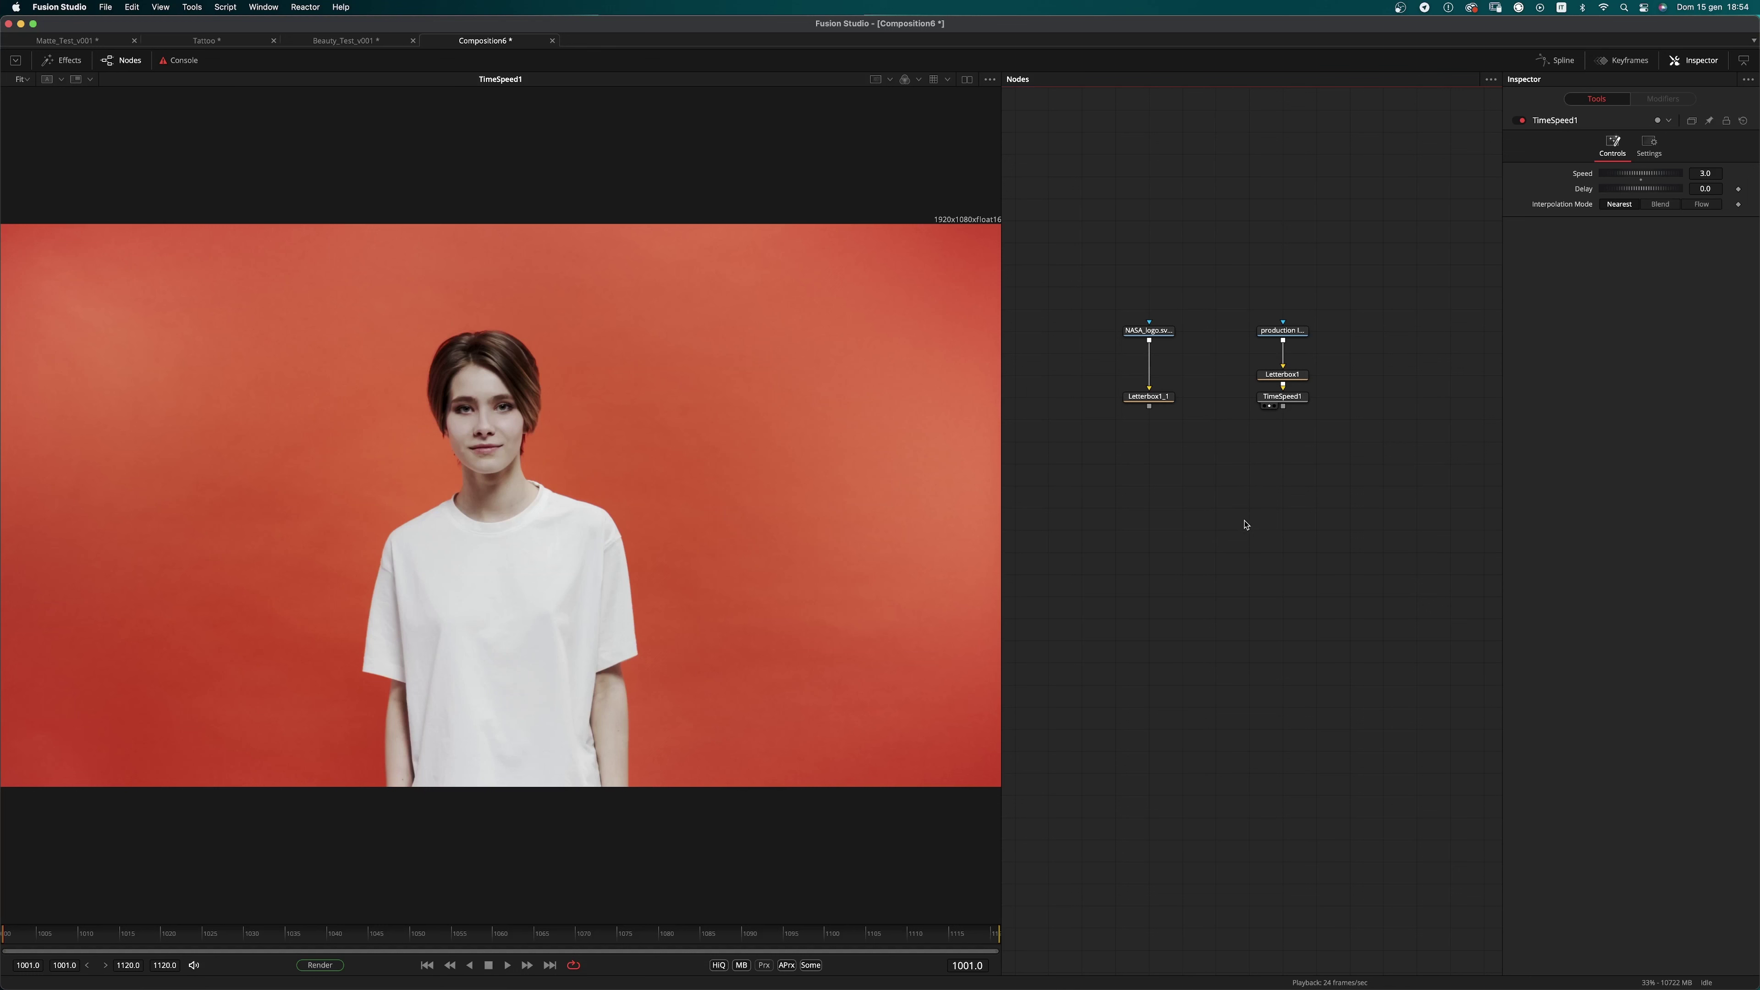
key("shift+space")
type("ve")
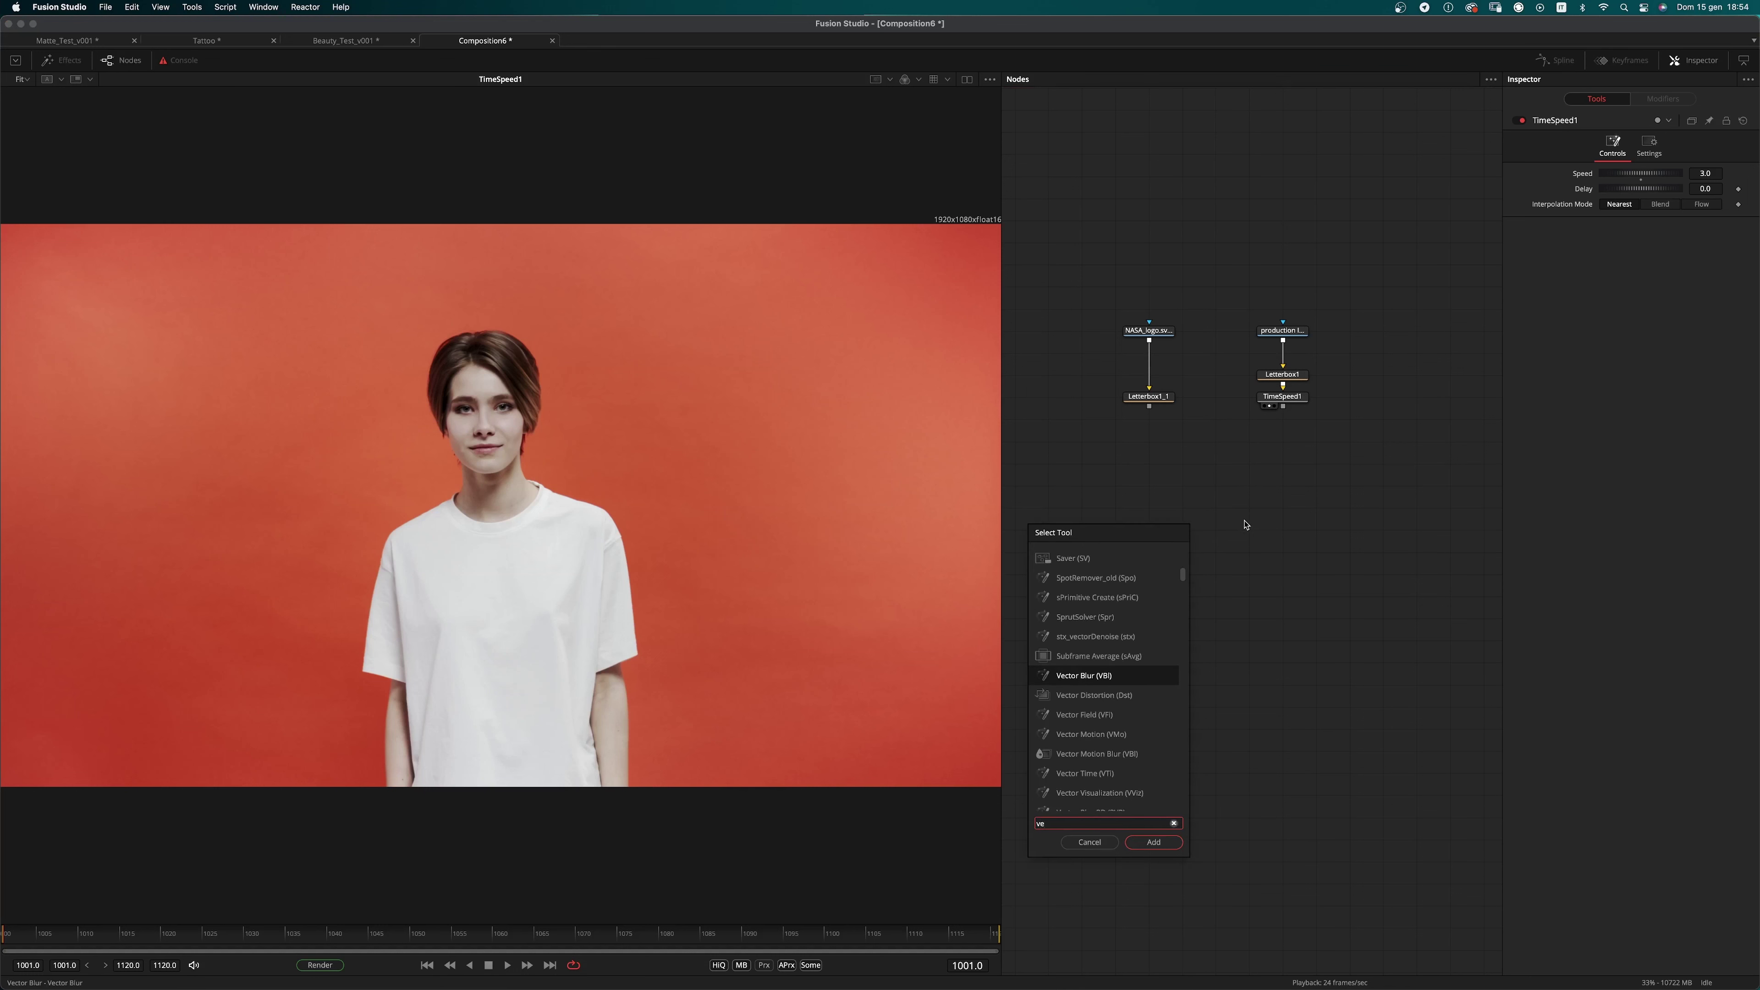
type("t")
key("BackSpace")
key("Up")
key("Up")
key("Up")
key("Up")
key("Up")
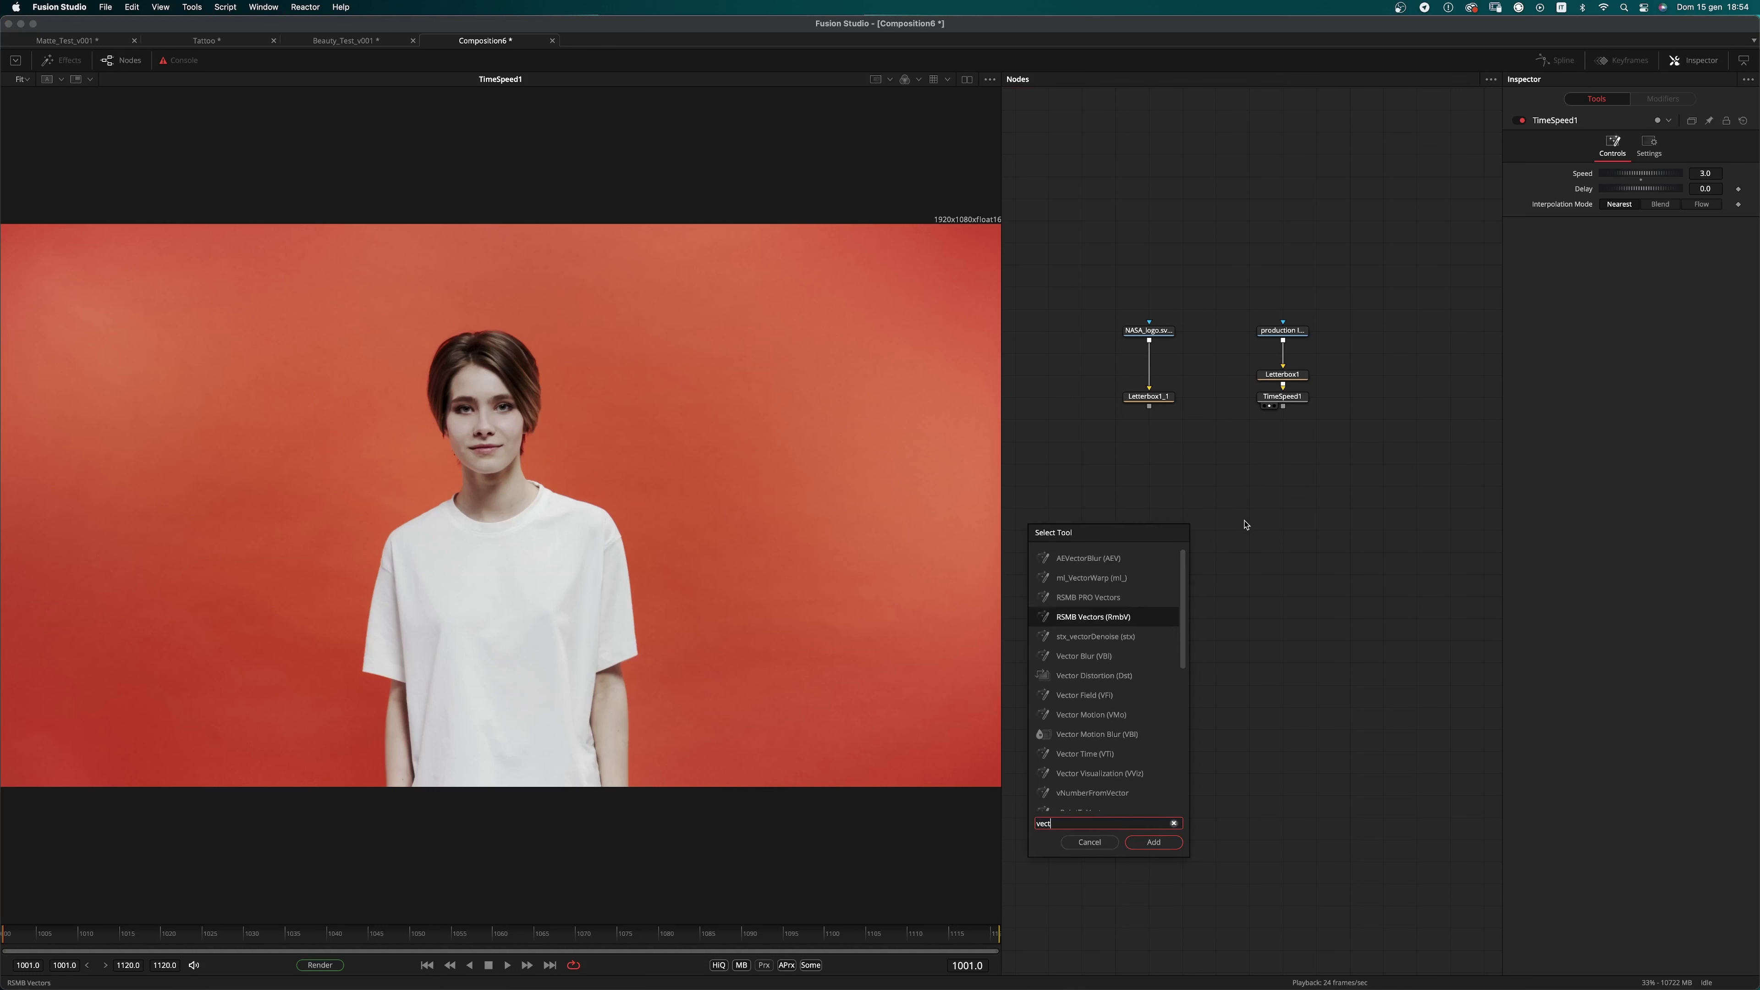
key("Return")
left_click_drag(1284, 406, 1275, 502)
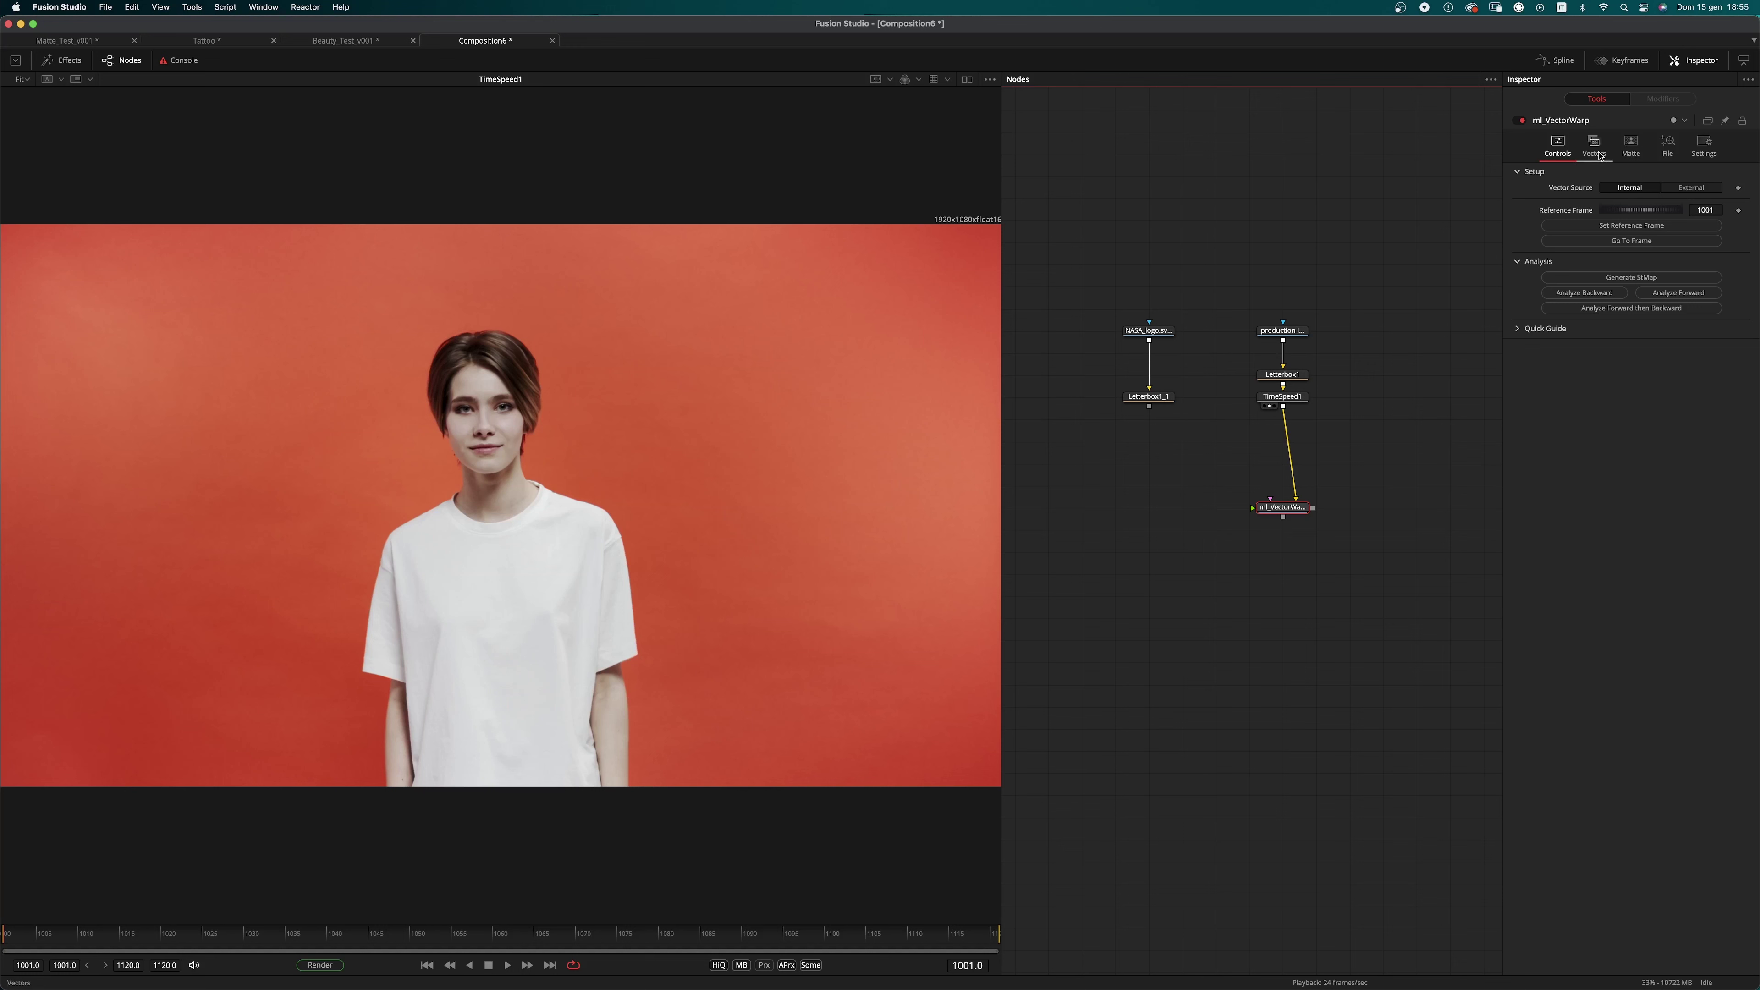
left_click(1393, 457)
Step: Compare the Classic and Advanced vector method settings of ml_VectorWarp, ending on Advanced
left_click(1594, 146)
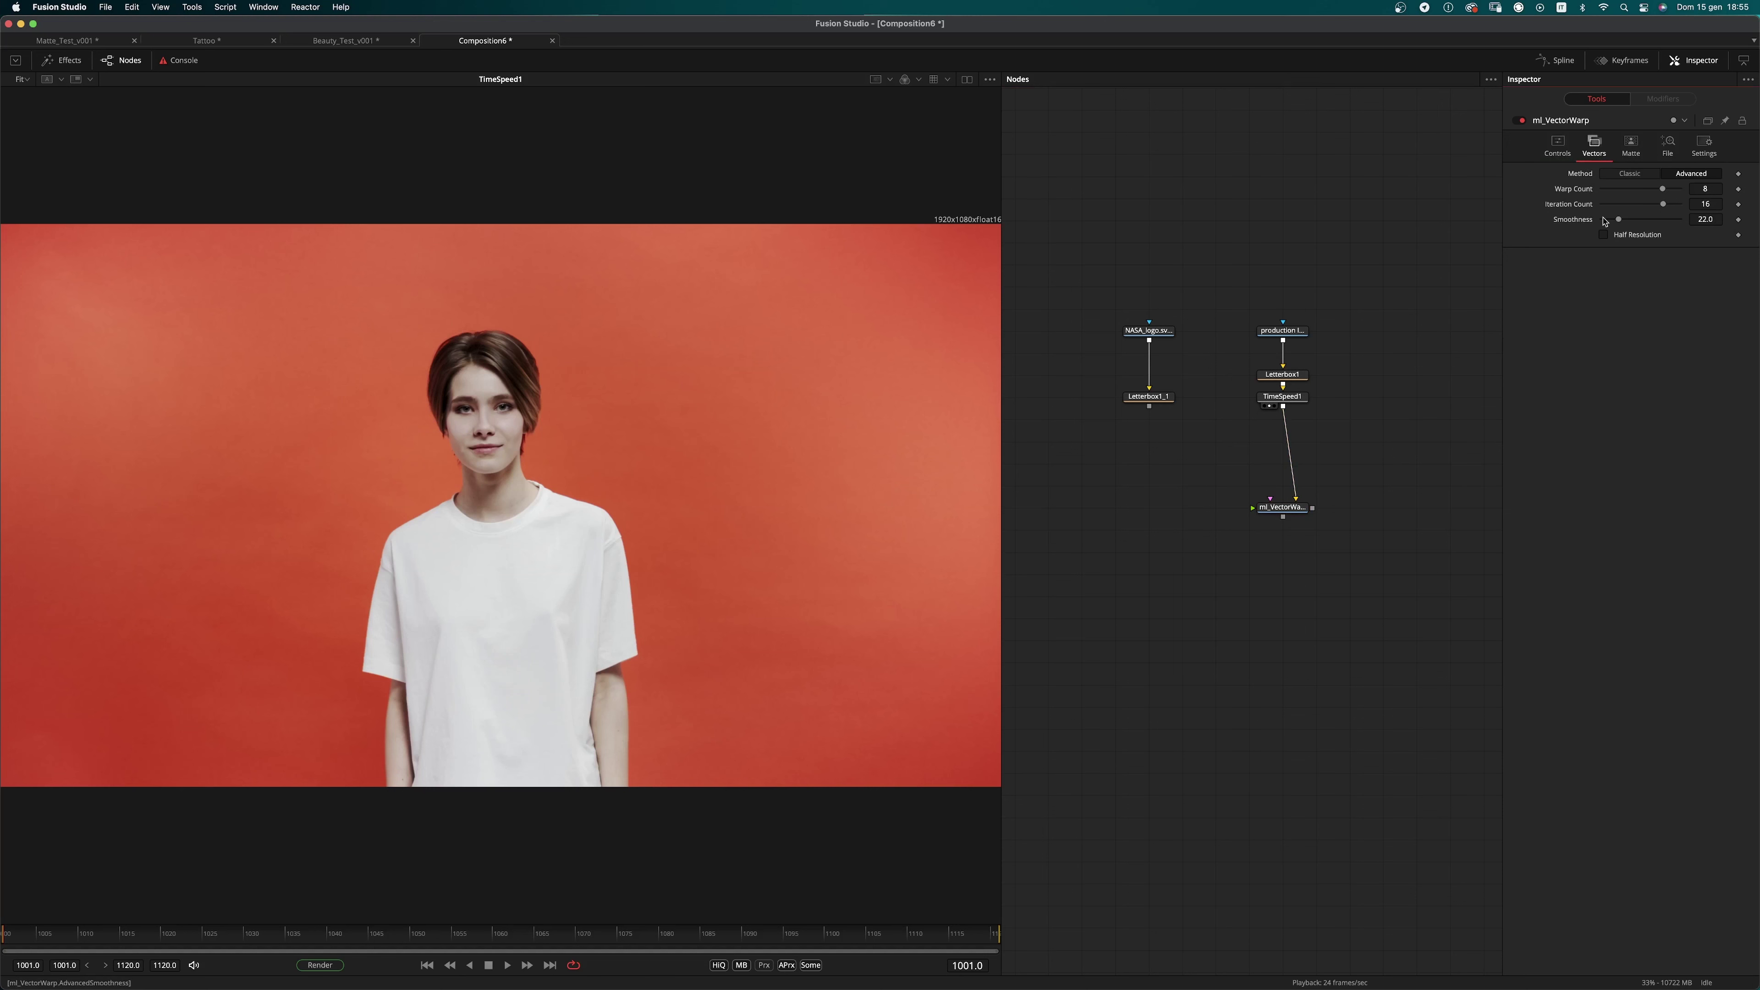
left_click(1637, 177)
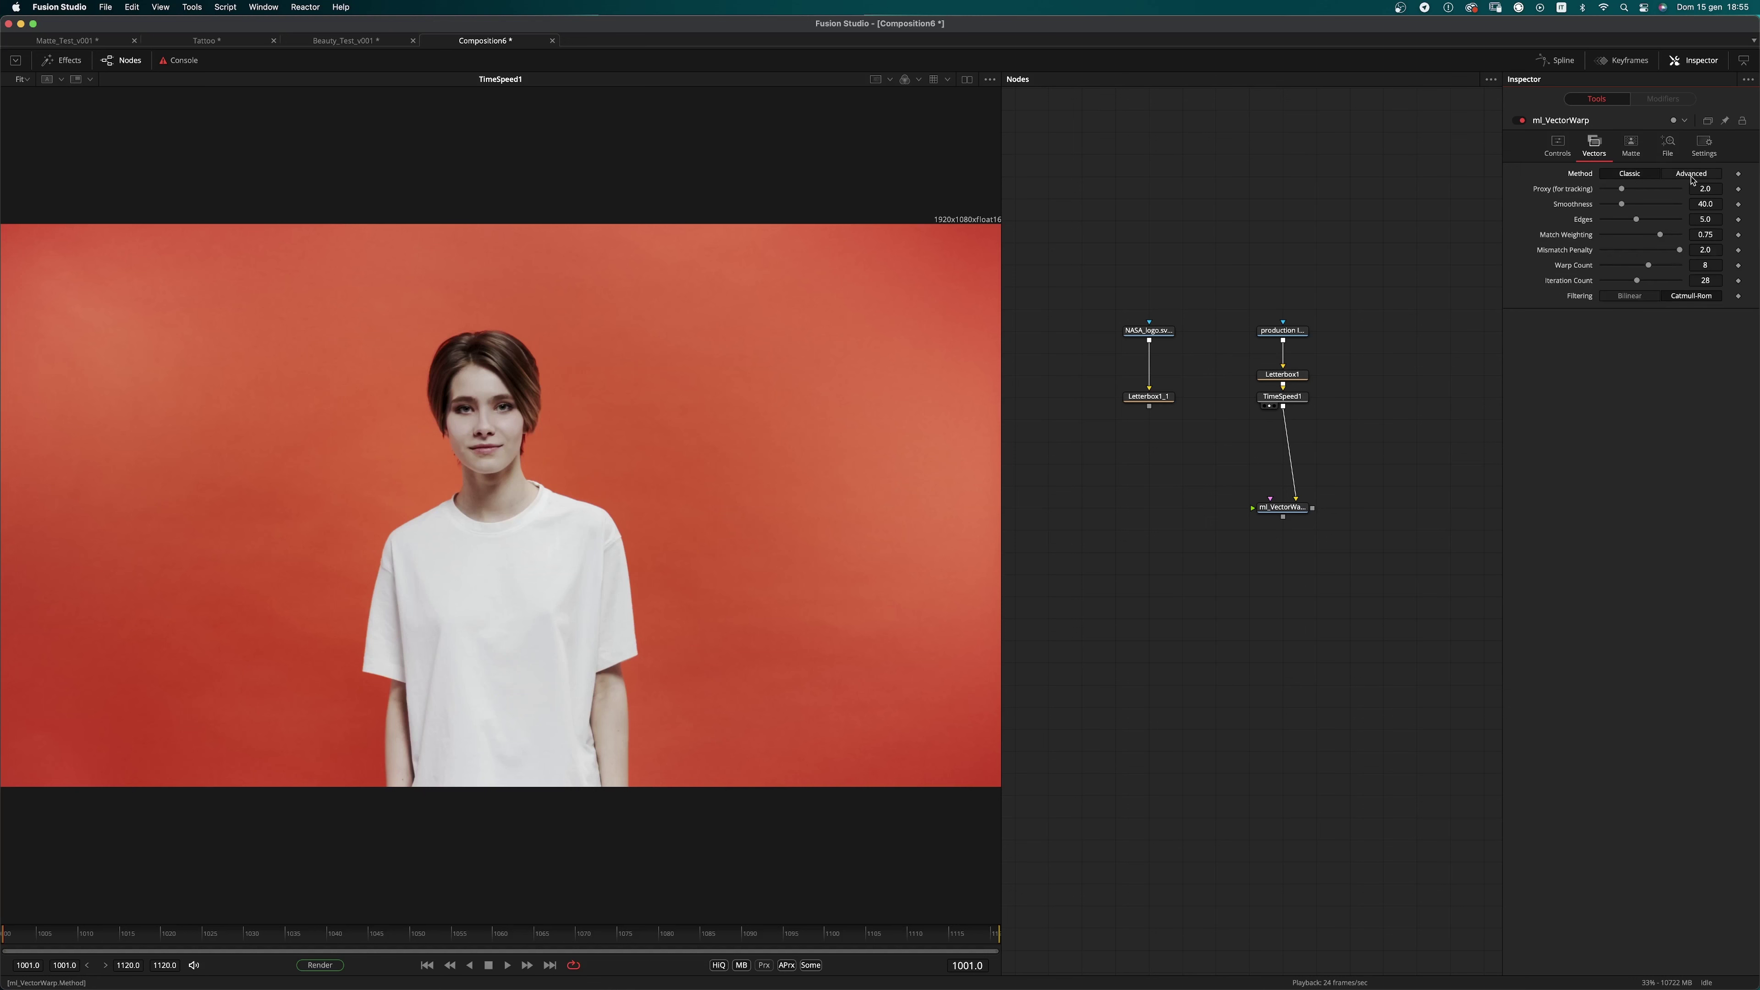
left_click(1690, 178)
left_click(1629, 177)
left_click(1690, 174)
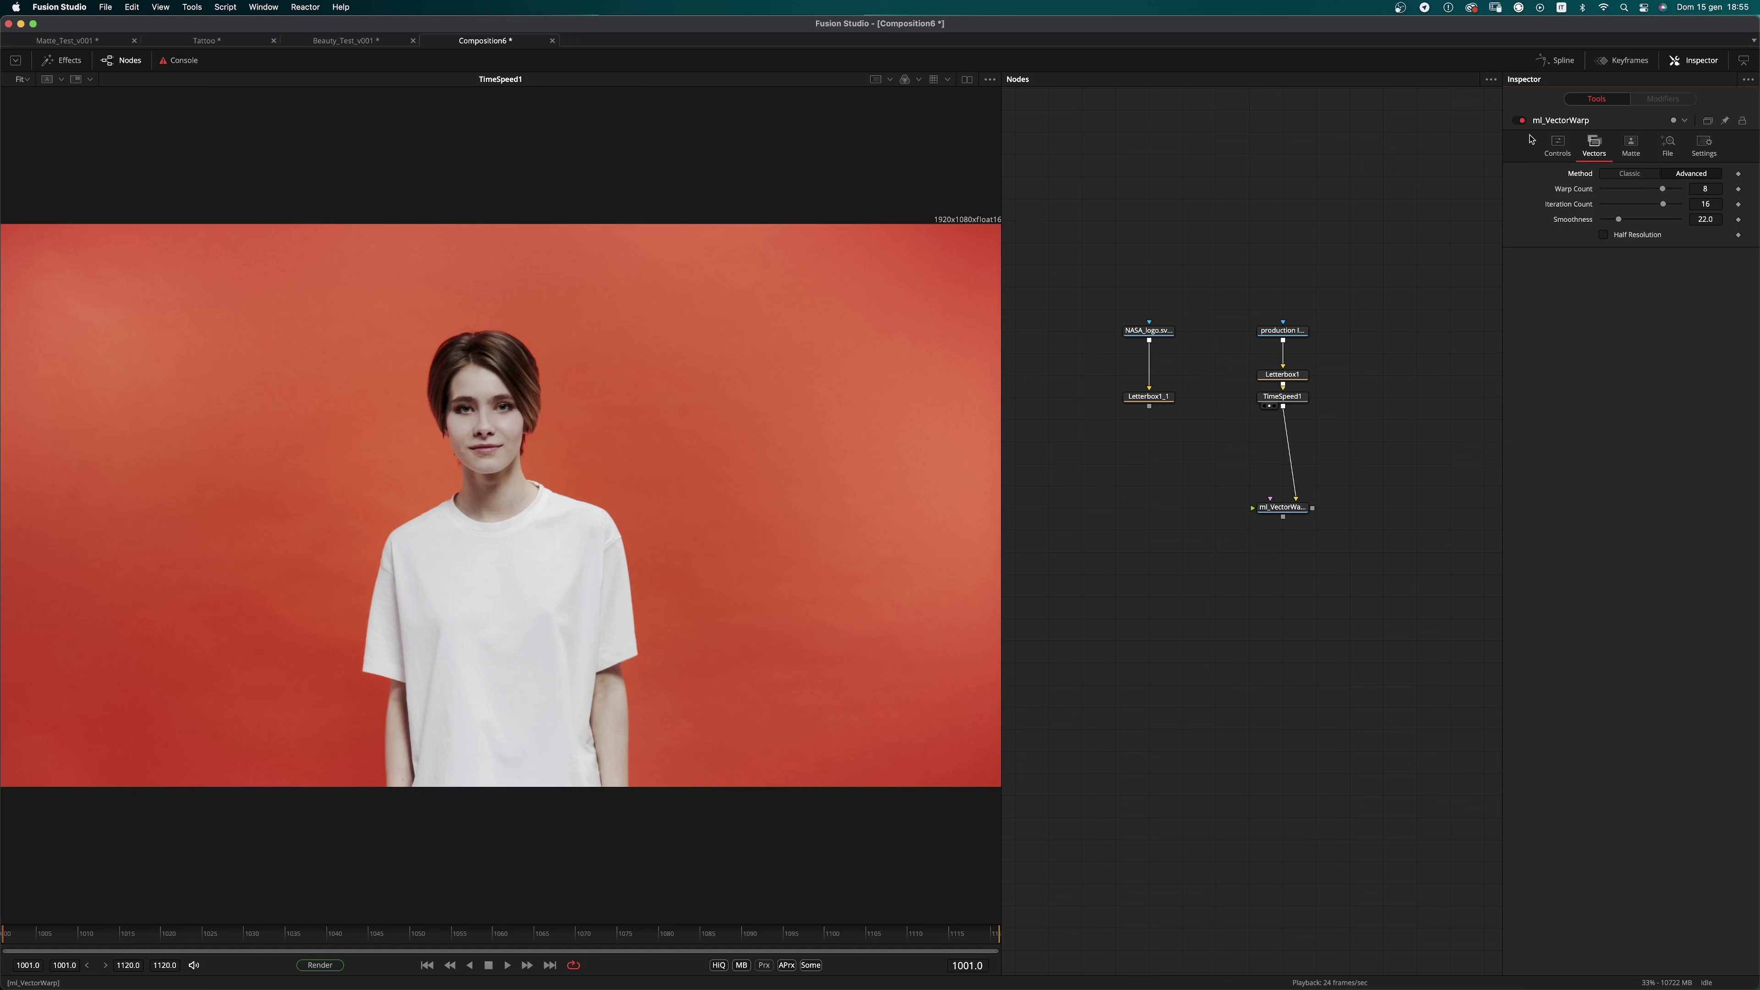
left_click(1558, 145)
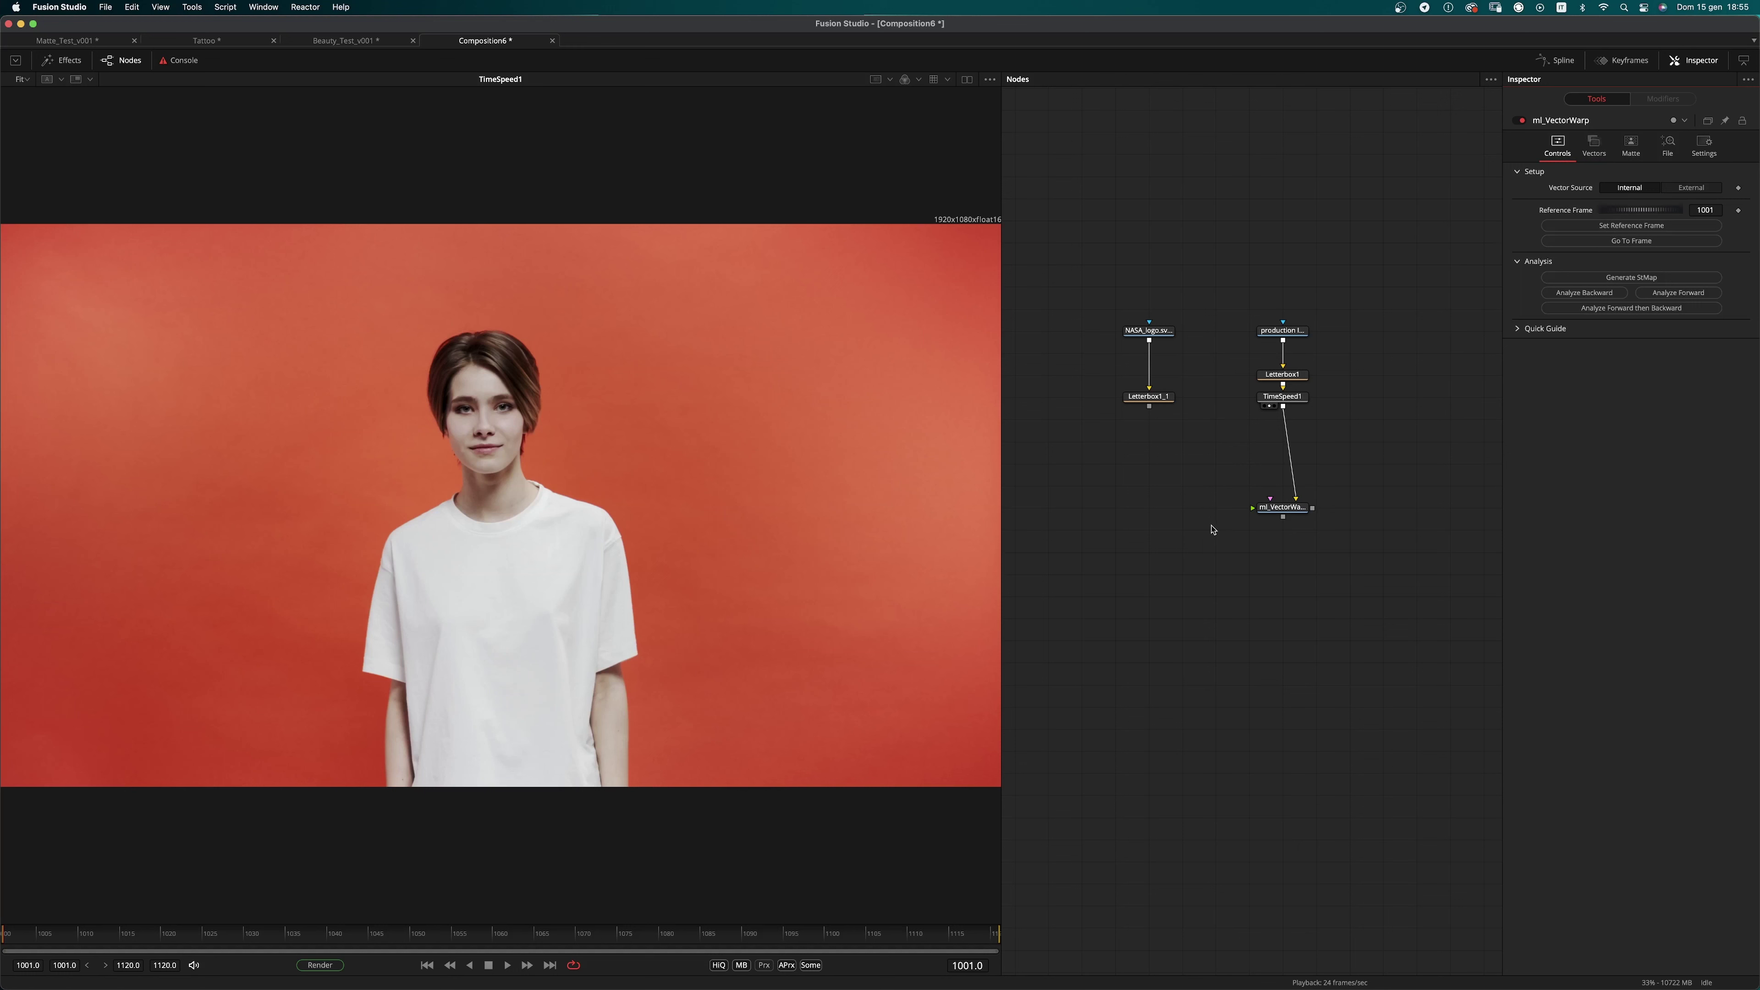
Step: Go to frame 1044 of the clip and set it as the ml_VectorWarp reference frame
left_click_drag(1253, 508, 1176, 480)
left_click(297, 941)
key("space")
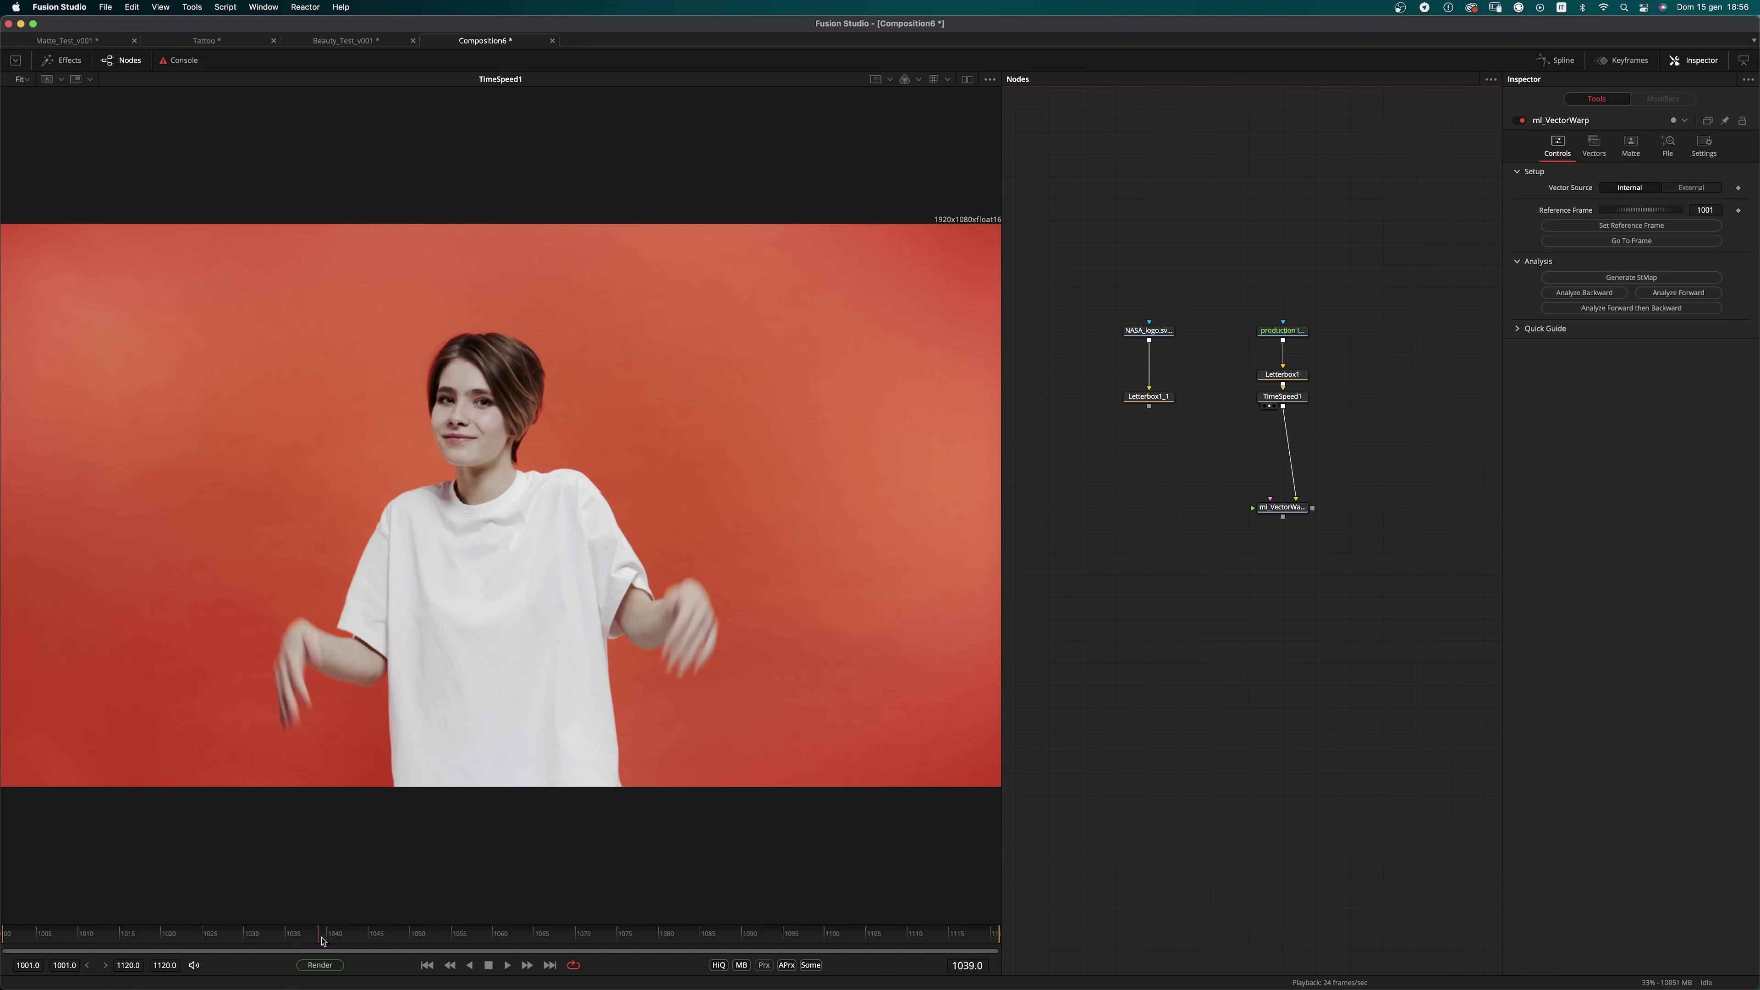
mouse_move(361, 938)
left_mouse_down()
mouse_move(412, 939)
mouse_move(361, 937)
left_mouse_up()
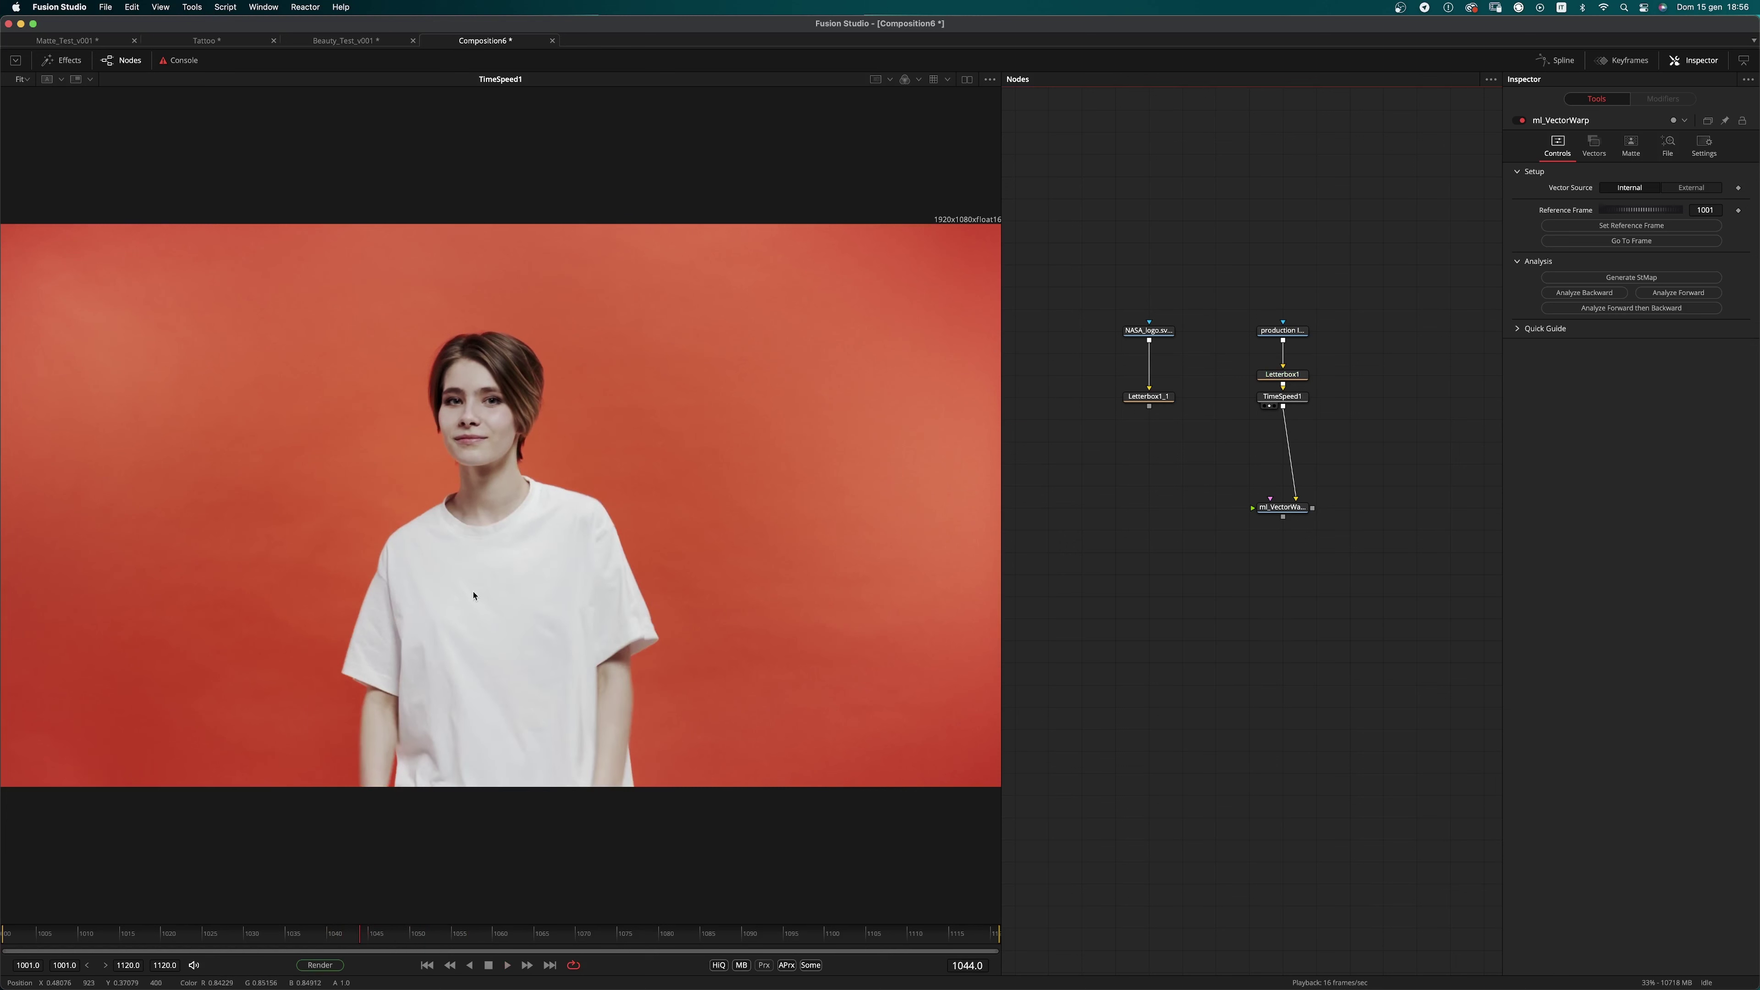
left_click(1633, 227)
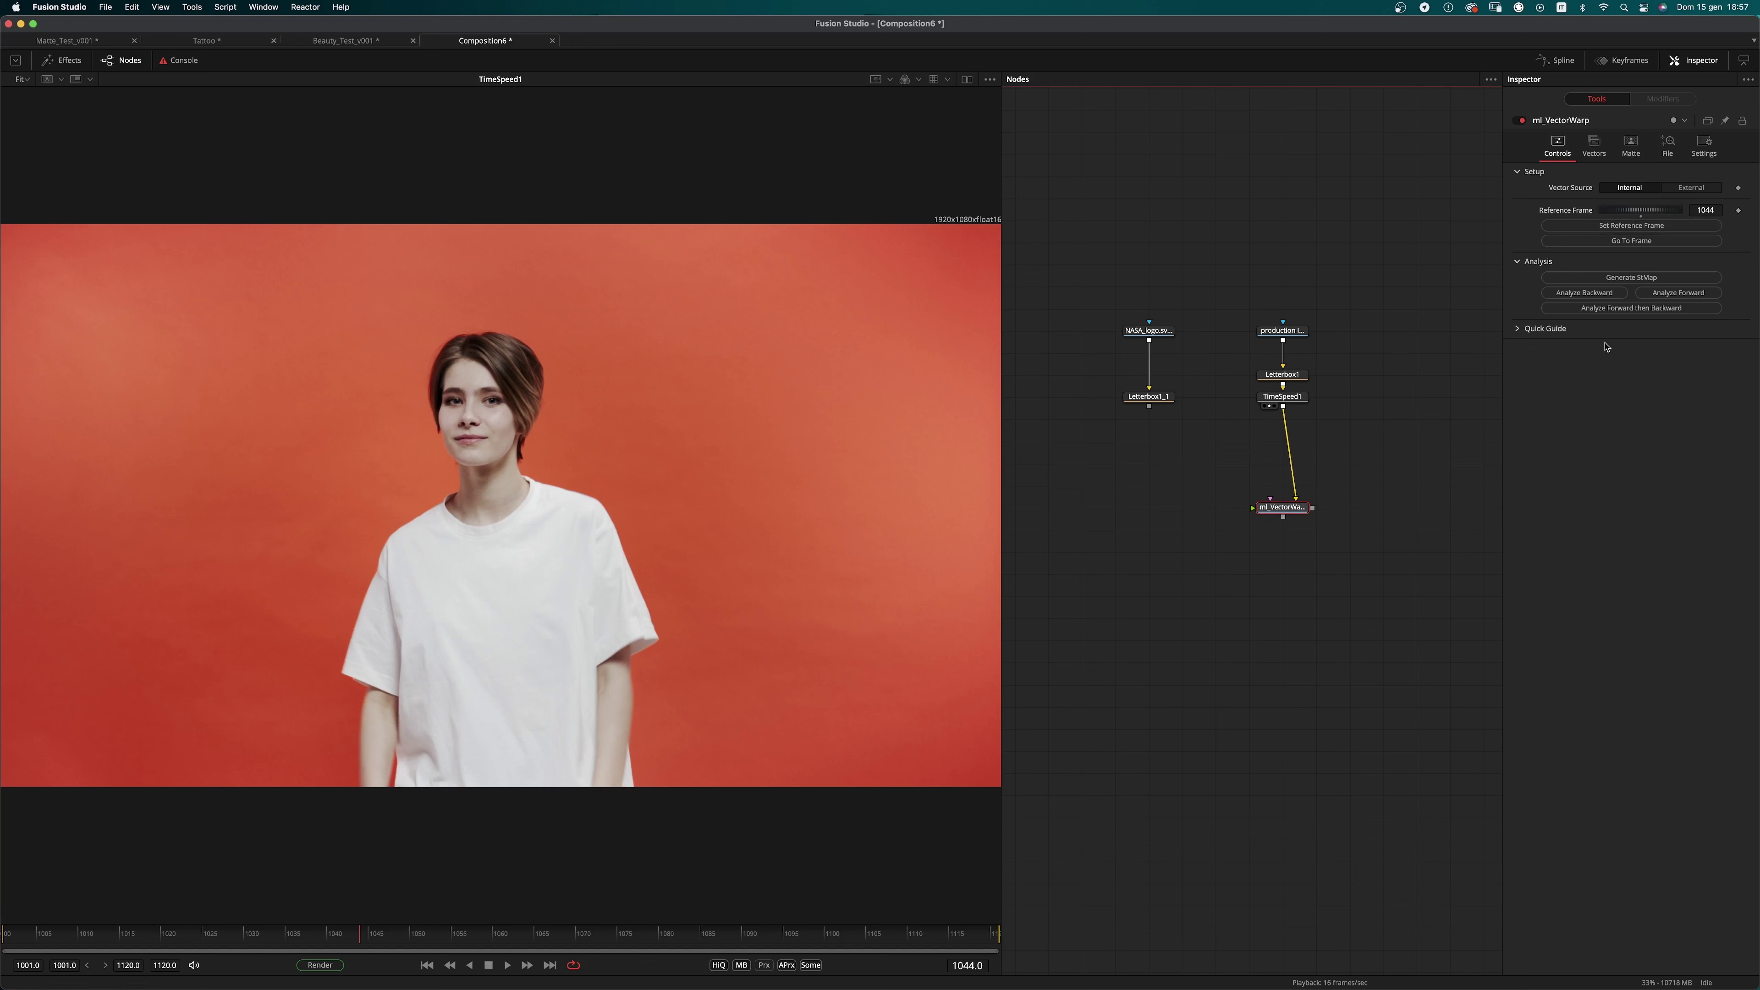
Step: Generate the STMap, saving the composition over the existing Demo.comp in the Demo folder
left_click(1633, 277)
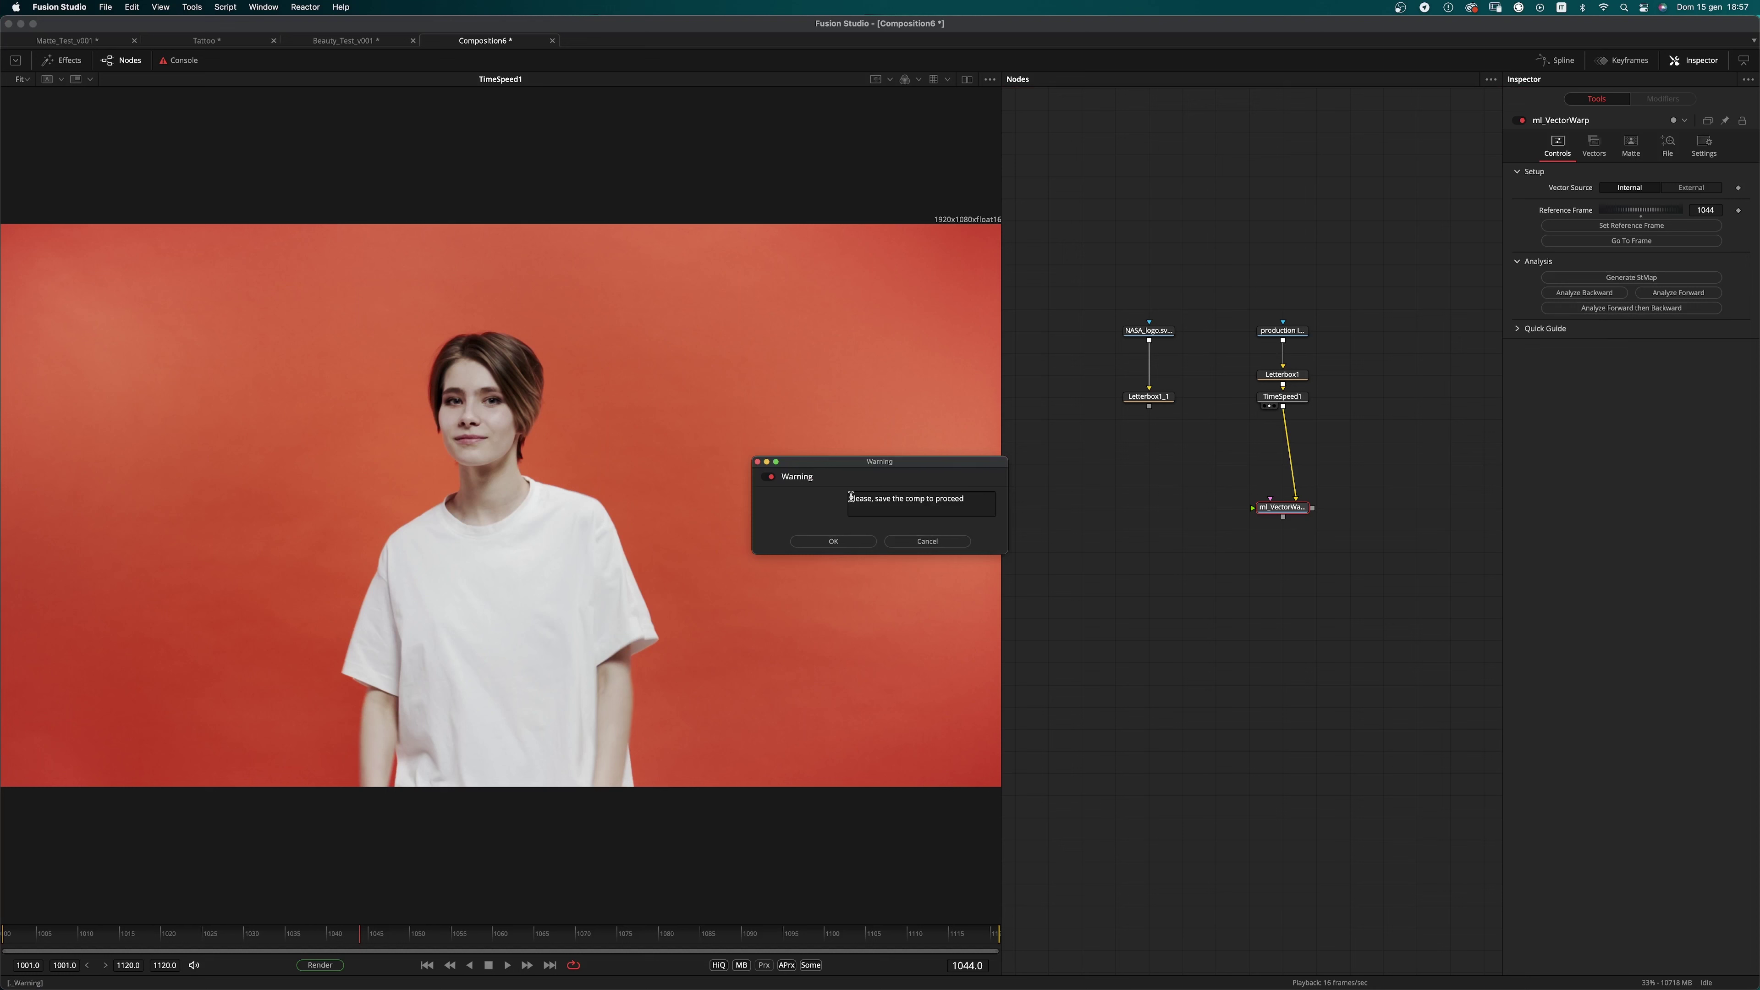
left_click(832, 541)
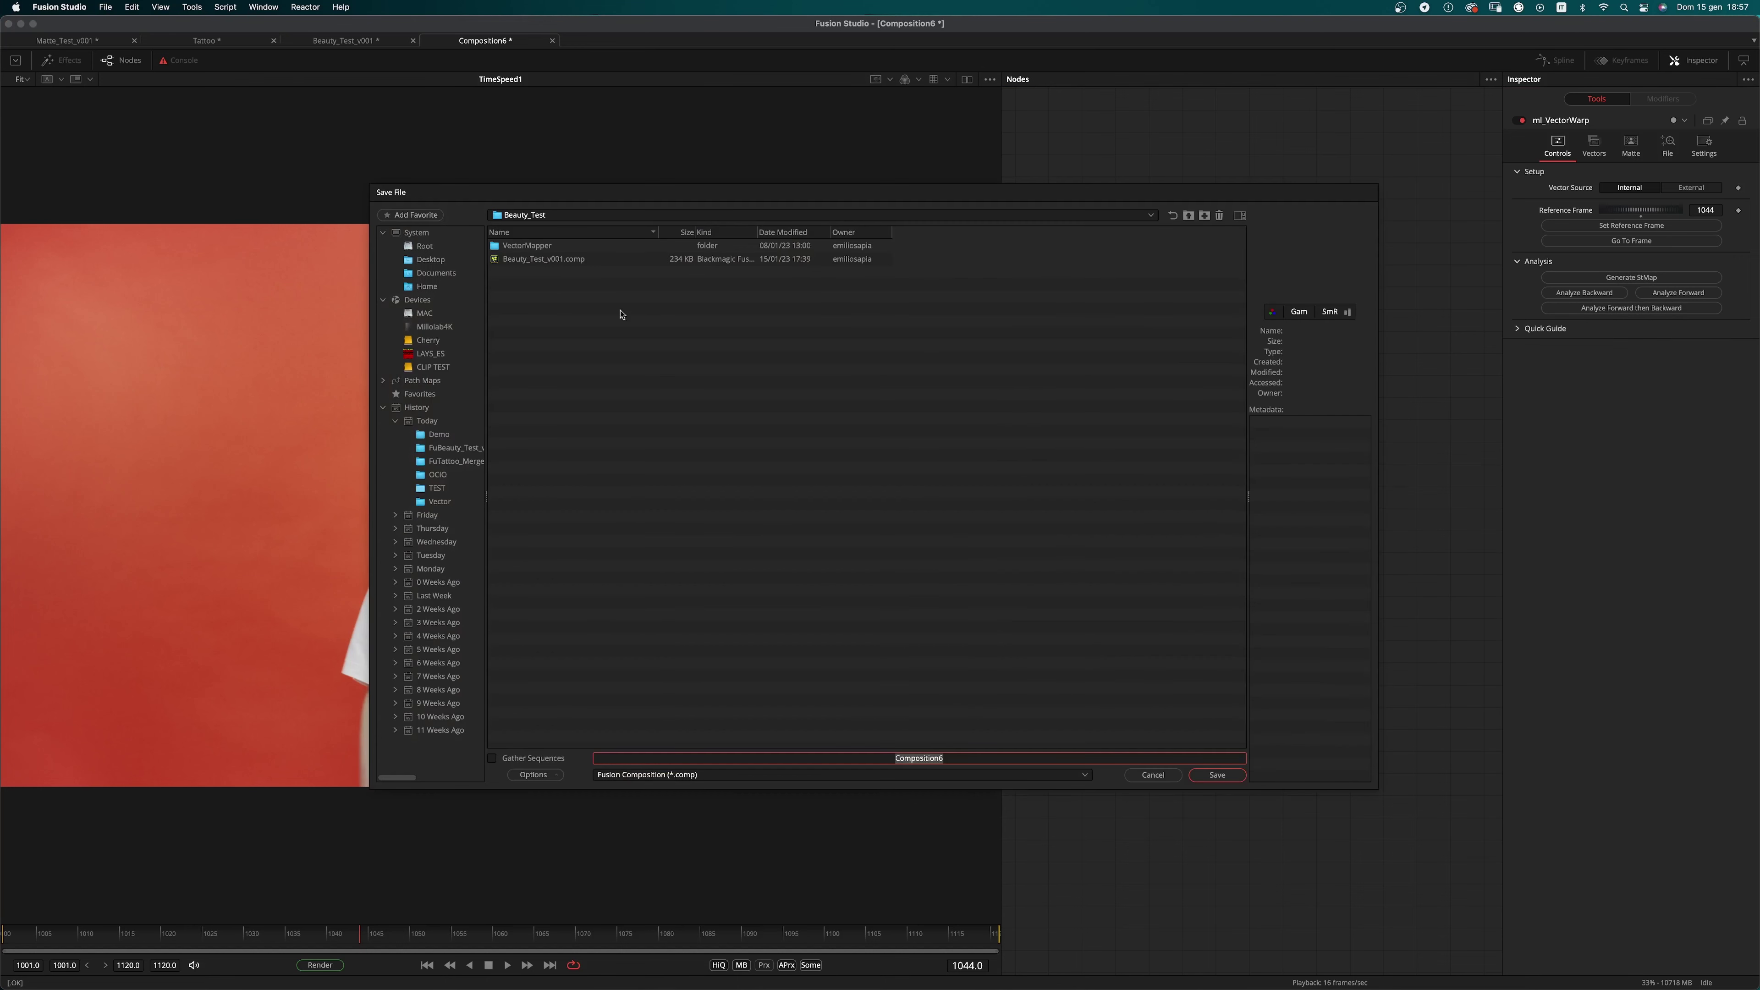
left_click(1188, 215)
left_click(1205, 215)
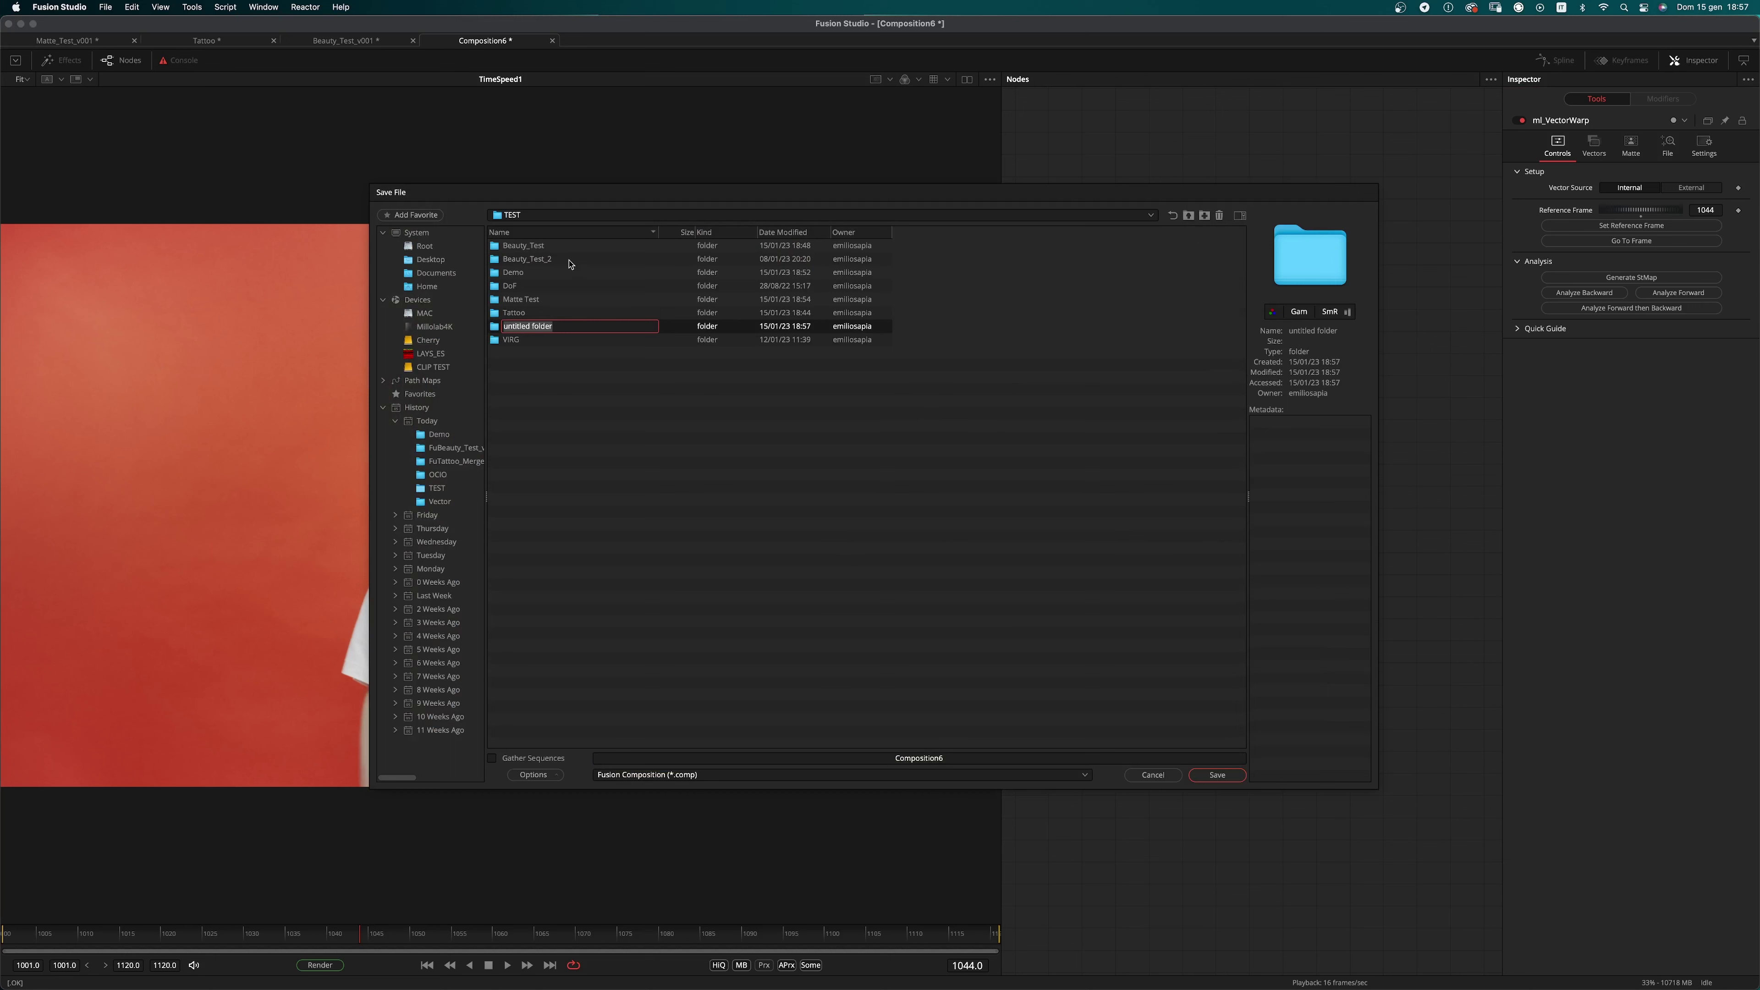
double_click(520, 272)
left_click(521, 276)
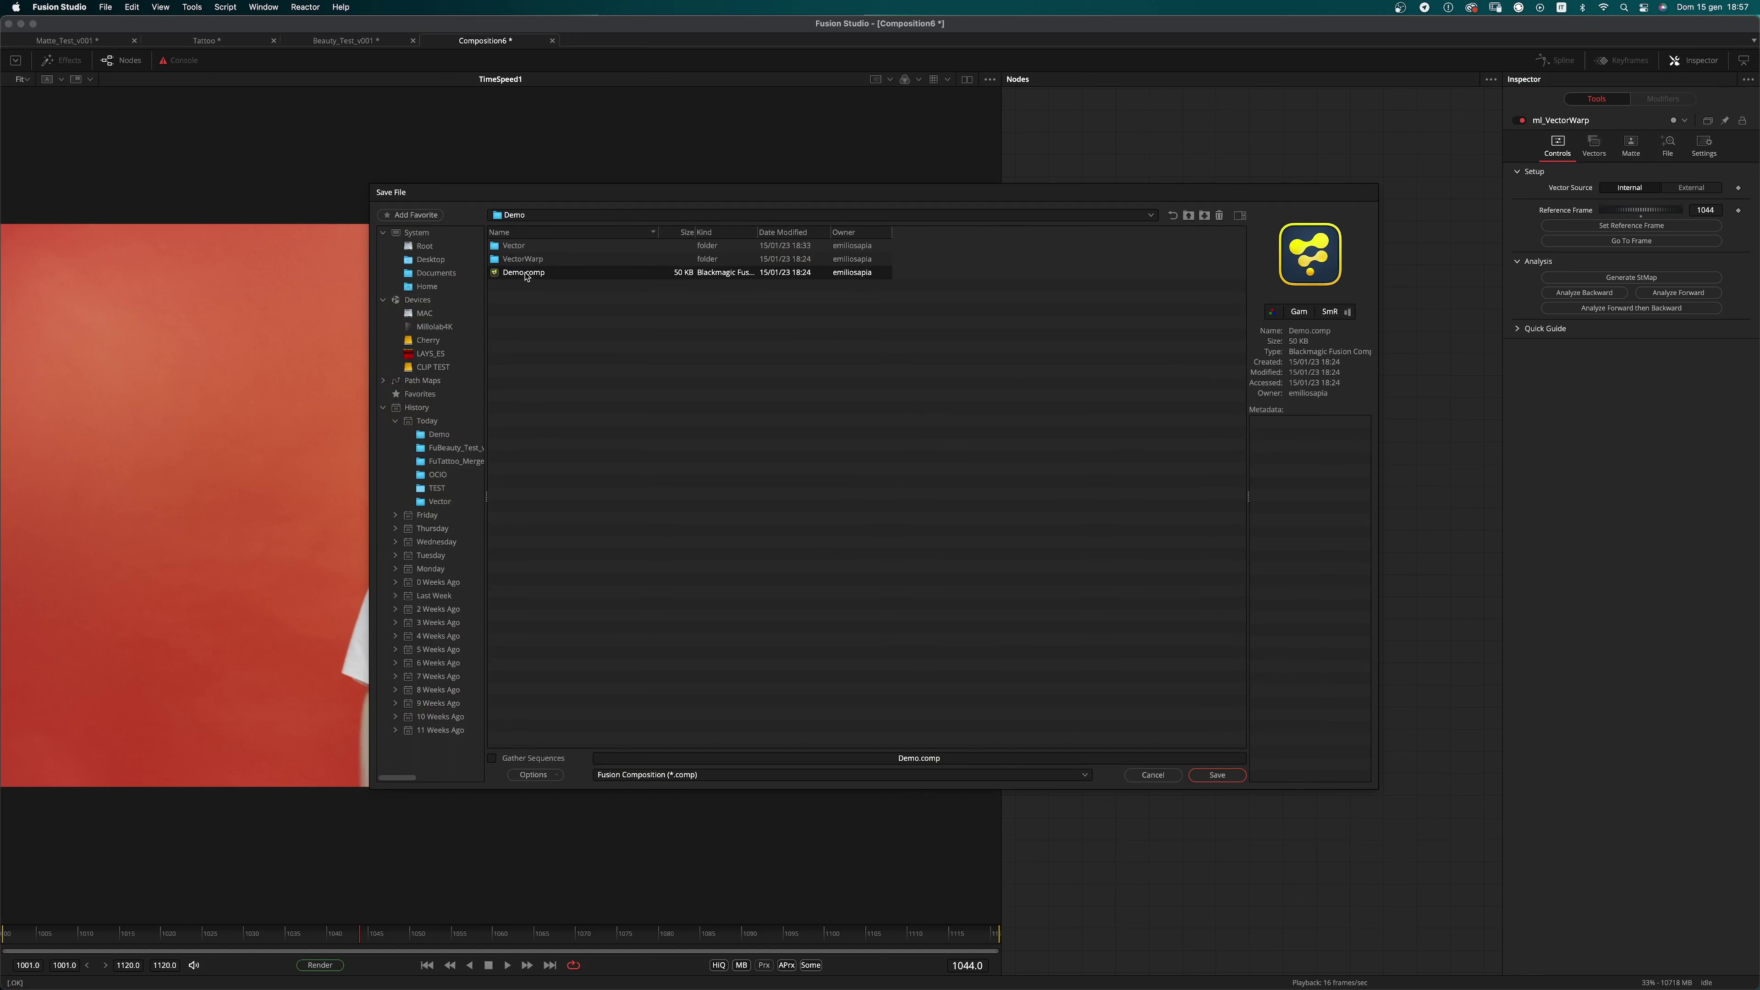
left_click(1218, 775)
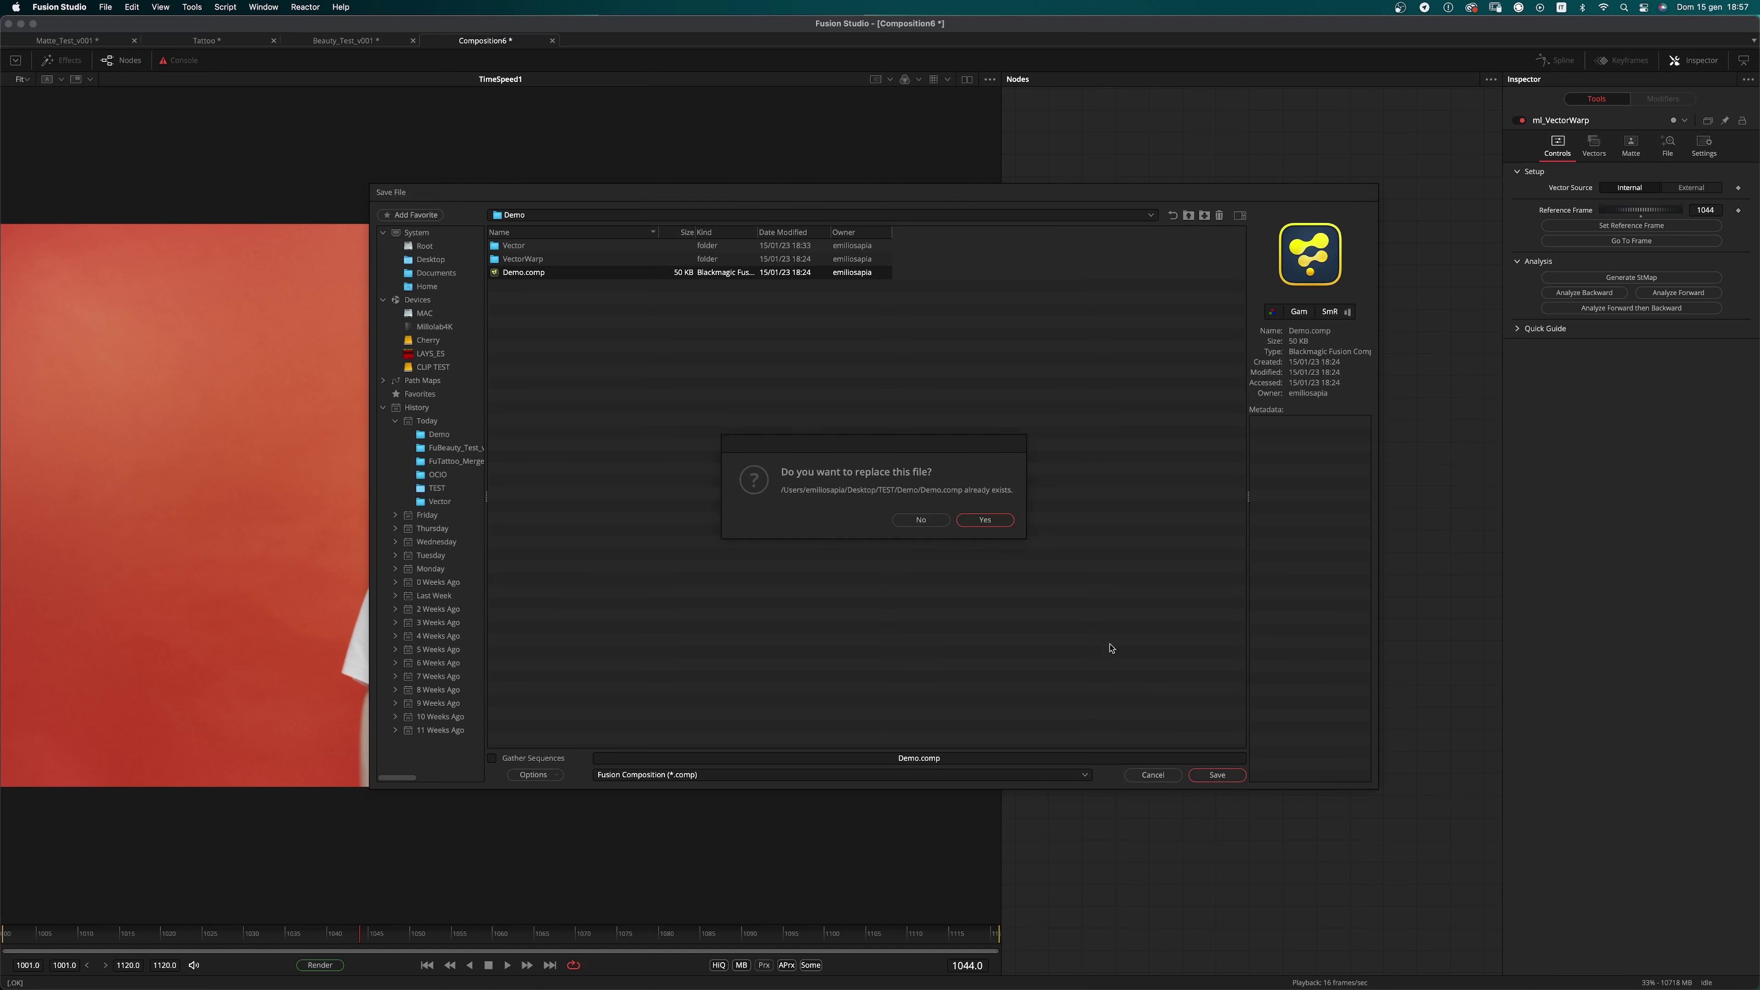
left_click(988, 520)
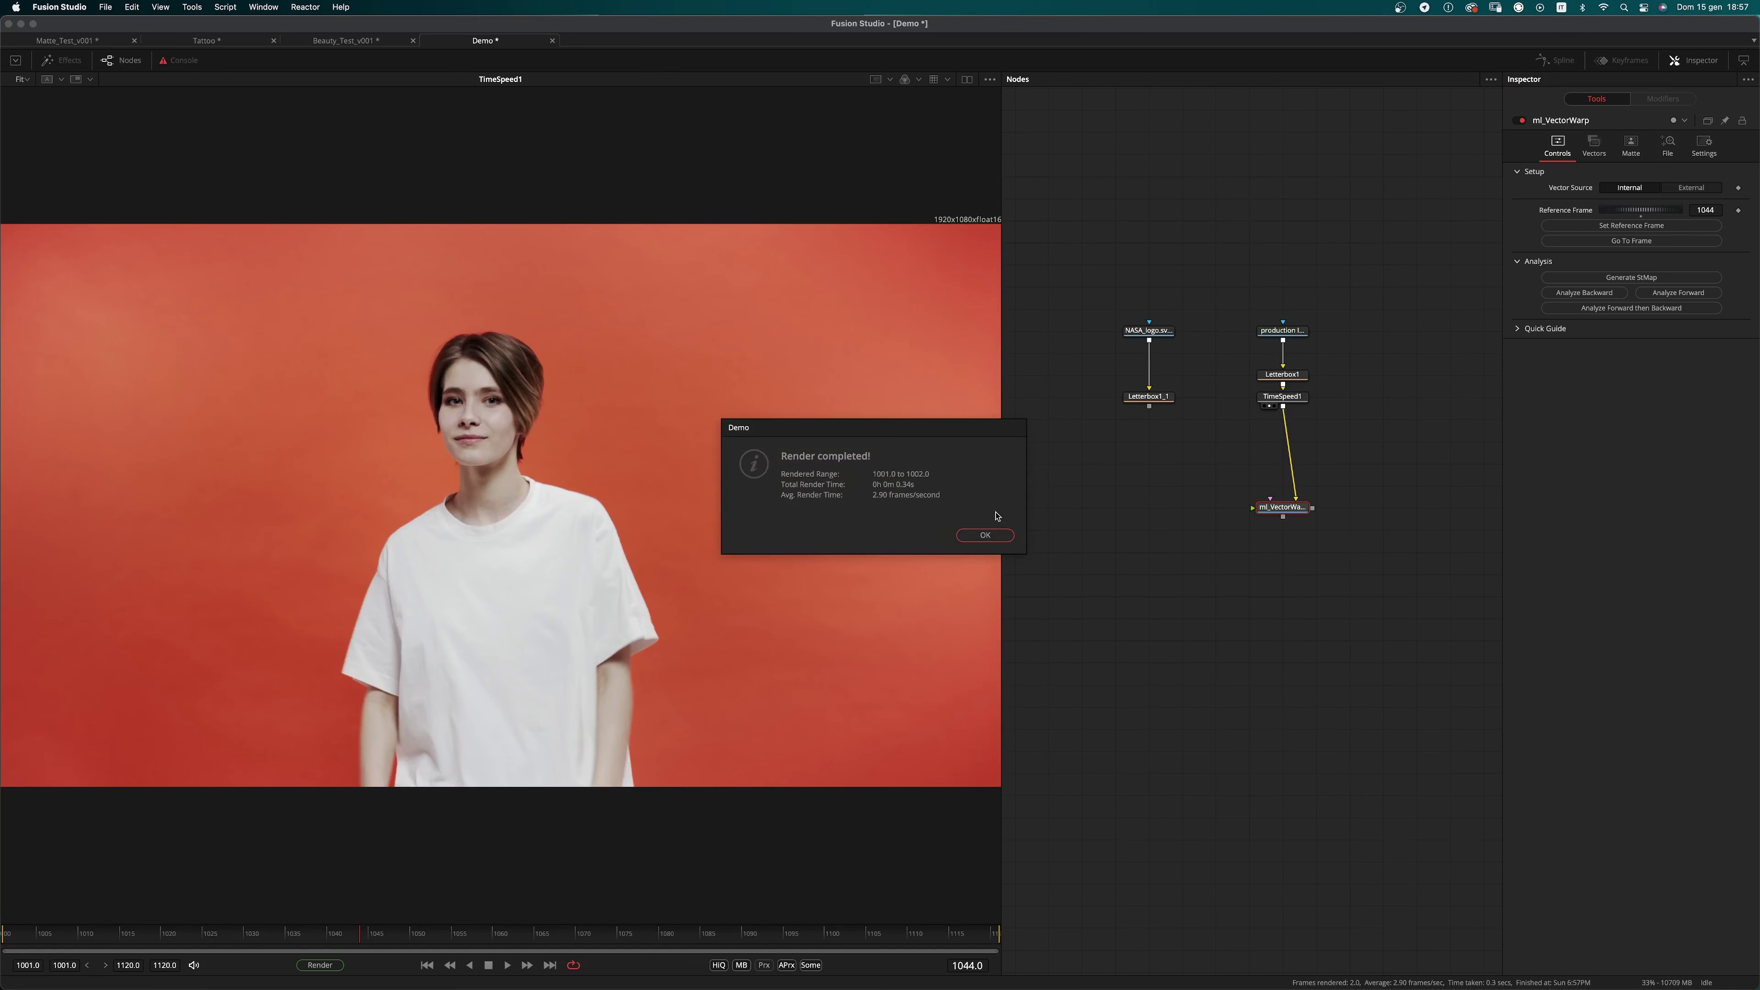
left_click(973, 535)
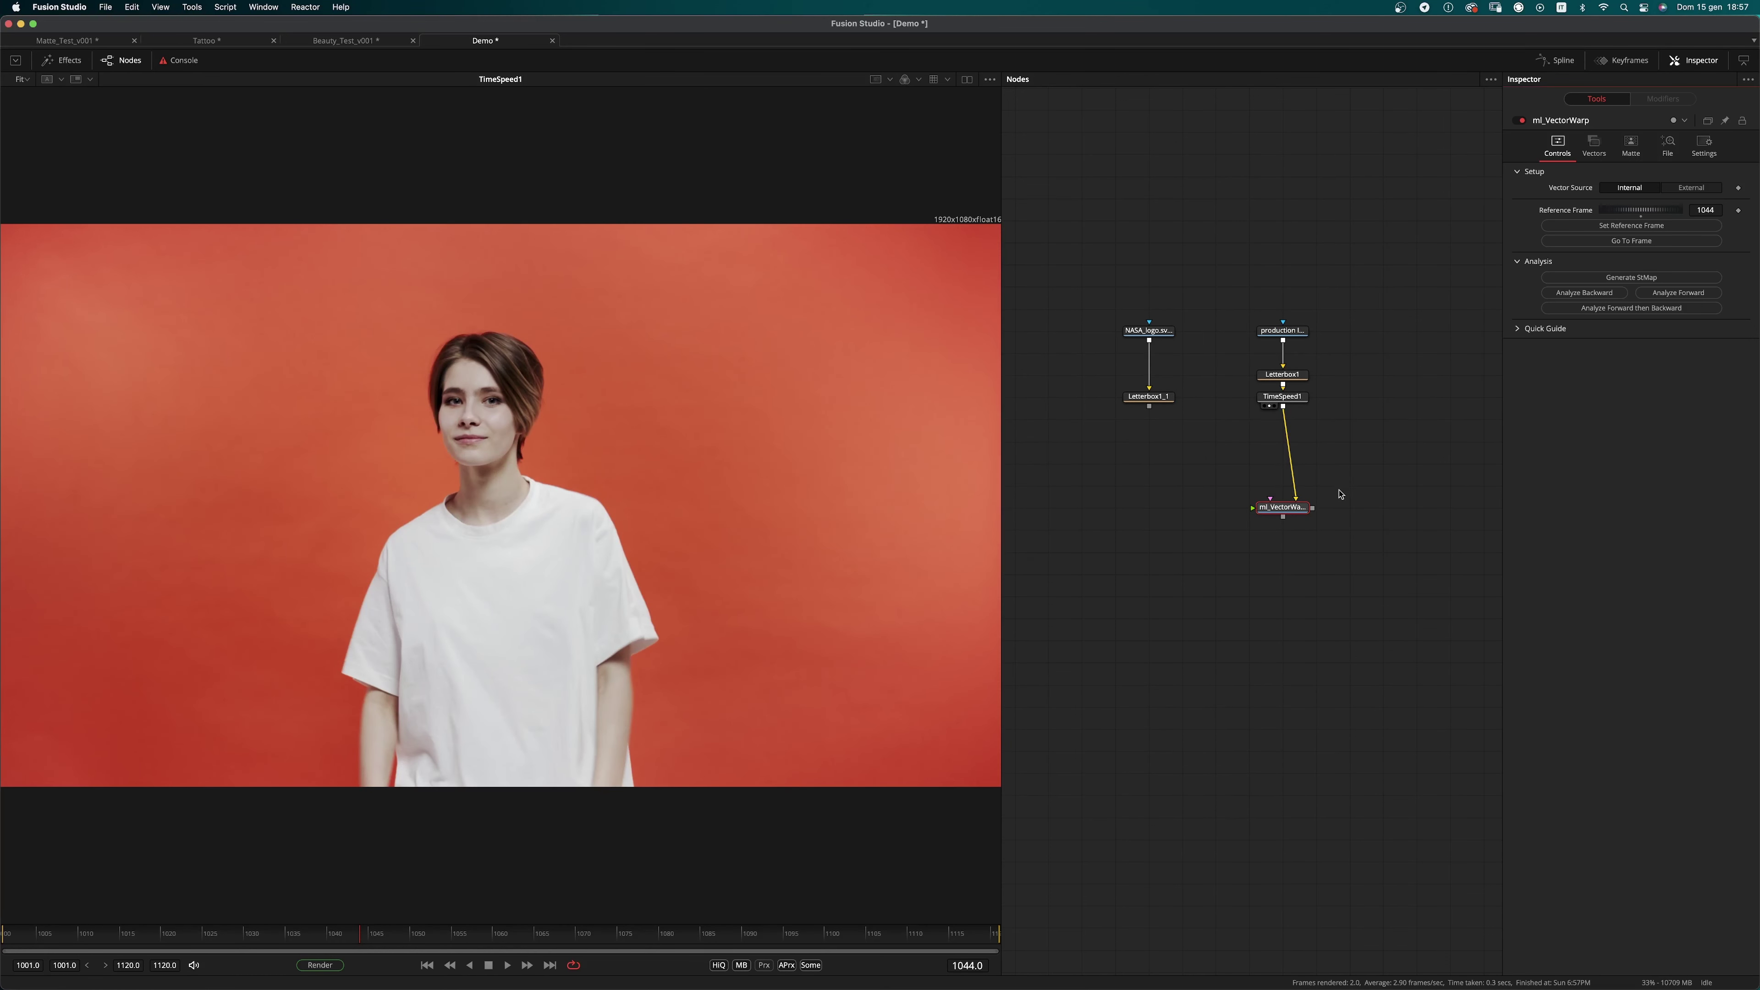
Step: View the ml_VectorWarp output and examine the load and save paths of its rendered map files
left_click_drag(1293, 513, 676, 640)
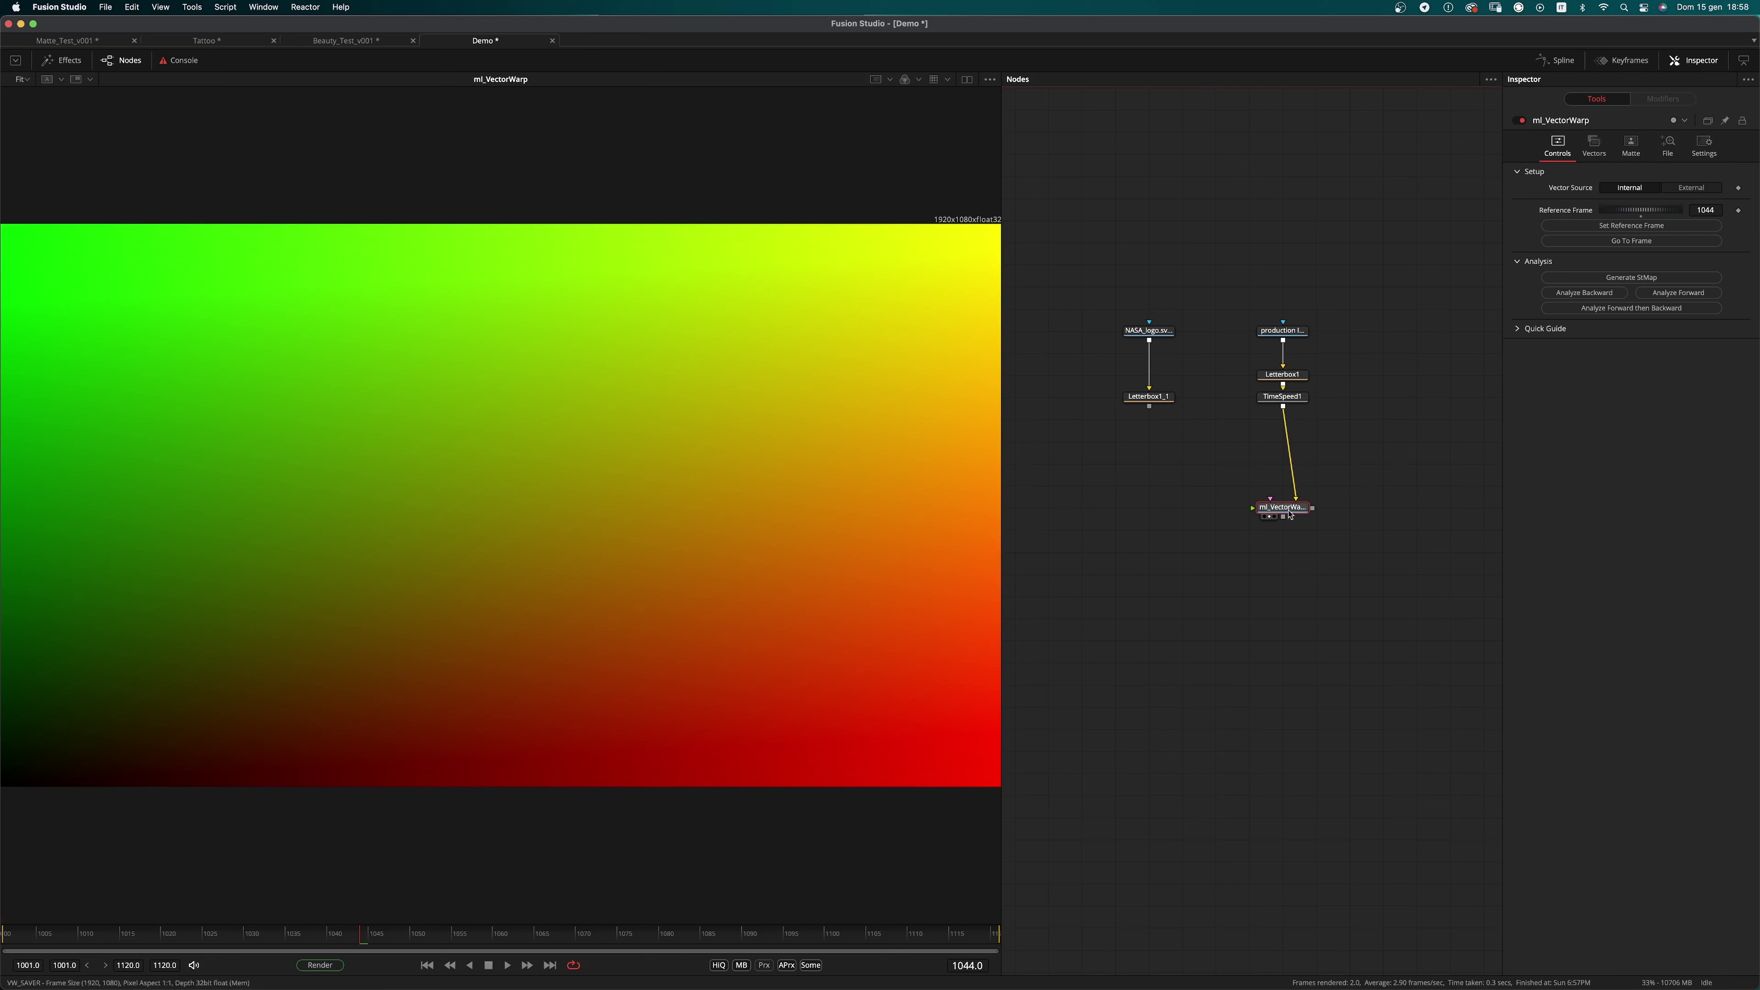
left_click(1669, 144)
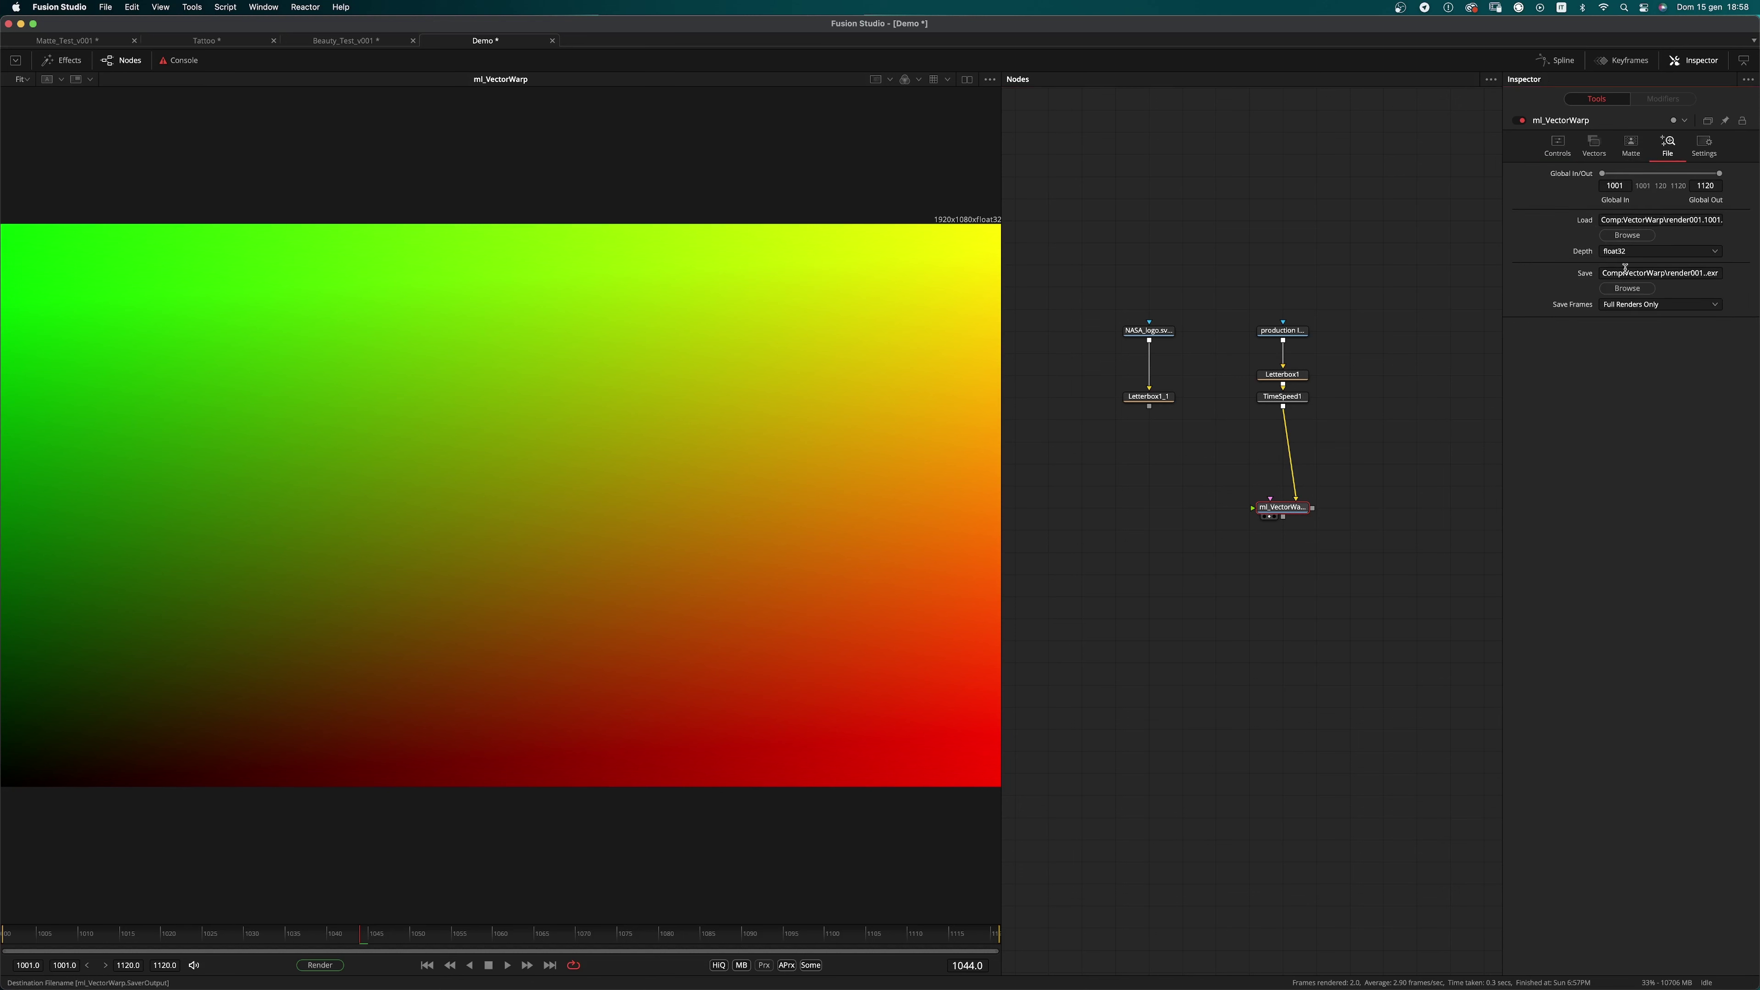
left_click(1619, 239)
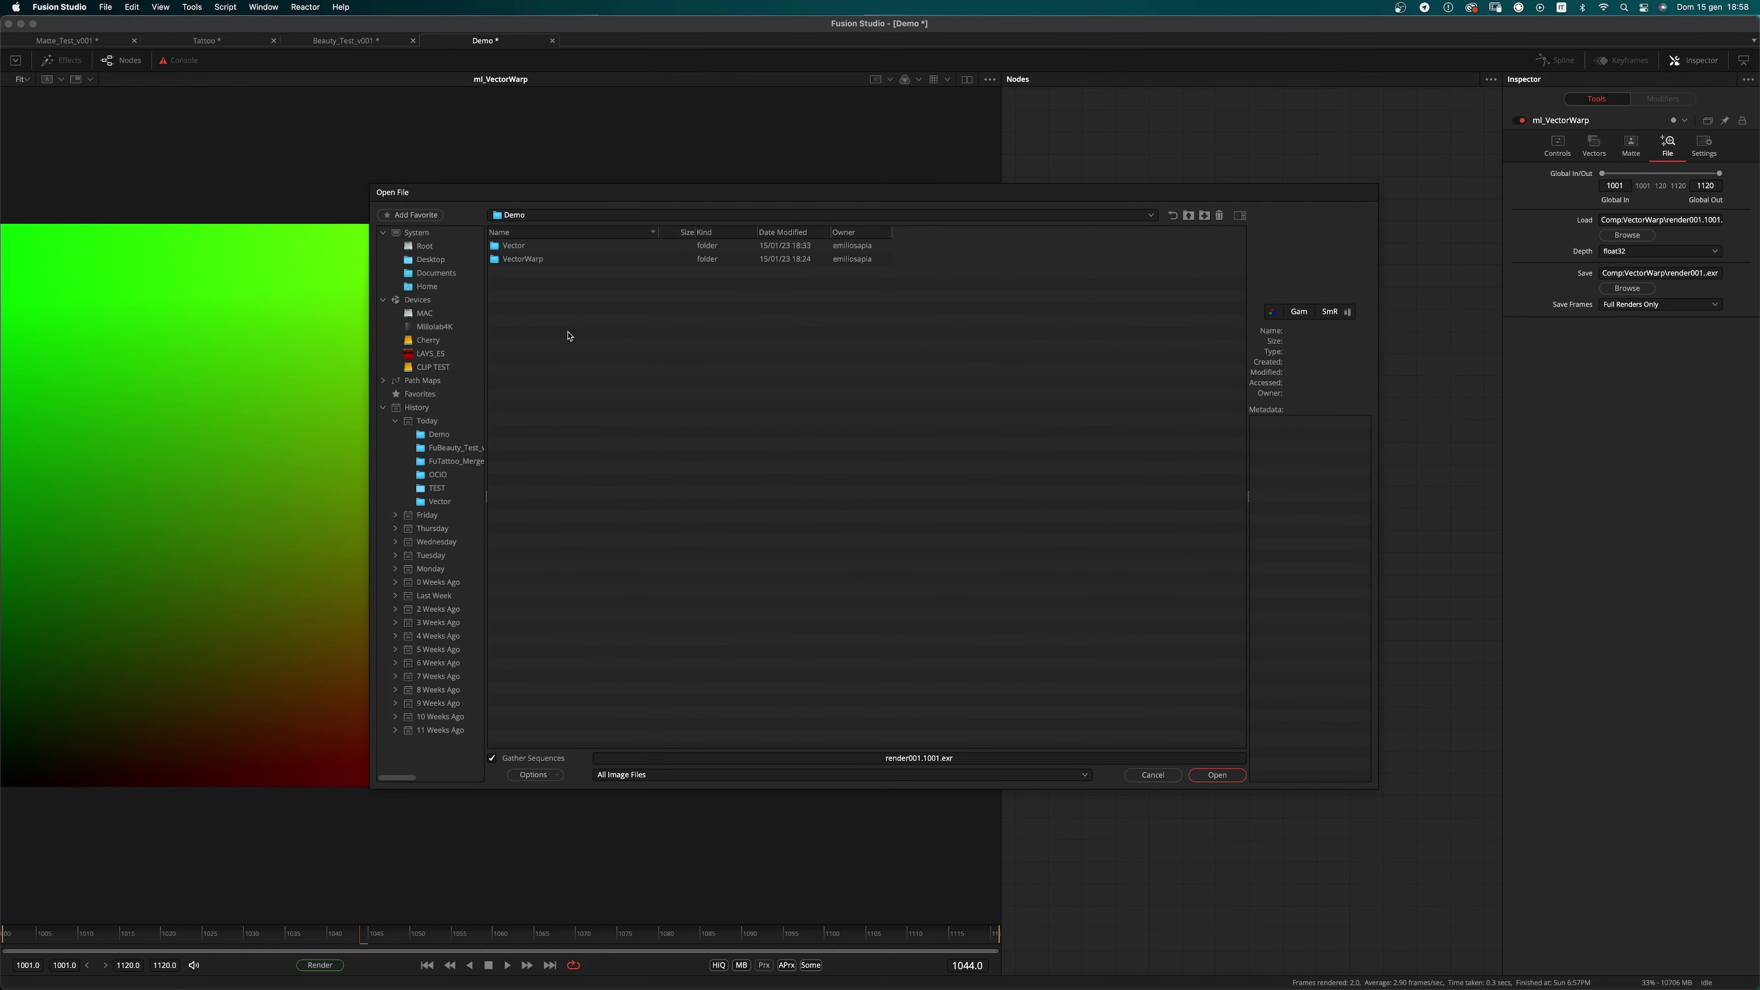
left_click(1153, 775)
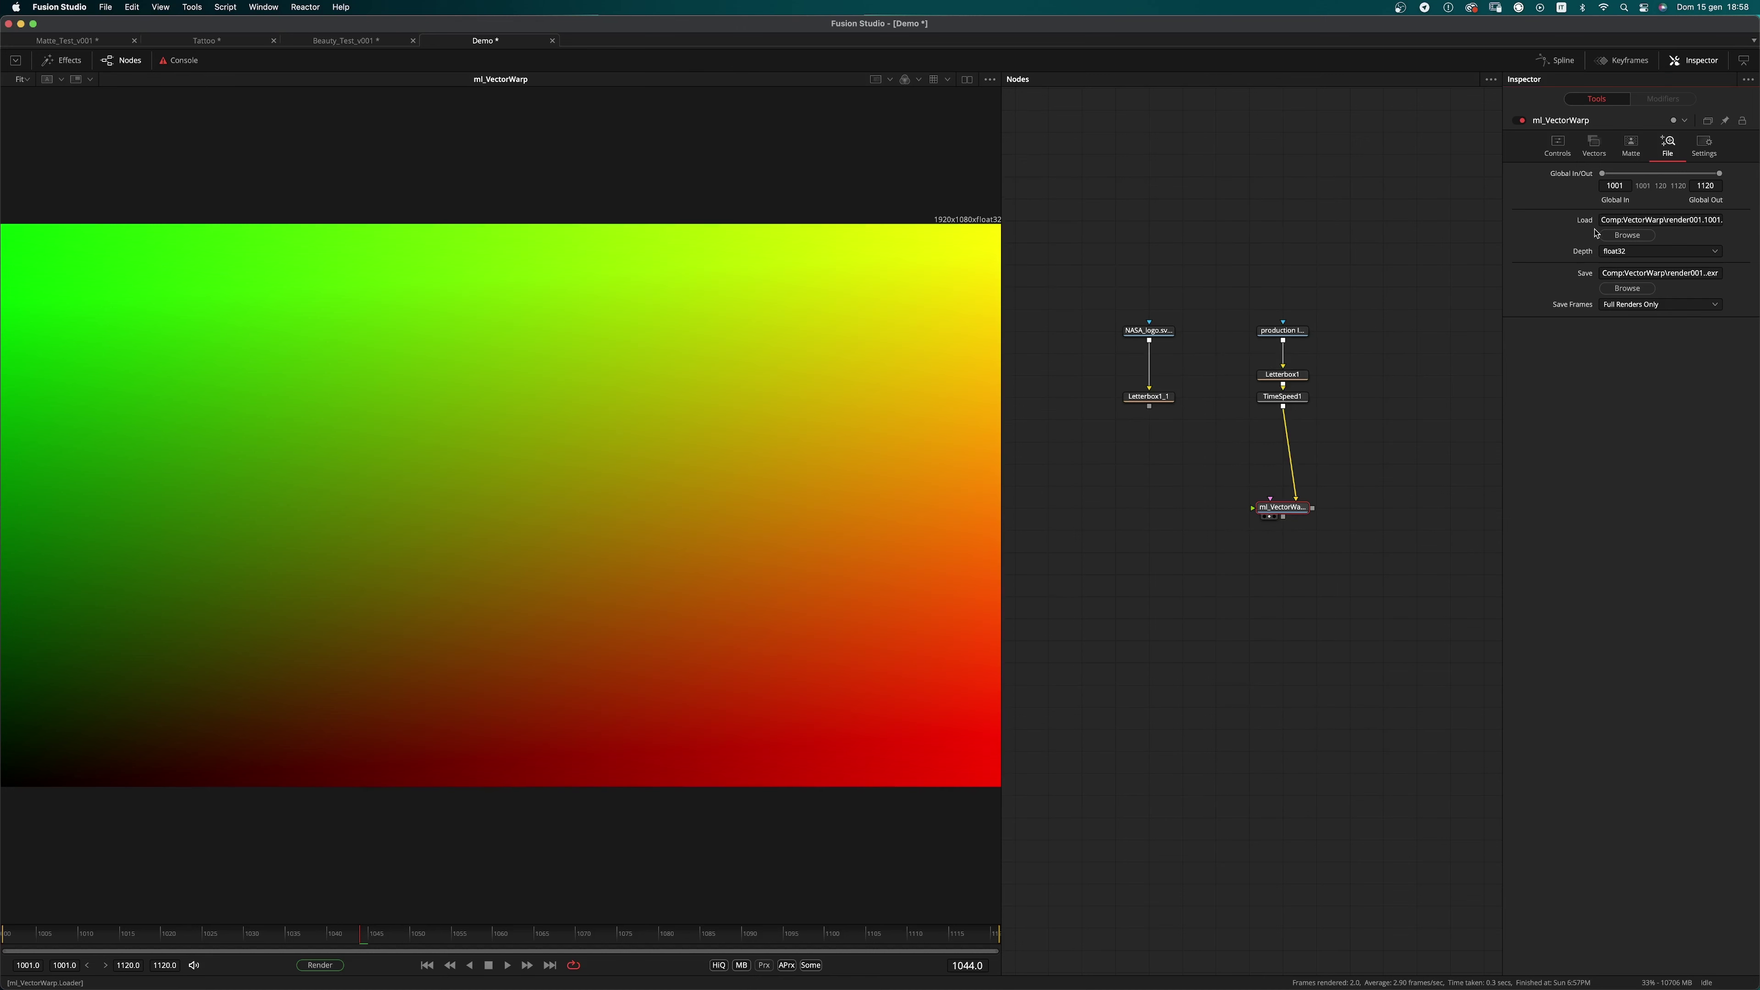
left_click(1557, 146)
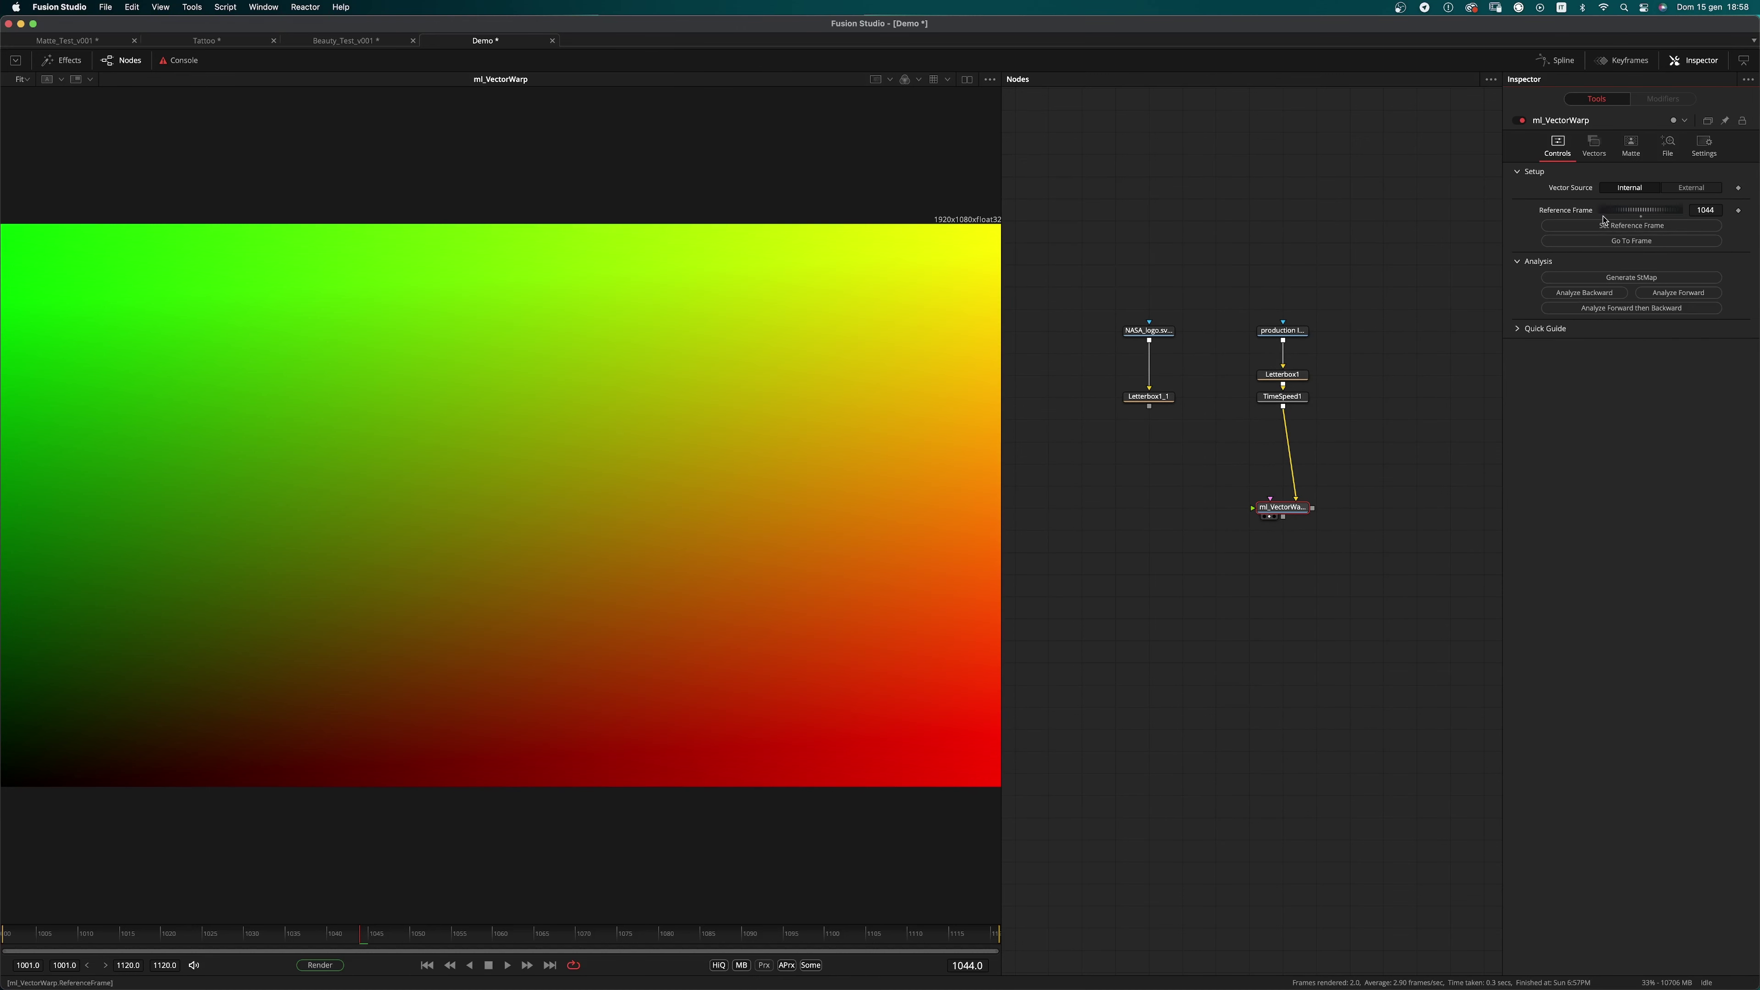
left_click(1668, 147)
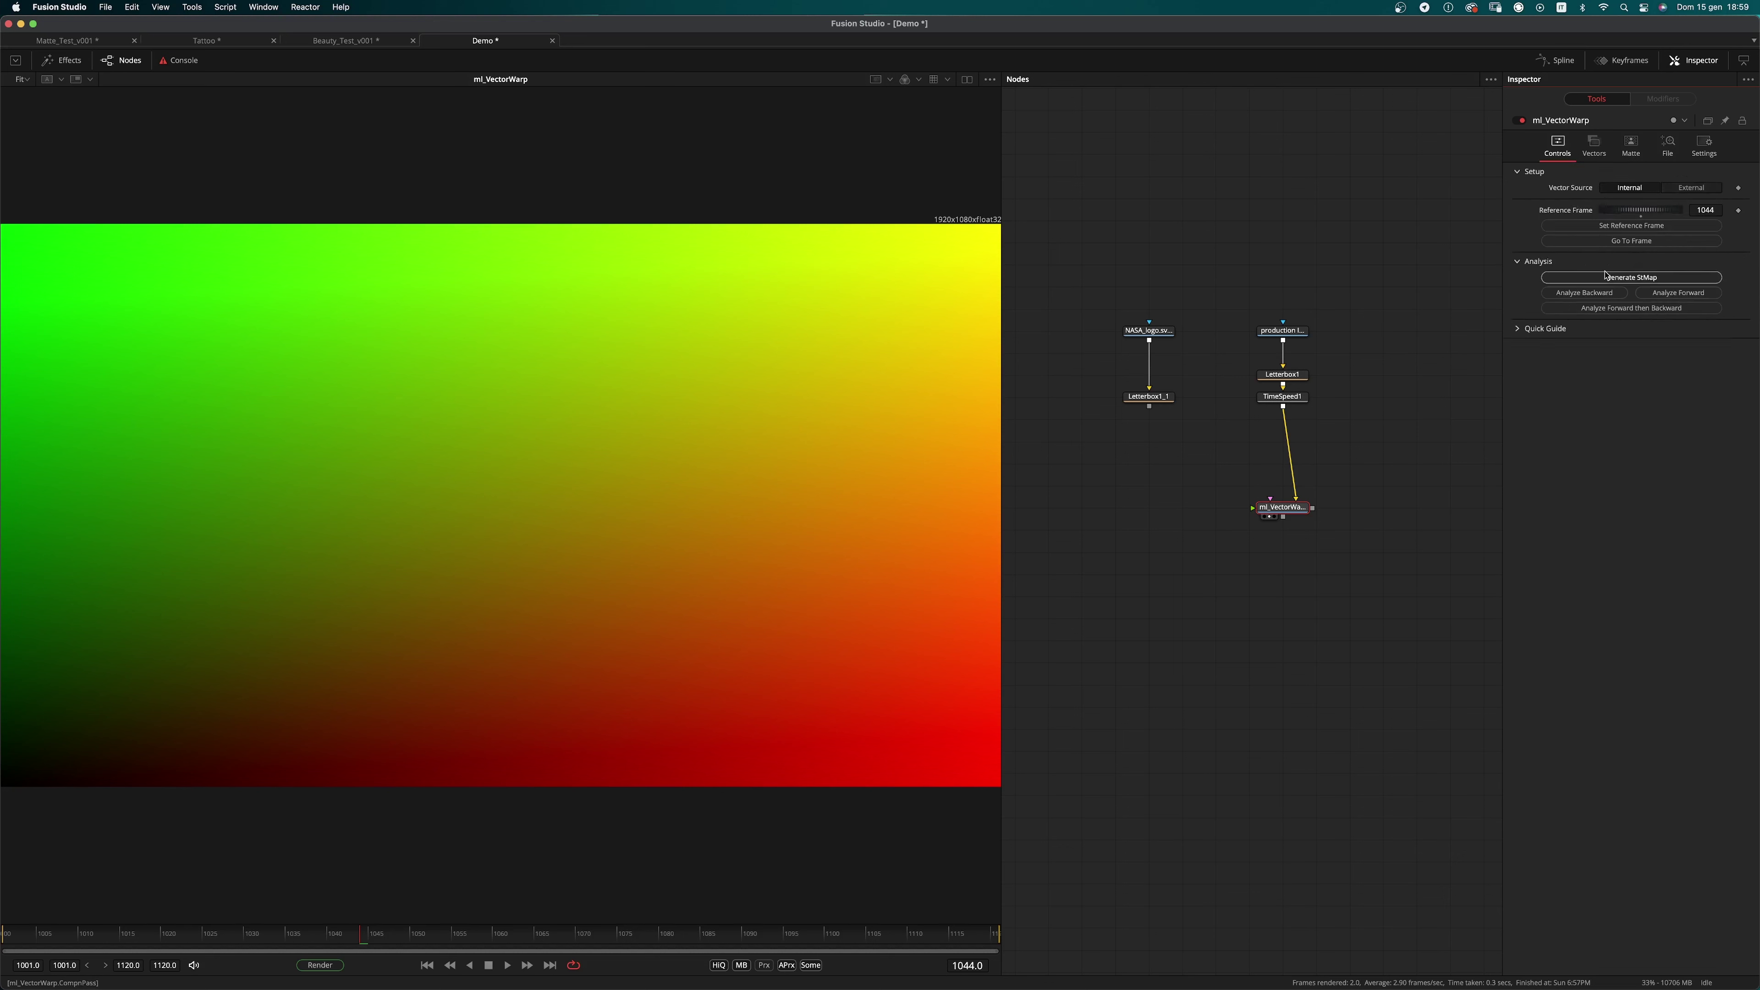
Step: Generate the ml_VectorWarp STMap again and dismiss the render report
left_click(1625, 278)
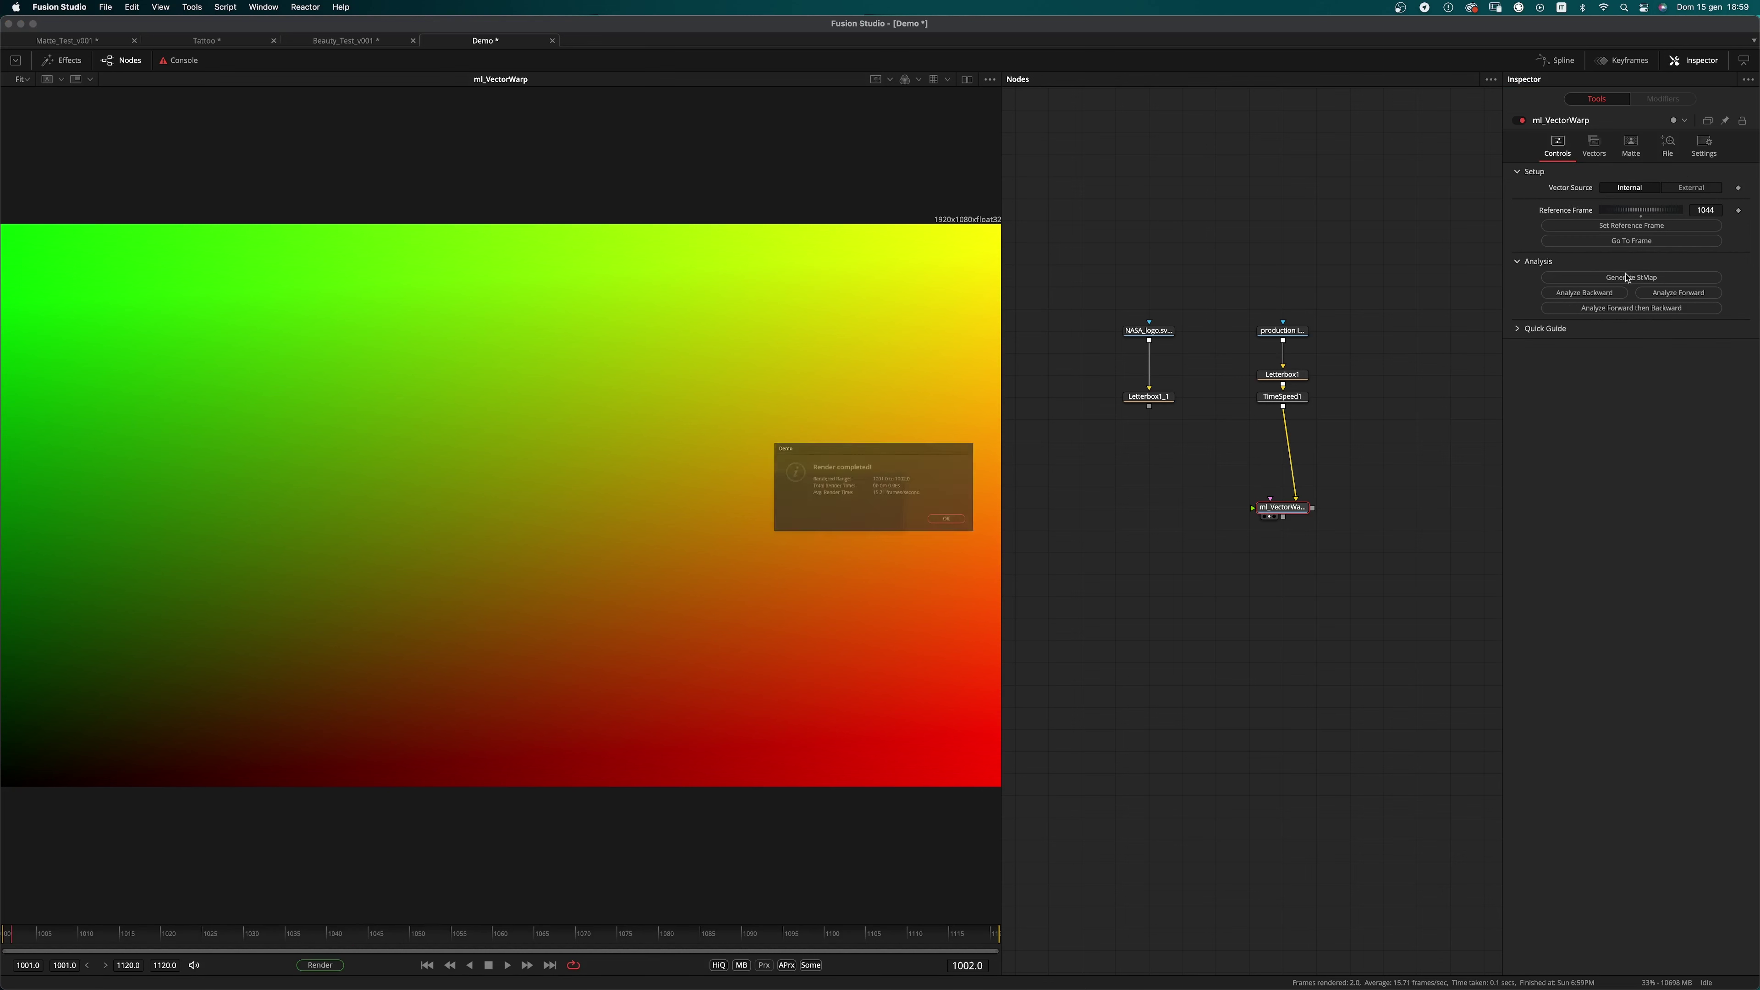
left_click(995, 534)
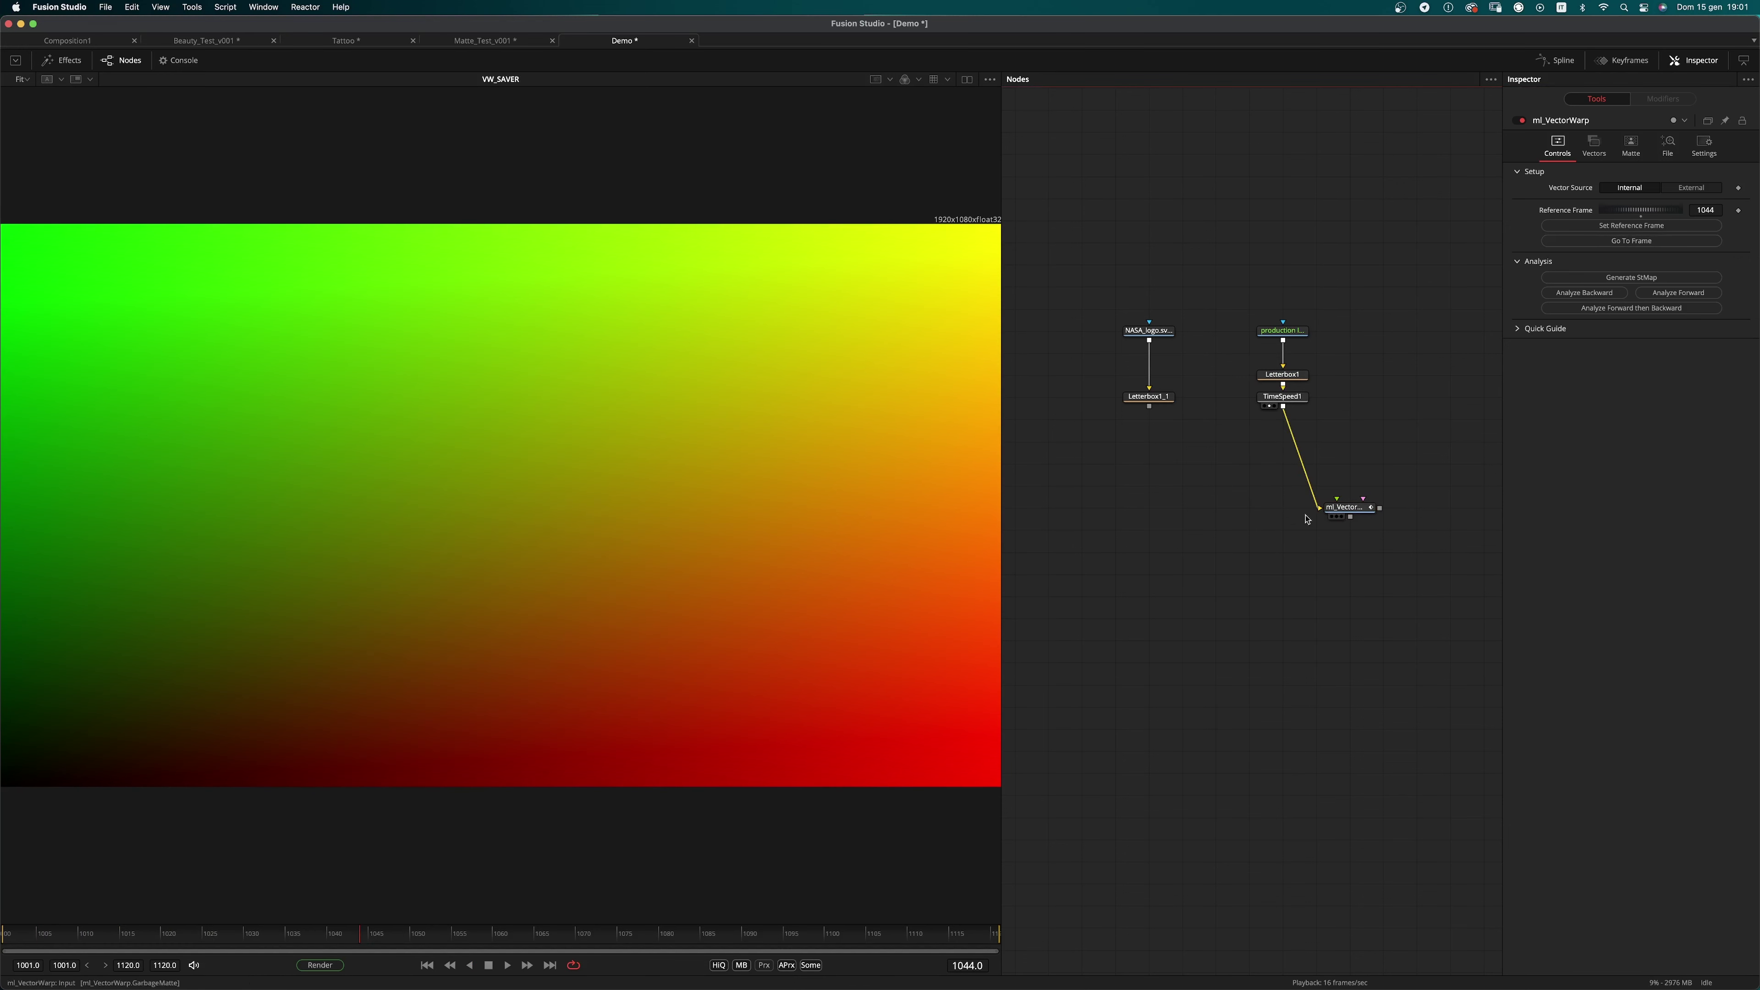
Step: Show TimeSpeed1 in the viewer and rearrange the node graph with the footage branch to the right of ml_VectorWarp
left_click(1268, 406)
left_click_drag(1342, 526, 1276, 526)
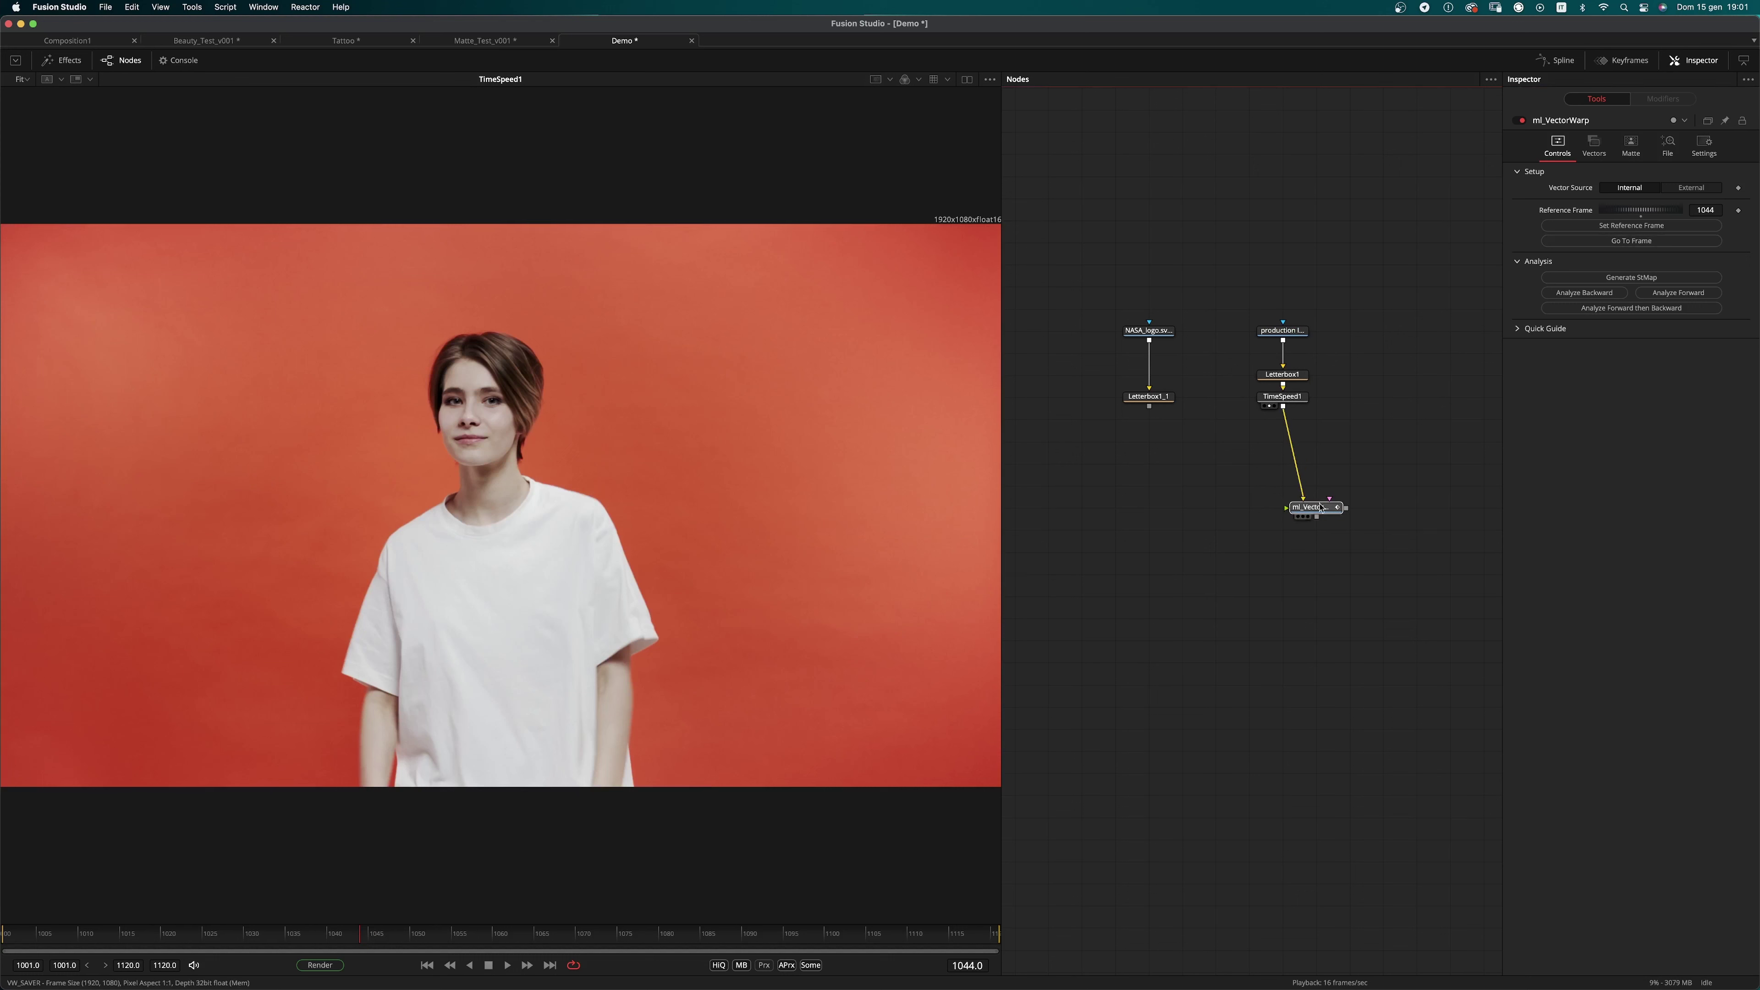
left_click_drag(1396, 305, 1404, 406)
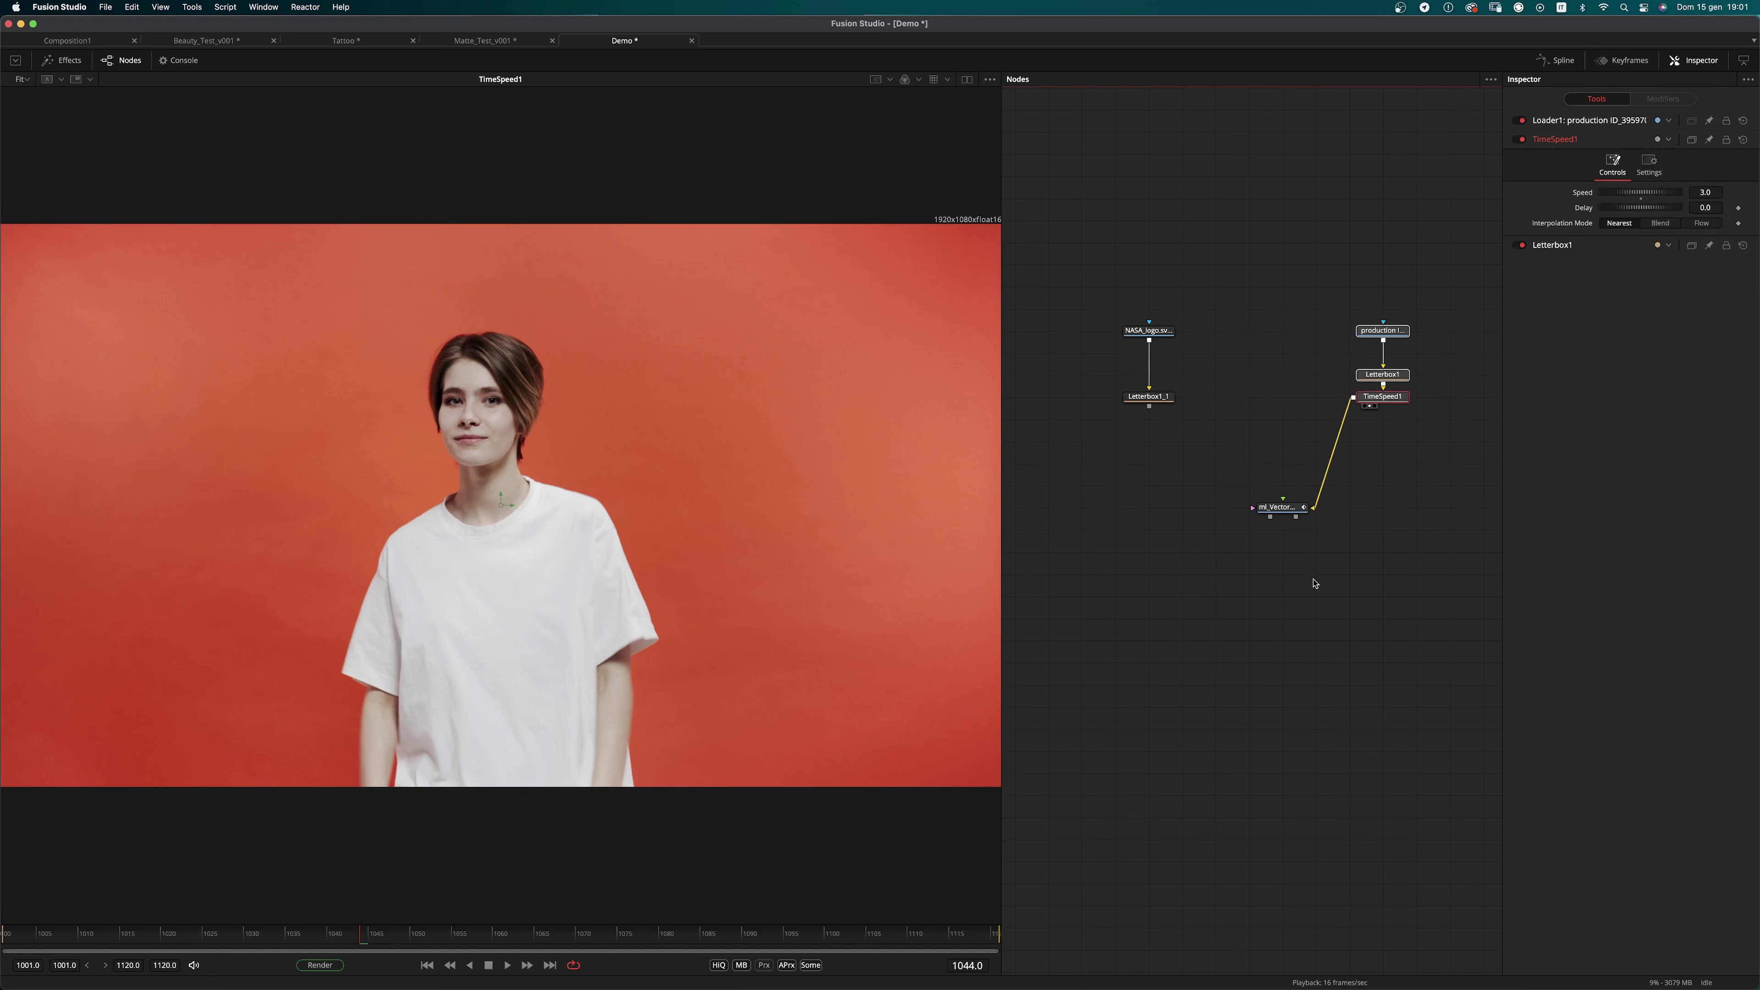
Step: Add an STMapper node below ml_VectorWarp and connect the ml_VectorWarp output to it
left_click(1307, 598)
key("shift+space")
type("stma")
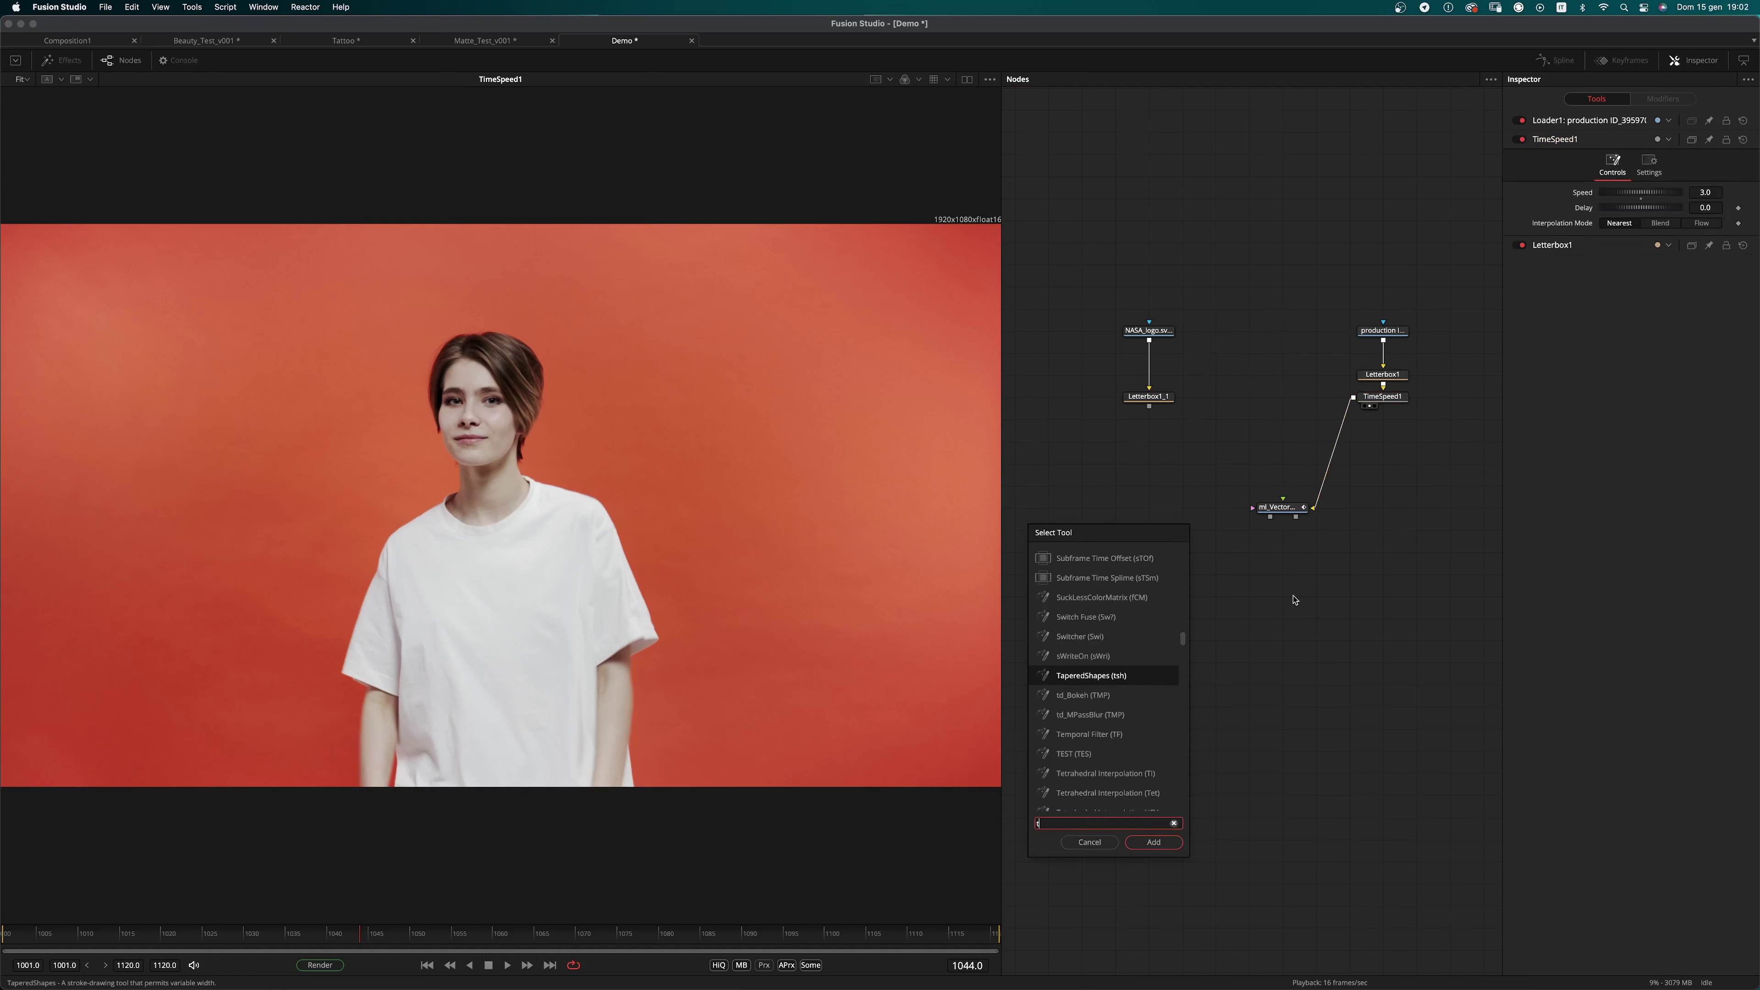
key("Return")
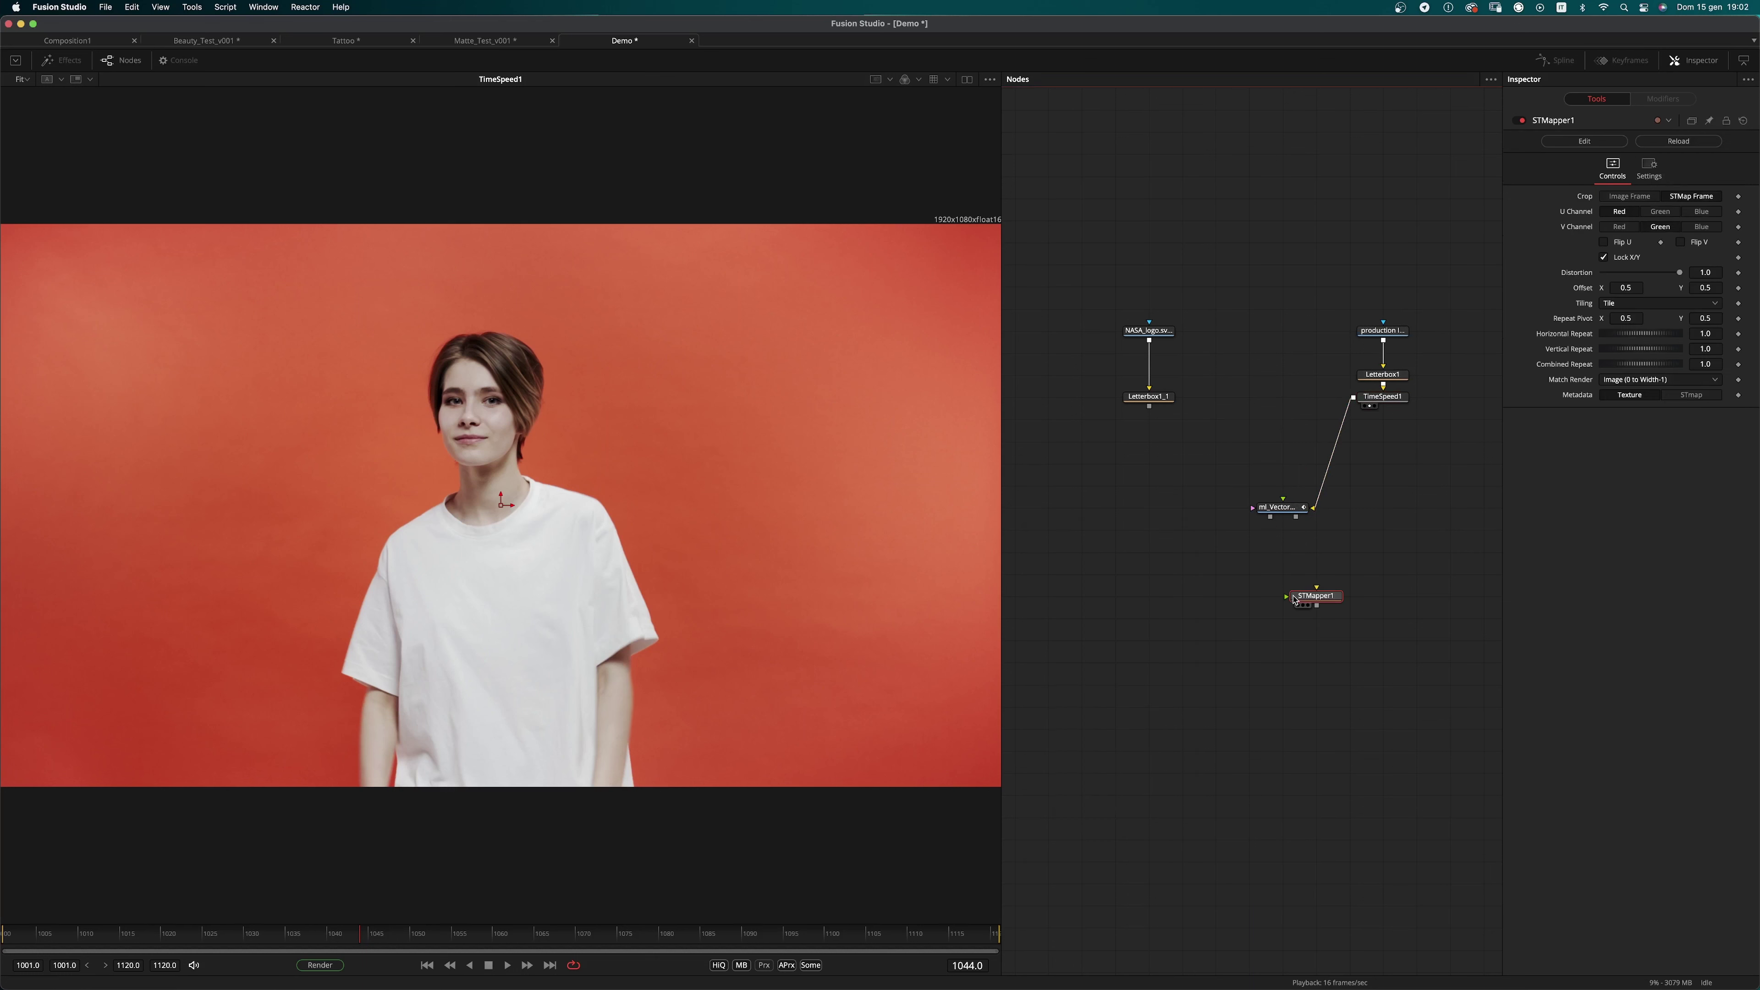
left_click_drag(1288, 557, 1285, 604)
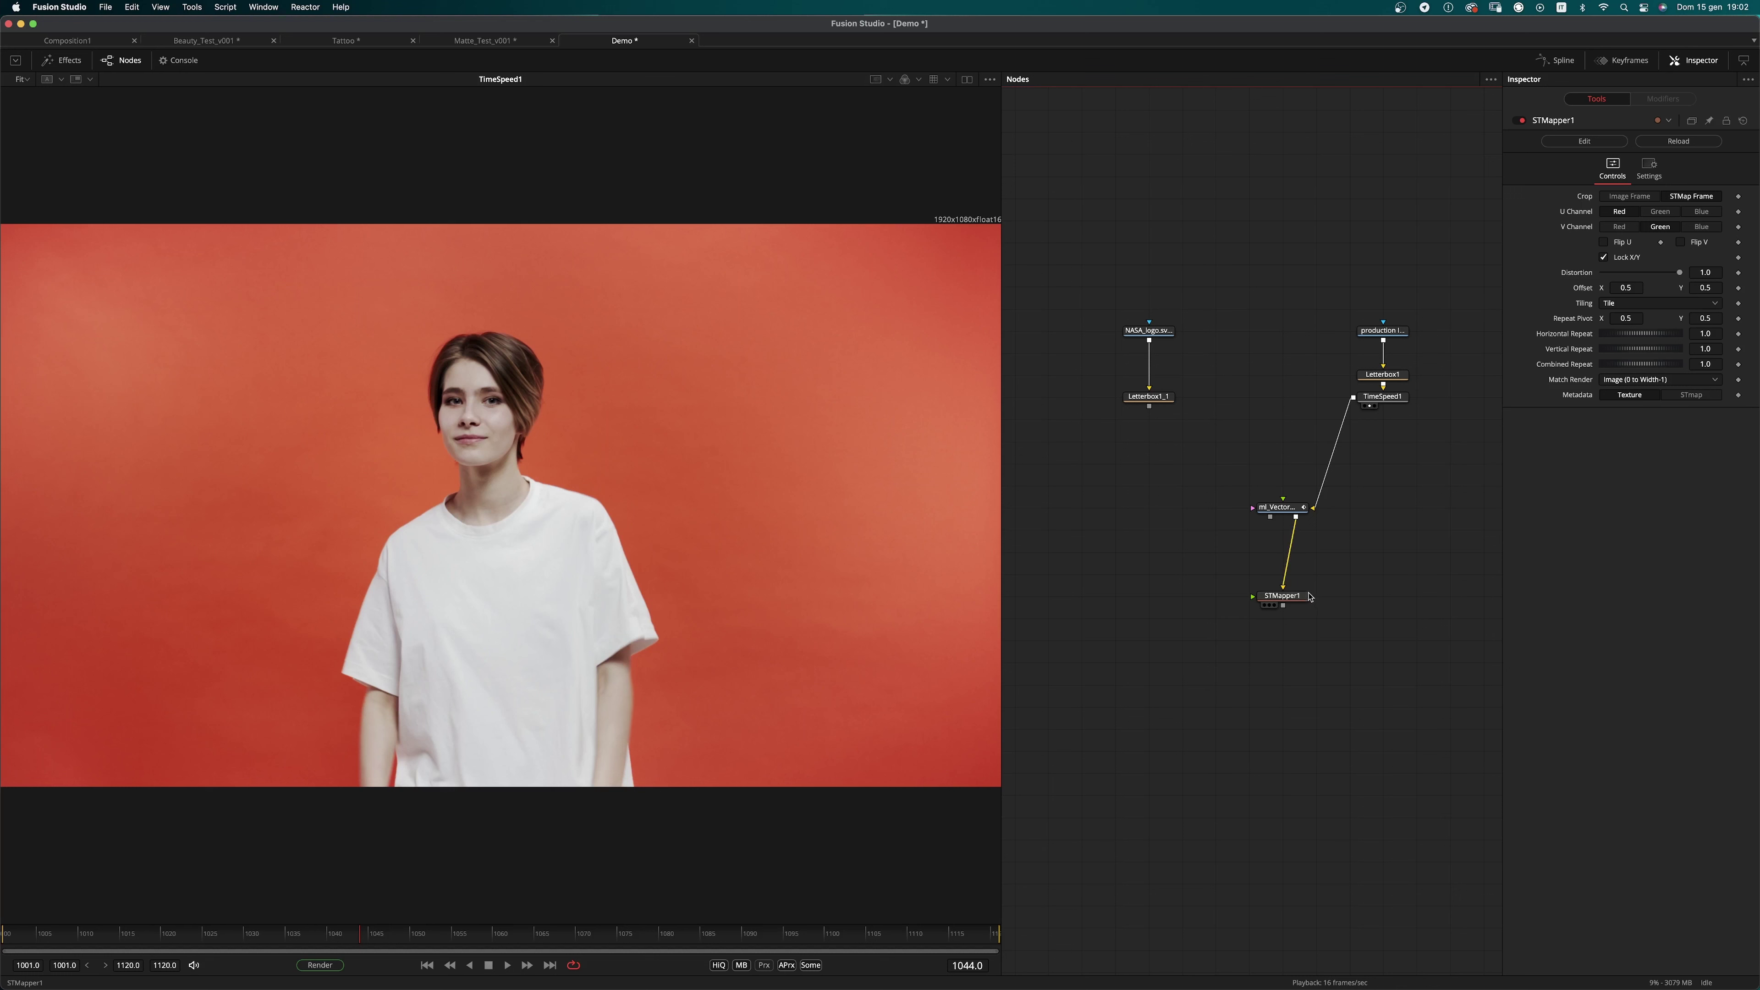
Step: Place the NASA logo branch beside STMapper1, connect Letterbox1_1 to its image input, and view STMapper1
left_click_drag(1125, 298, 1266, 596)
left_click(1179, 625)
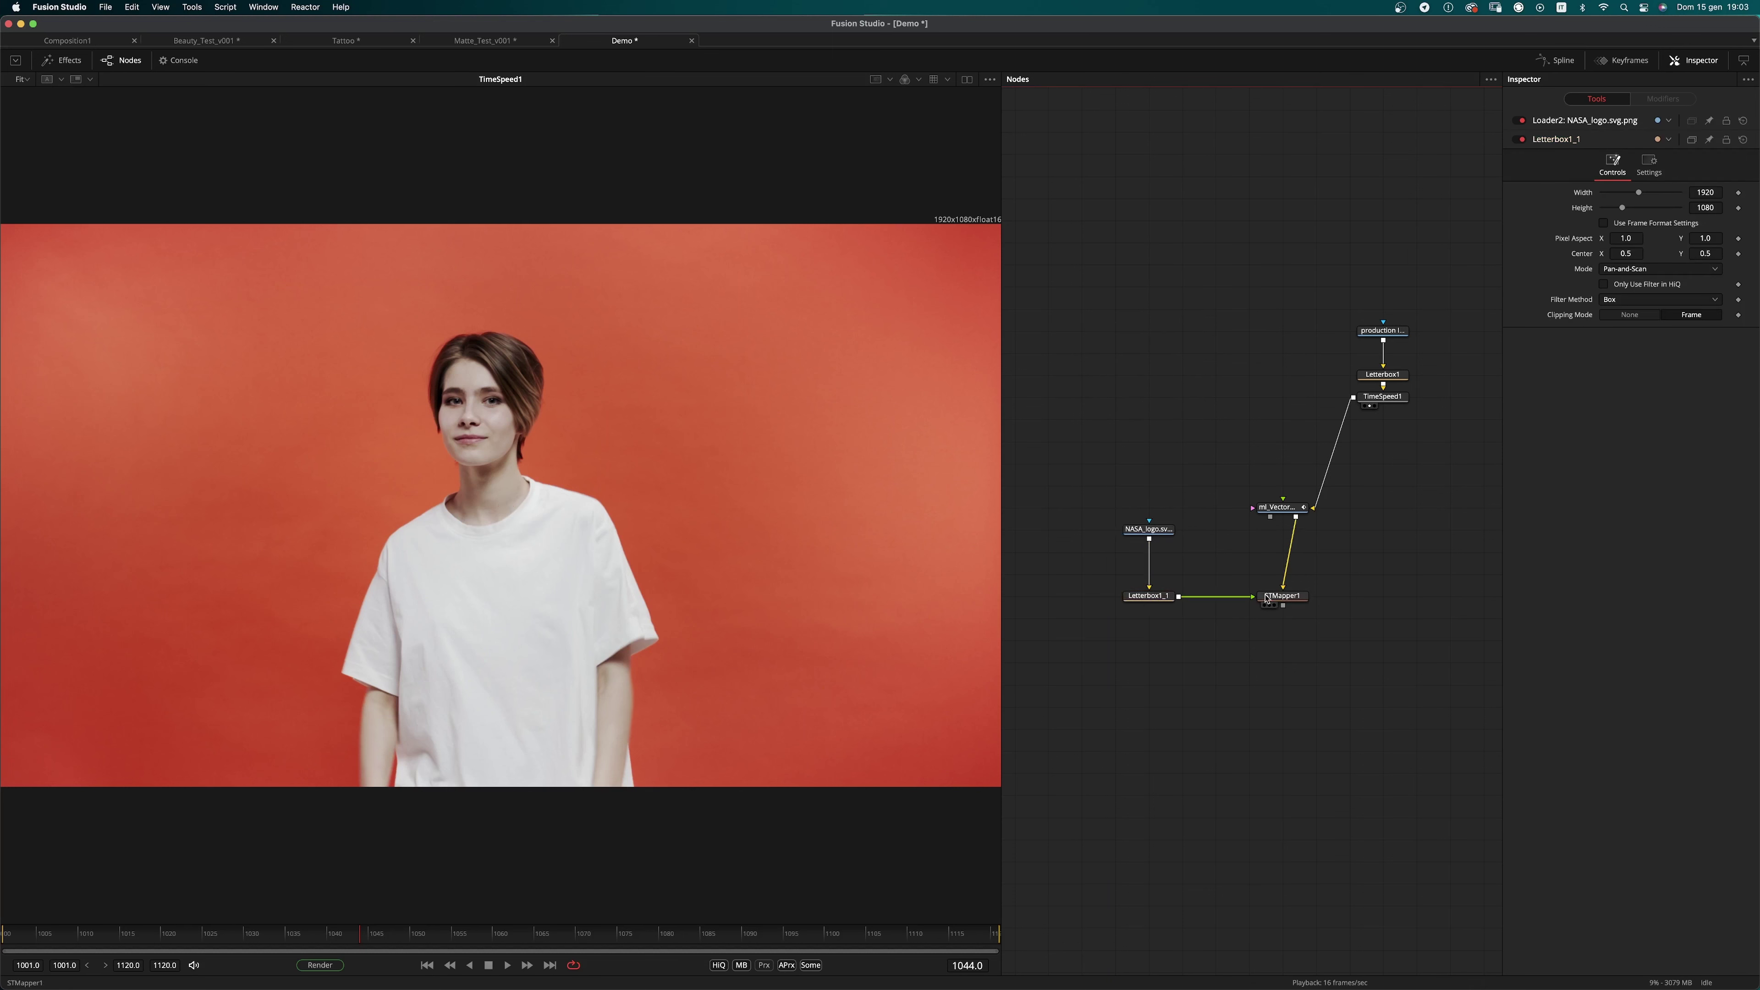
left_click(1289, 601)
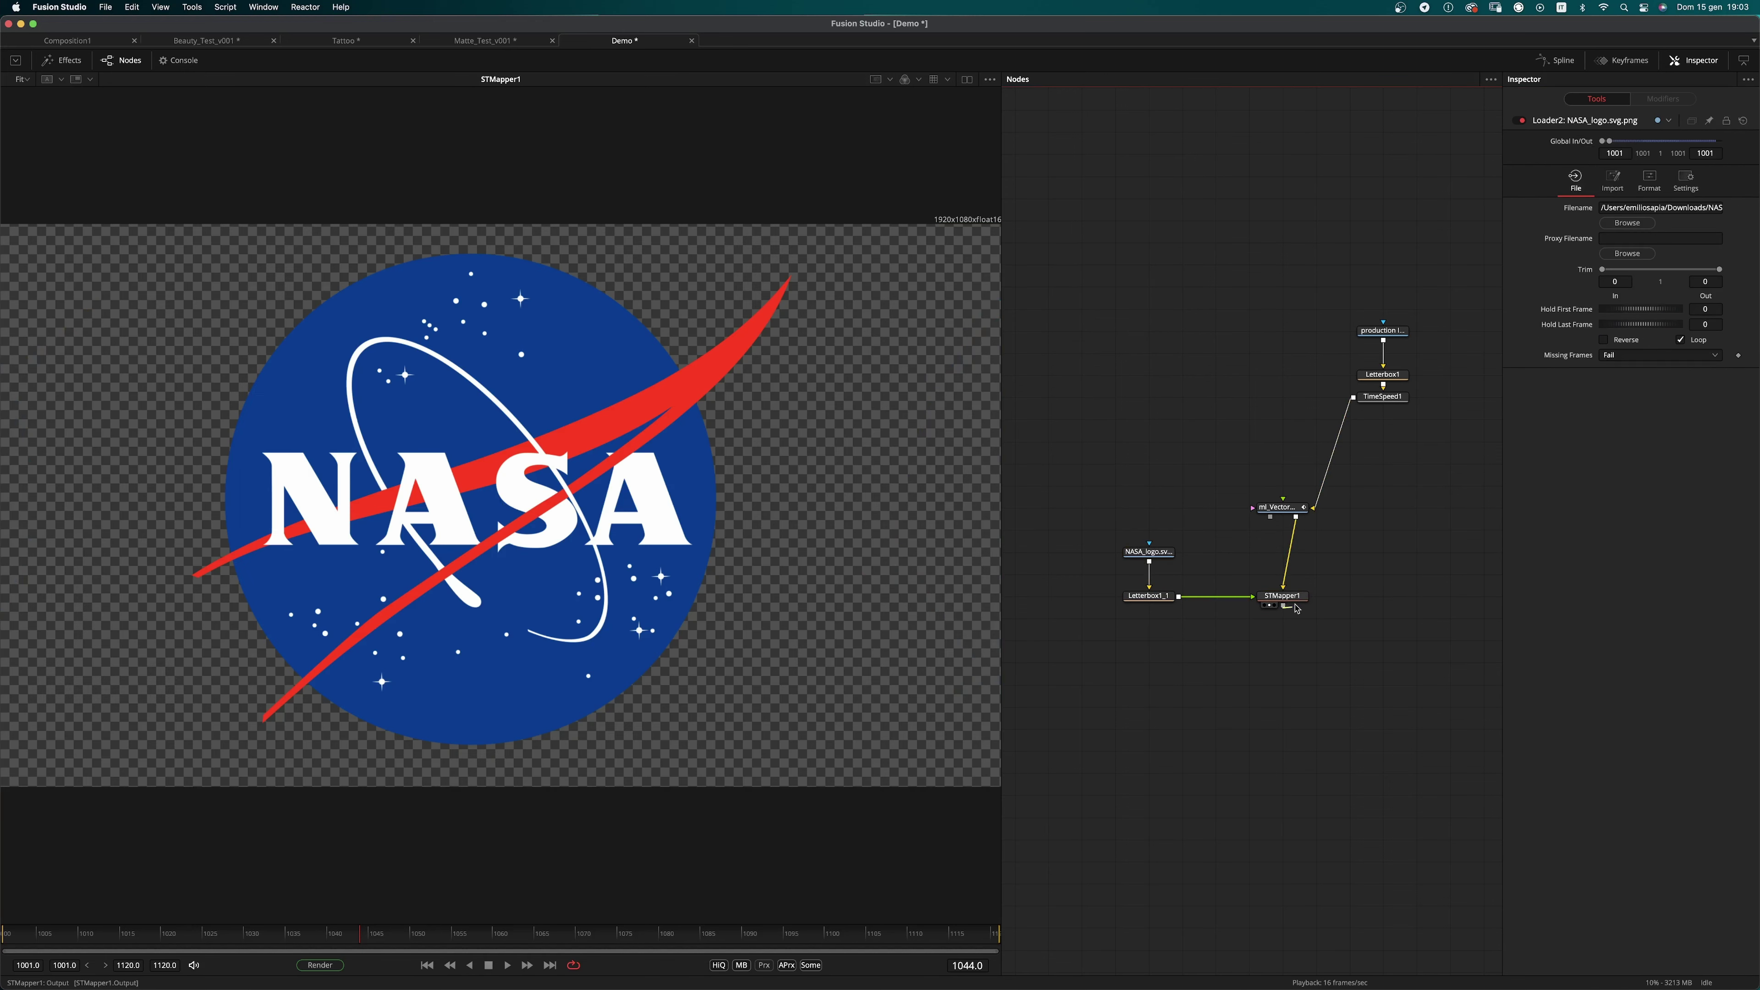
Step: Merge the STMapper1 logo over the TimeSpeed1 footage and show the merge in the viewer
left_click_drag(1284, 606, 1376, 401)
key("1")
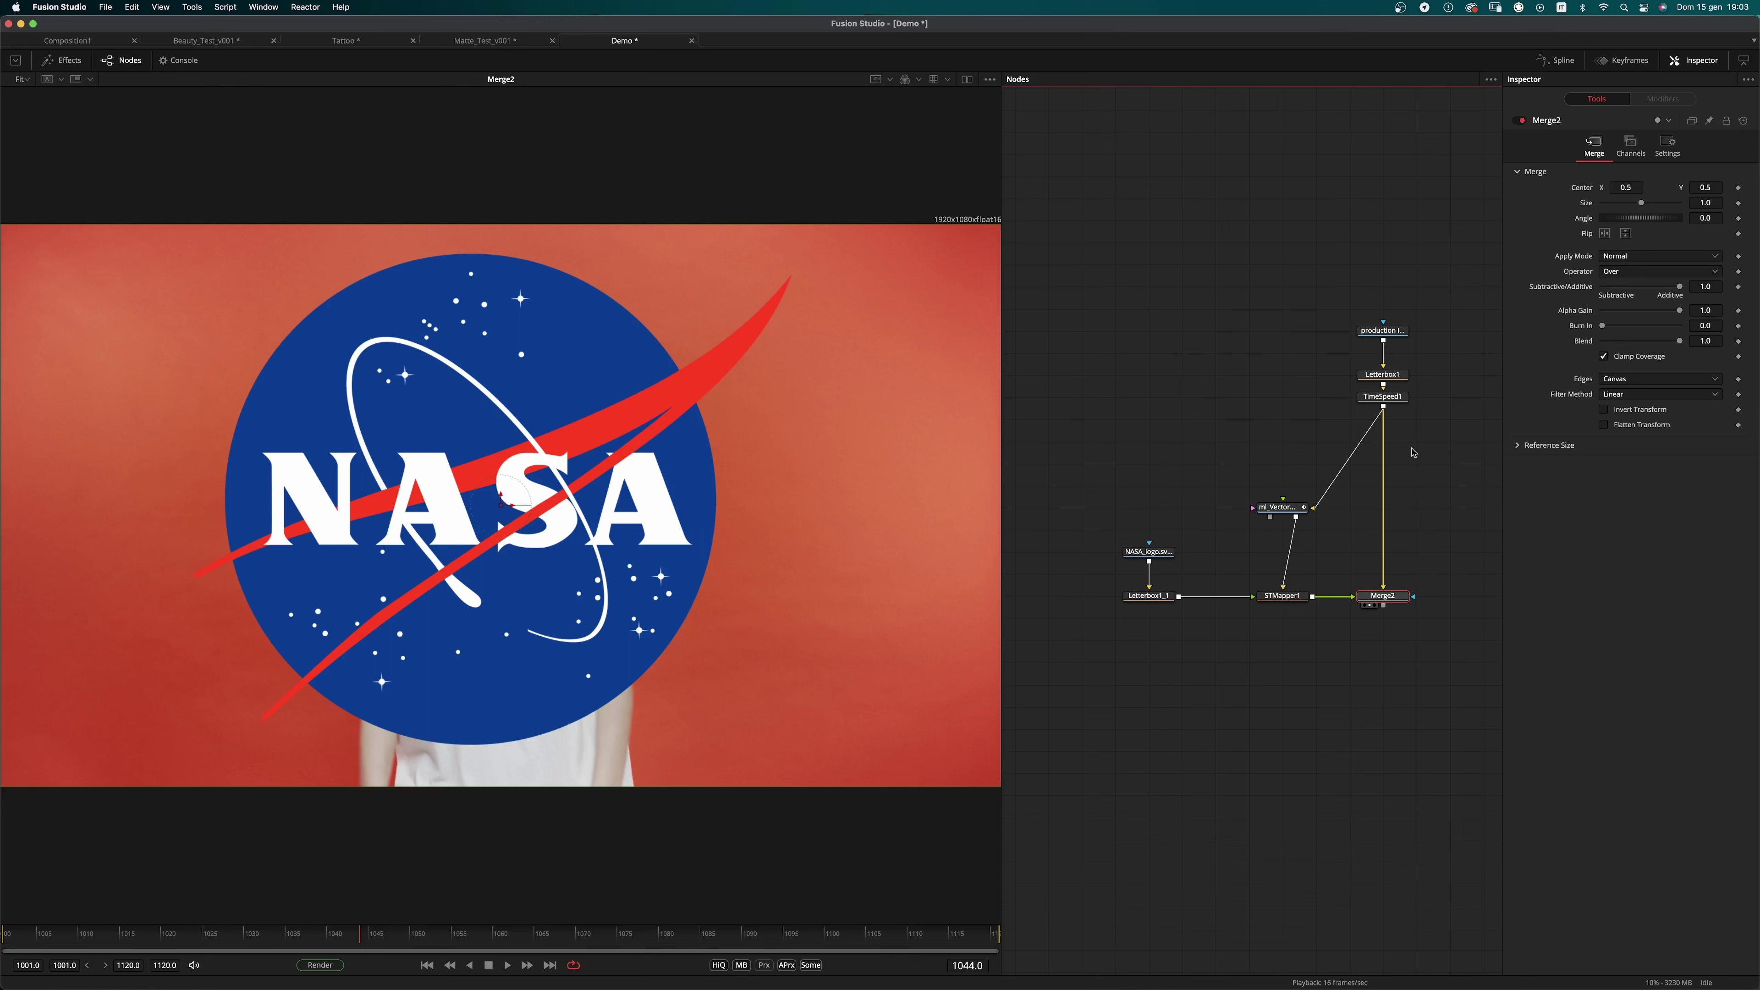
left_click(1403, 376)
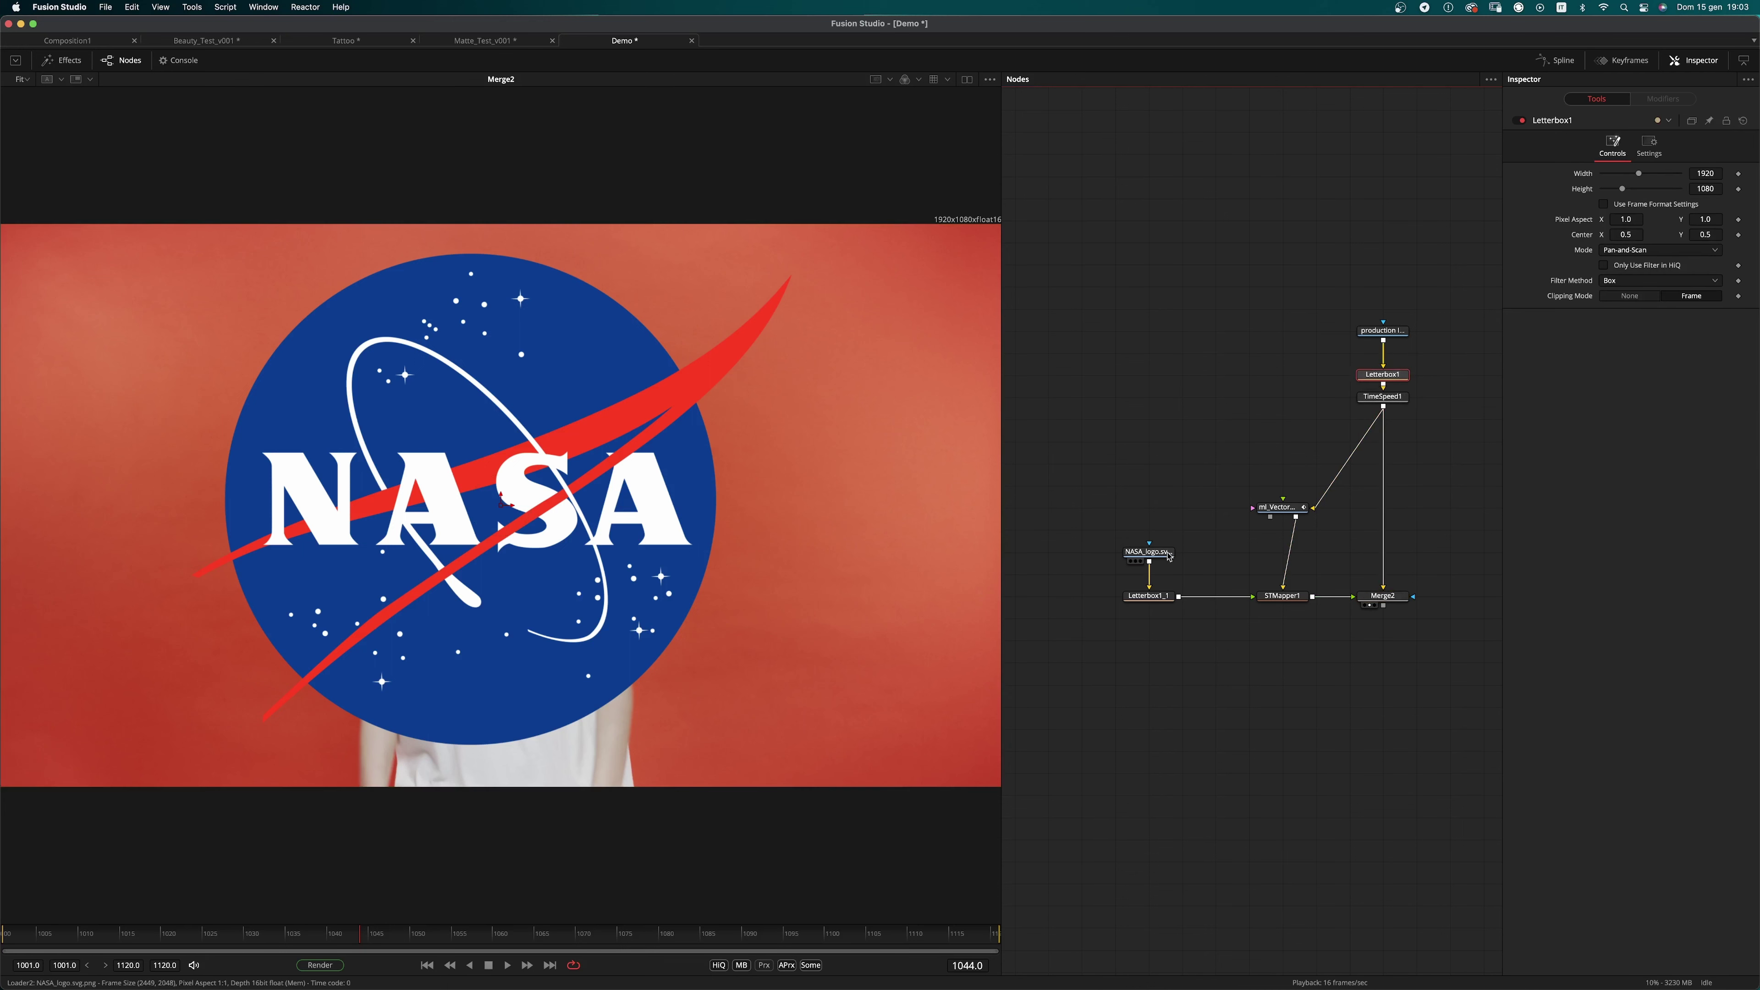
Step: Insert a Transform node between the NASA logo loader and Letterbox1_1
left_click_drag(1162, 546, 1162, 479)
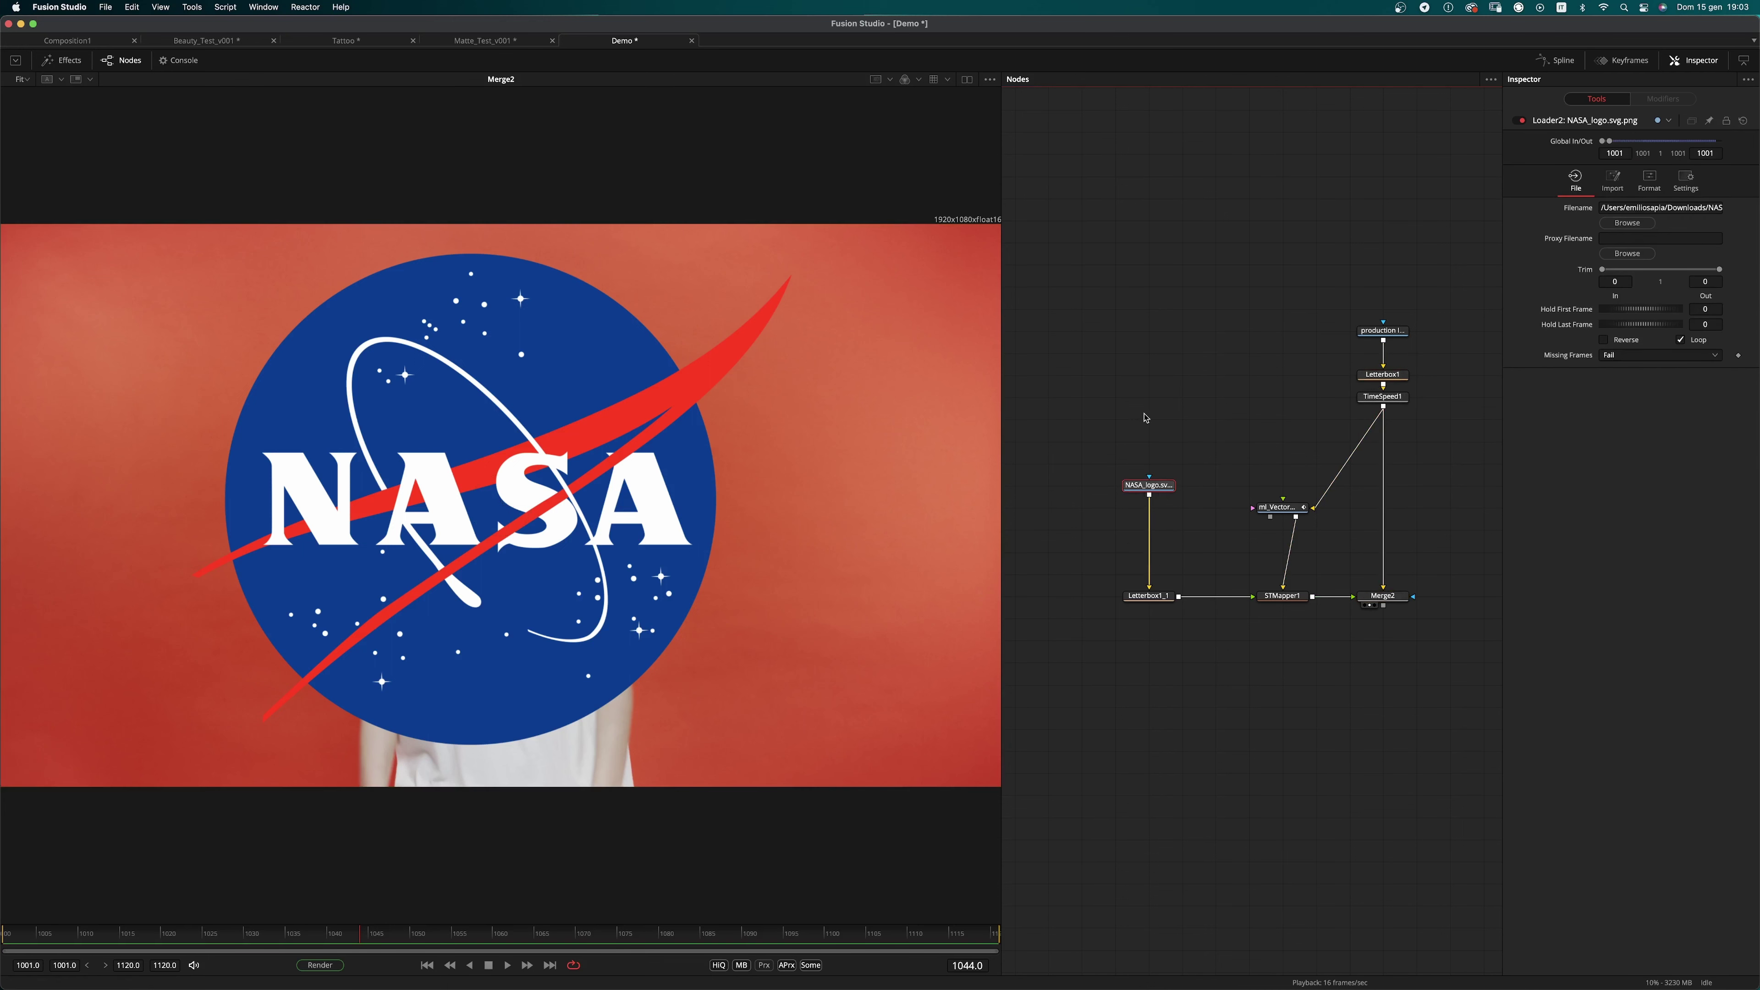
key("shift+space")
type("trans")
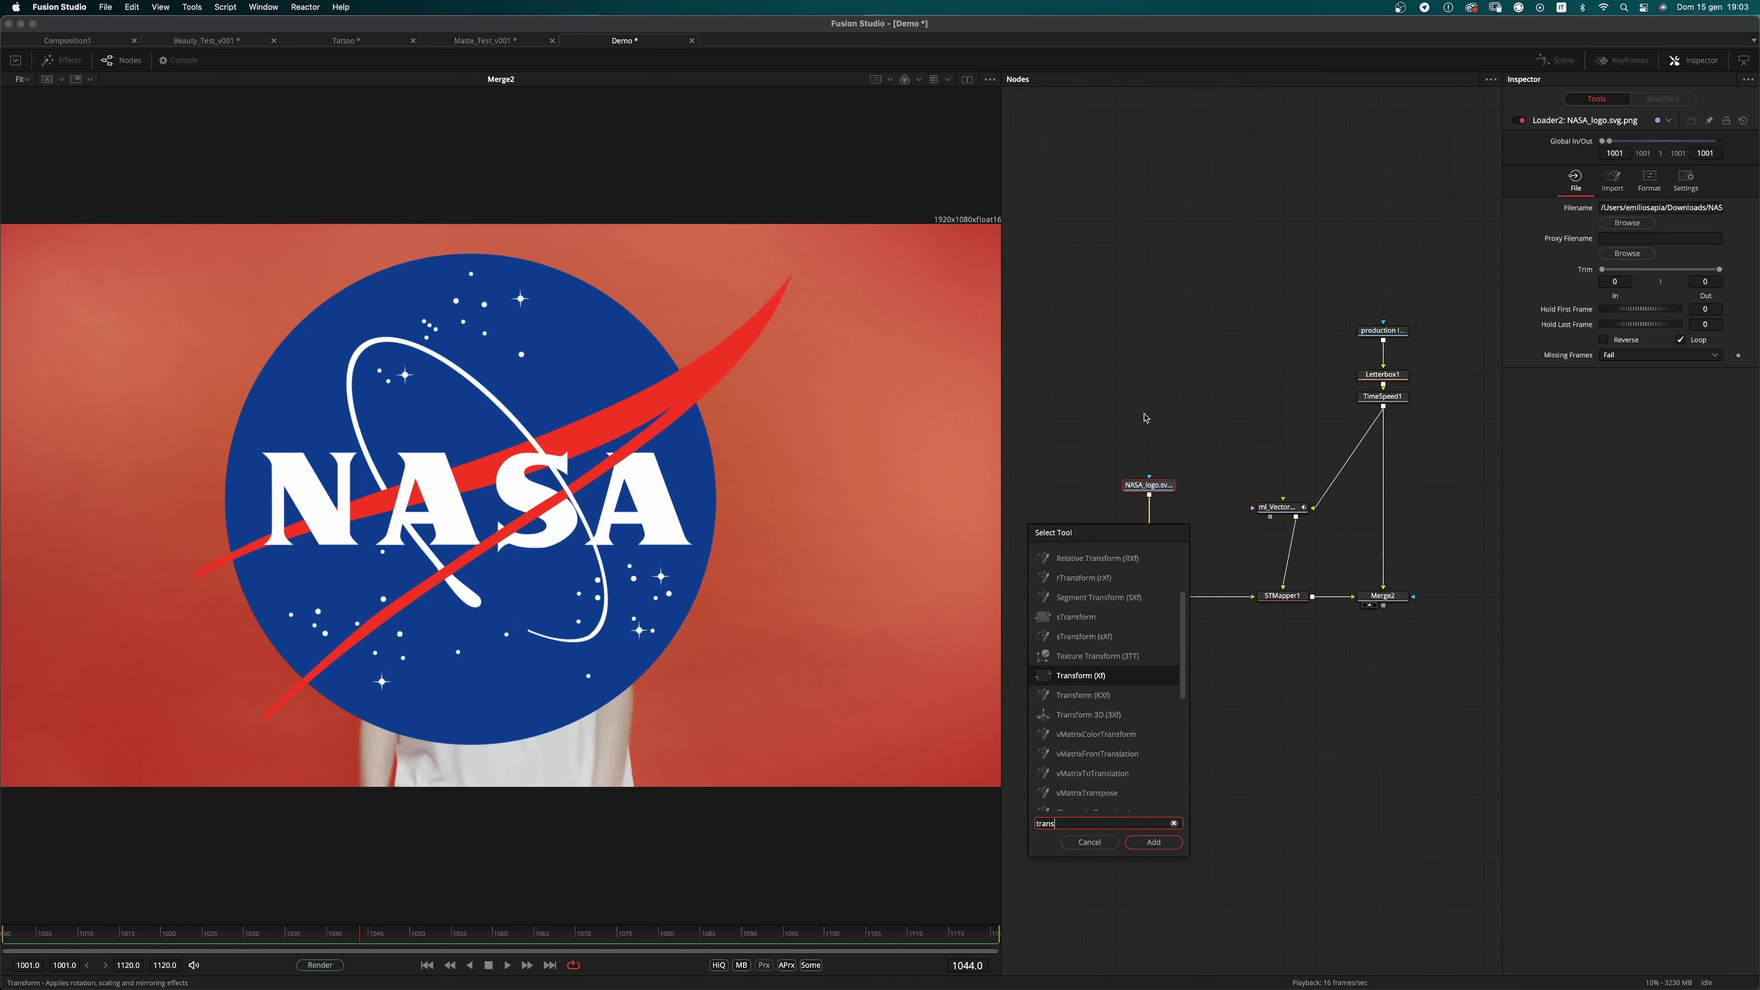
key("Return")
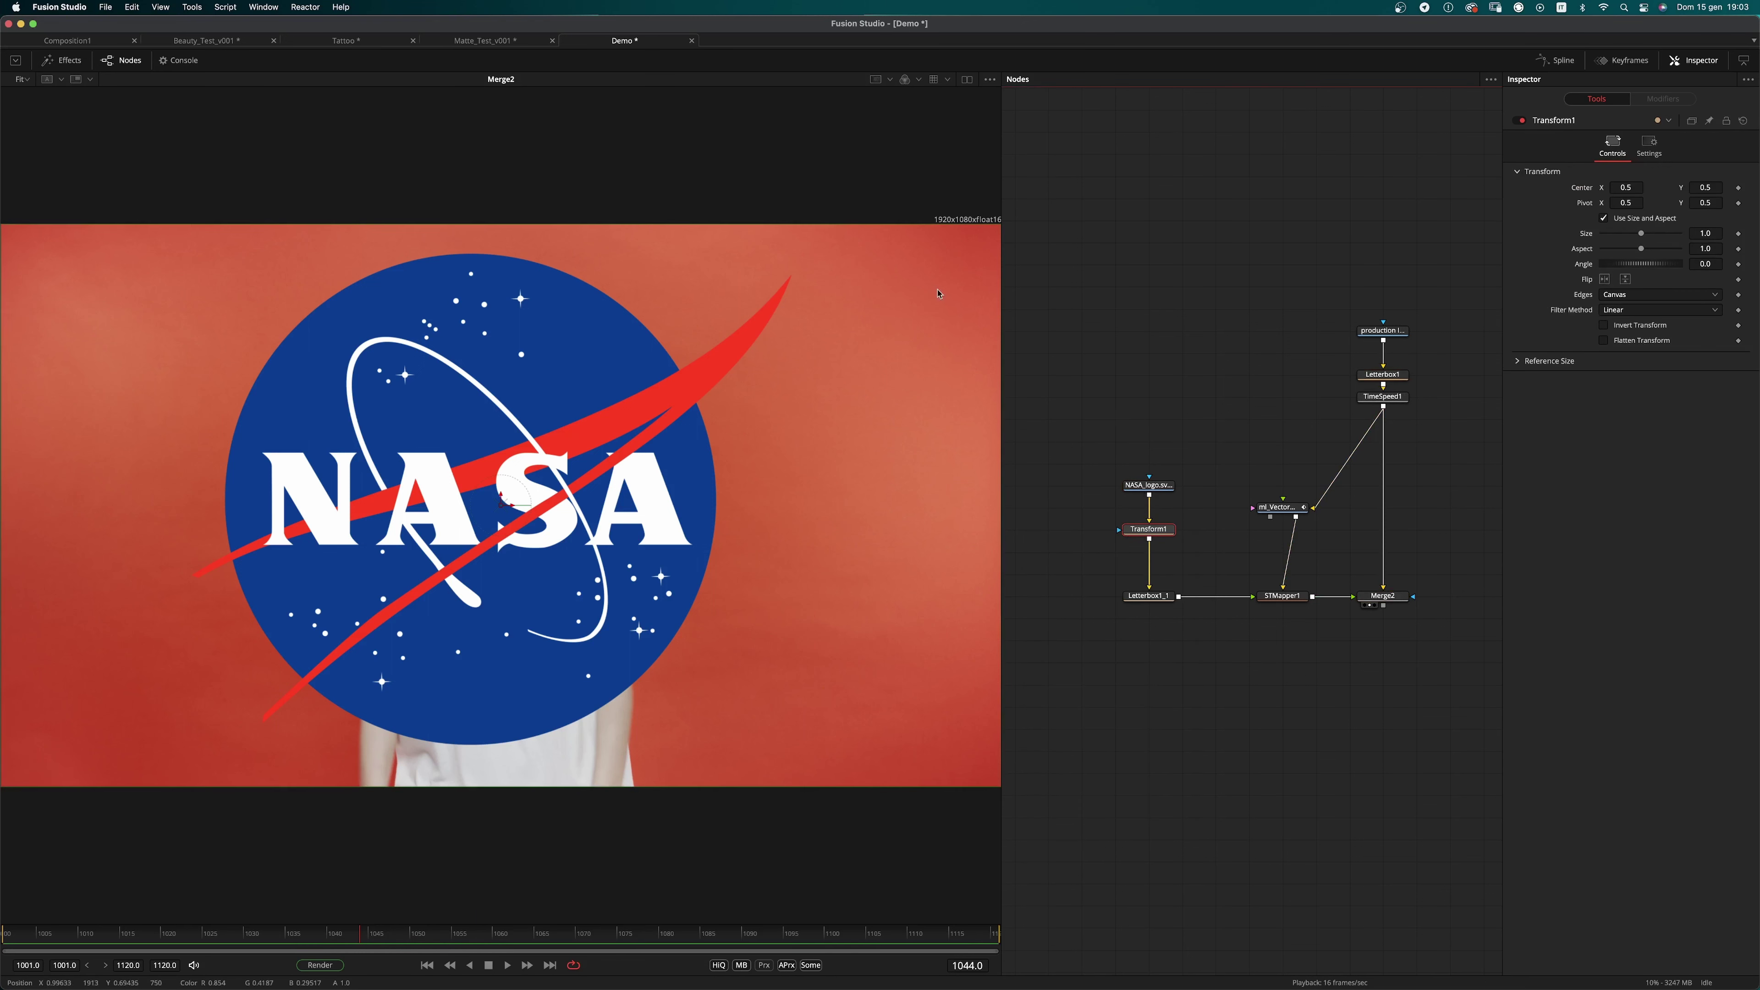
Step: Fit the NASA logo onto the T-shirt's chest with size about 0.21, angle about 7.9 and center about 0.496, 0.32
left_click_drag(1001, 228, 608, 448)
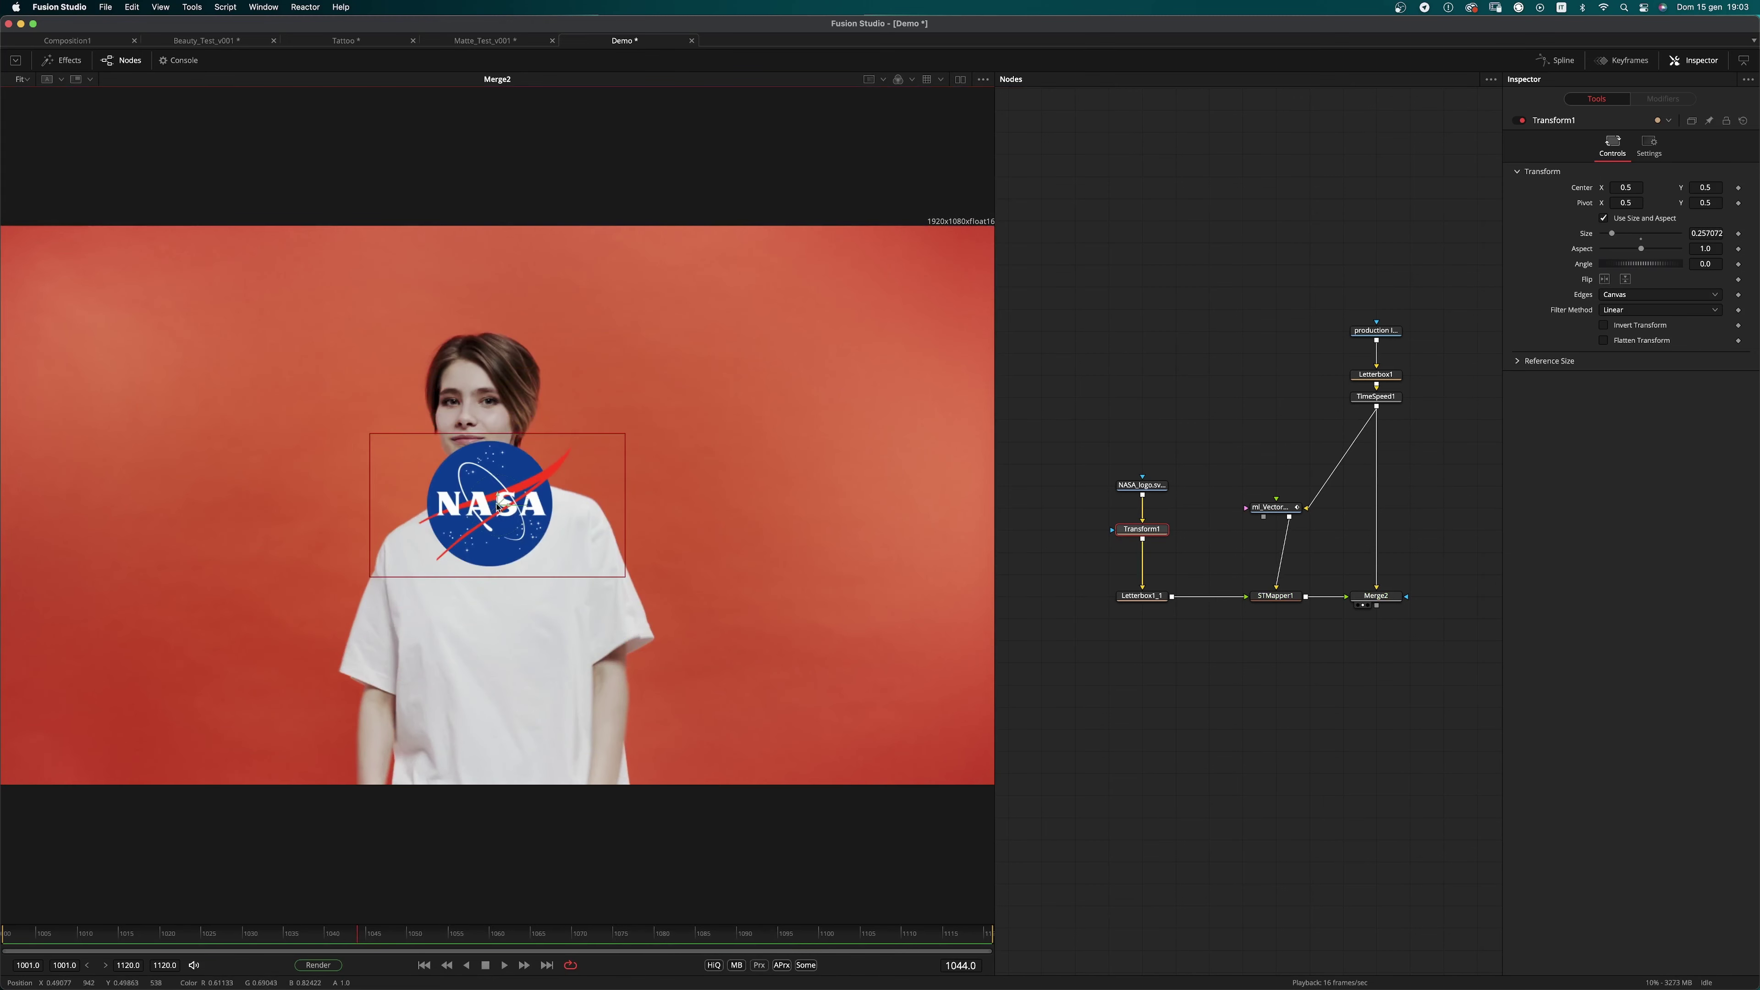
left_click_drag(501, 506, 499, 607)
left_click_drag(576, 510, 566, 522)
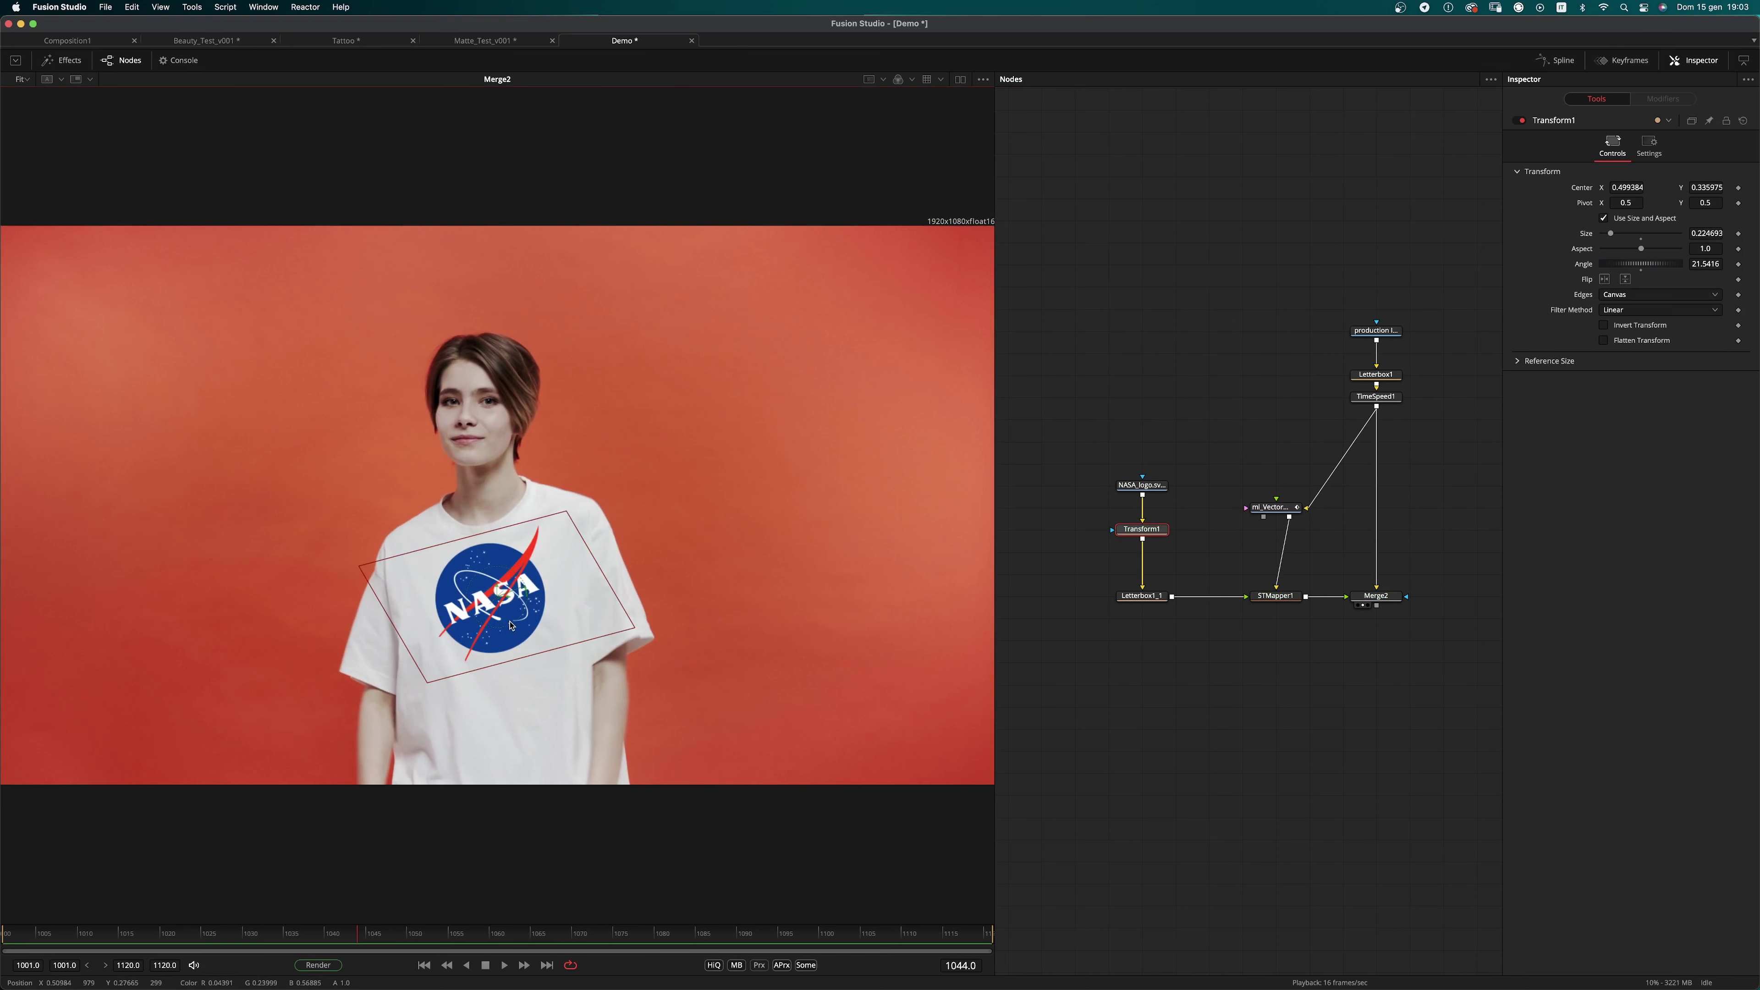
left_click_drag(526, 599, 528, 603)
left_click_drag(593, 538, 587, 542)
left_click_drag(498, 607, 493, 606)
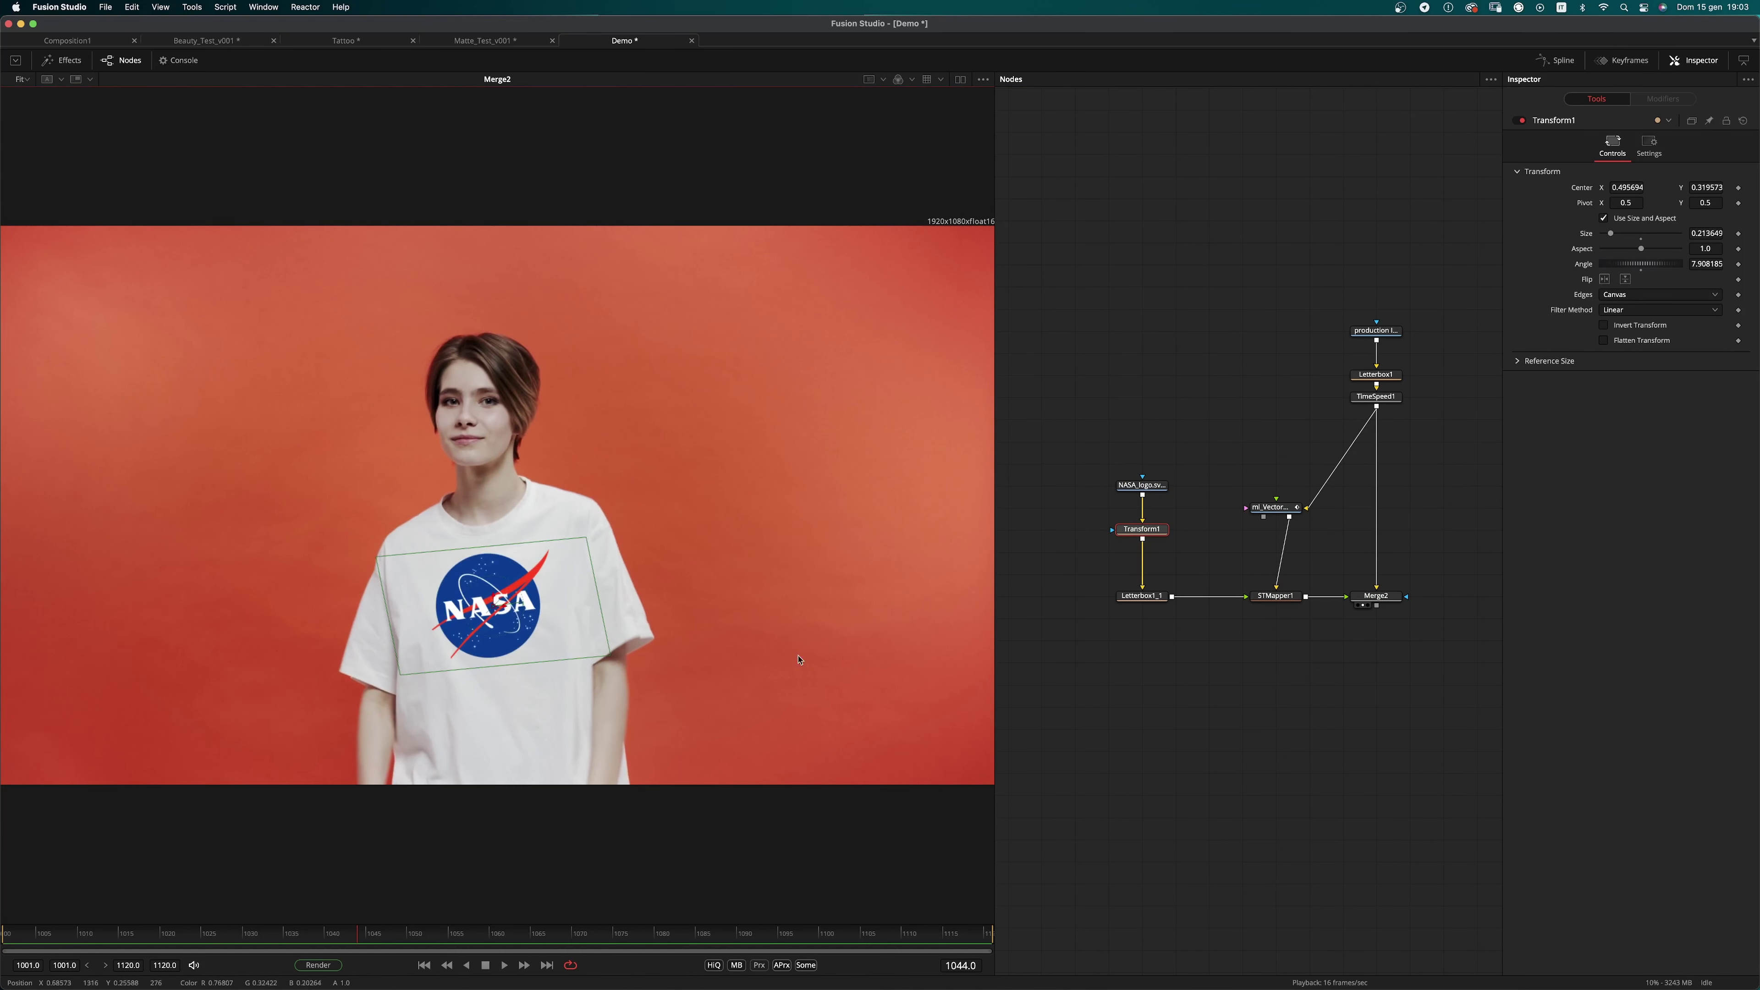
Step: Play back the merged result to check how the logo follows the T-shirt
left_click(1039, 693)
scroll(664, 652, "down", 2)
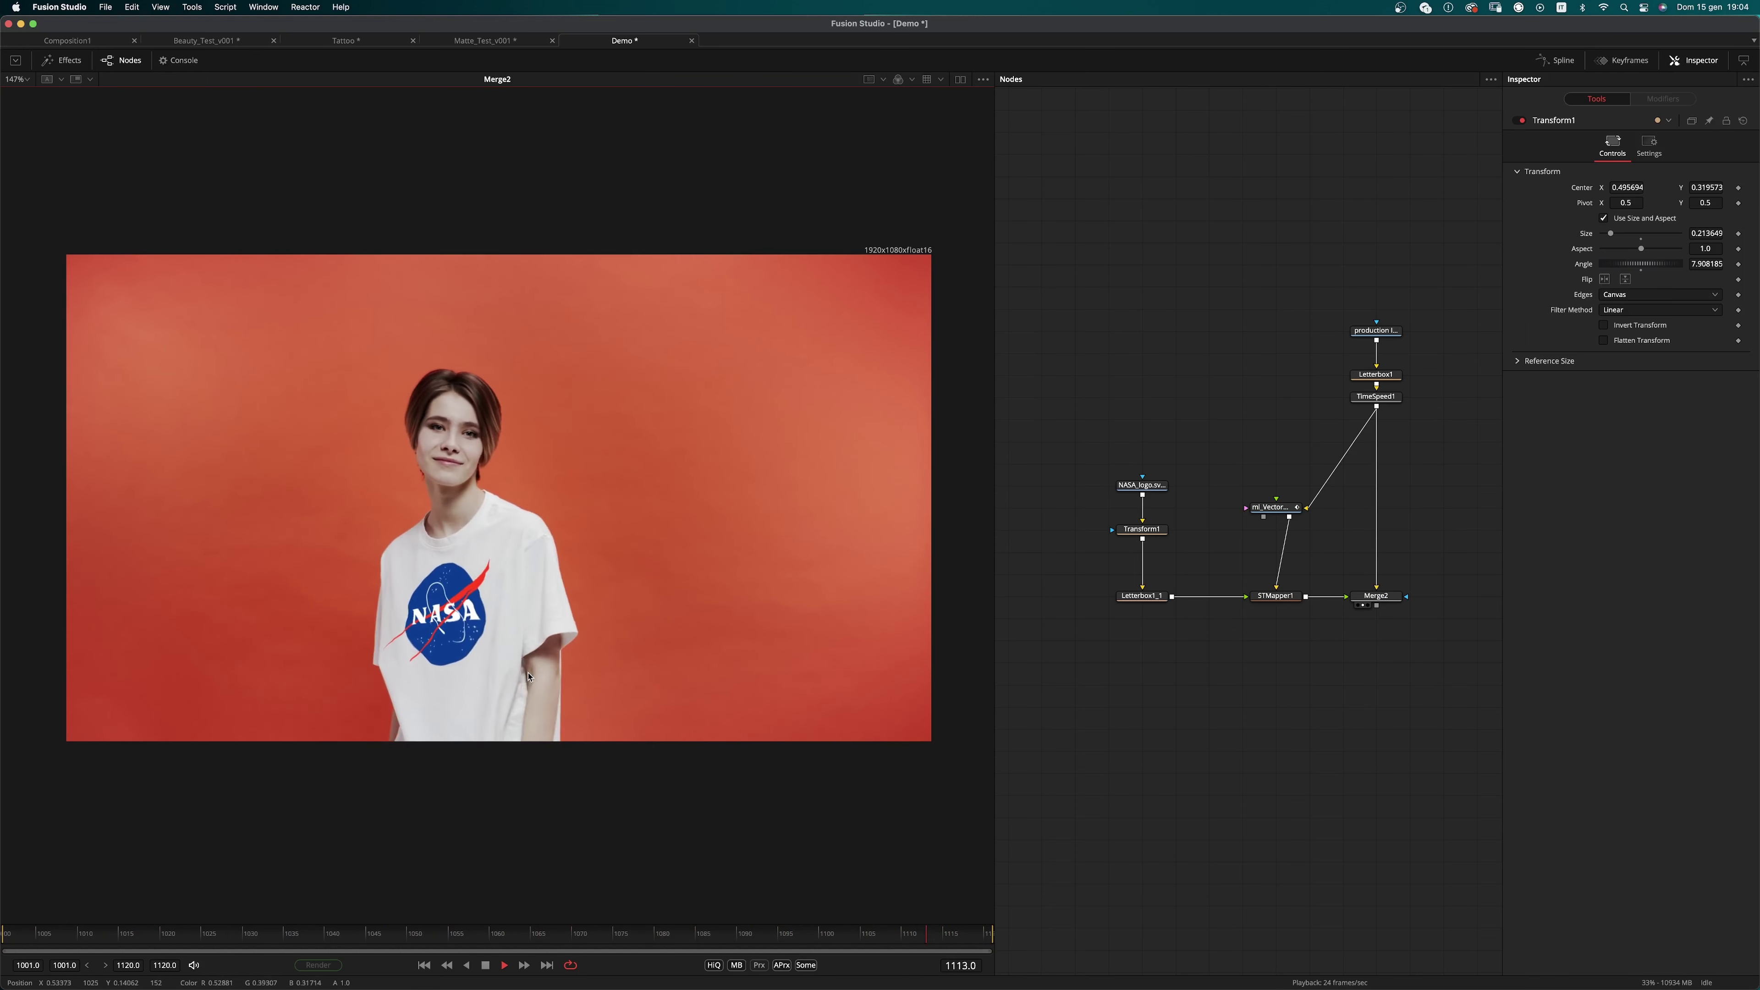
key("space")
Step: Insert a Blur node between ml_VectorWarp and STMapper1
left_click(1268, 508)
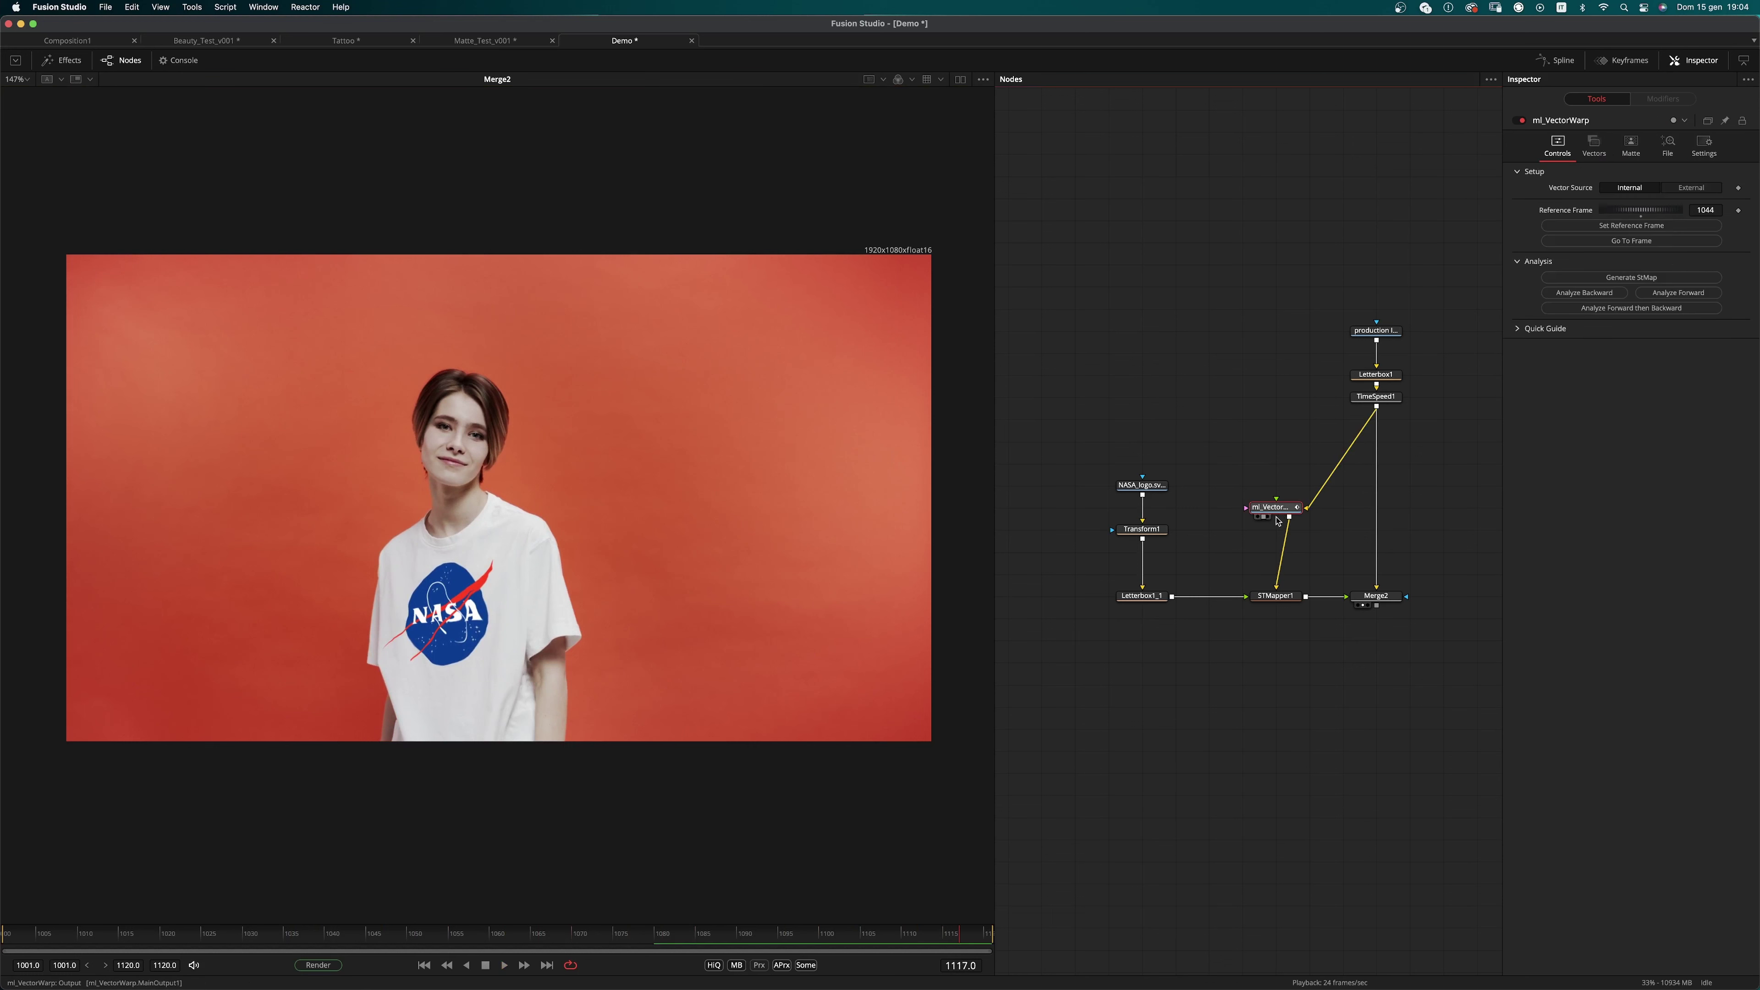
key("shift+space")
type("trans")
key("BackSpace")
key("BackSpace")
key("BackSpace")
key("BackSpace")
key("BackSpace")
type("blur")
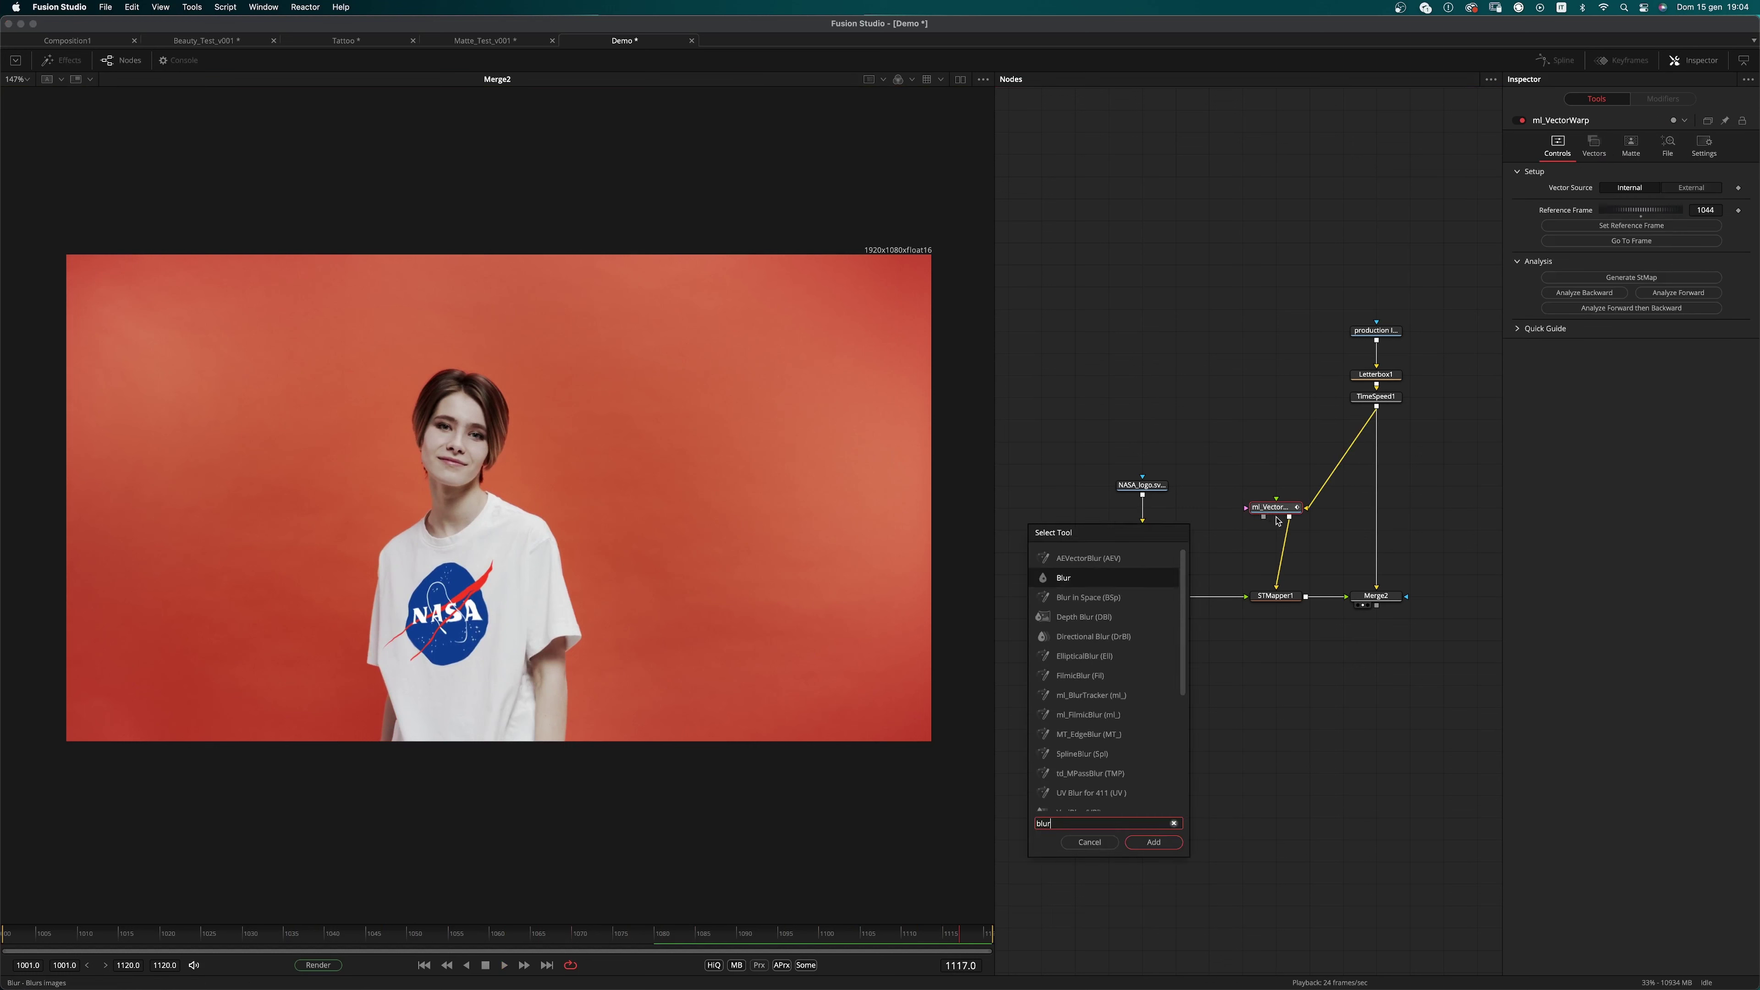
key("Return")
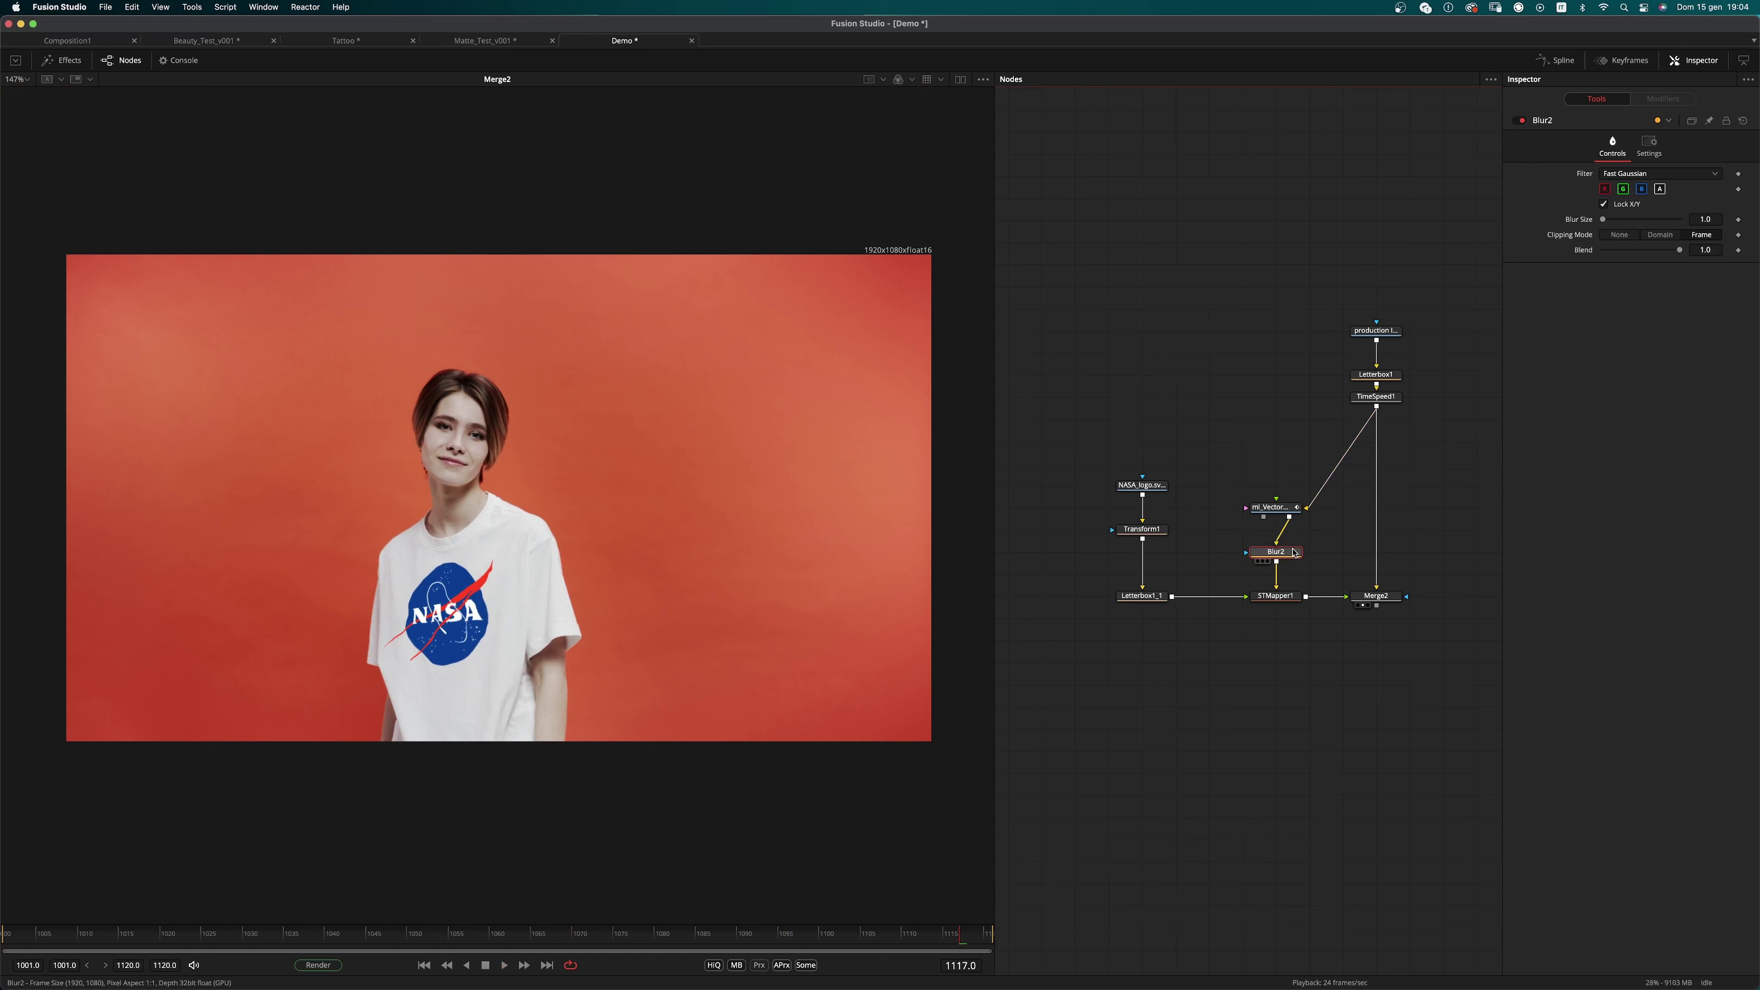
Step: Set the Blur node's blur size to about 30.7 and play the result from the first frame
left_click_drag(1603, 220, 1627, 220)
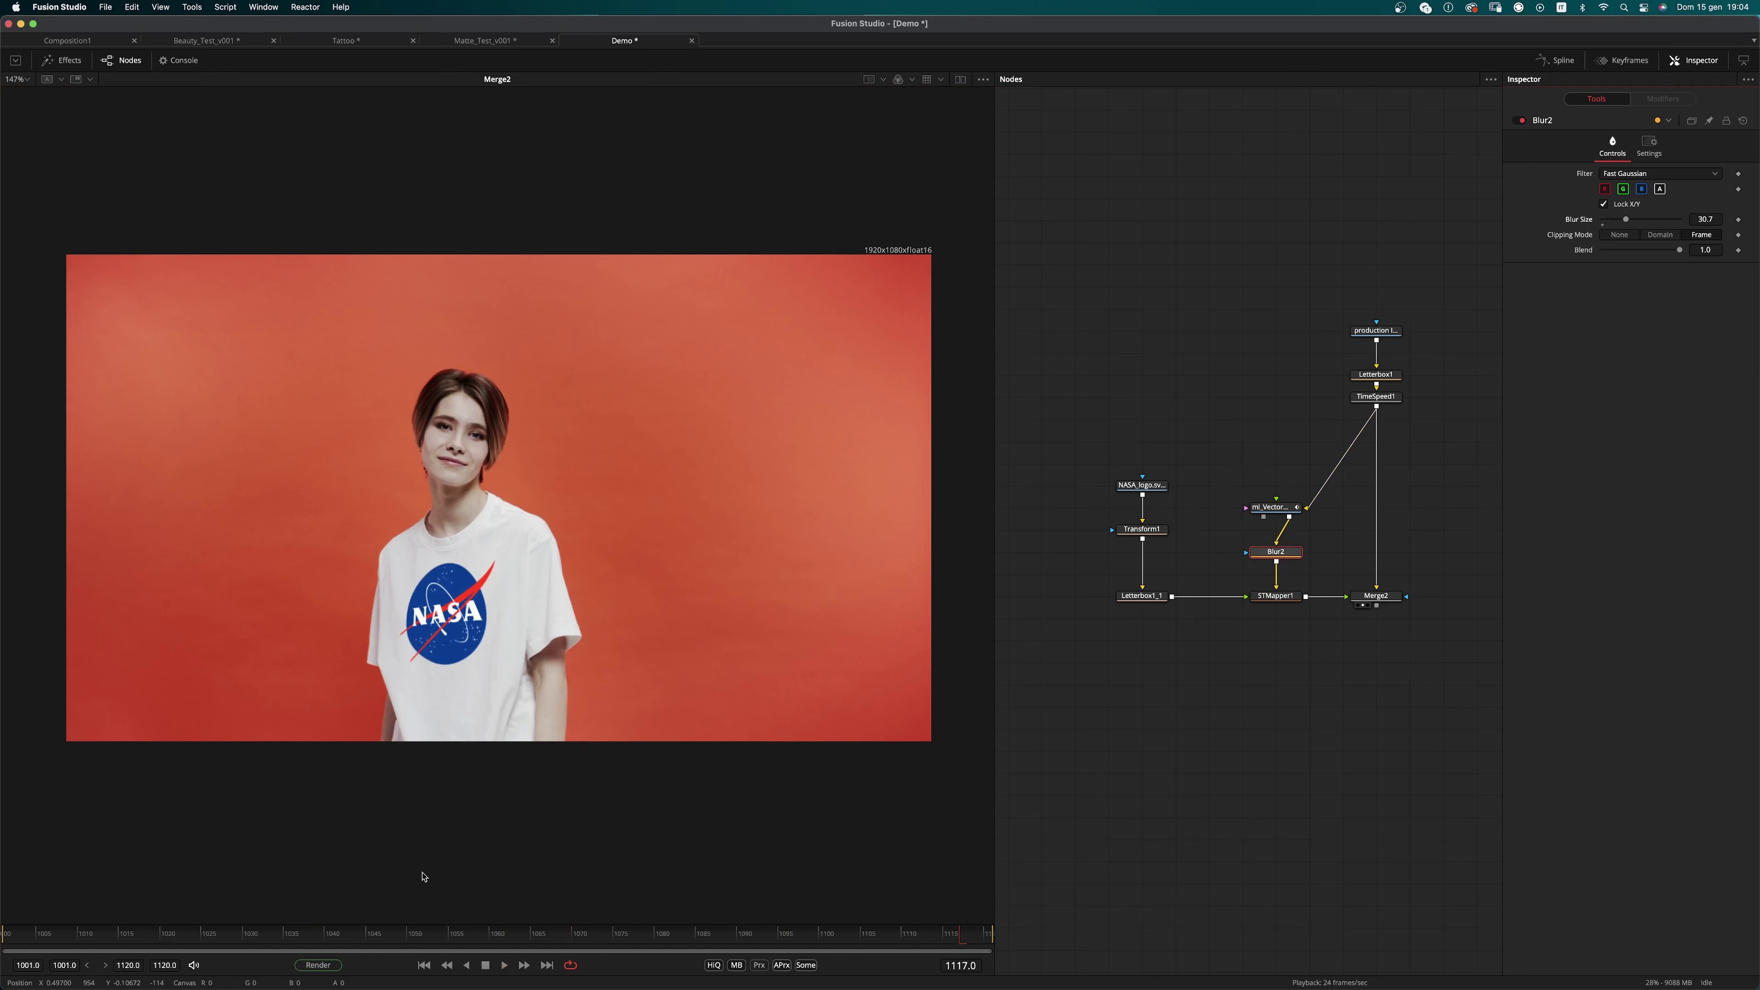
left_click(424, 965)
key("space")
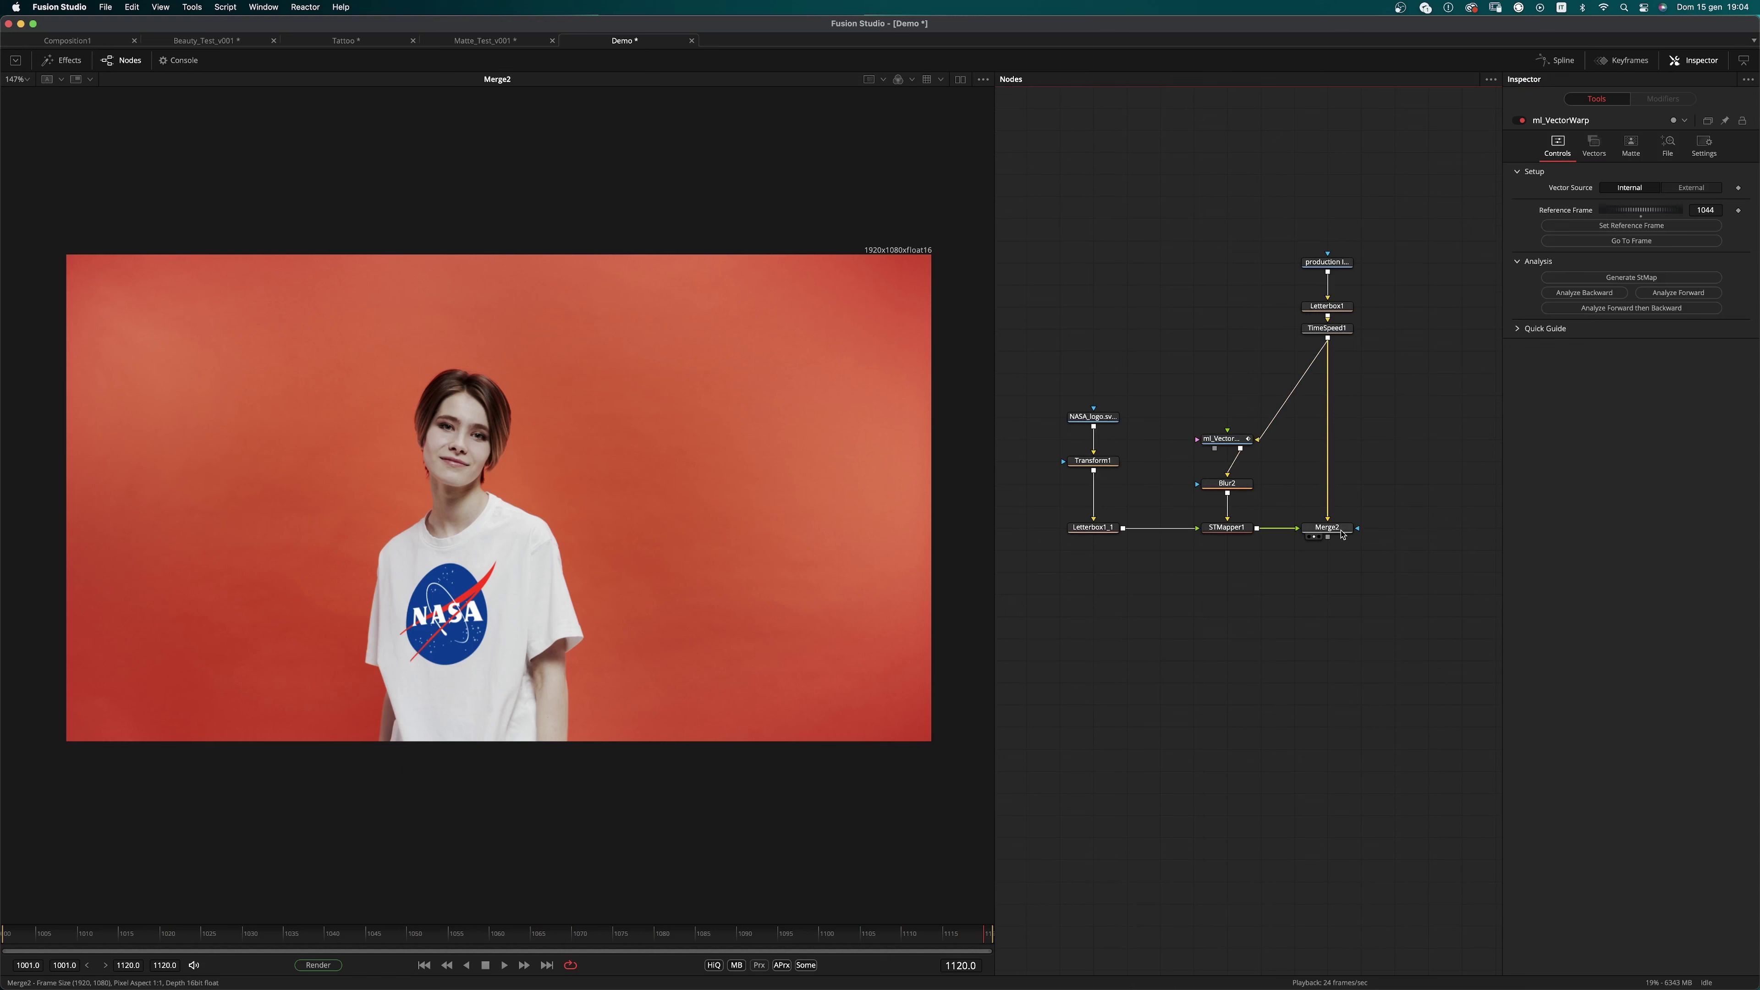
Step: Insert a Brightness / Contrast node between the NASA logo loader and Transform1
left_click(1344, 525)
left_click_drag(1113, 418, 1113, 379)
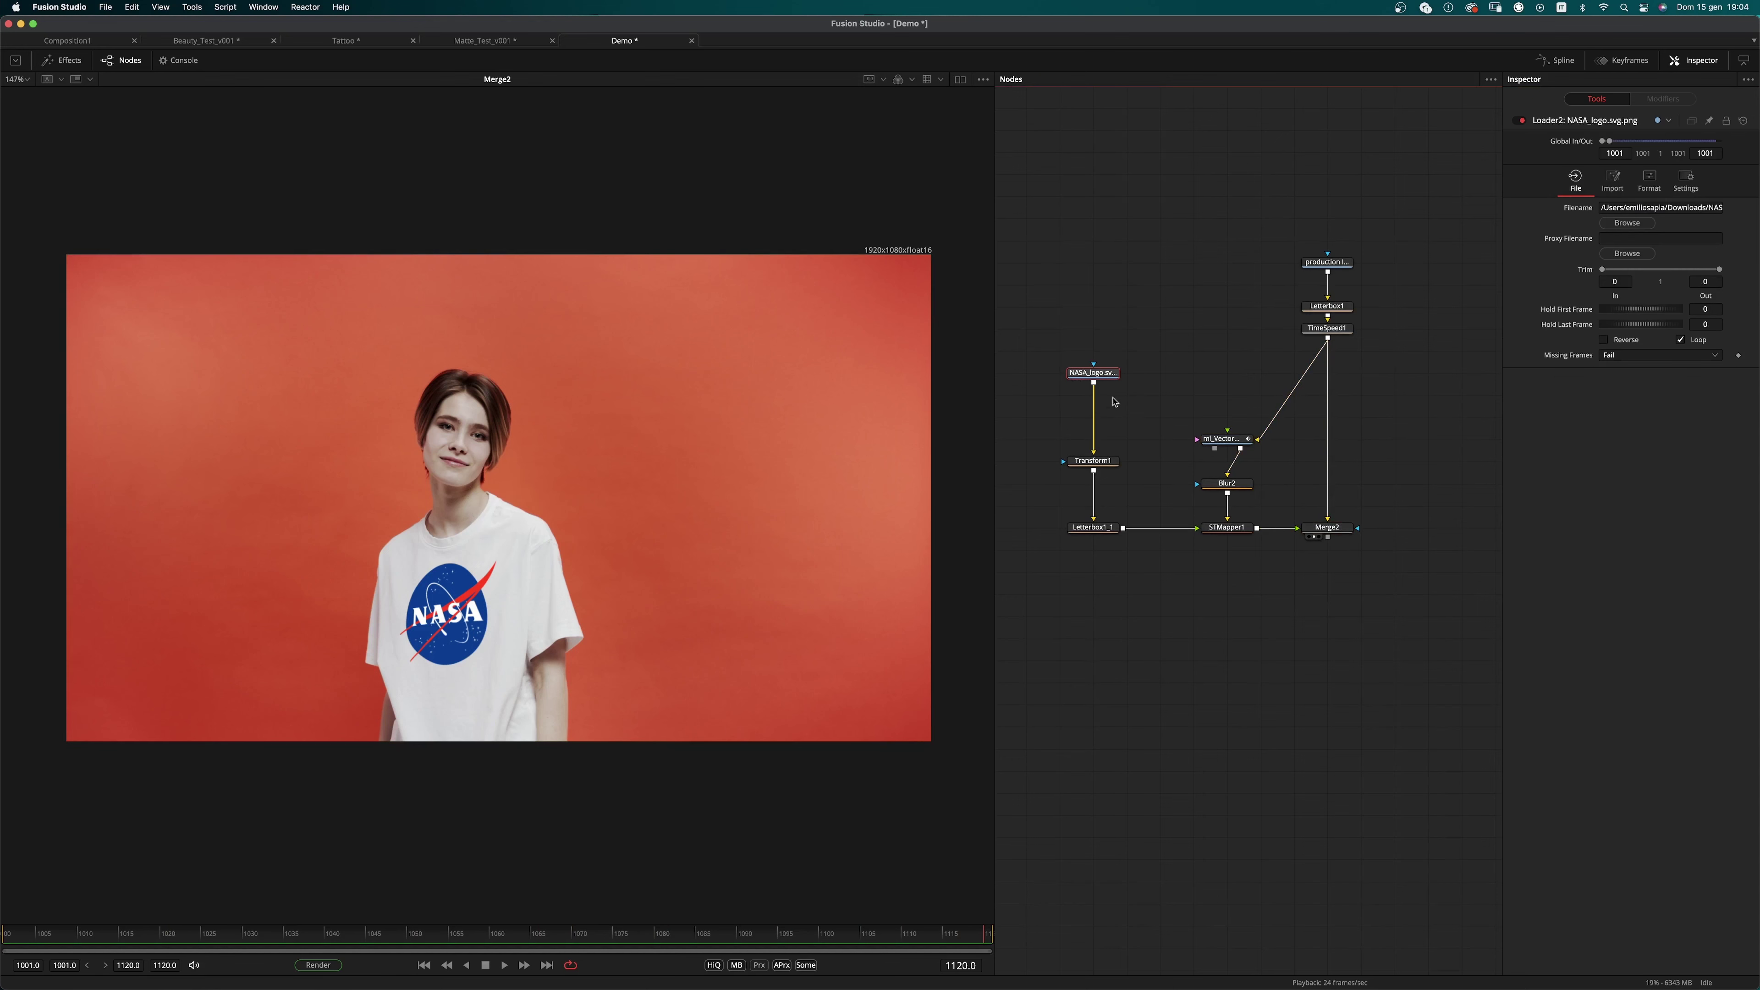
key("shift+space")
type("blur")
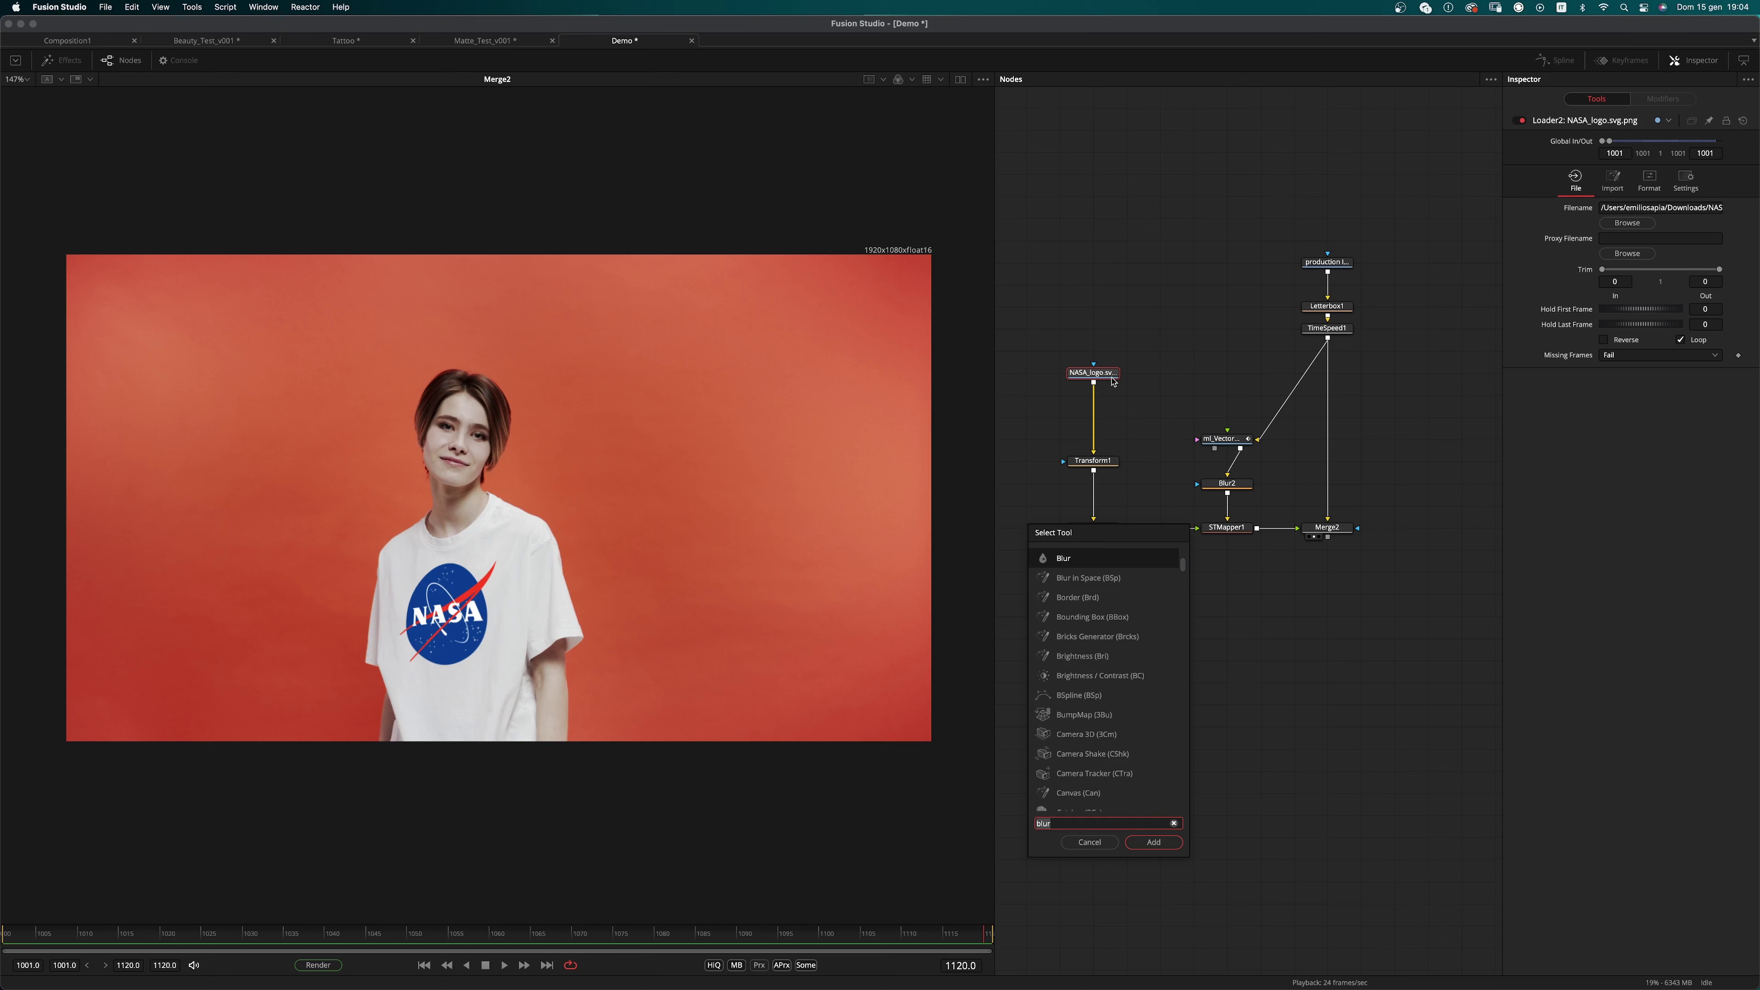
type("bc")
key("Return")
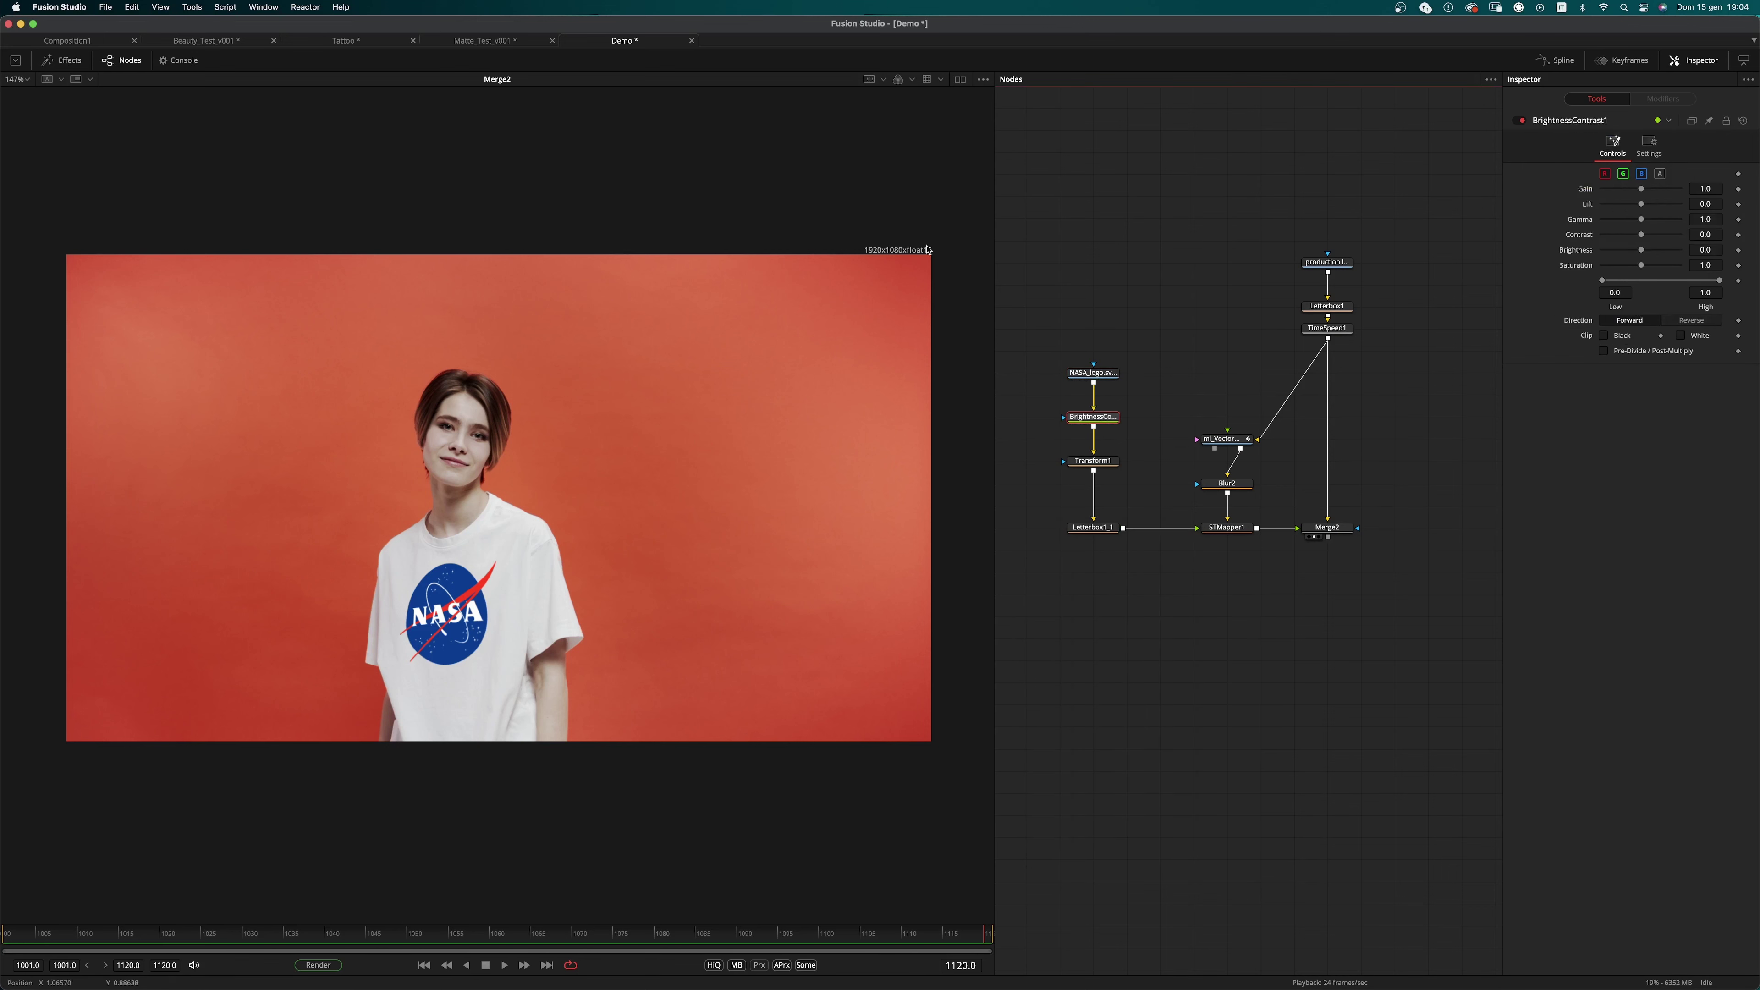
Step: Set the apply mode of Merge2 to Overlay
left_click(1327, 527)
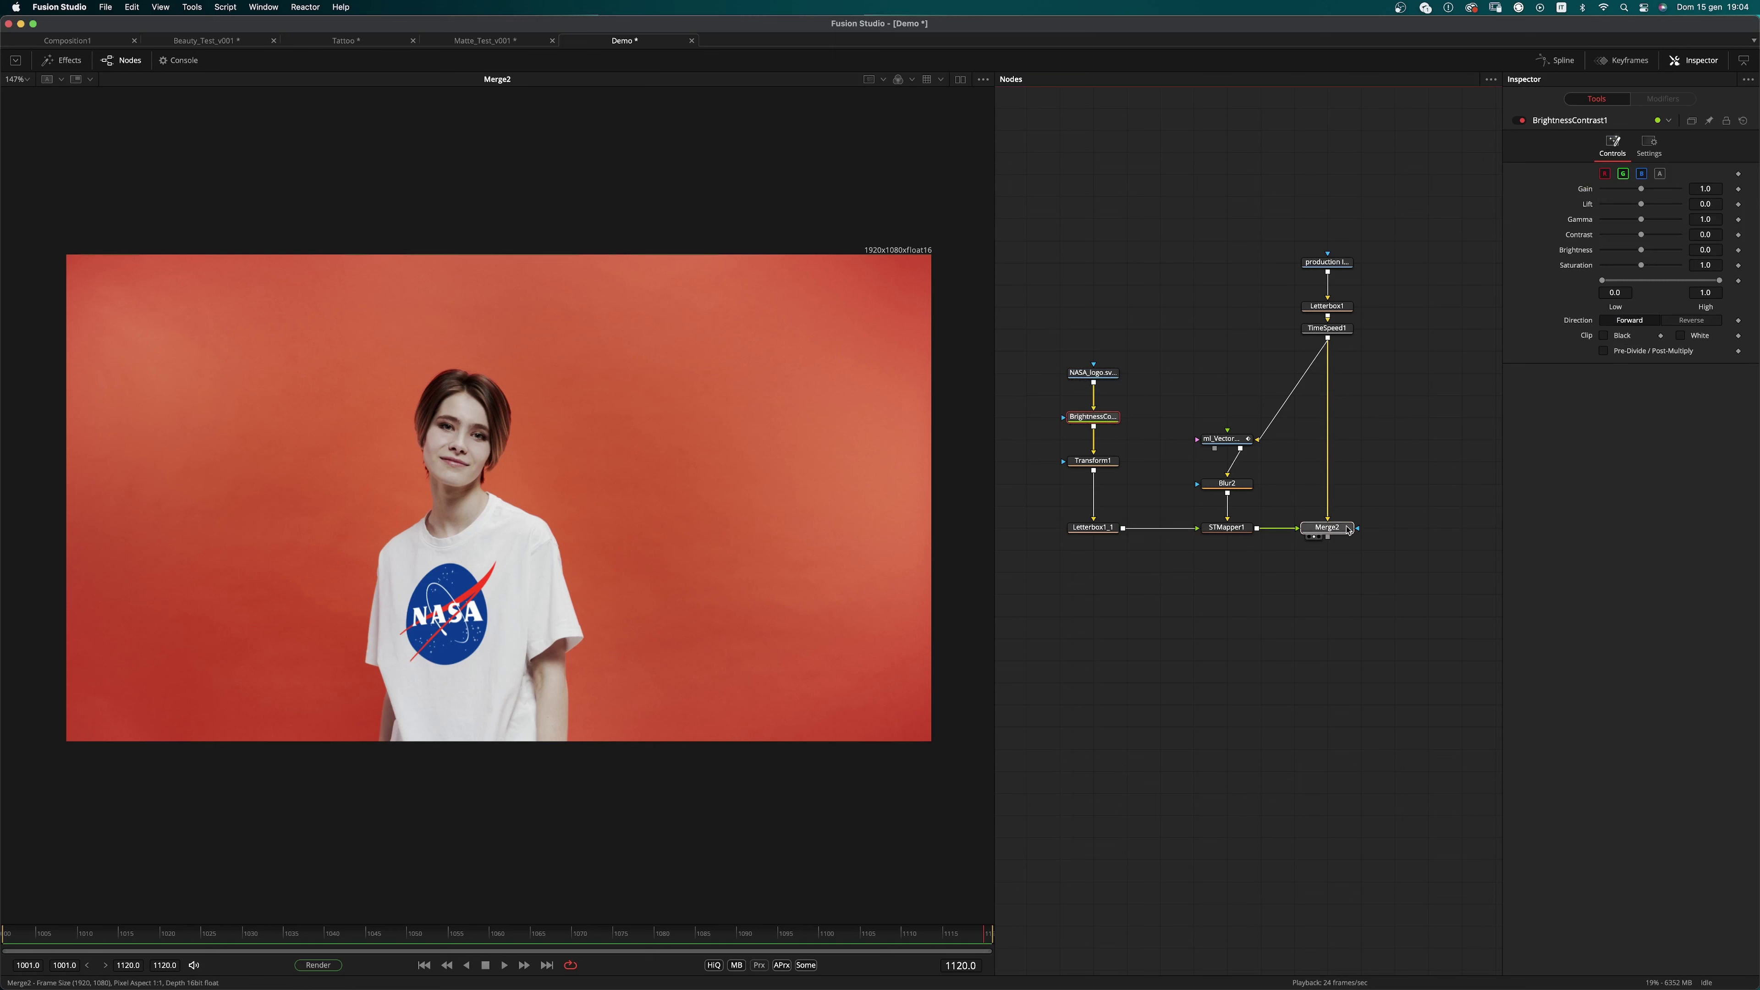
left_click(1691, 256)
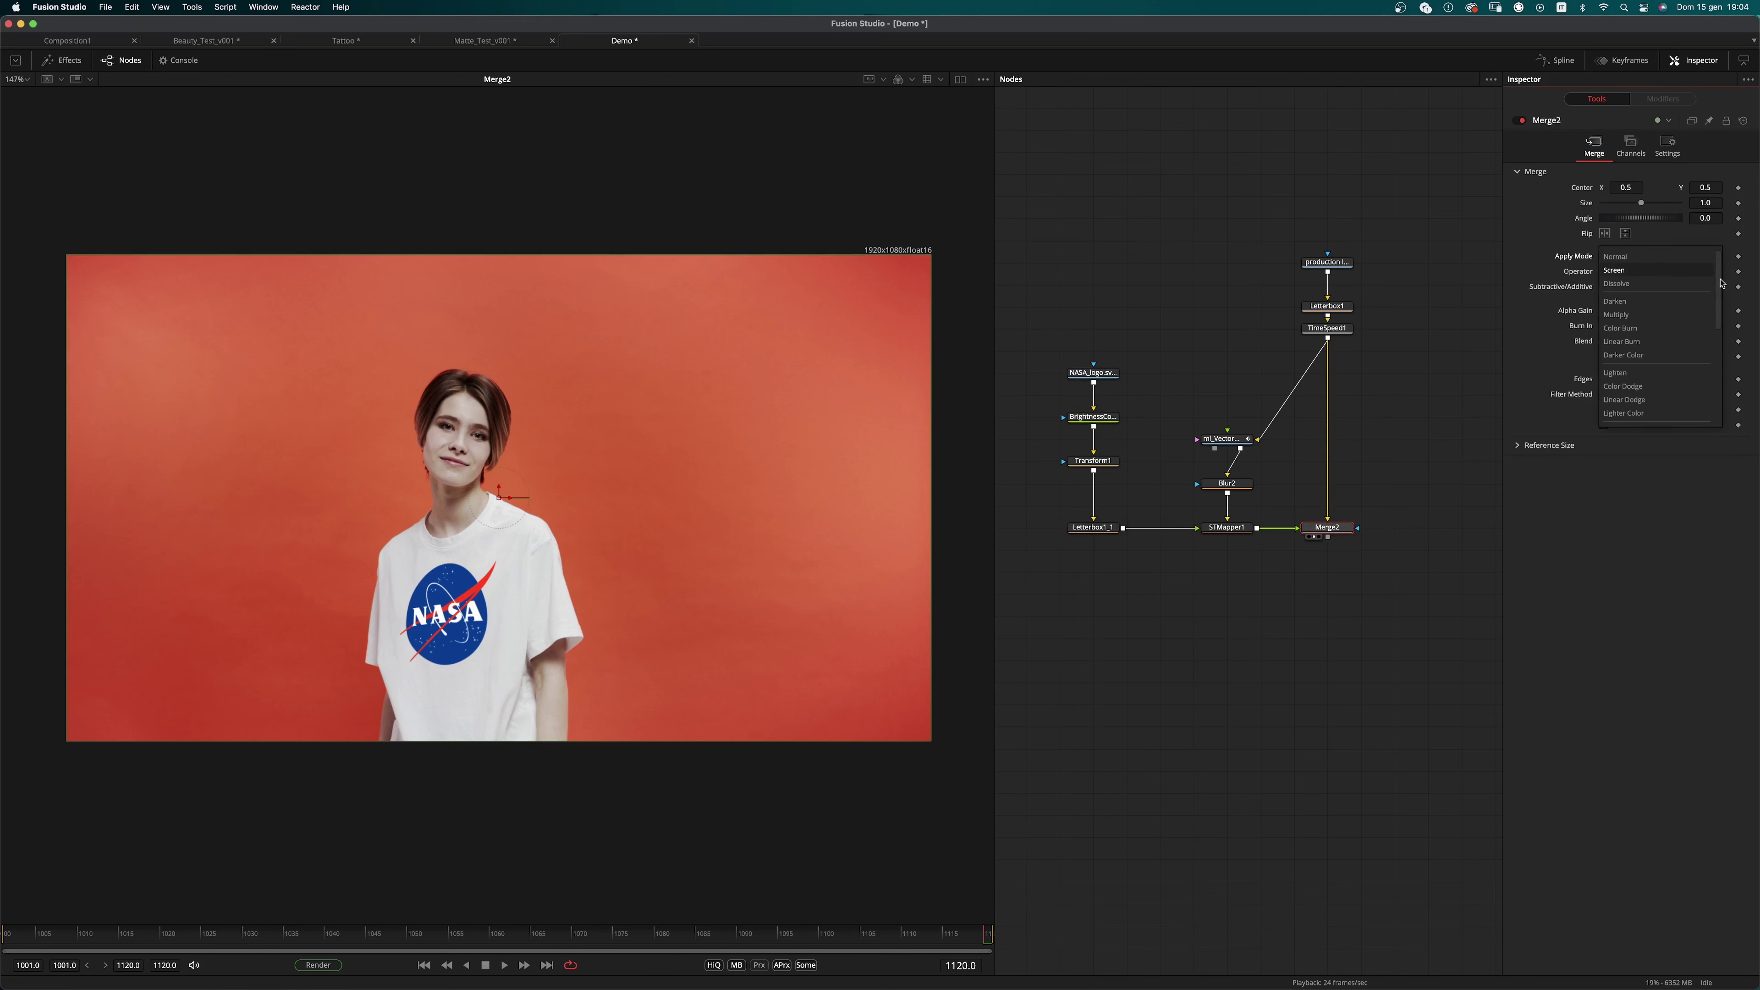
left_click_drag(1719, 280, 1719, 341)
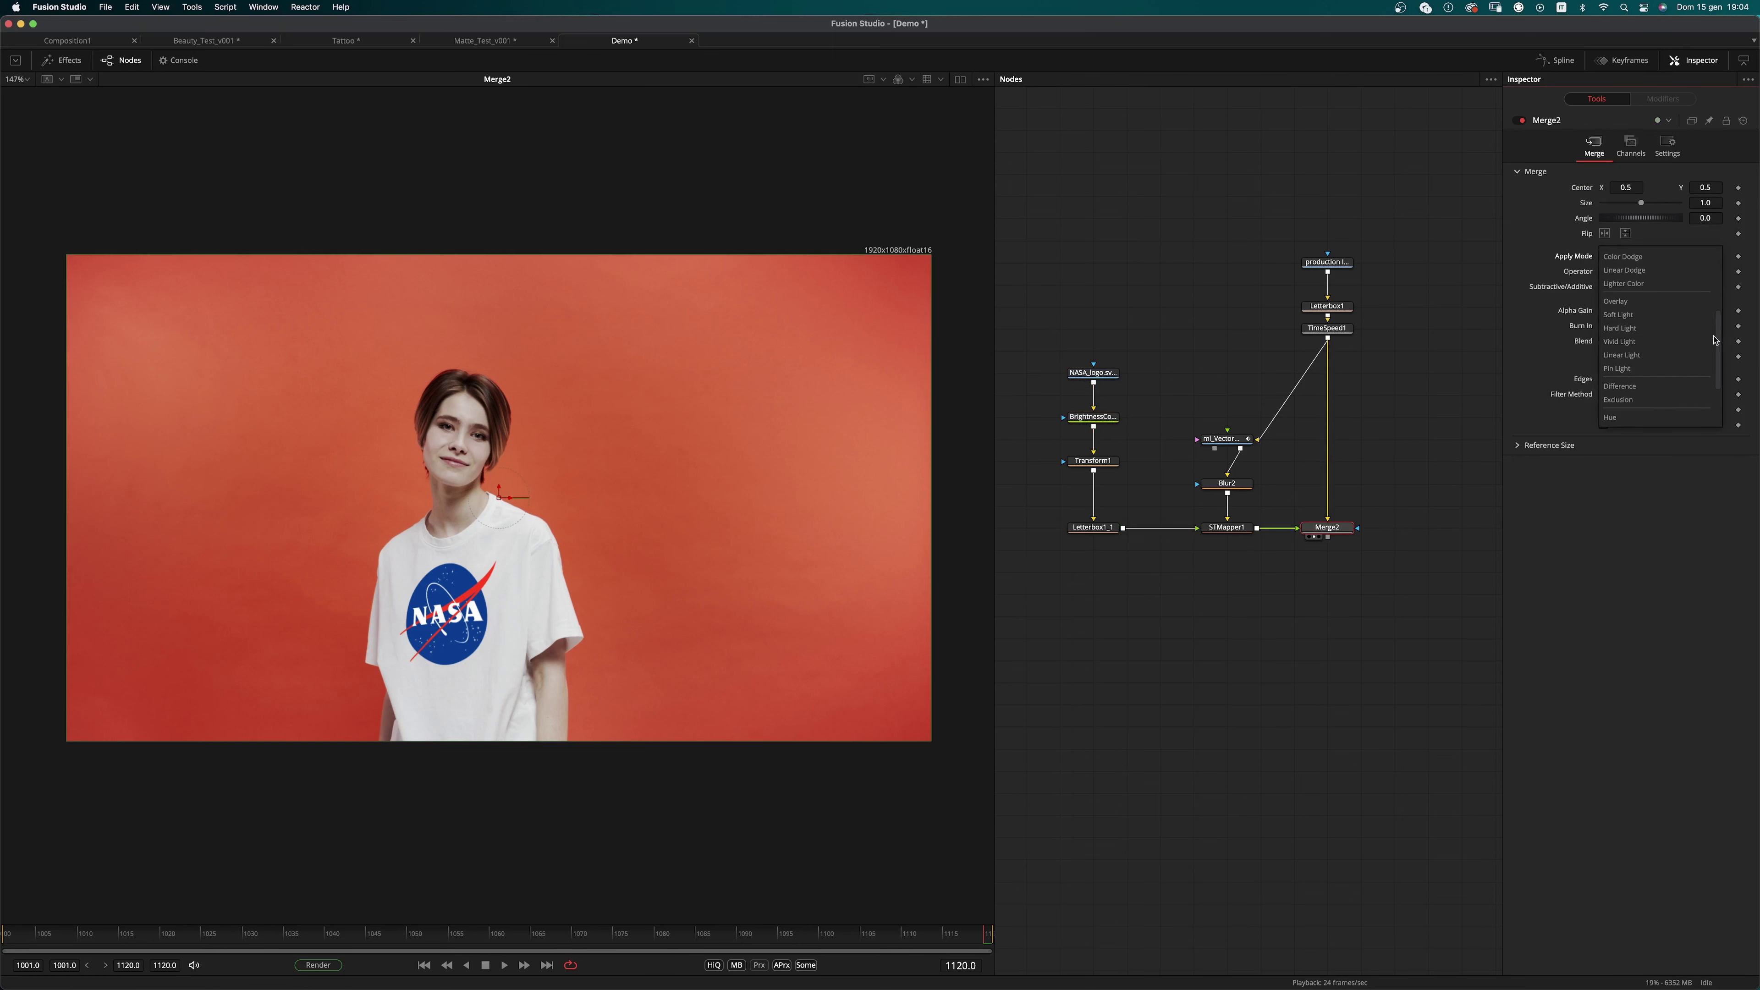
left_click(1728, 350)
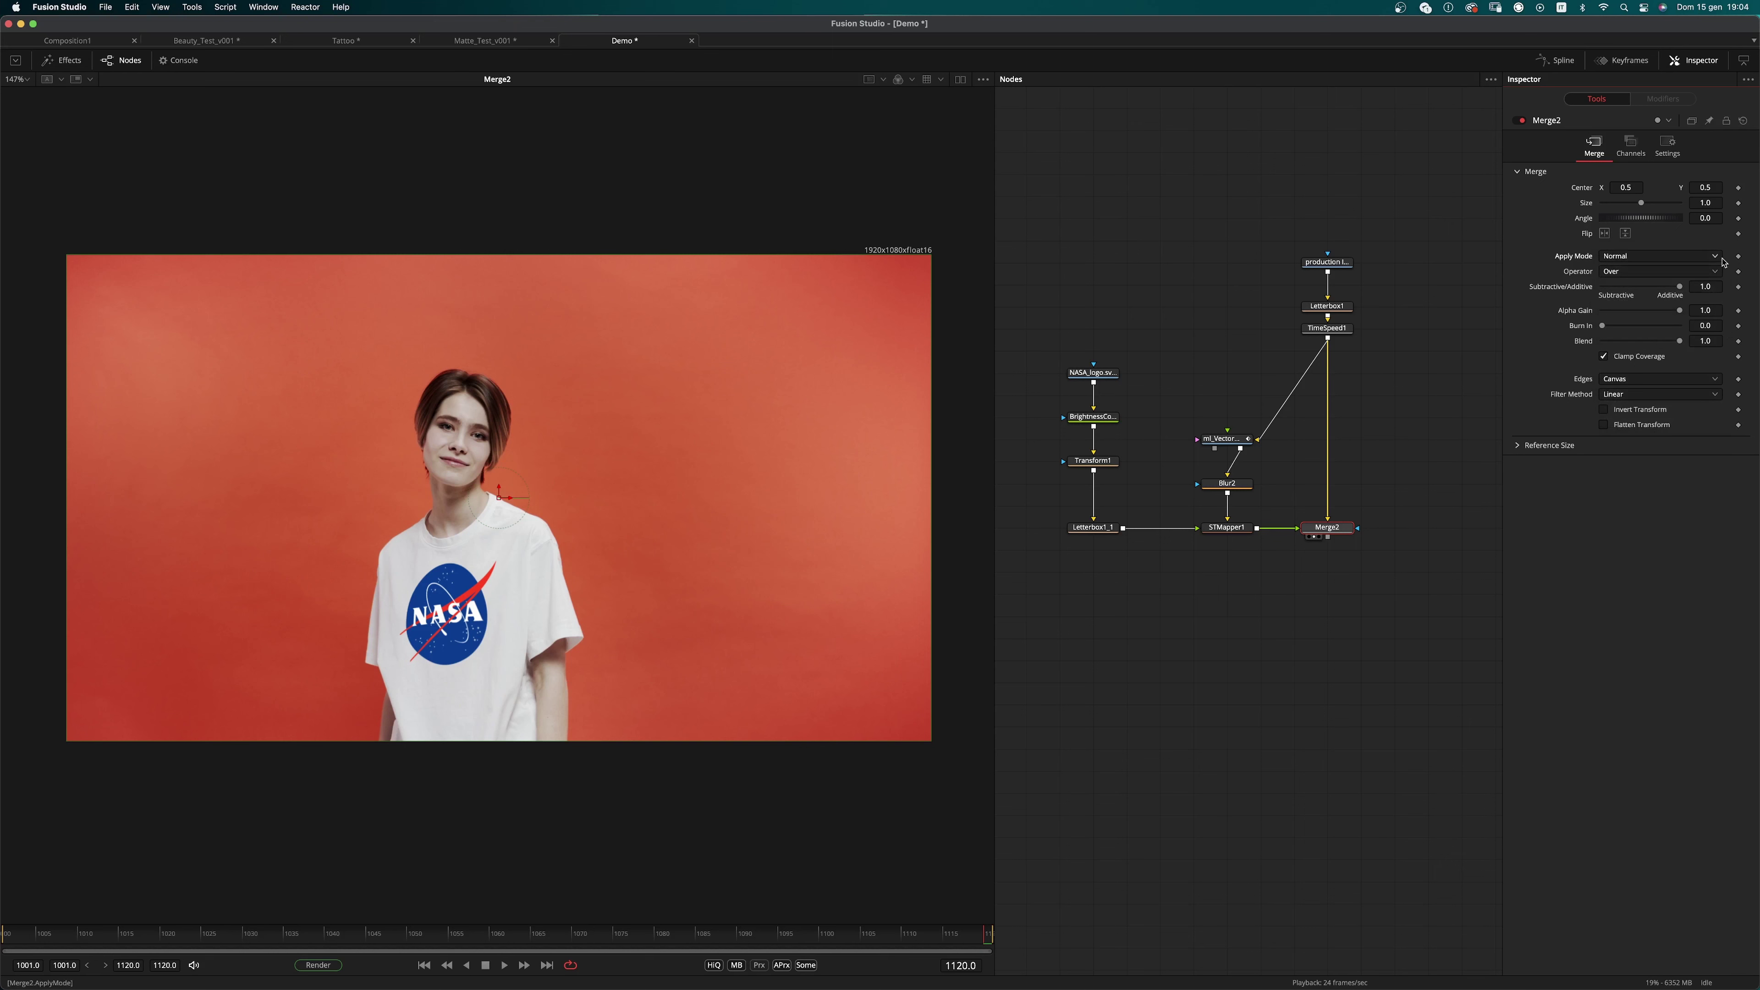
left_click(1663, 256)
scroll(1656, 325, "down", 4)
left_click(1652, 374)
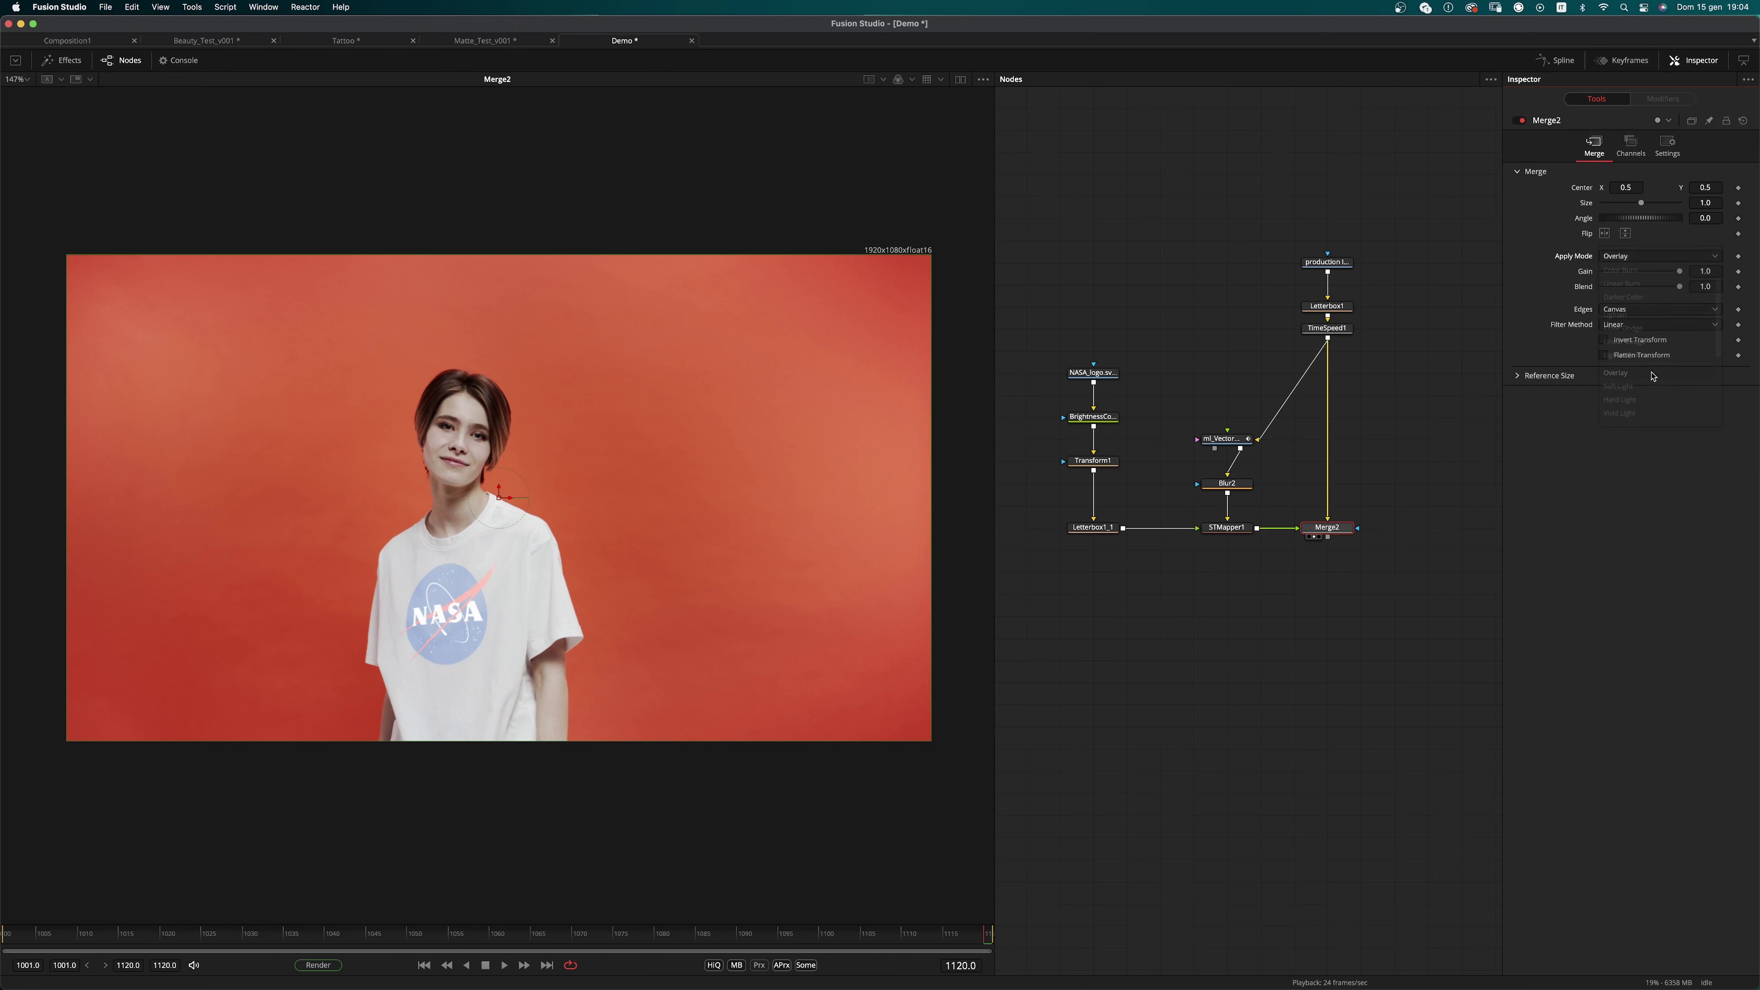
Step: Set BrightnessContrast1 to gain 1.25, lift -0.91 and brightness -0.52 with Pre-Divide / Post-Multiply enabled, and play the result from the first frame
left_click(1110, 422)
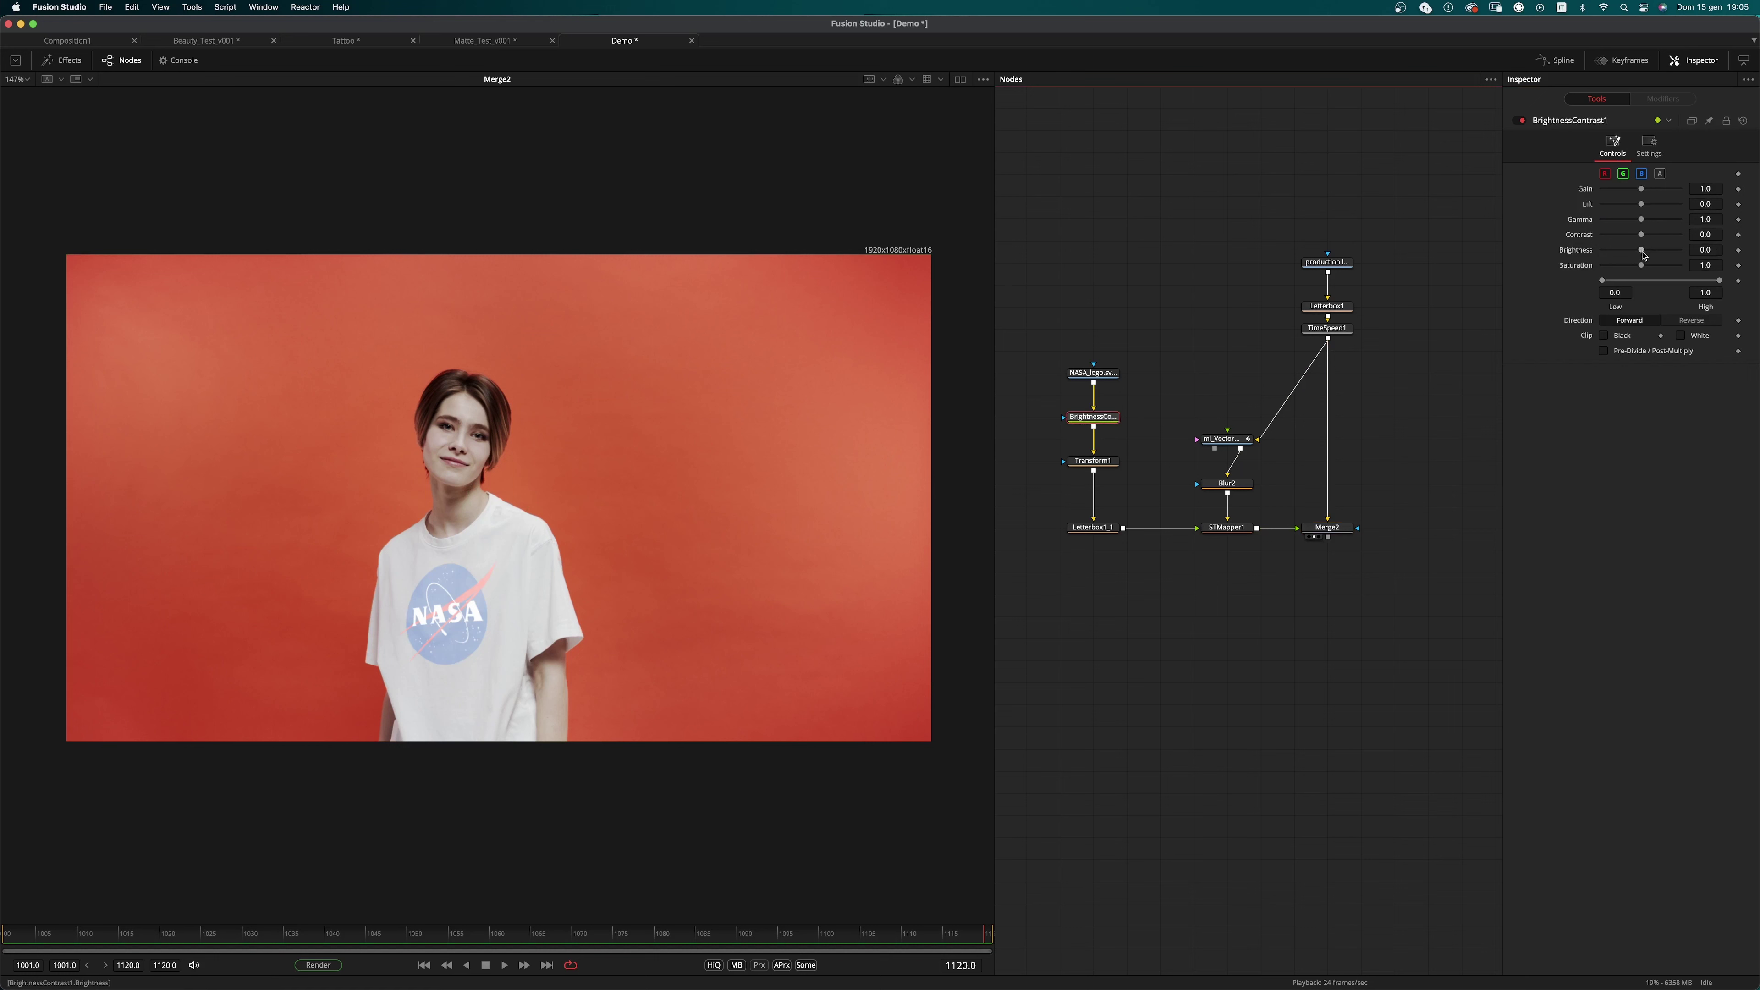
left_click_drag(1641, 250, 1646, 193)
left_click(1637, 353)
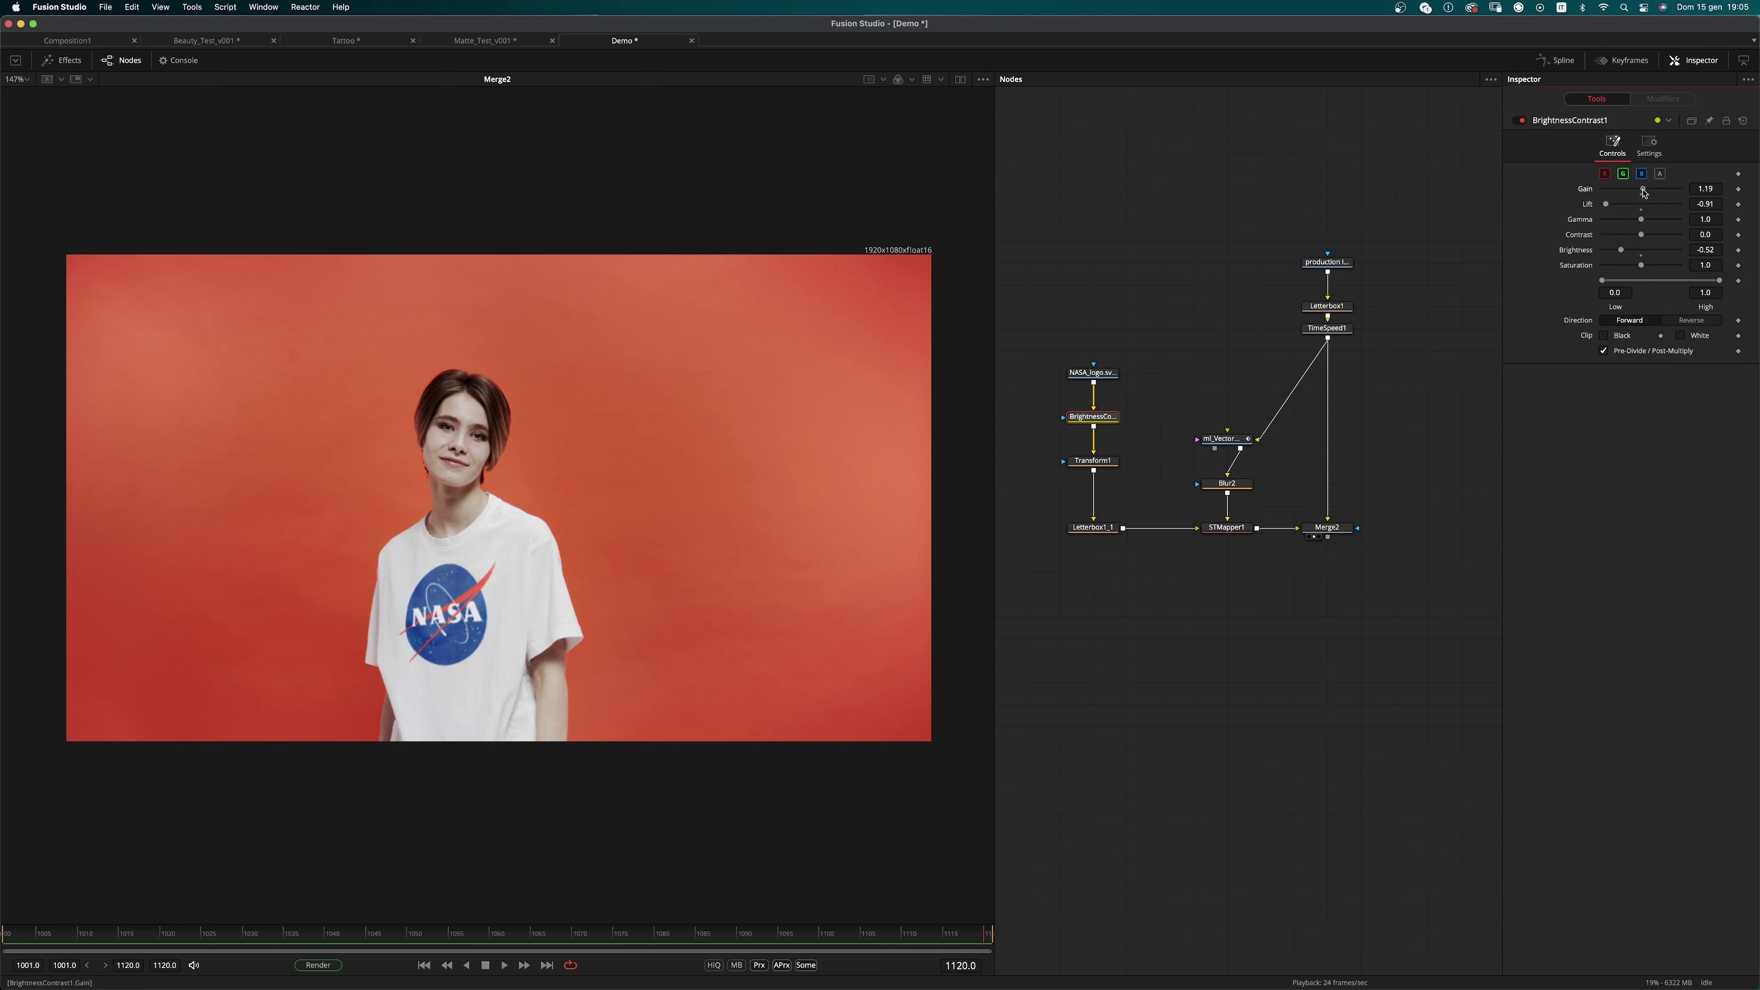
left_click(424, 965)
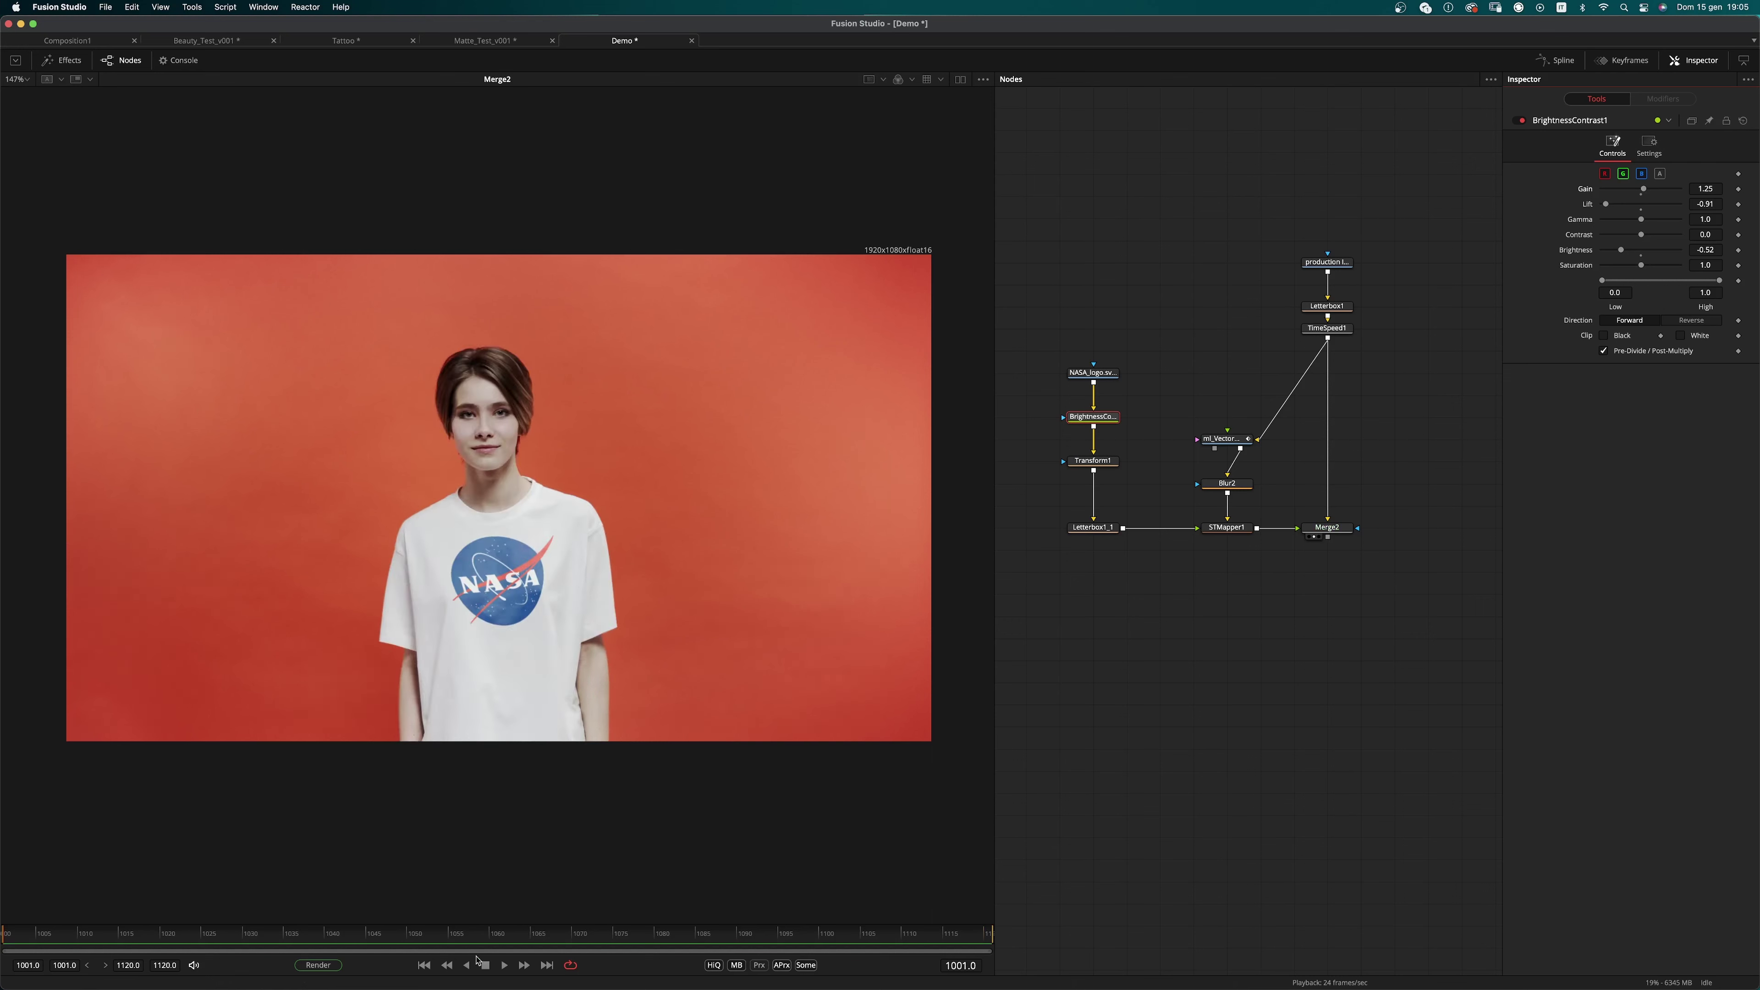
left_click(504, 965)
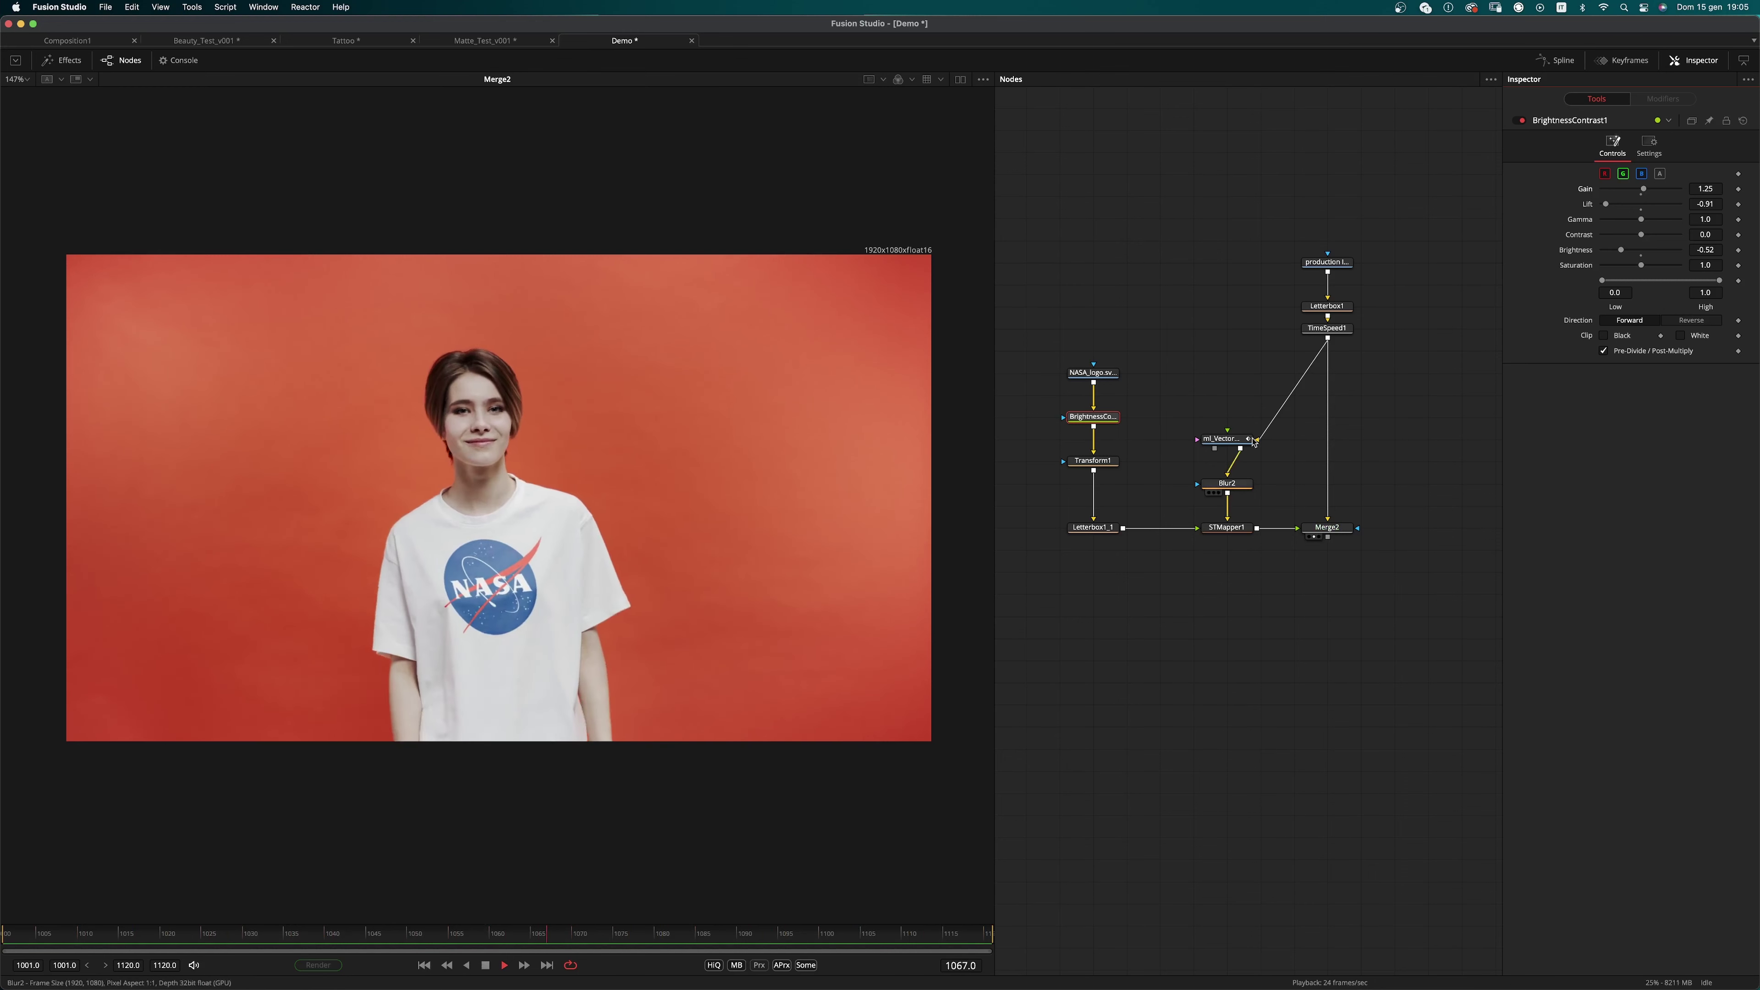
Step: Switch the vector method of ml_VectorWarp to Classic
scroll(1241, 389, "up", 2)
left_click_drag(1241, 404, 1206, 490)
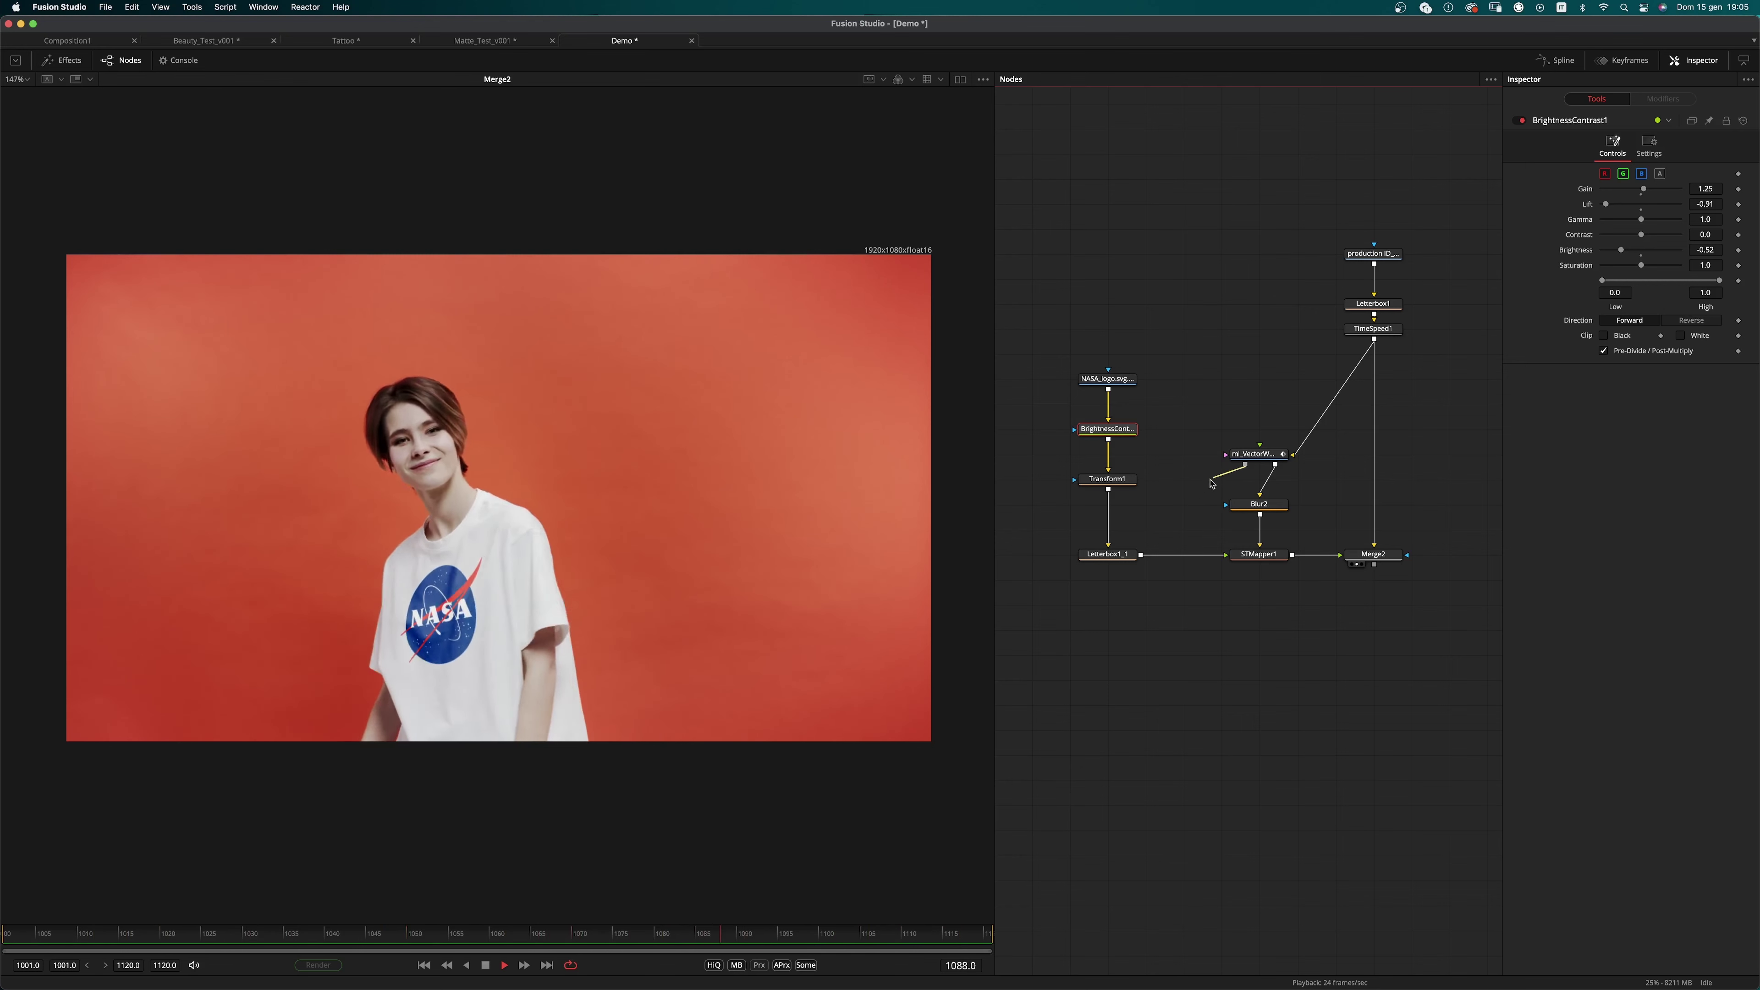
left_click_drag(1204, 492, 1243, 467)
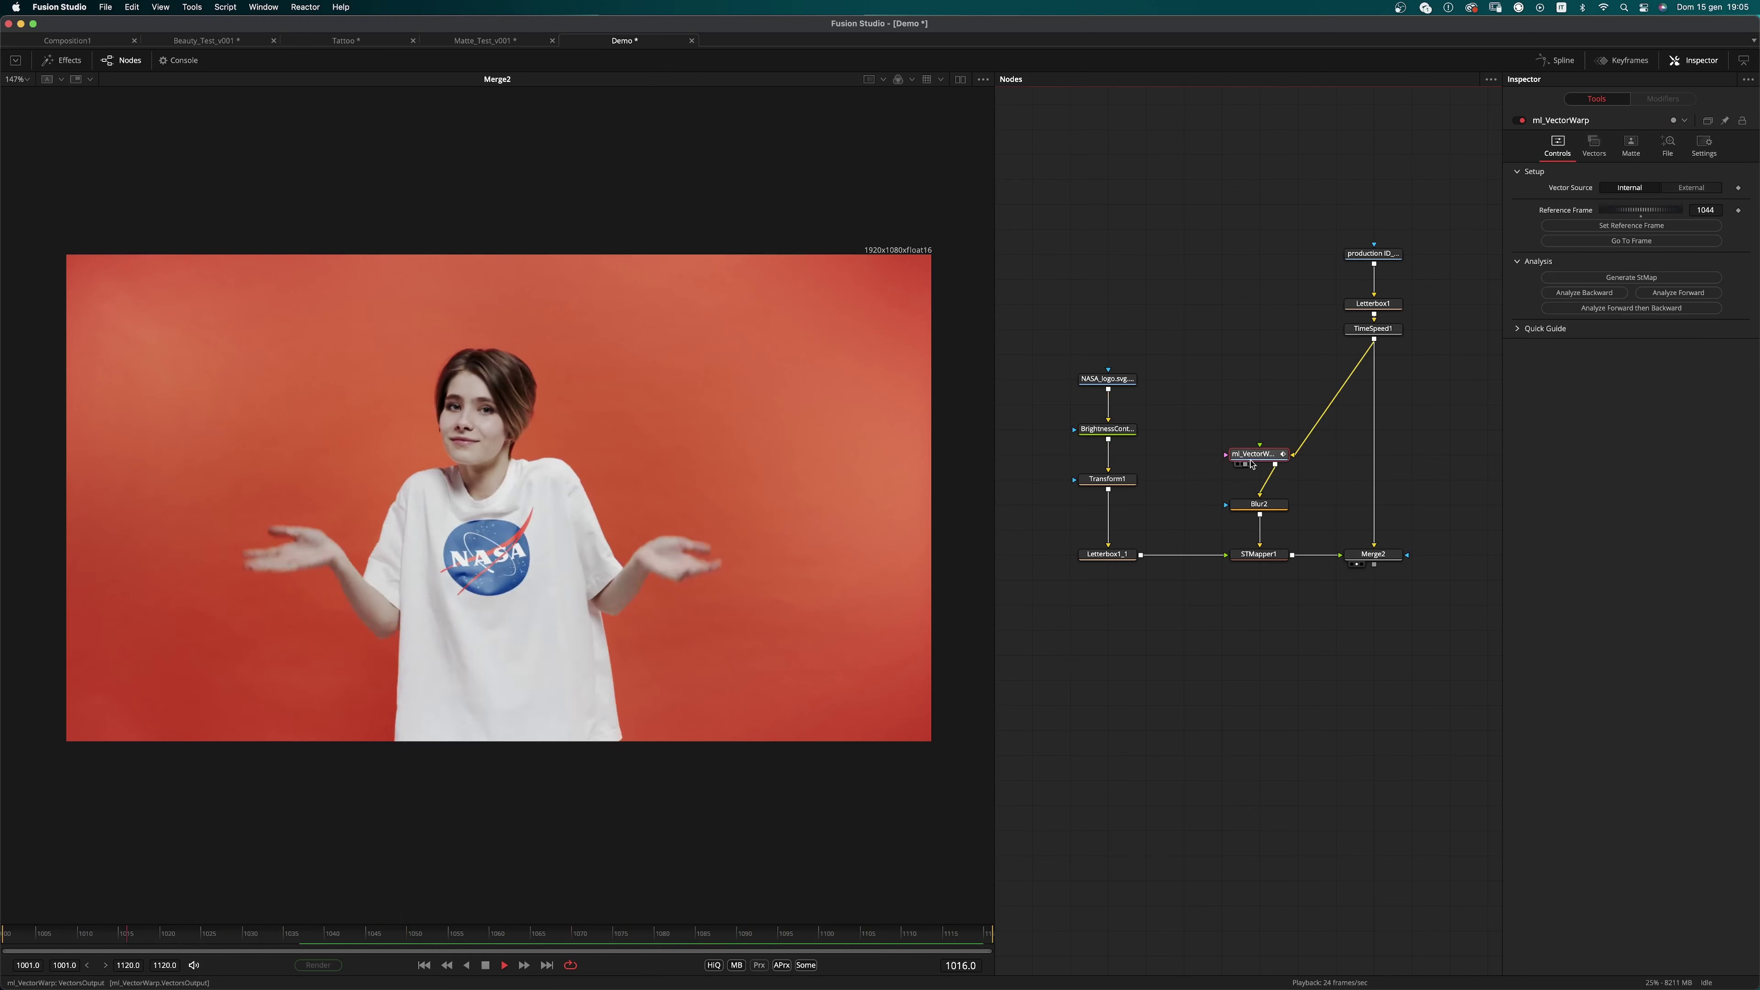
left_click(1594, 146)
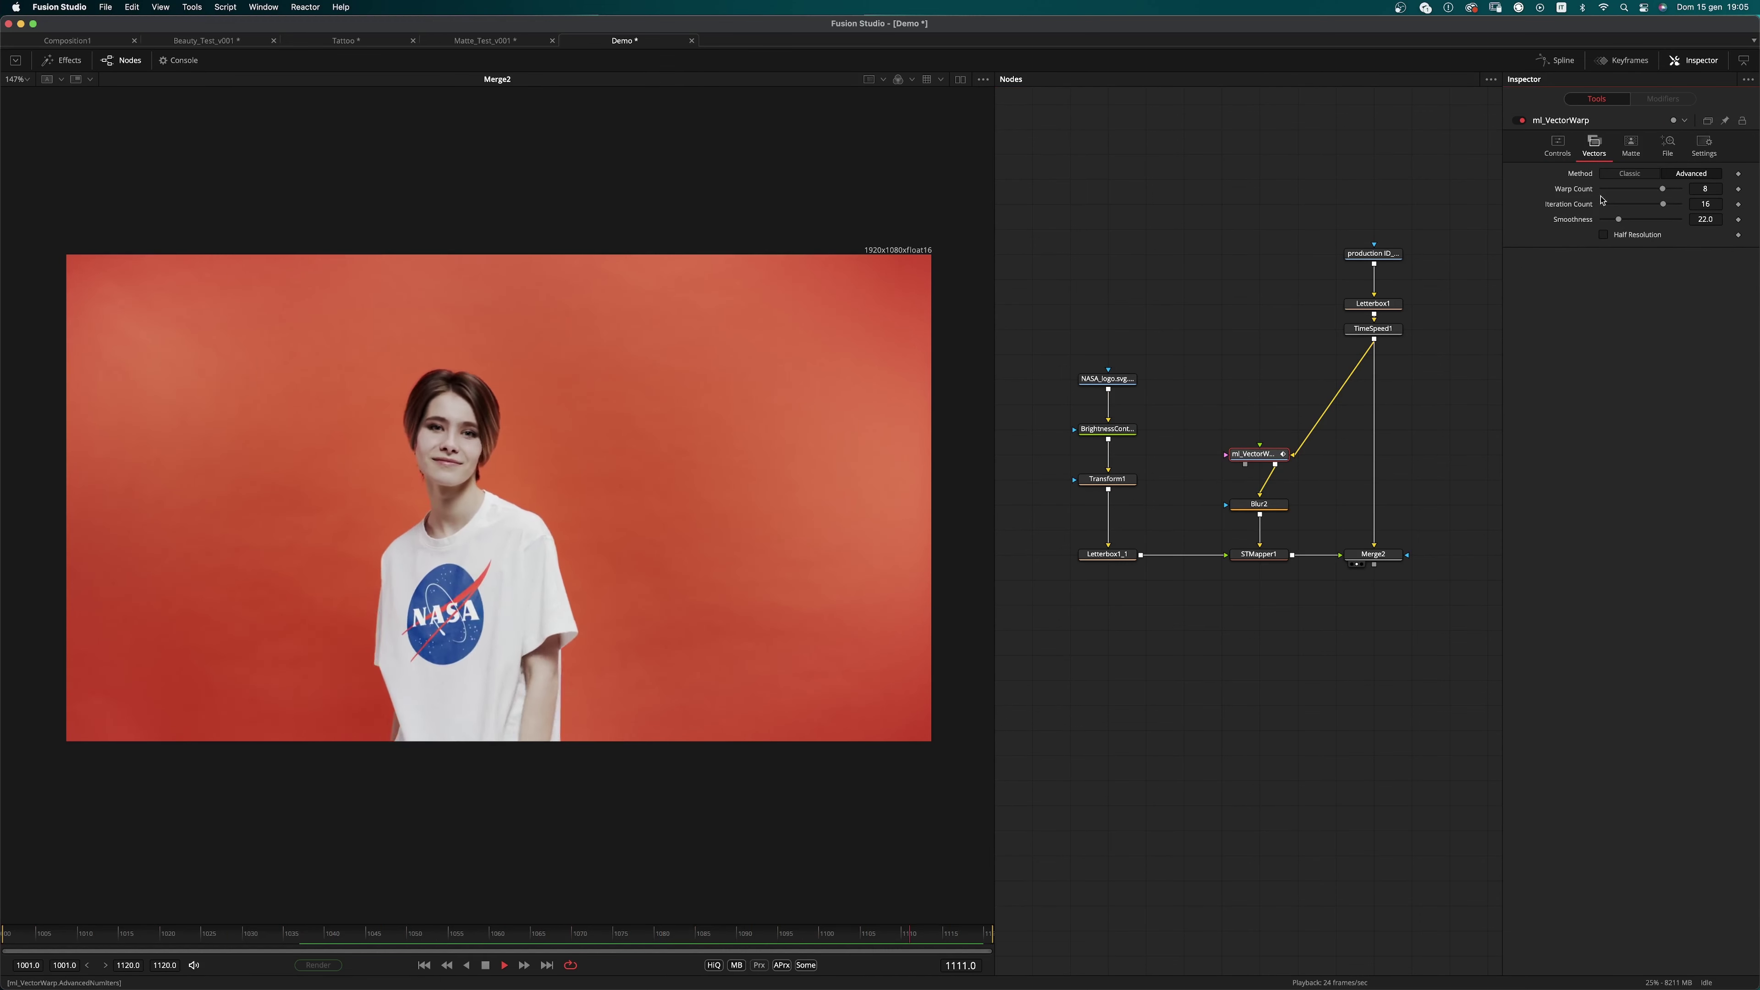
left_click(1630, 173)
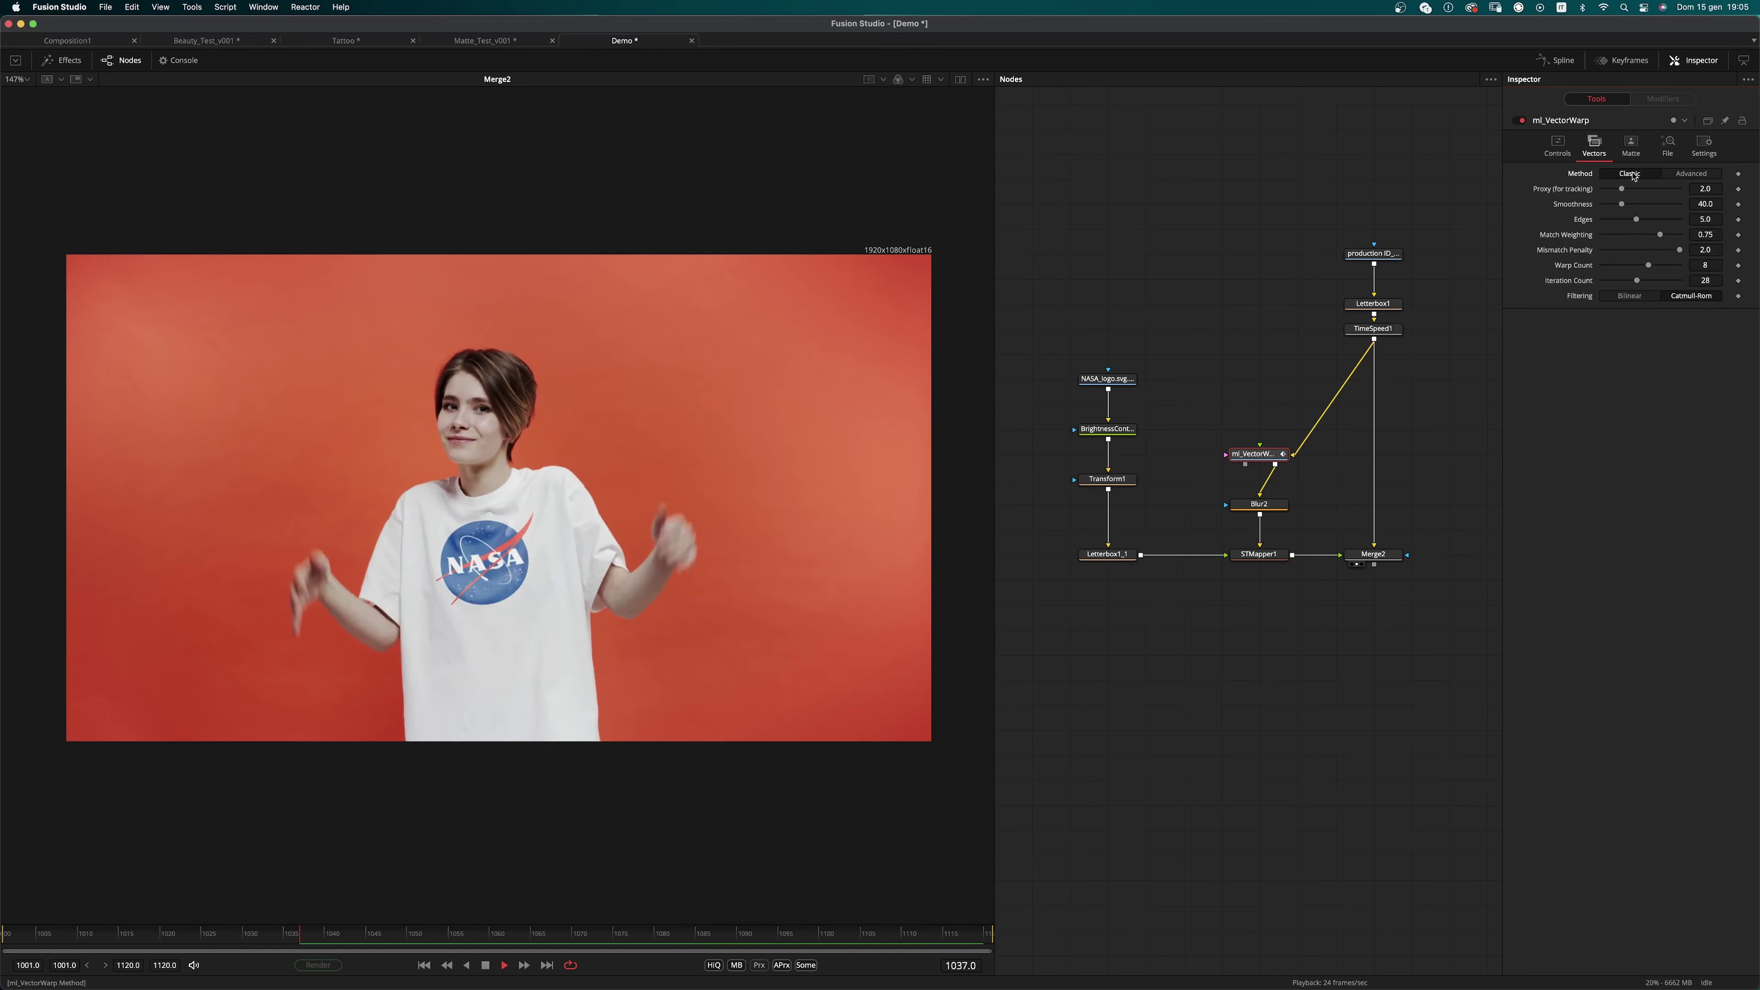
left_click_drag(1236, 476, 1183, 498)
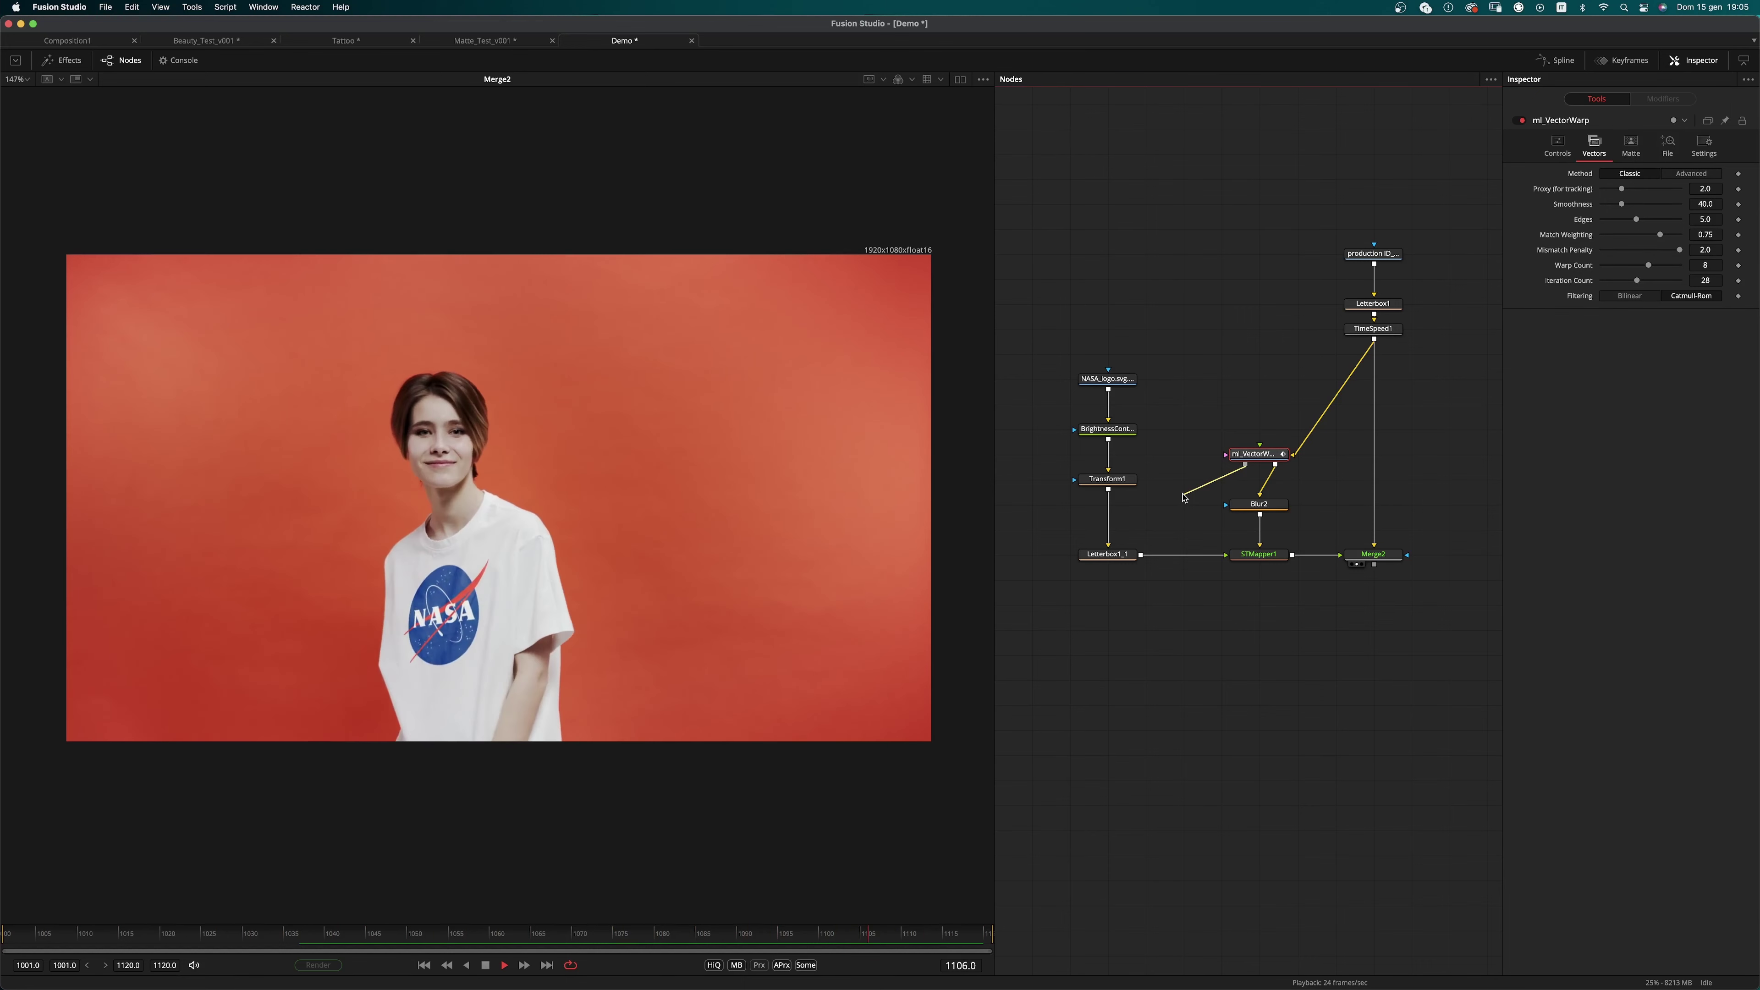
left_click_drag(1184, 497, 1183, 498)
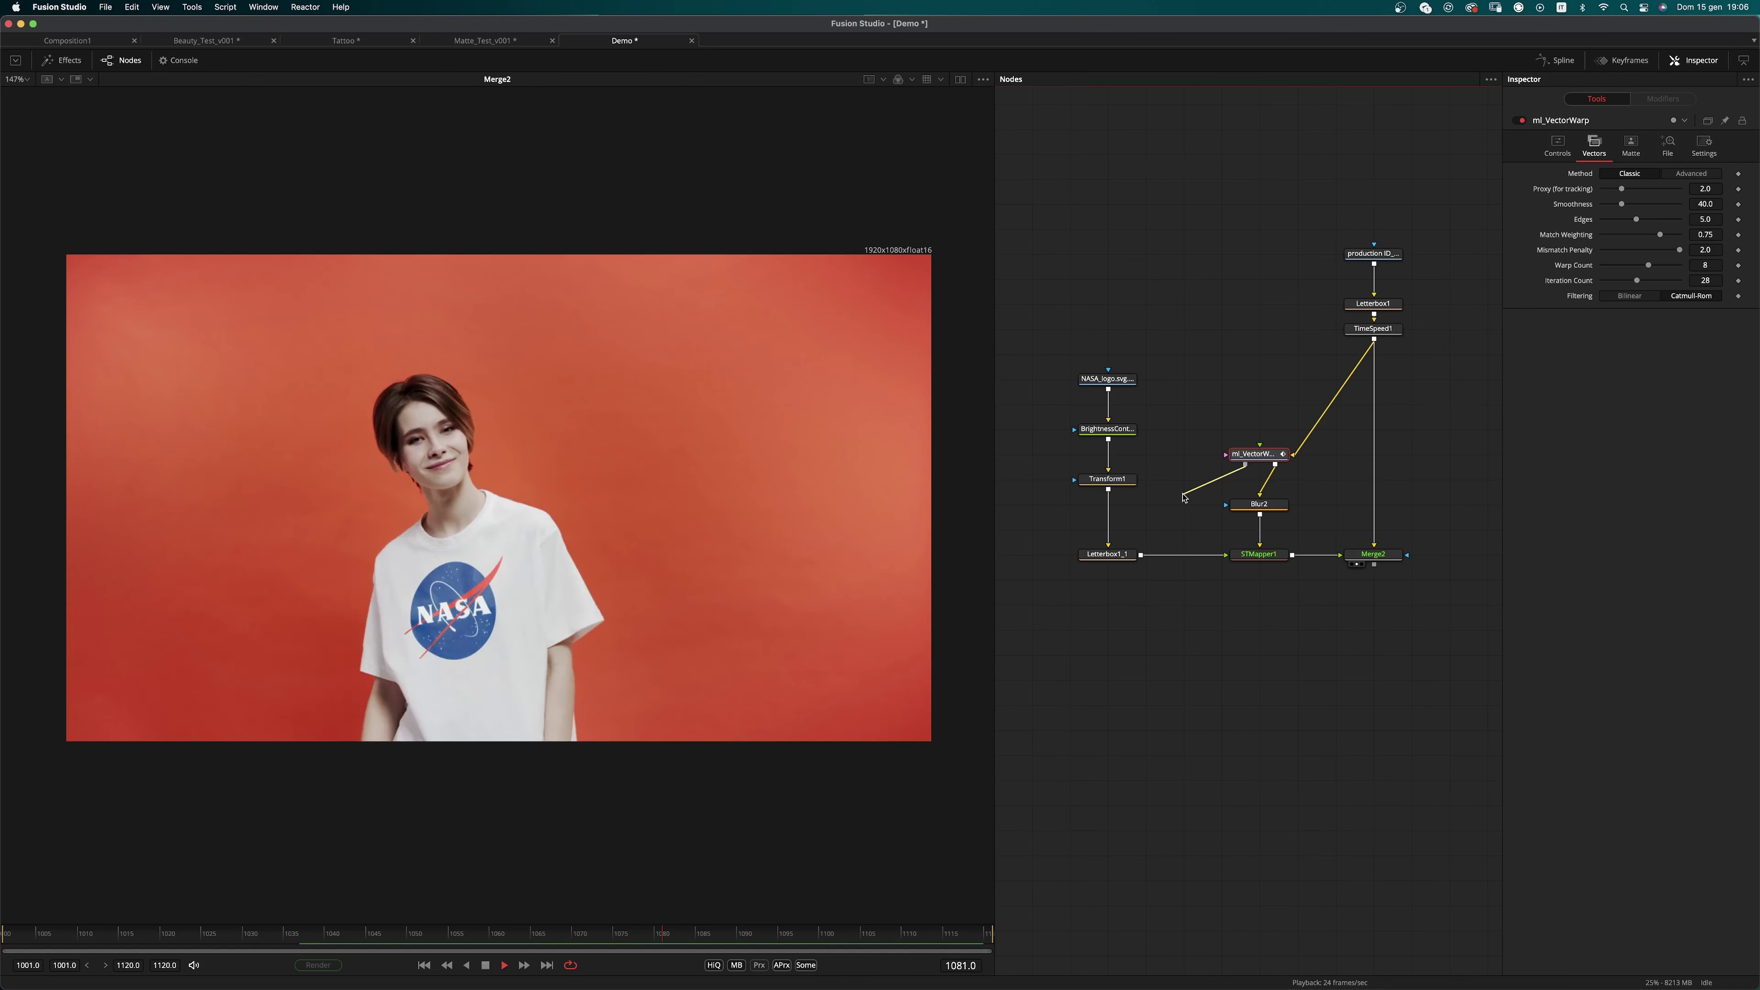
left_click_drag(1183, 497, 1183, 497)
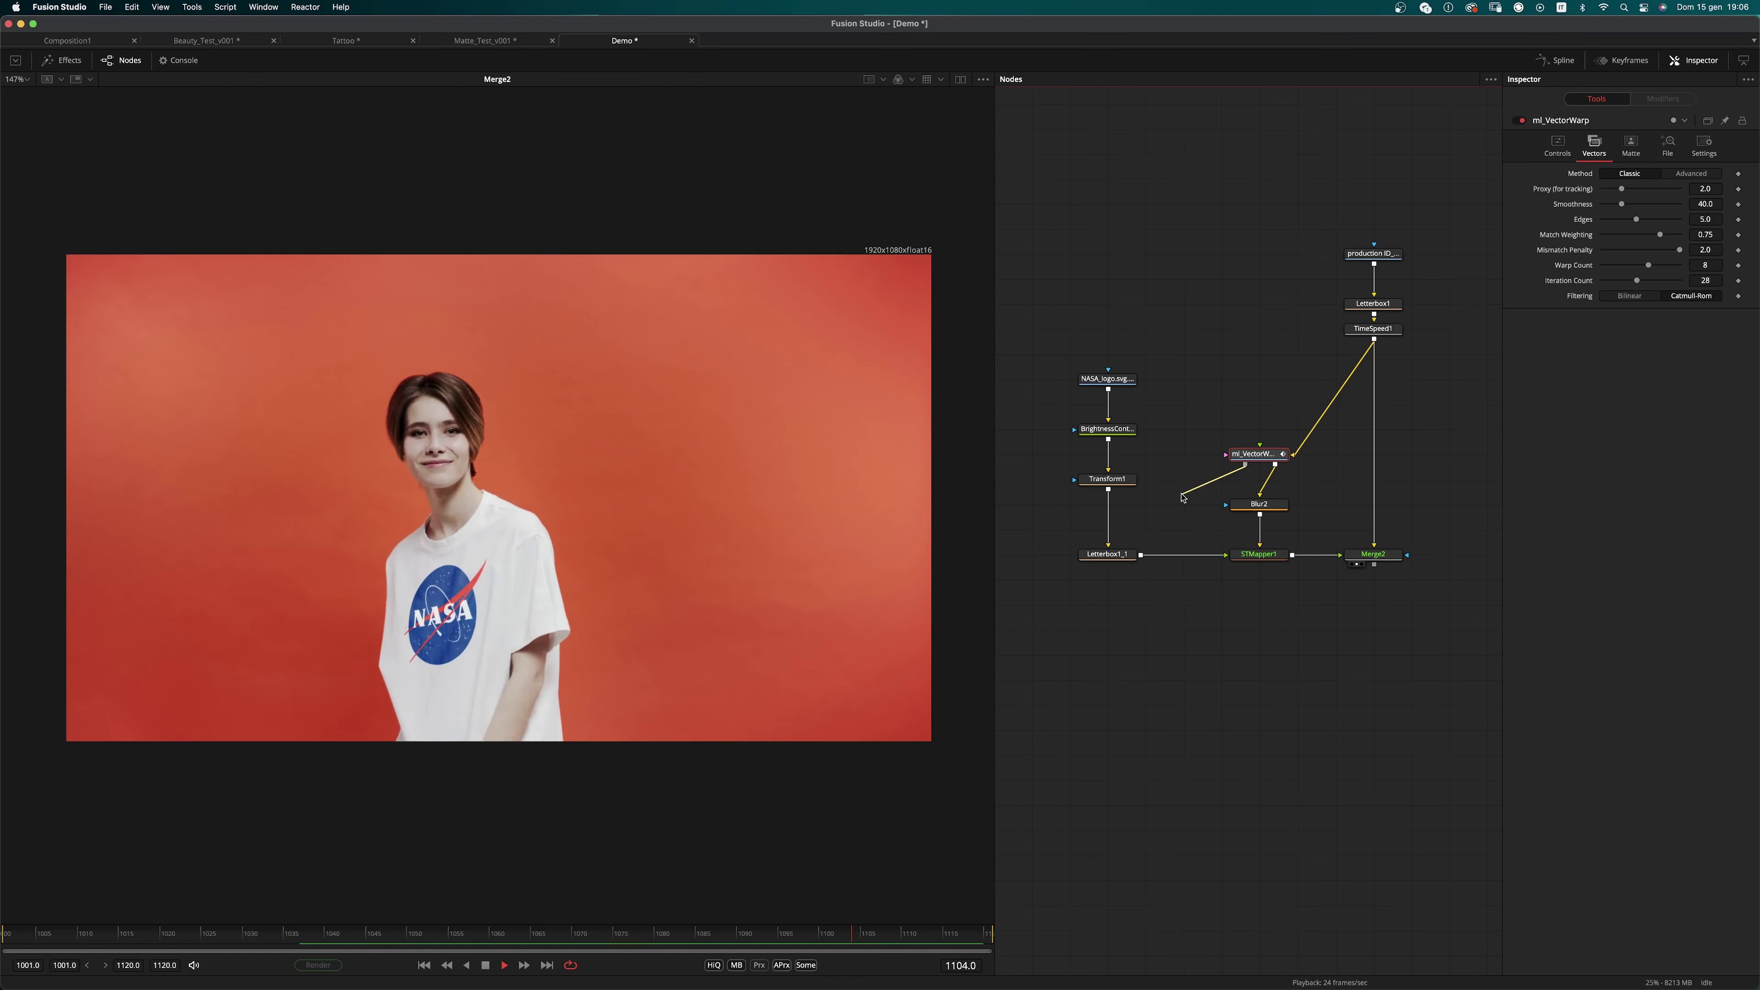
left_click_drag(1183, 497, 1178, 416)
left_click(487, 966)
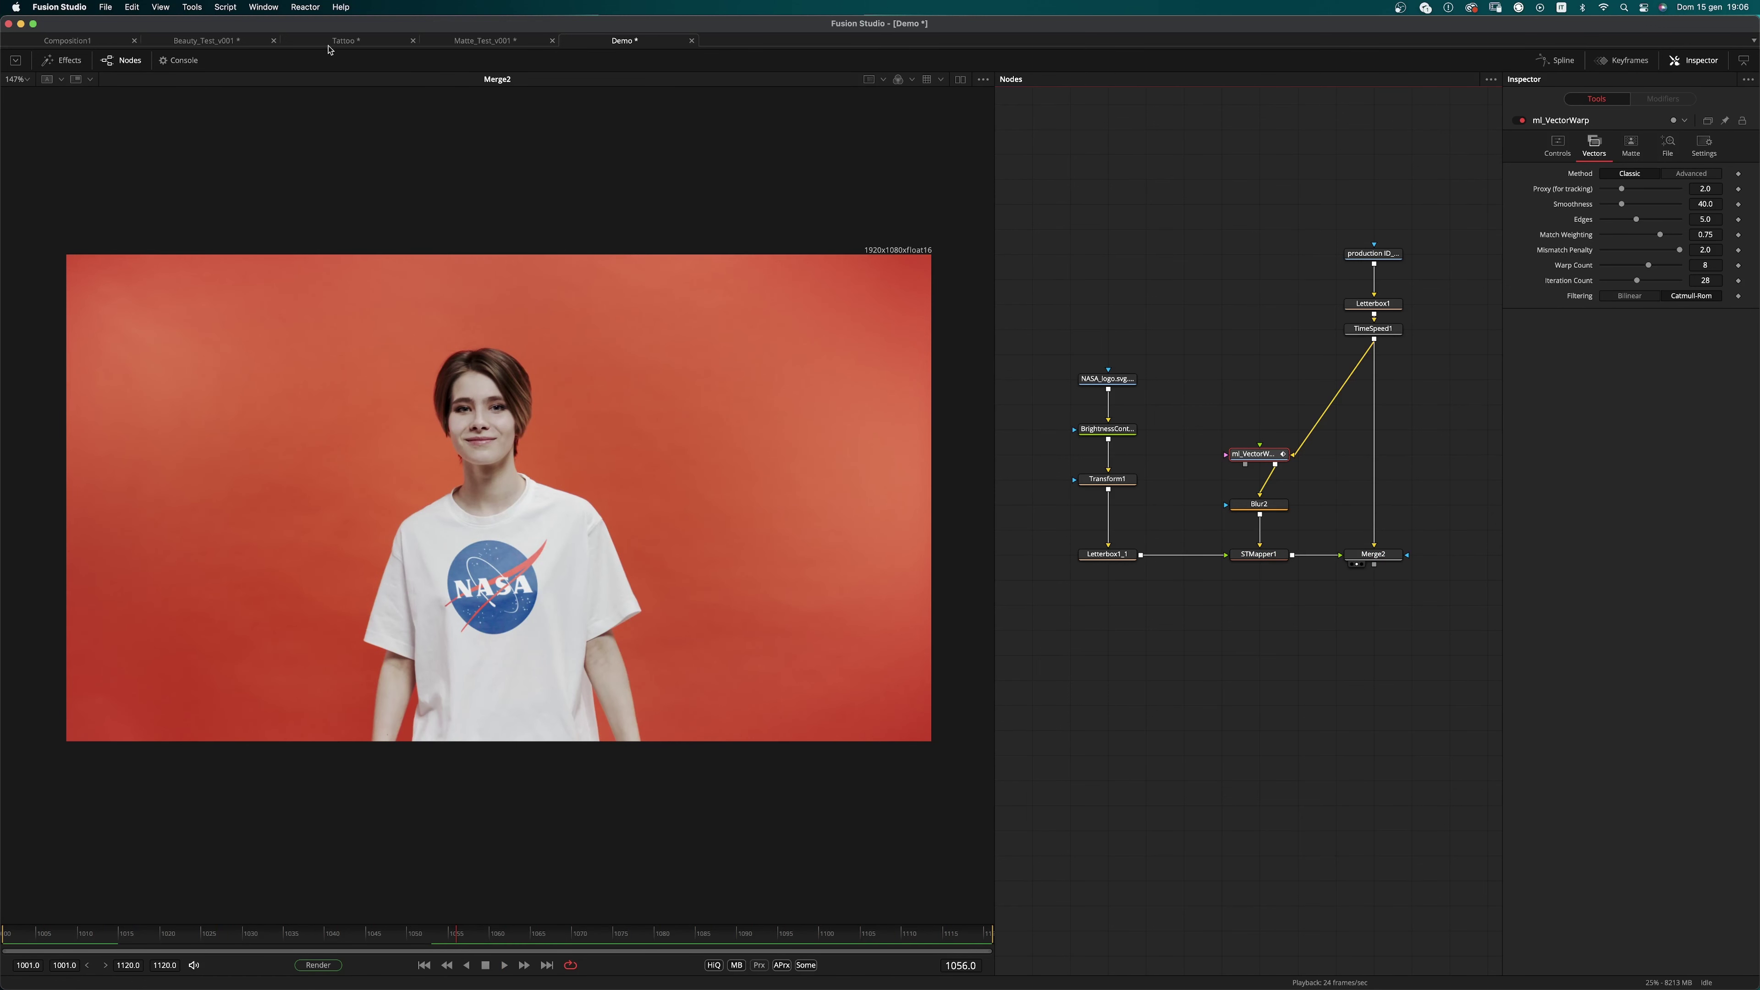
Step: Switch to the Matte_Test_v001 composition and review its source footage of the person on the swing in the viewer
left_click(496, 43)
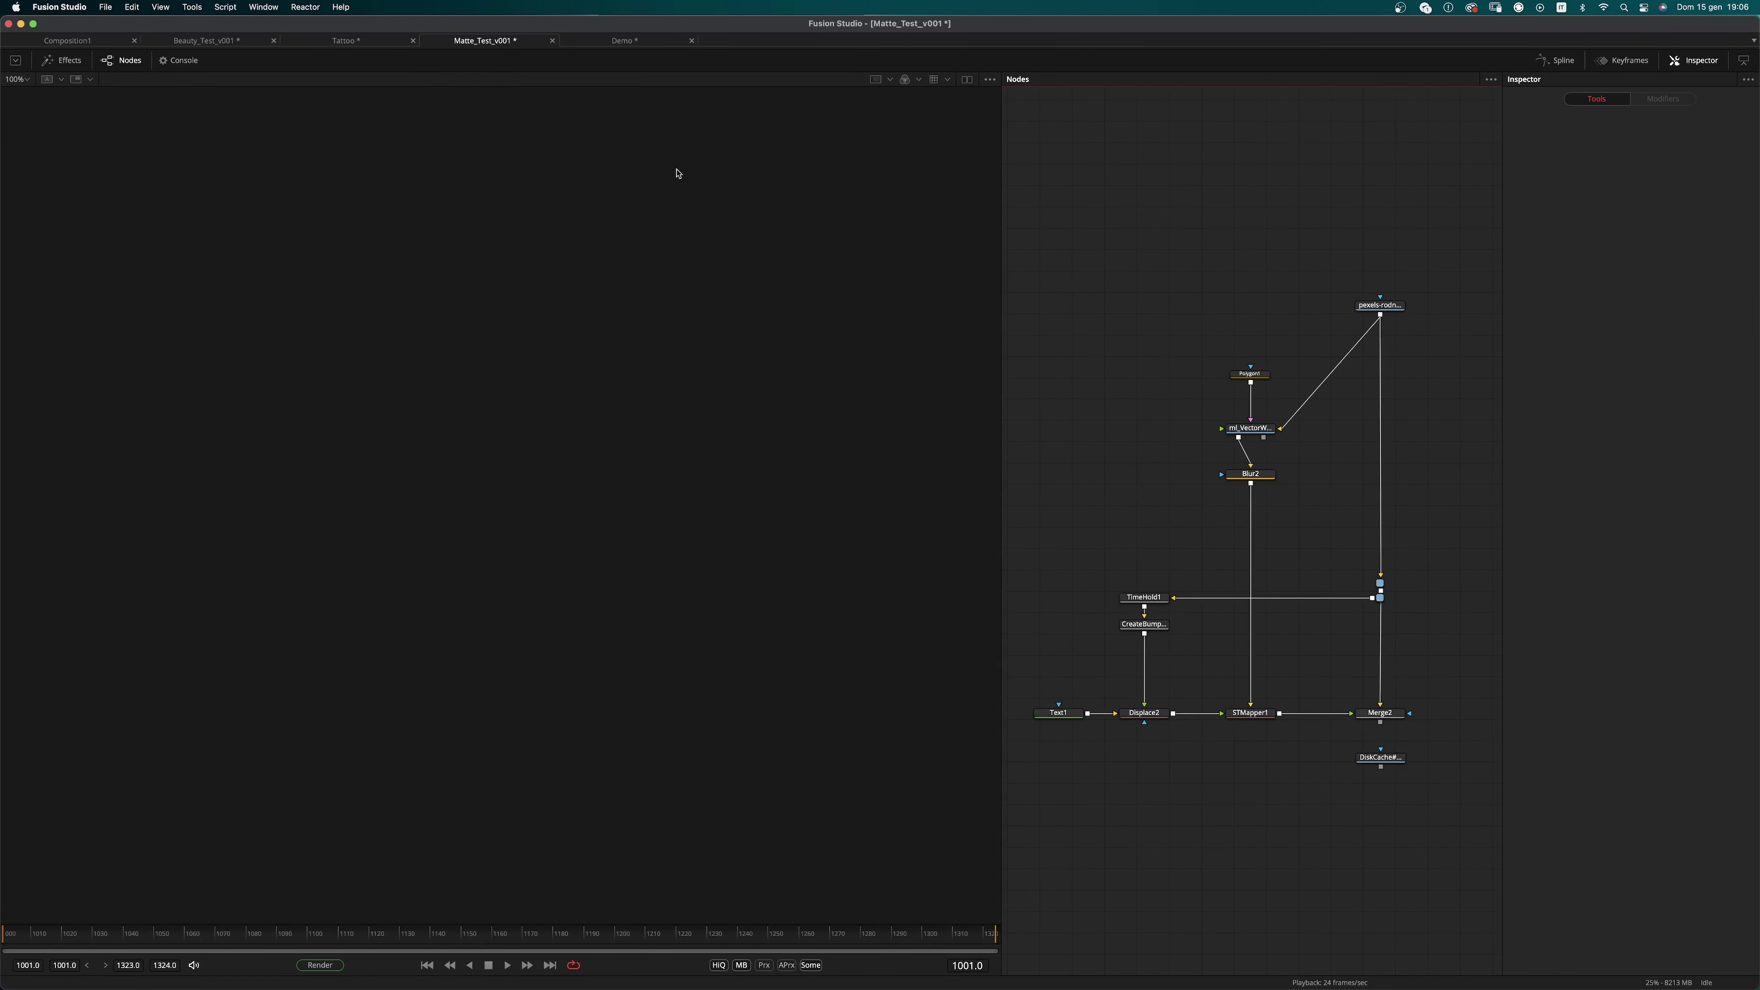
left_click_drag(1379, 306, 406, 508)
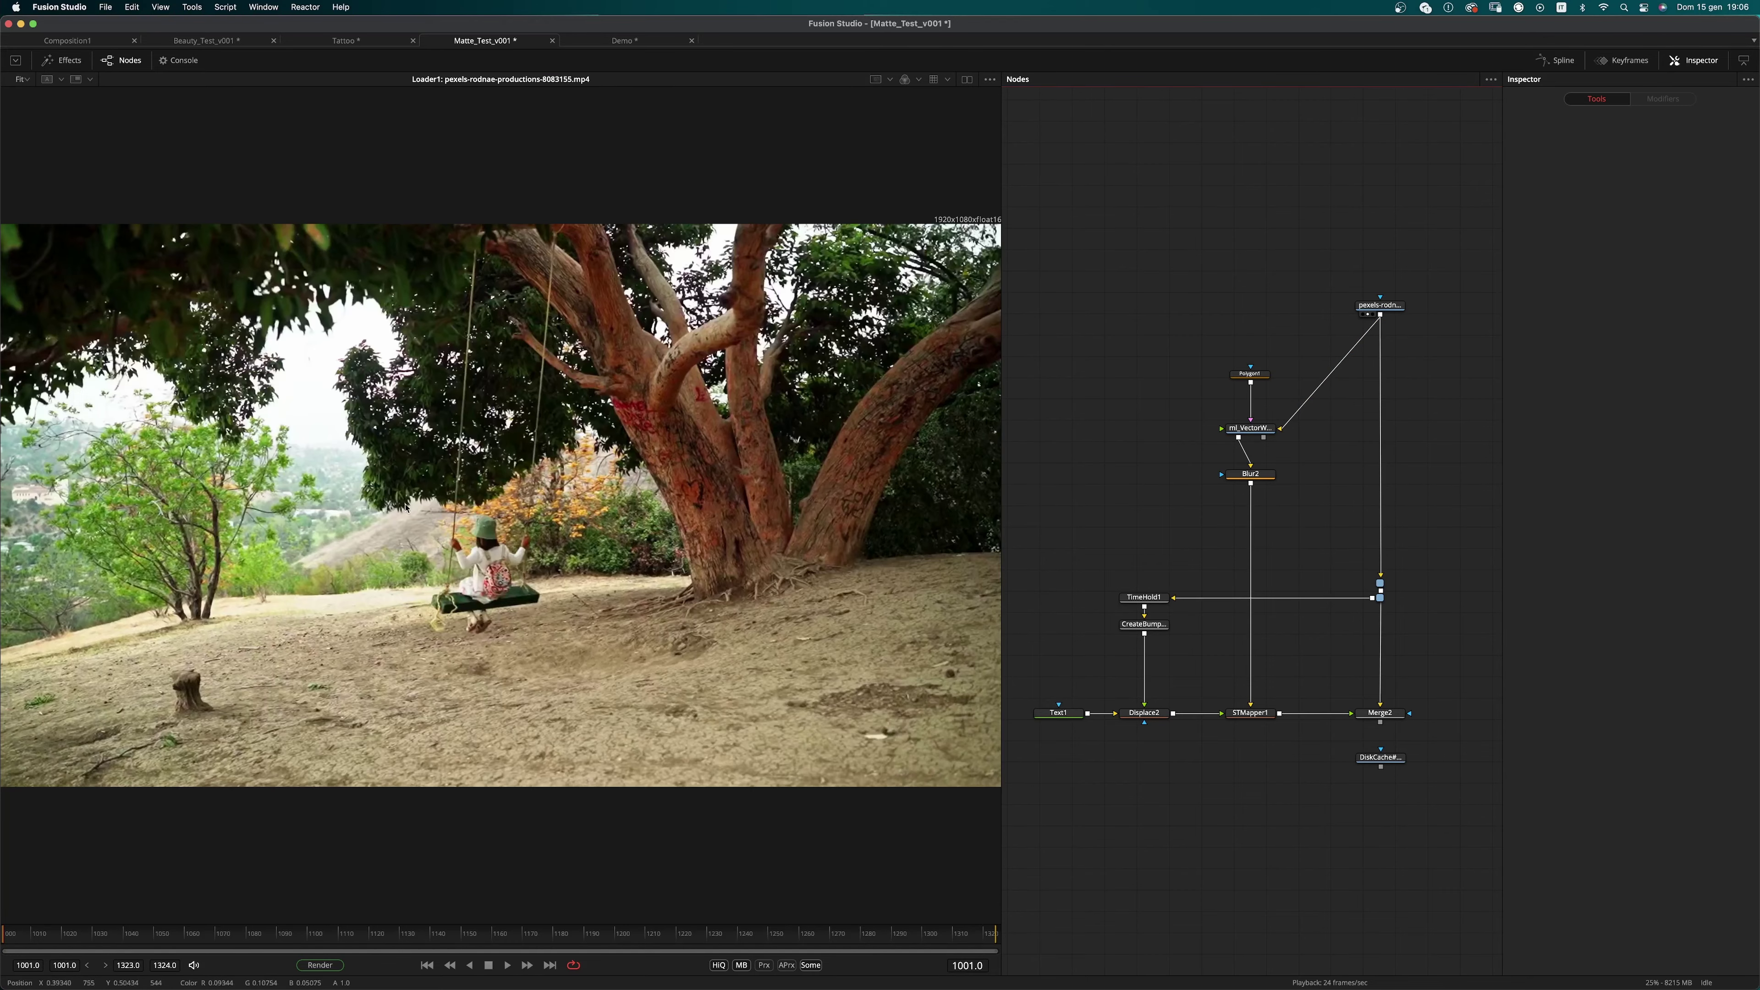
left_click_drag(37, 933, 3, 917)
left_click(473, 668)
left_click(331, 936)
left_click_drag(331, 933, 3, 955)
left_click_drag(1121, 472, 1108, 501)
scroll(1218, 499, "up", 2)
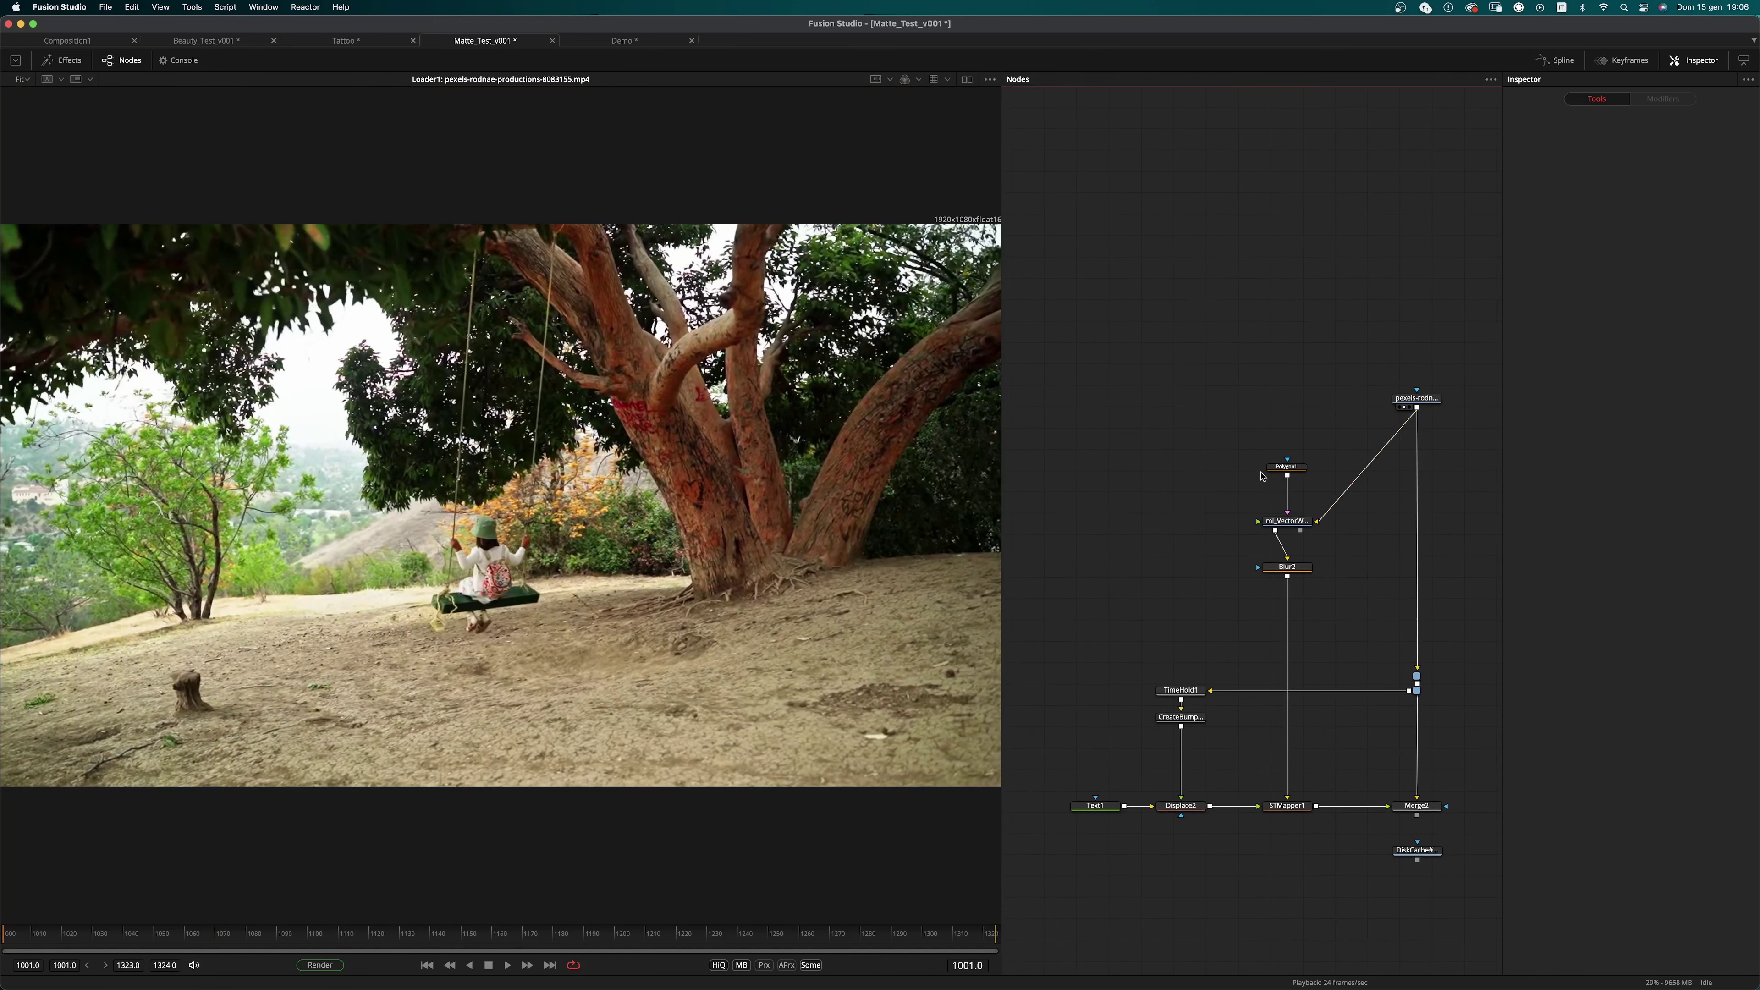
Step: Inspect the settings of the Polygon1 mask and scrub the swing footage back to the first frame
left_click(1227, 439)
left_click_drag(1226, 438, 1226, 426)
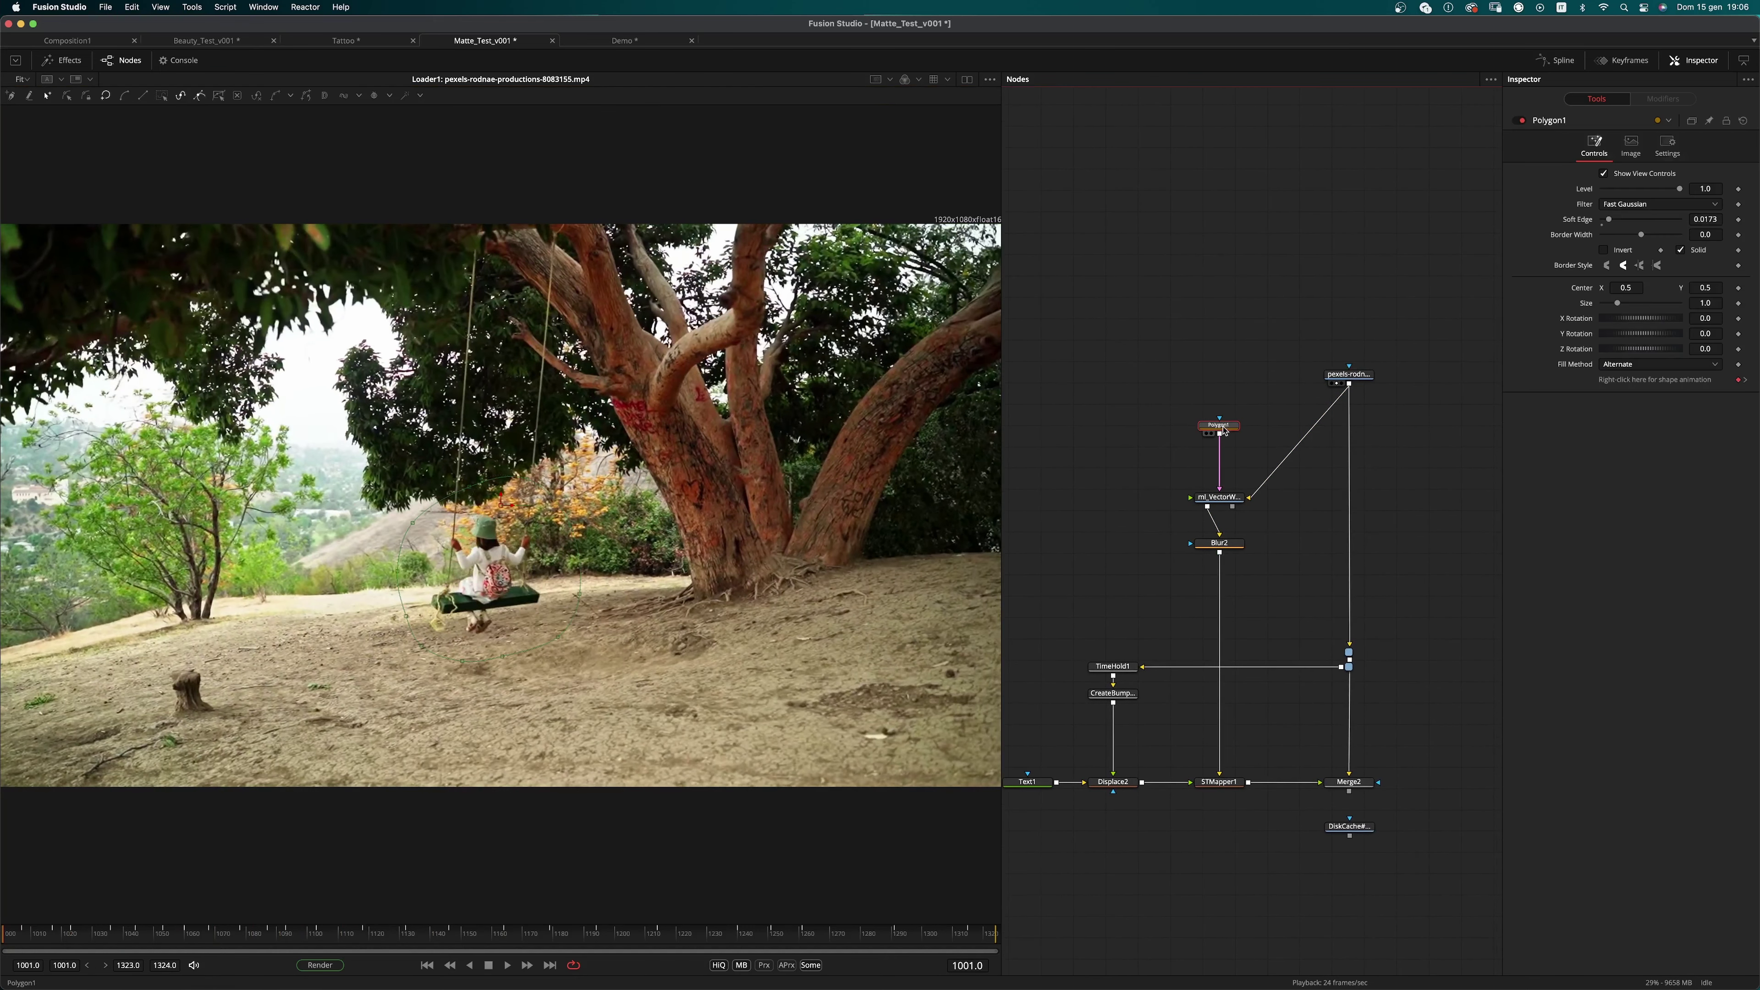
mouse_move(31, 936)
left_mouse_down()
mouse_move(442, 909)
mouse_move(750, 917)
mouse_move(3, 926)
left_mouse_up()
Step: Add another ml_VectorWarp node to the composition and connect the swing footage loader to its input
left_click(1118, 436)
key("shift+space")
type("vect")
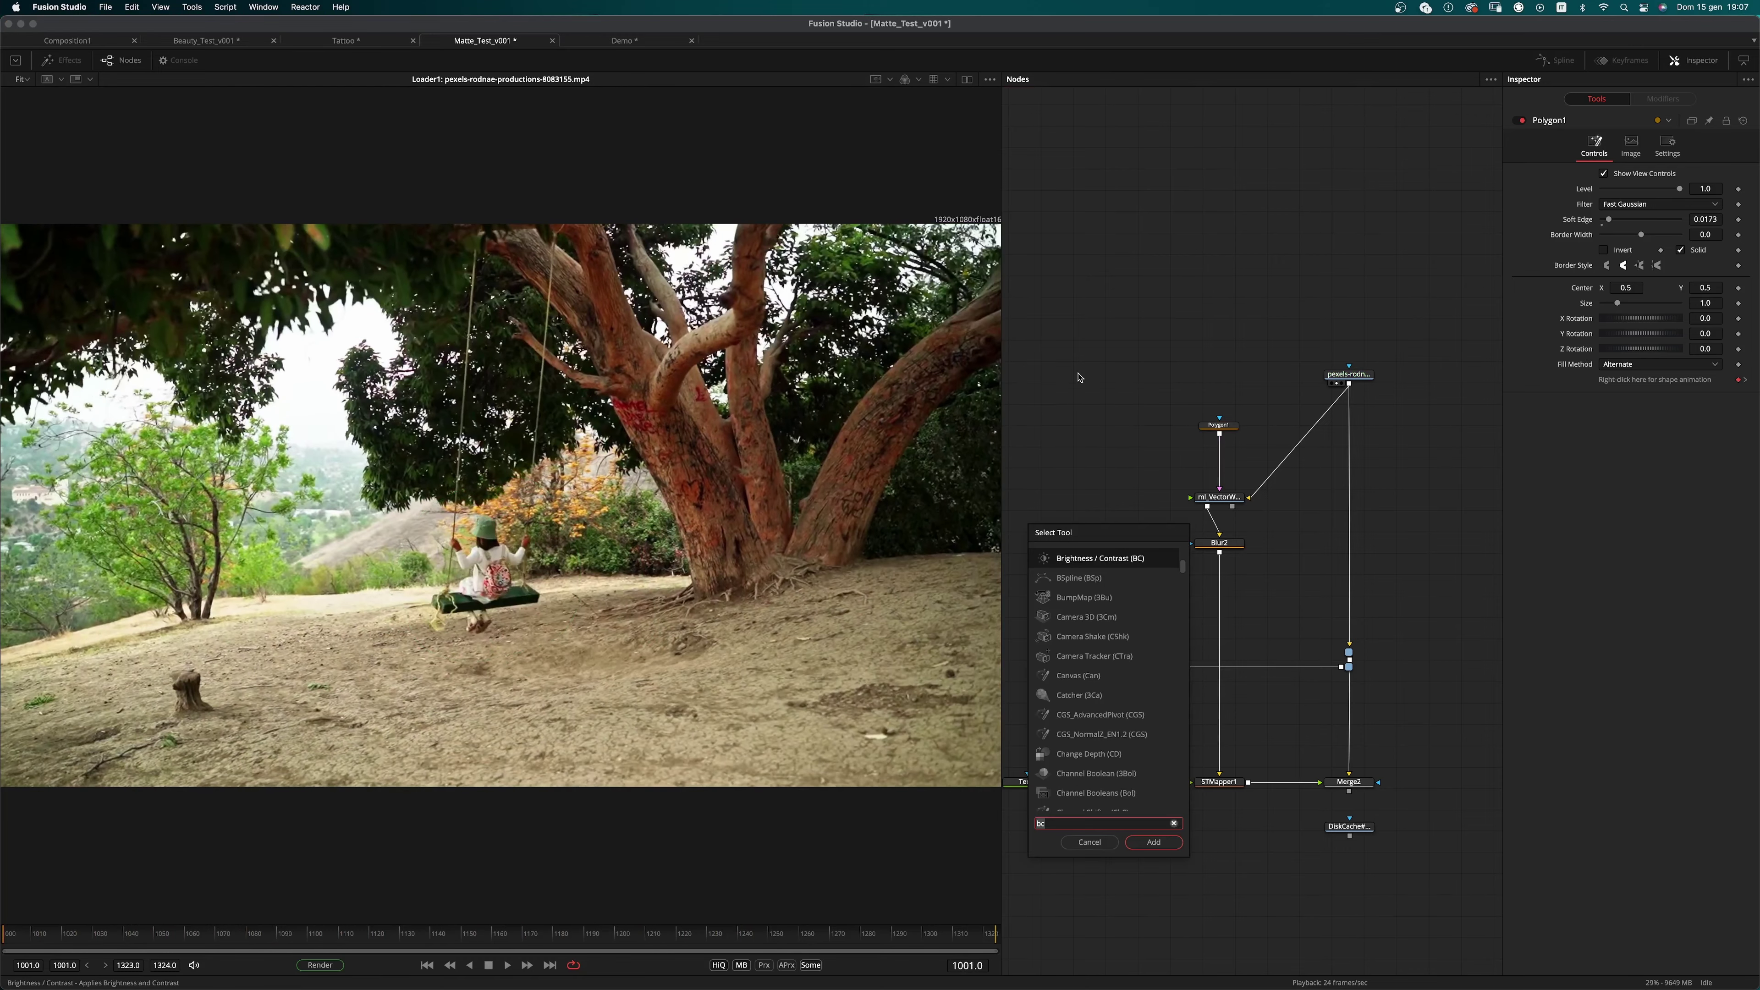
key("Up")
key("Up")
key("Up")
key("Up")
key("Up")
key("Return")
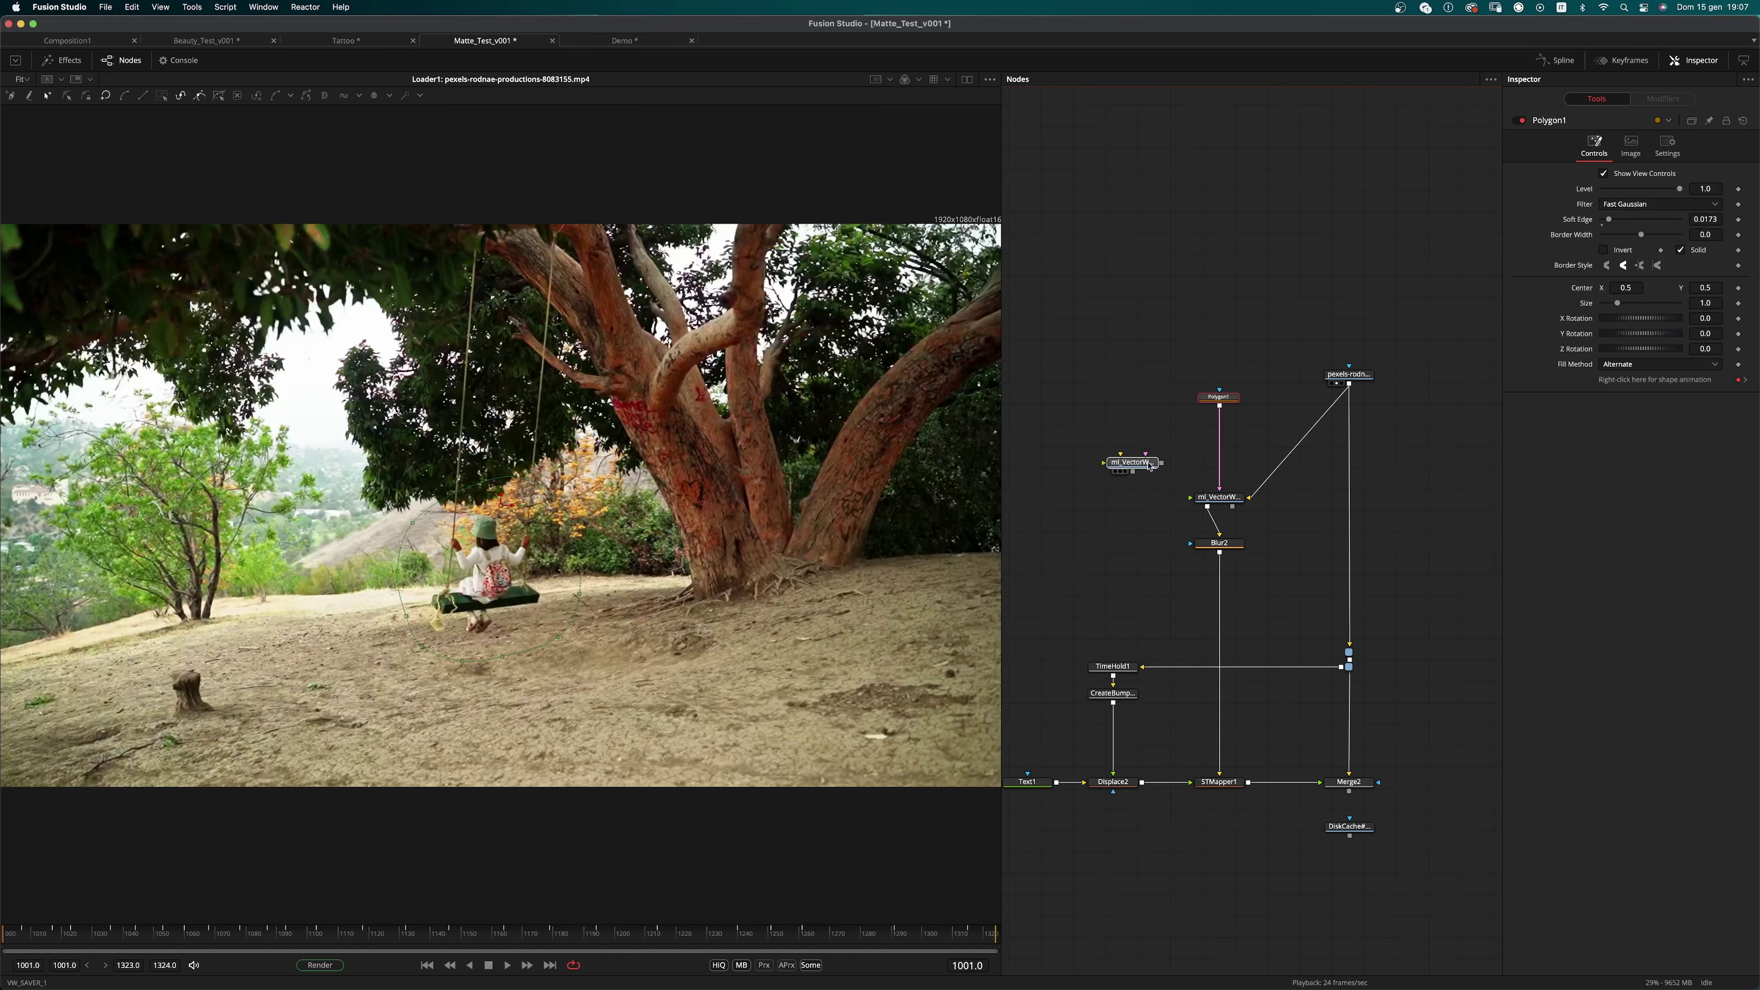
left_click_drag(1128, 461, 1155, 458)
left_click_drag(1219, 406, 1155, 458)
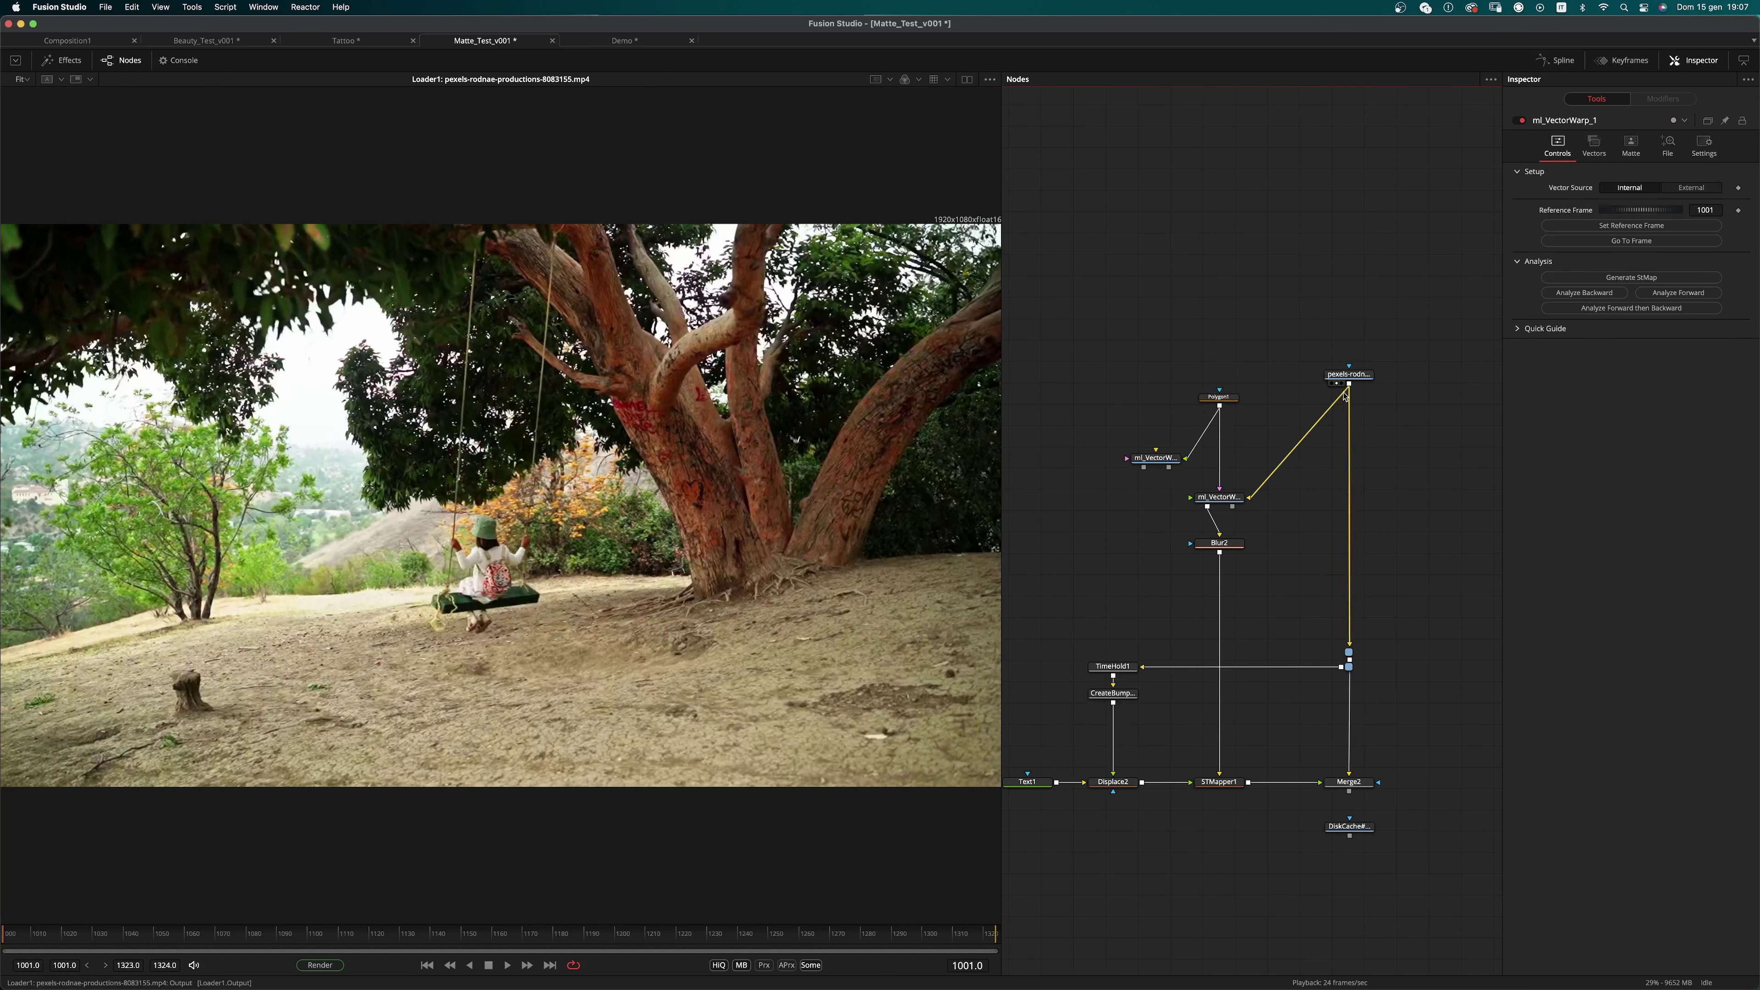
left_click_drag(1349, 384, 1458, 466)
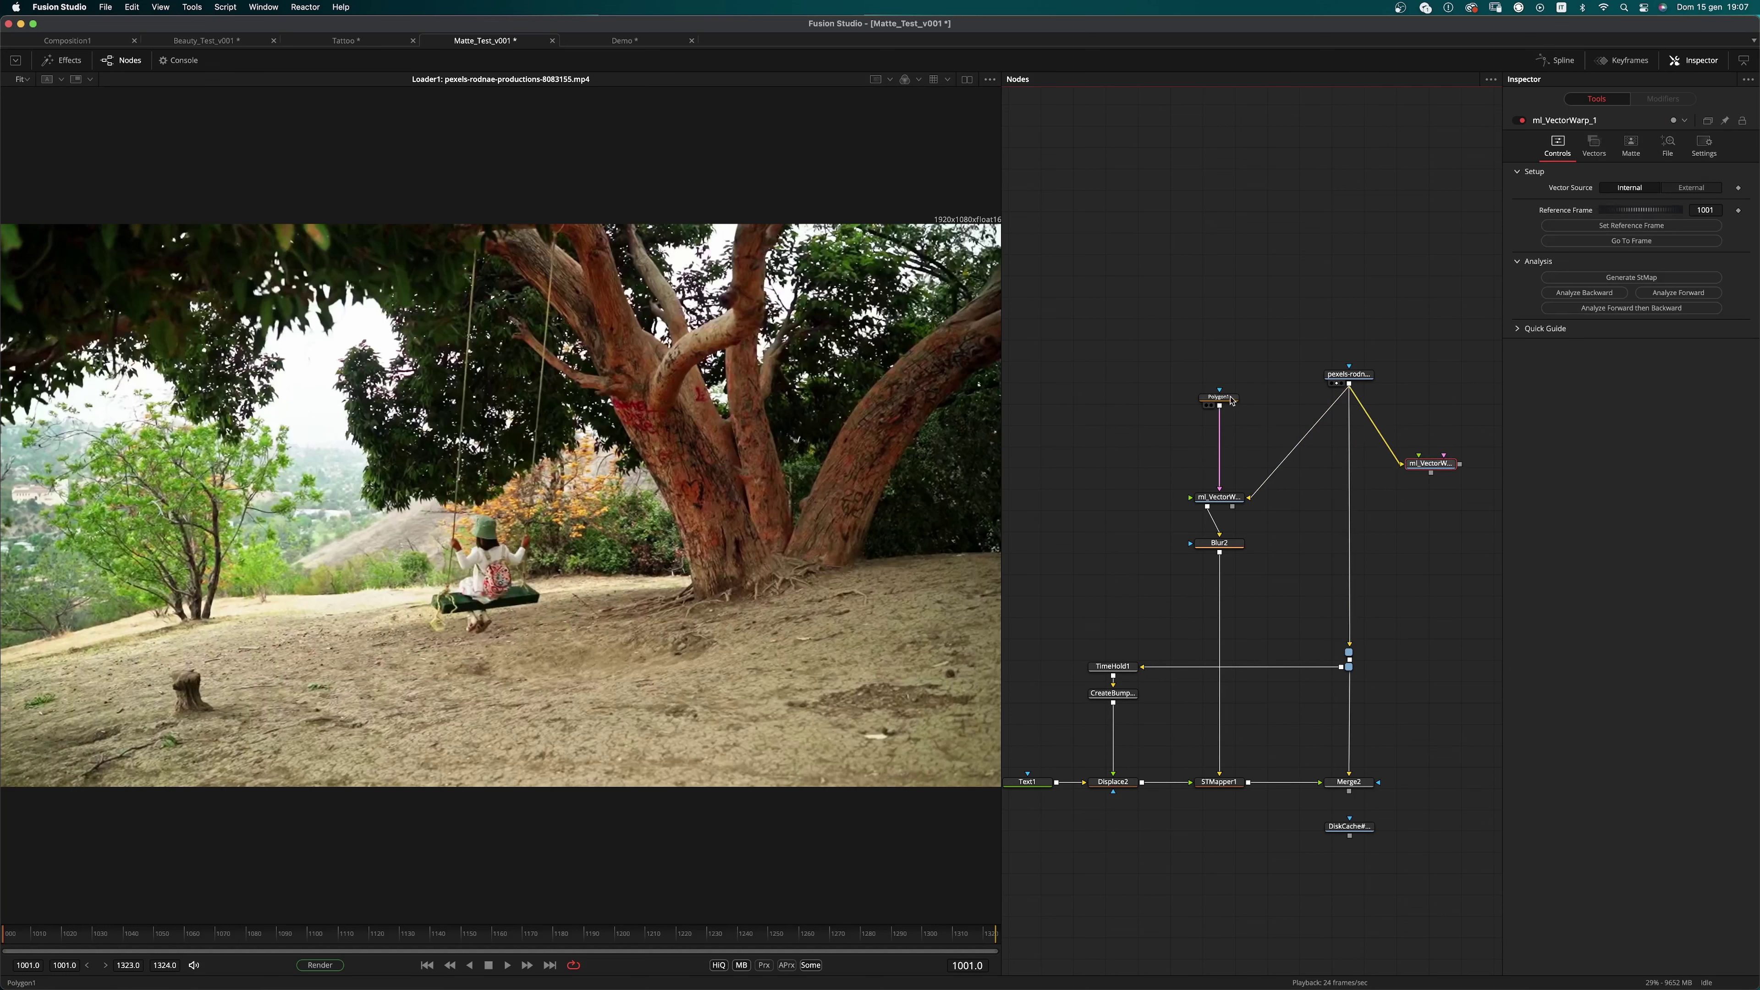
Step: Duplicate the Polygon1 mask, connect the copy to the new ml_VectorWarp's garbage matte input, and show that node in the viewer
left_click(1219, 397)
left_click_drag(1289, 449, 1139, 397)
key("super+v")
left_click_drag(1301, 338, 1294, 404)
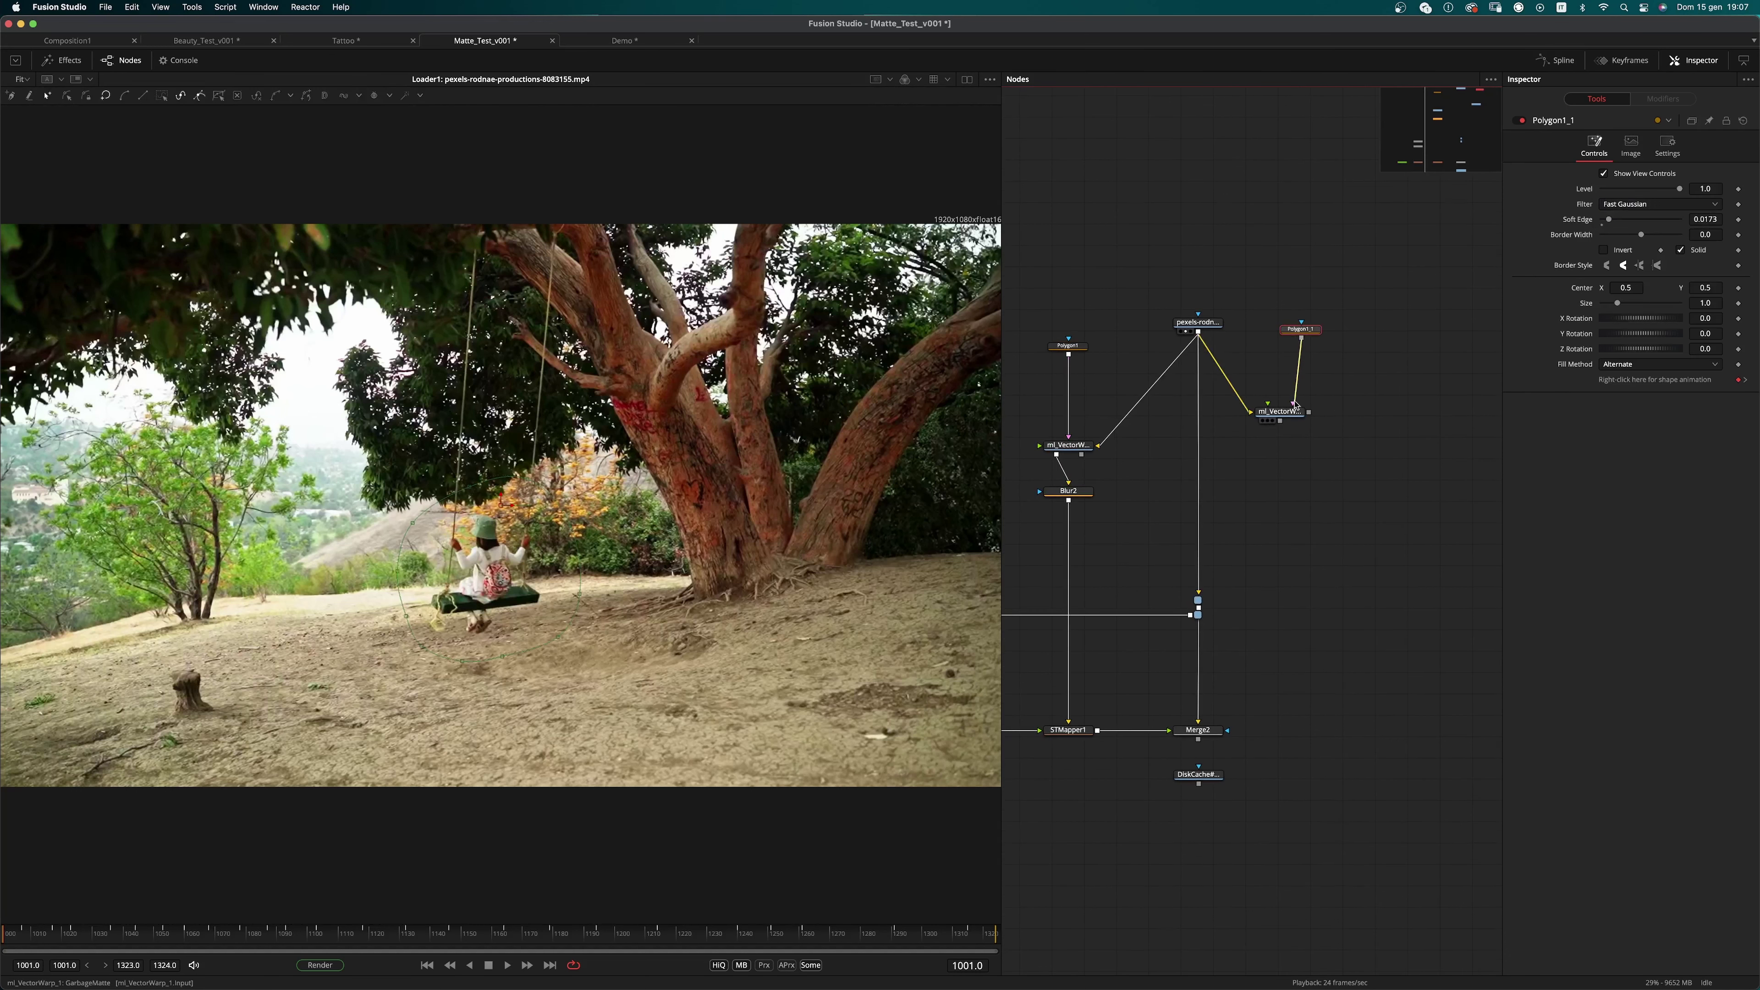
left_click_drag(1309, 334, 1288, 365)
left_click(1268, 420)
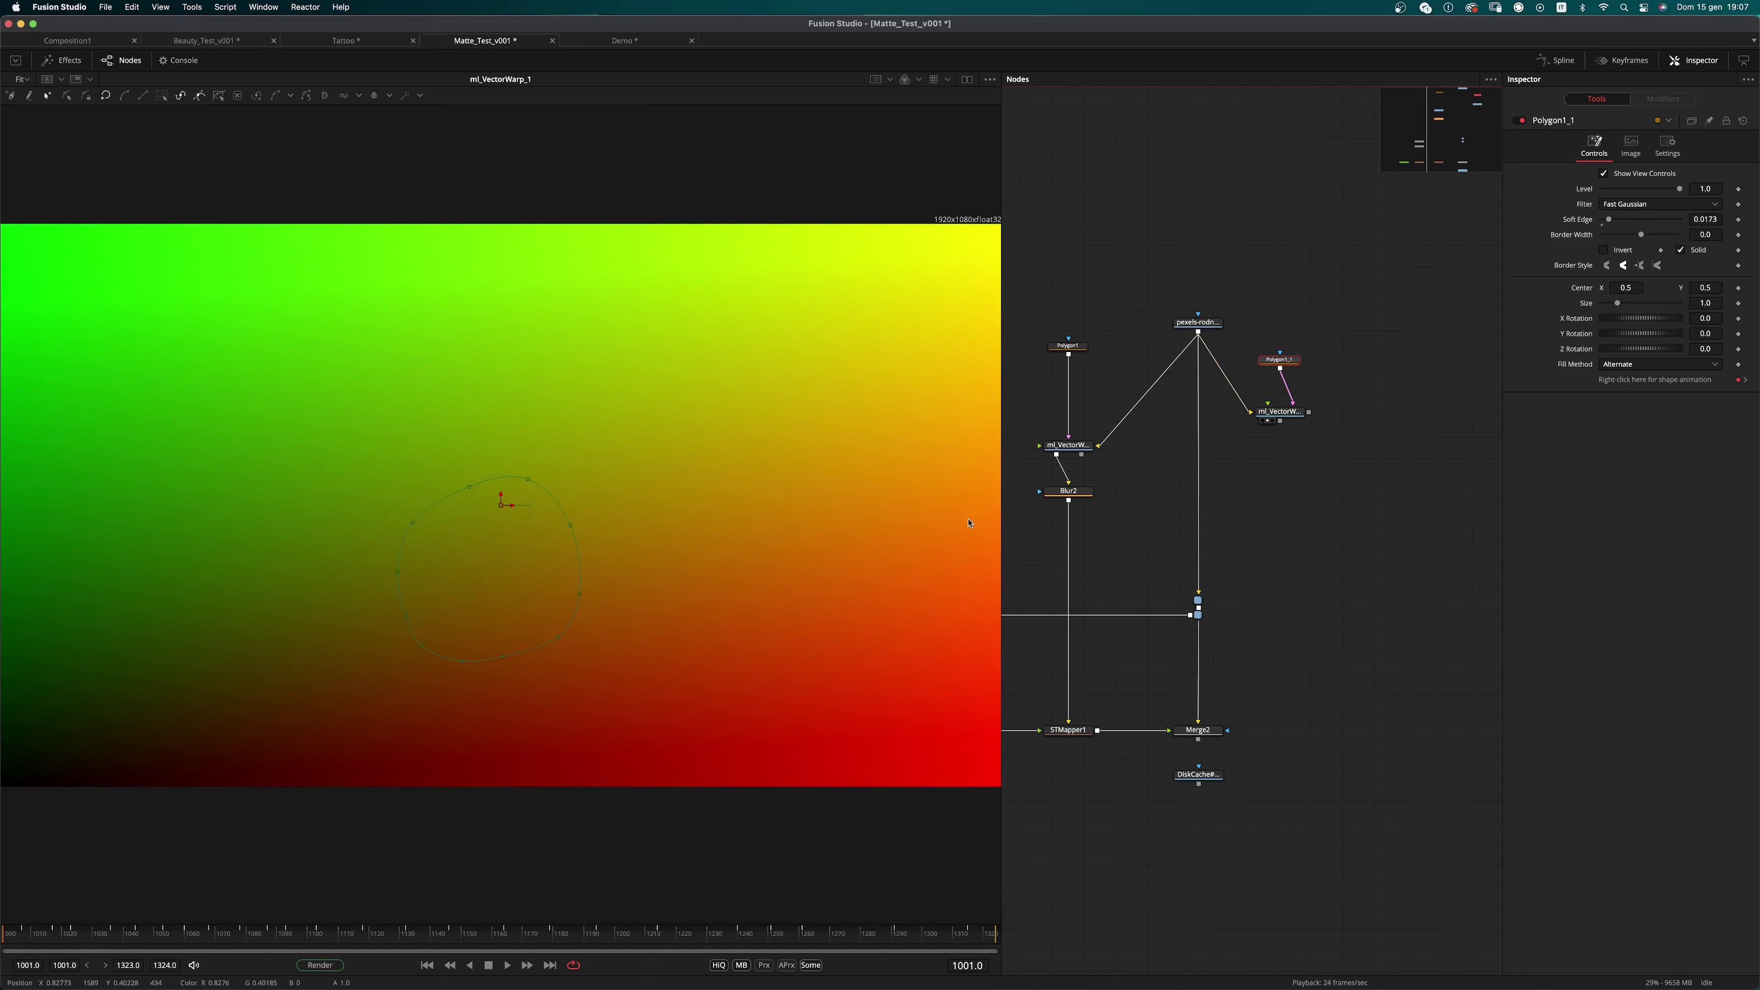
Step: Enable Use Matte on the new ml_VectorWarp, set its matte view to Vectors, and play a few frames
left_click(1286, 412)
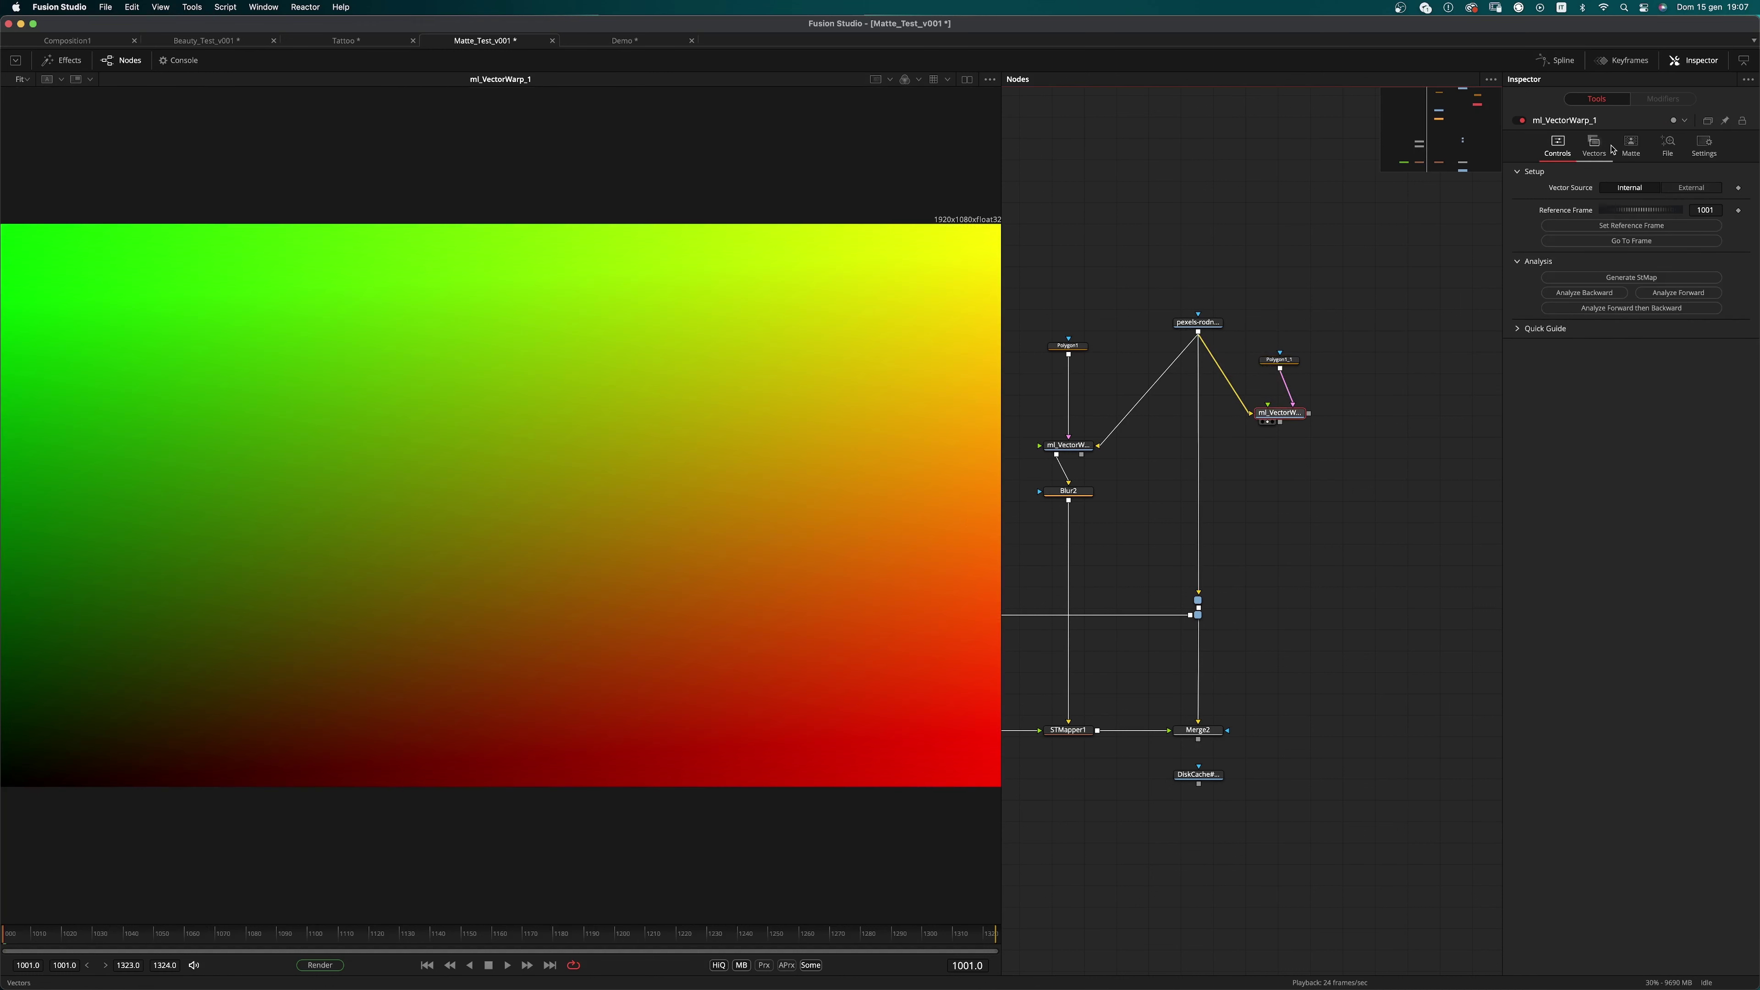
left_click(1625, 154)
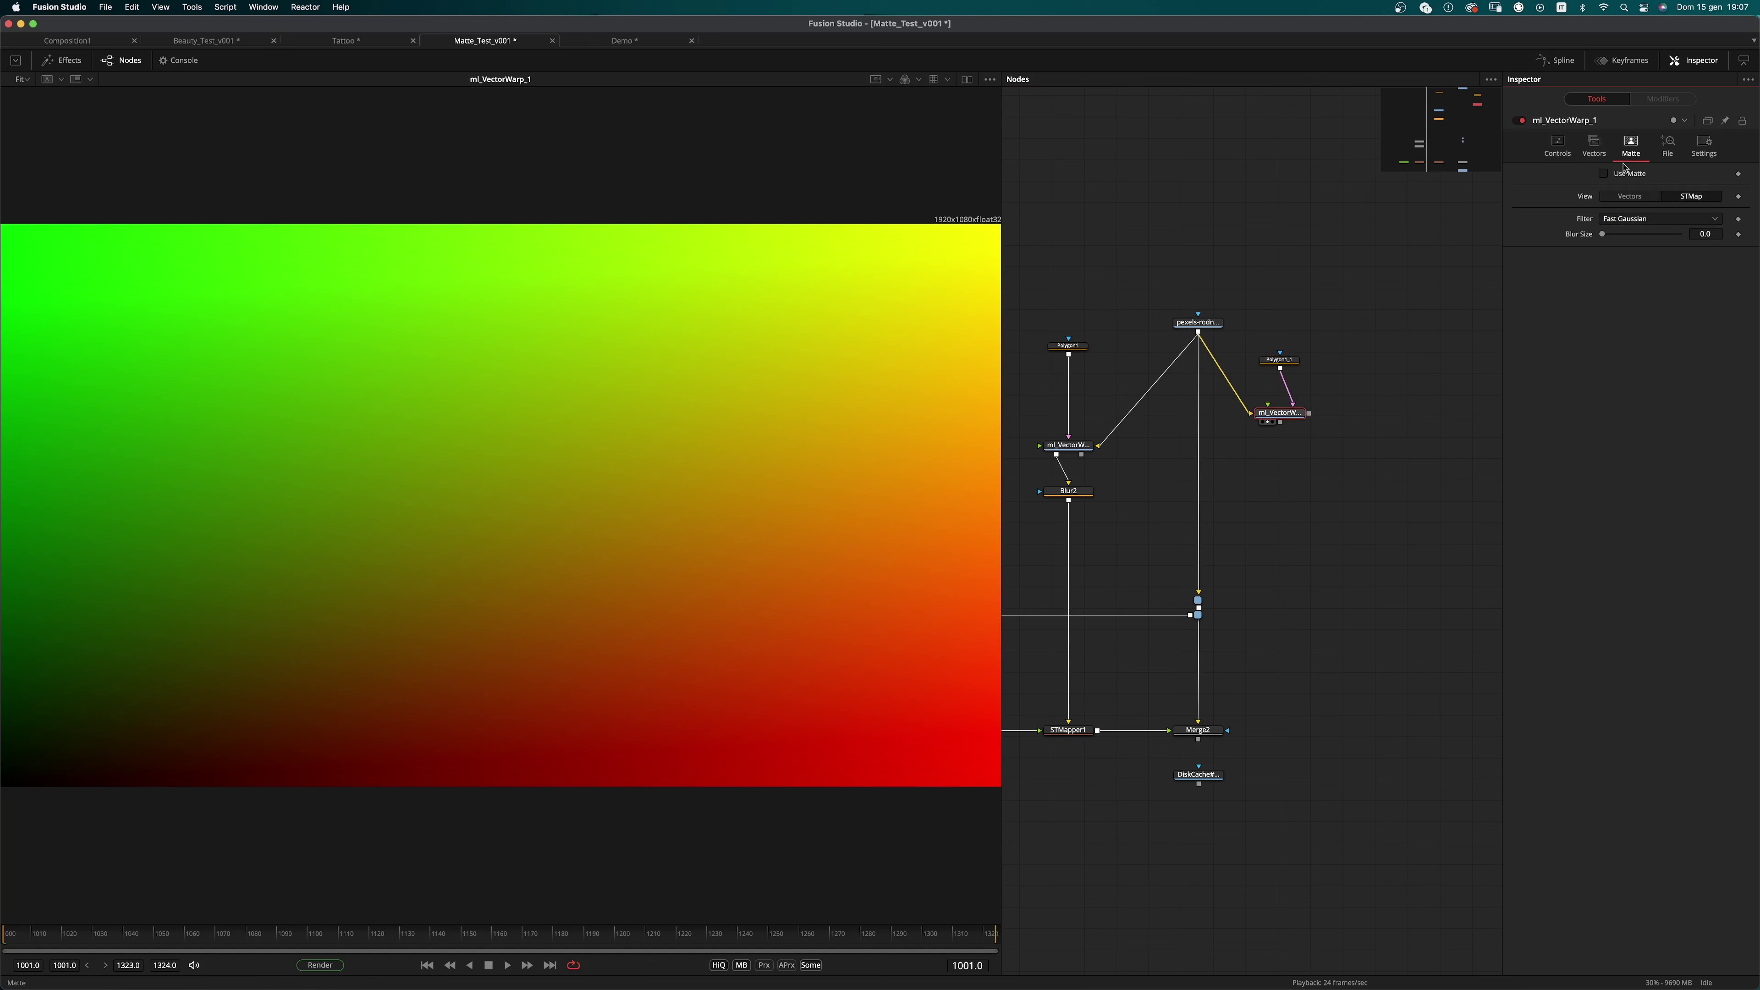
left_click(1639, 200)
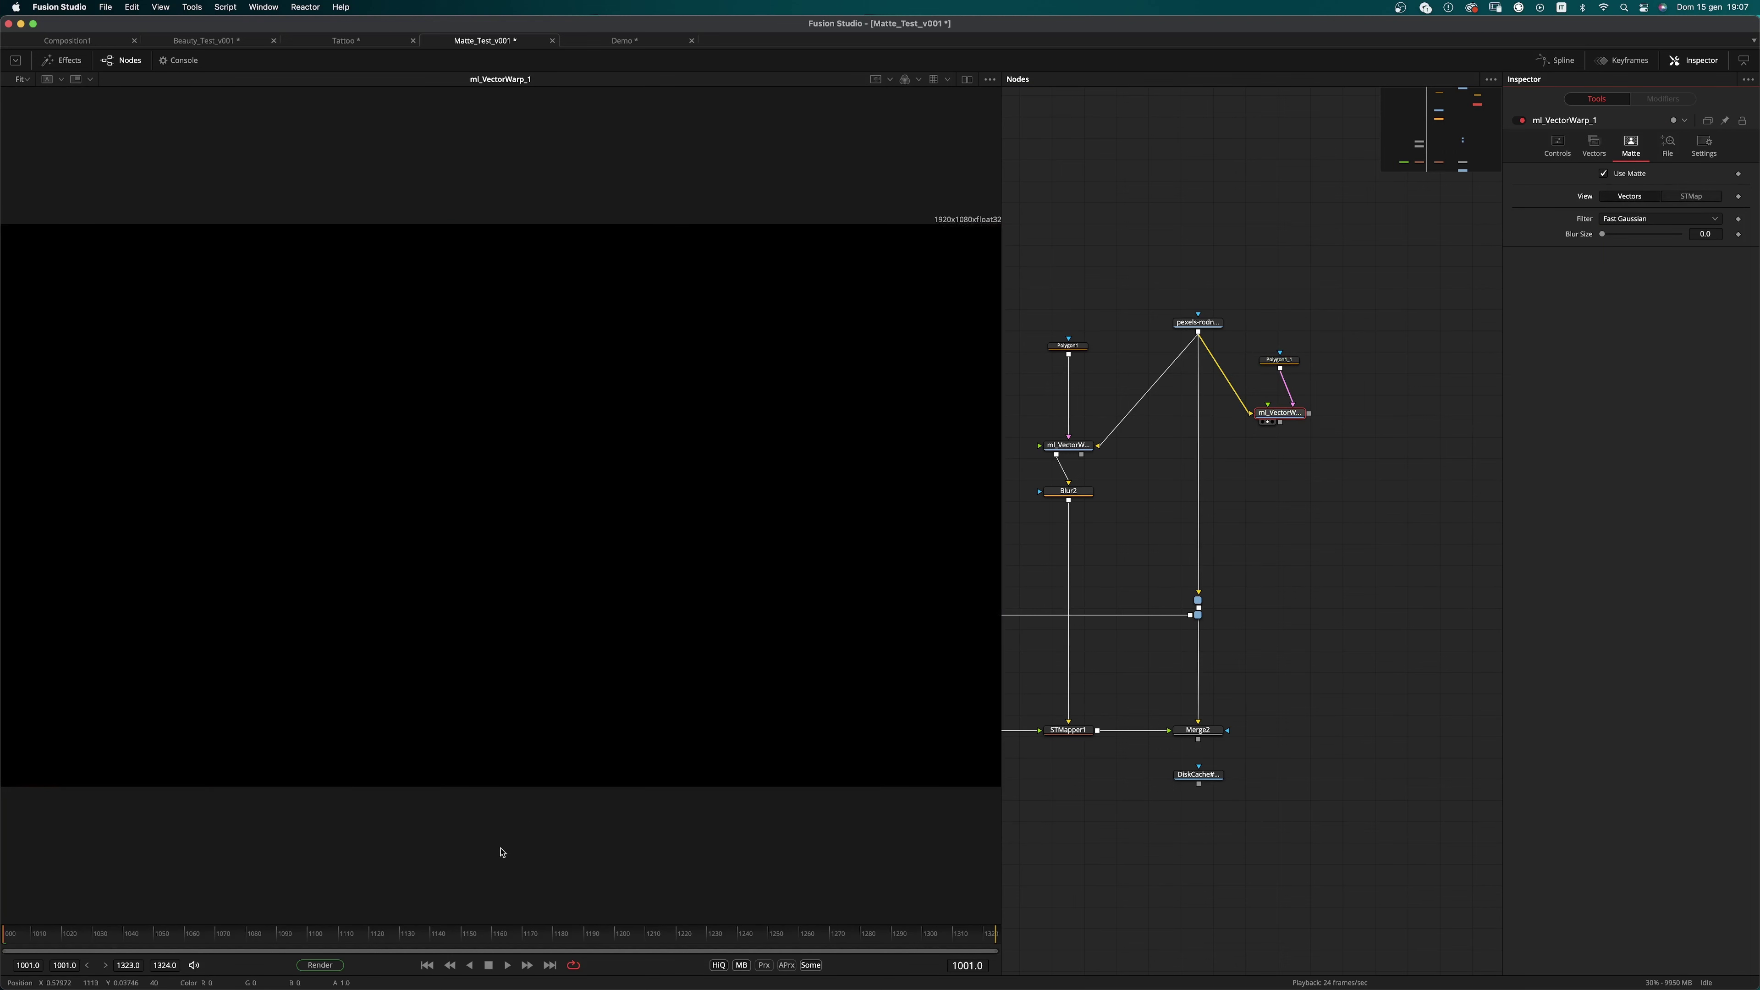
key("space")
key("space")
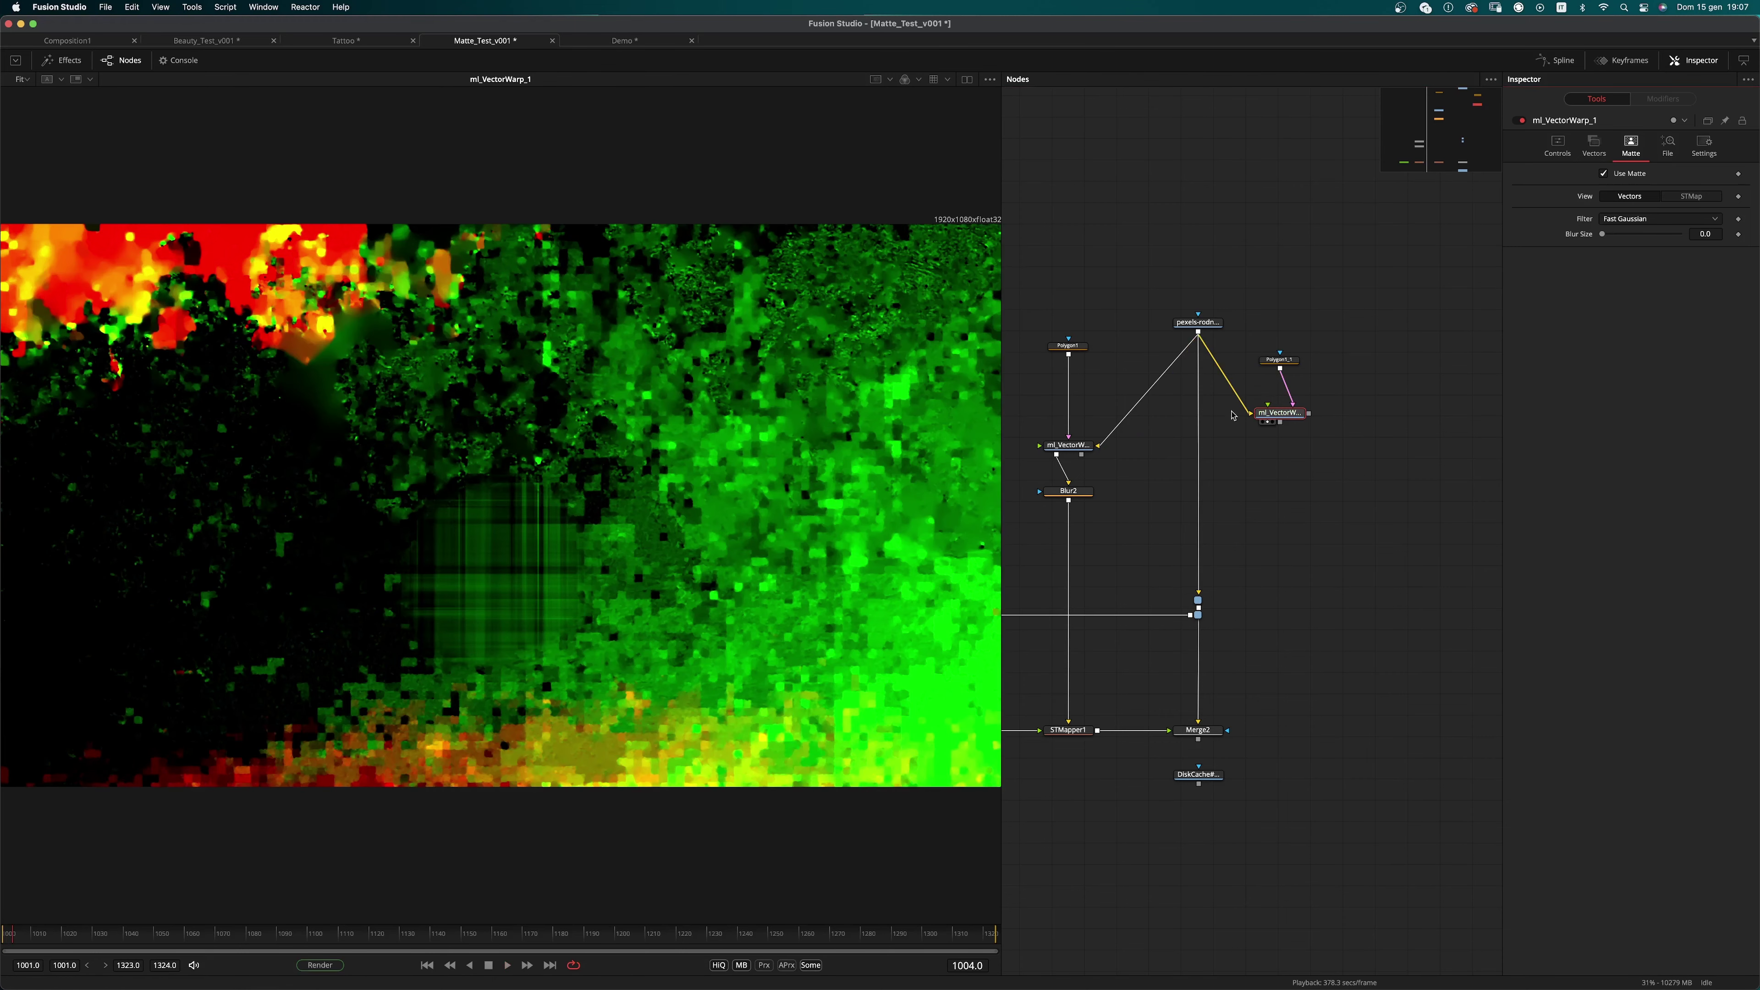
Step: Try moving the duplicated polygon mask away from the person on the swing, and undo the move
left_click(1288, 364)
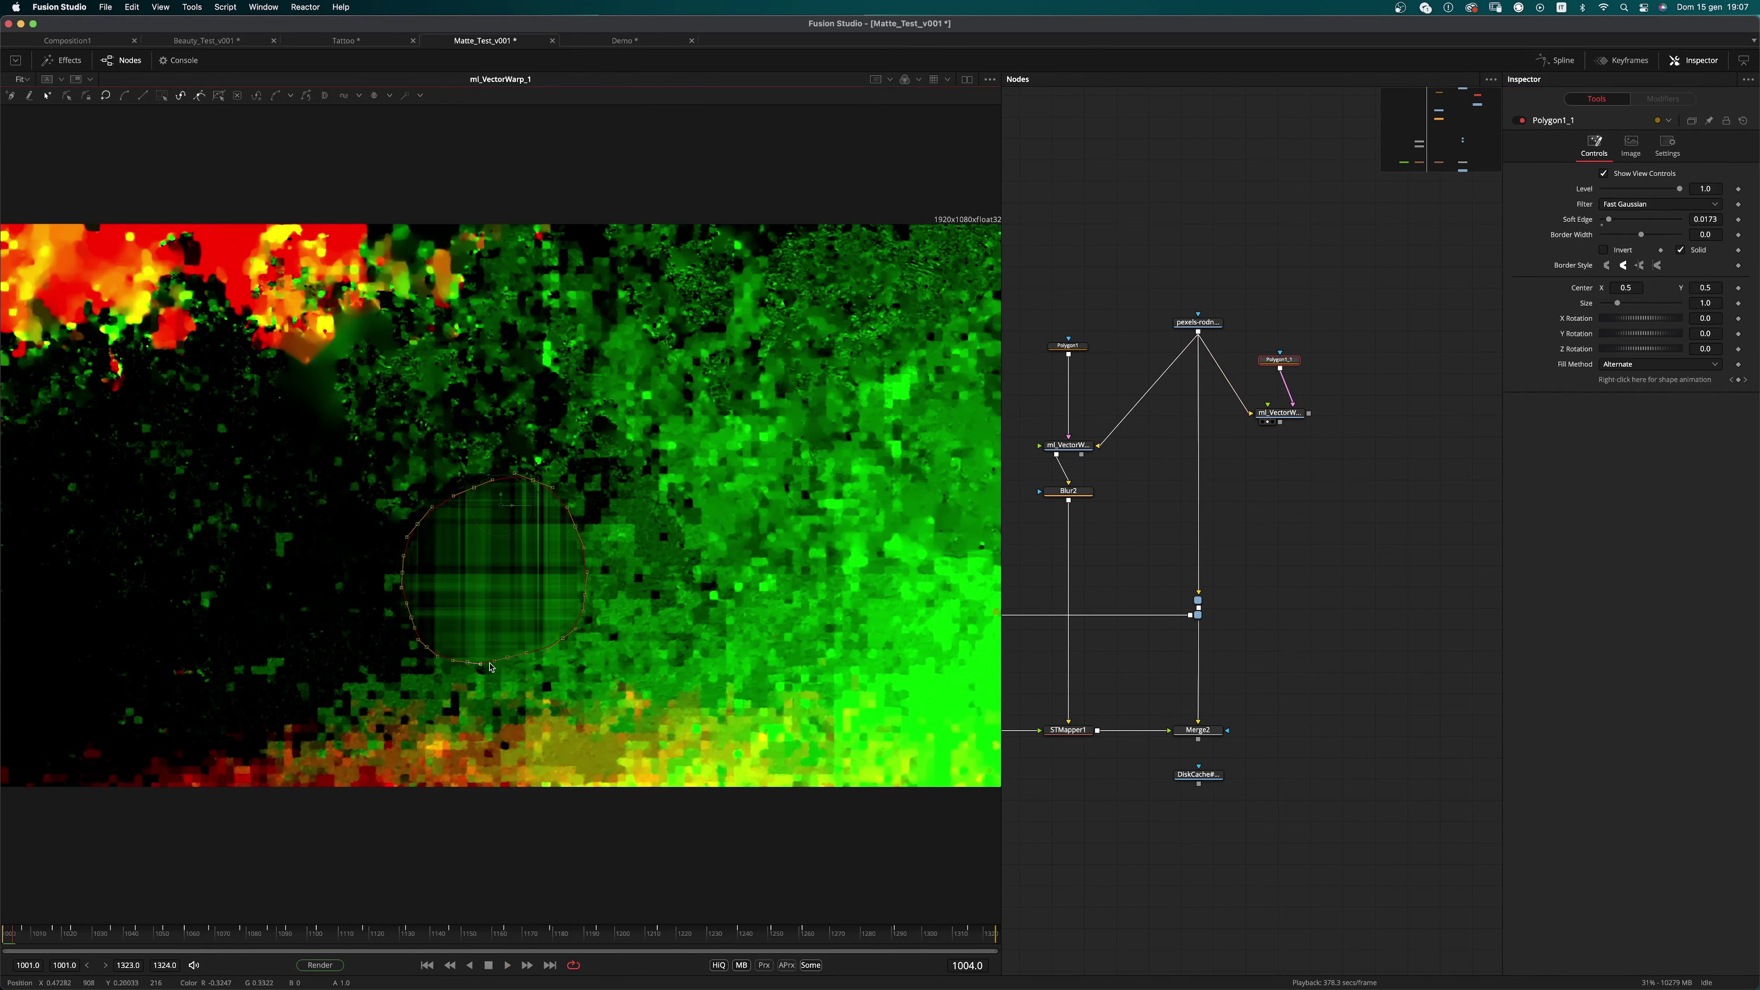
left_click_drag(467, 662, 772, 665)
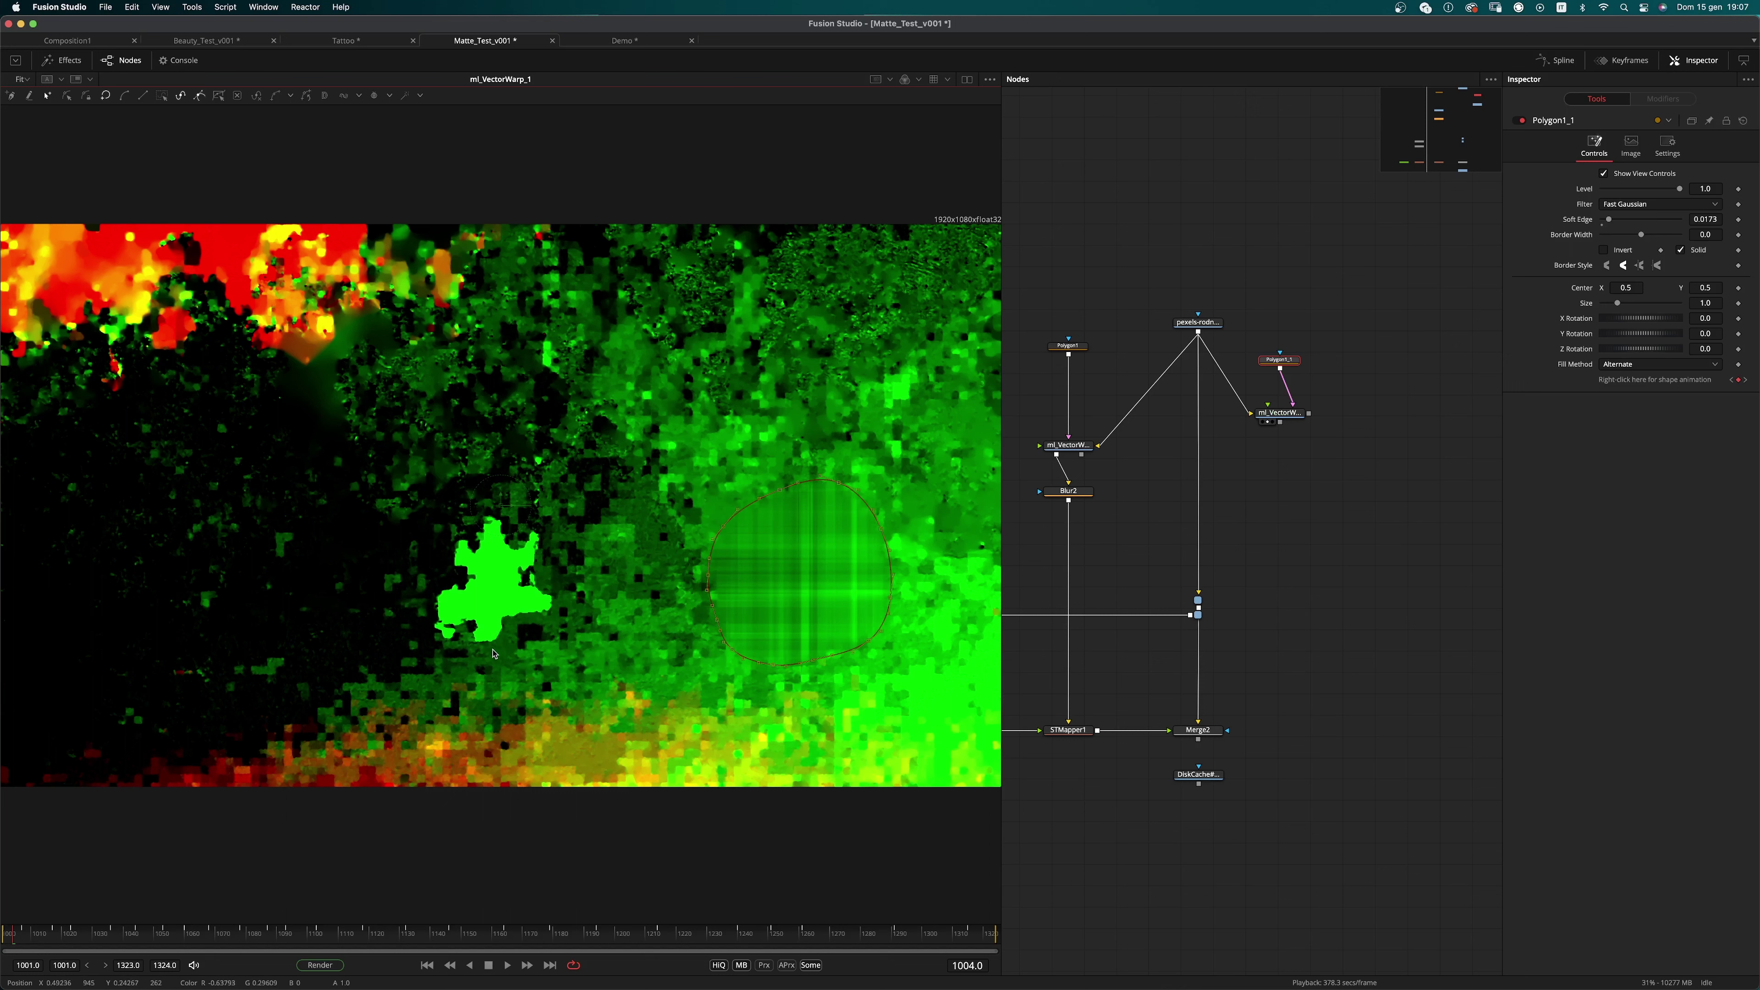
key("super+z")
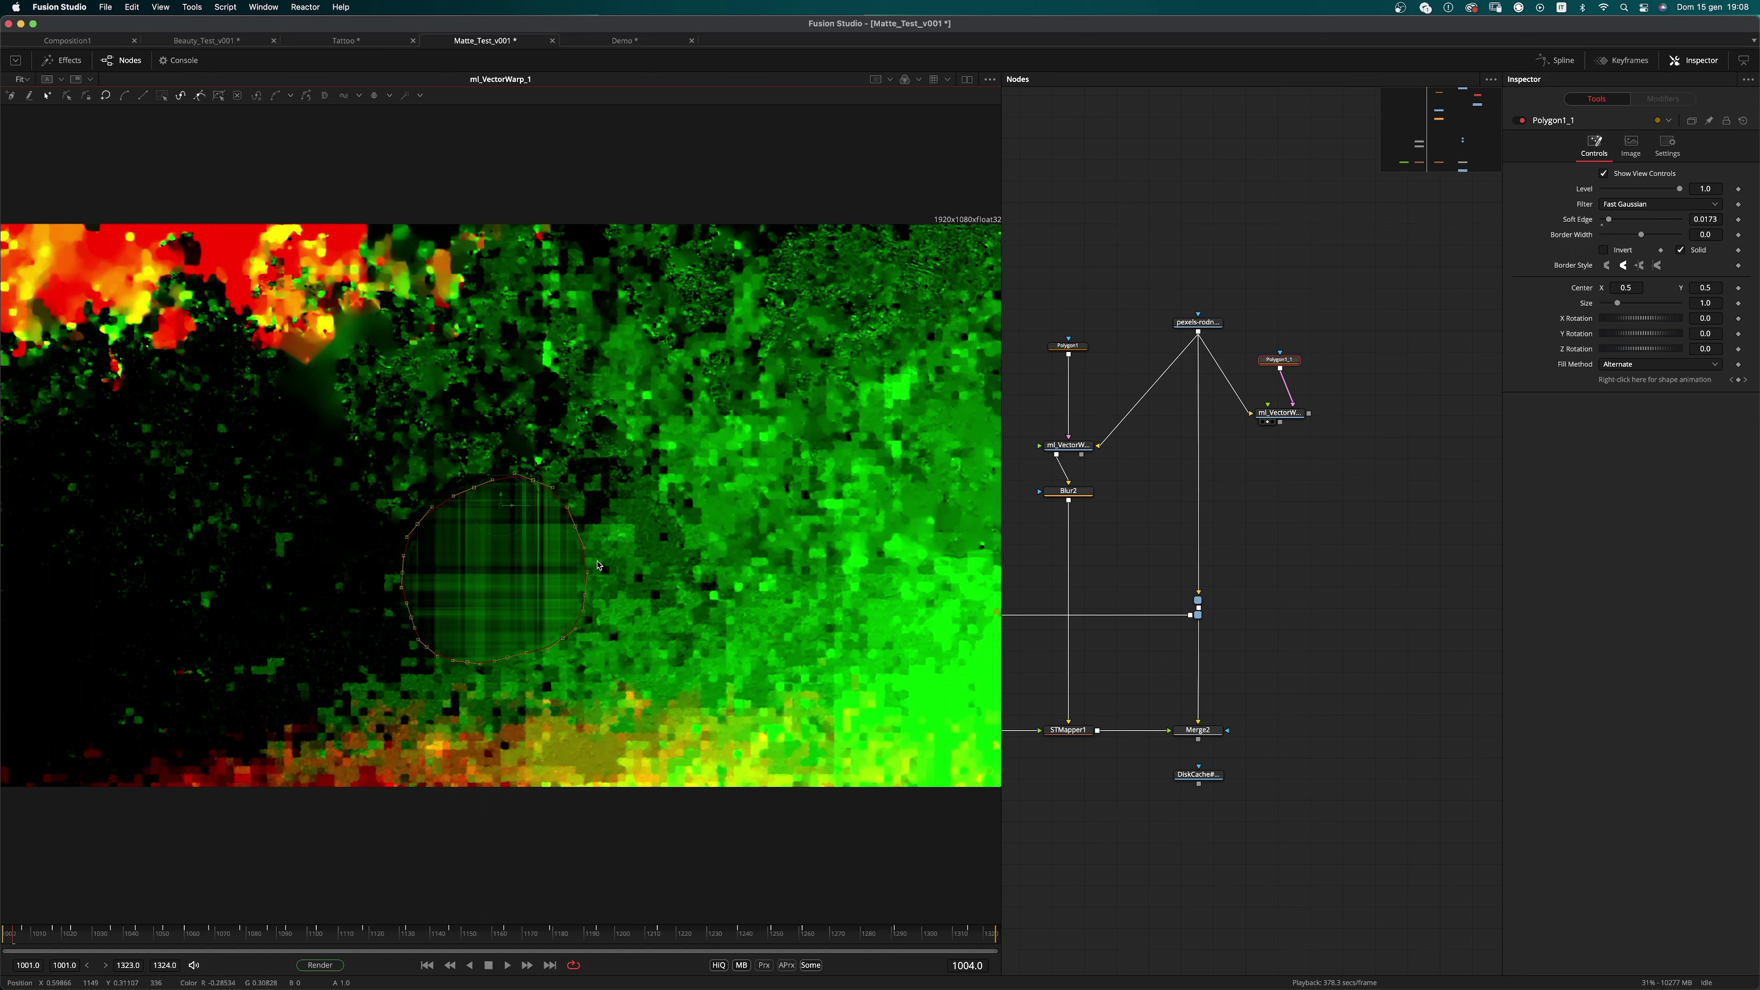
Step: Set the matte view to STMap and delete the added ml_VectorWarp together with its duplicated polygon
left_click(1279, 412)
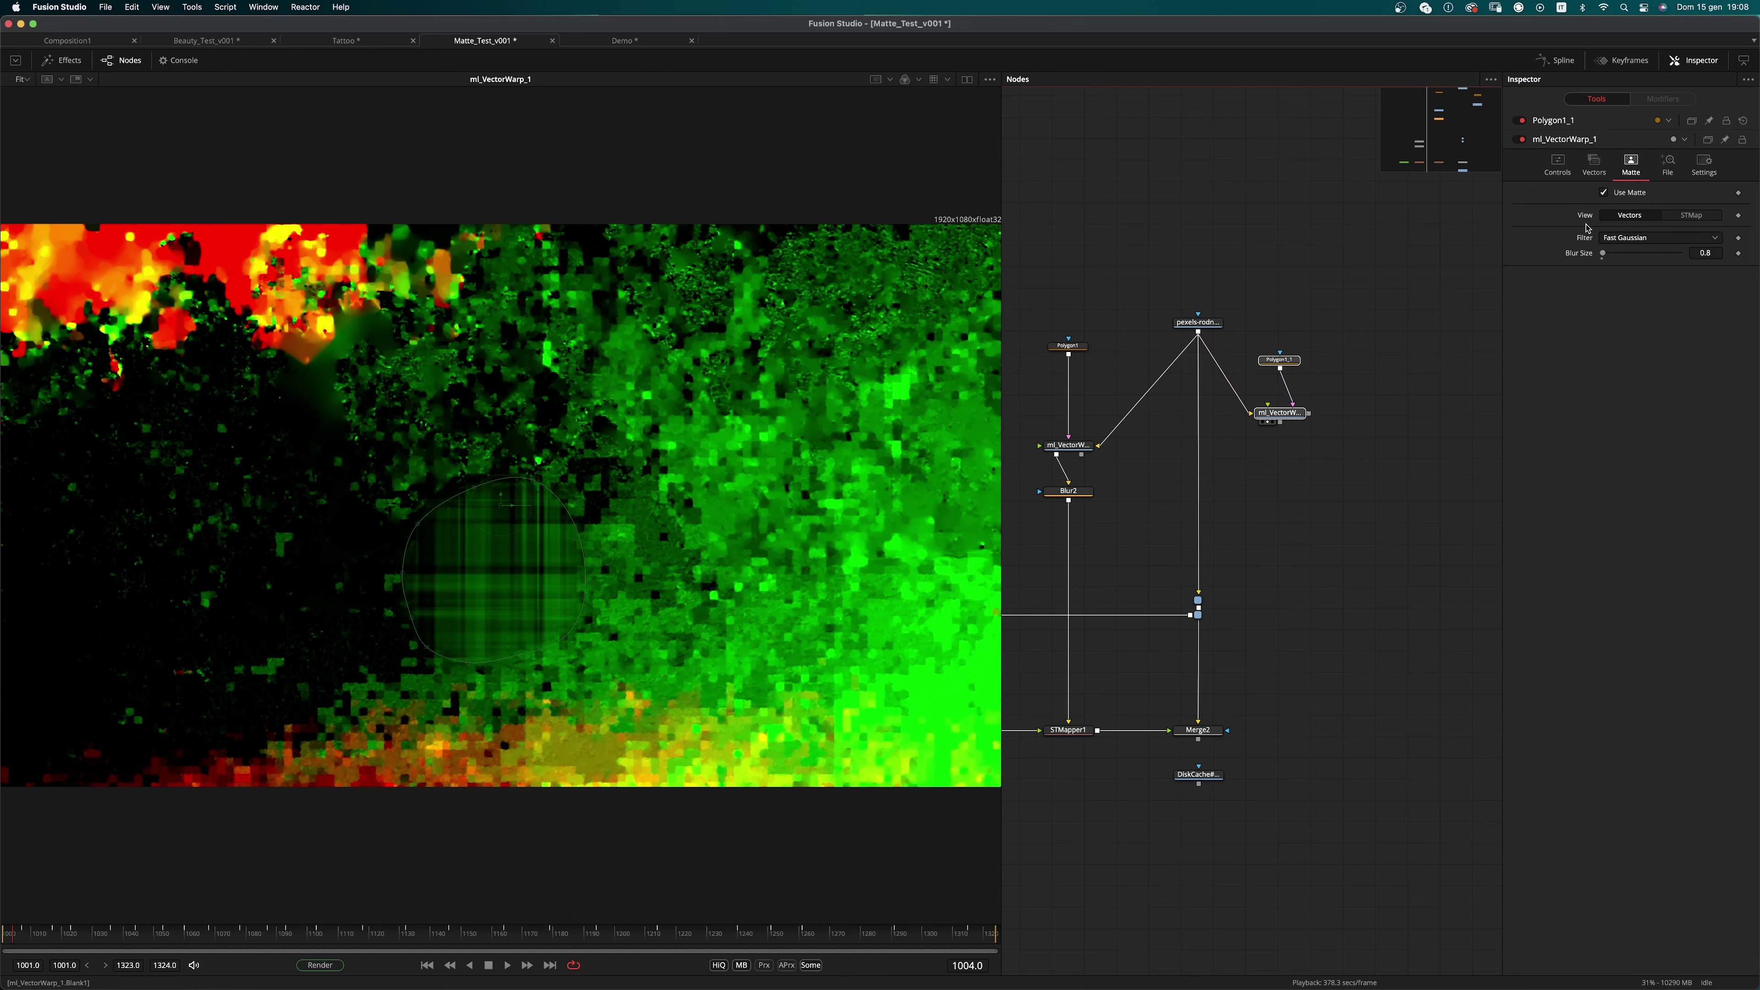
left_click(1693, 216)
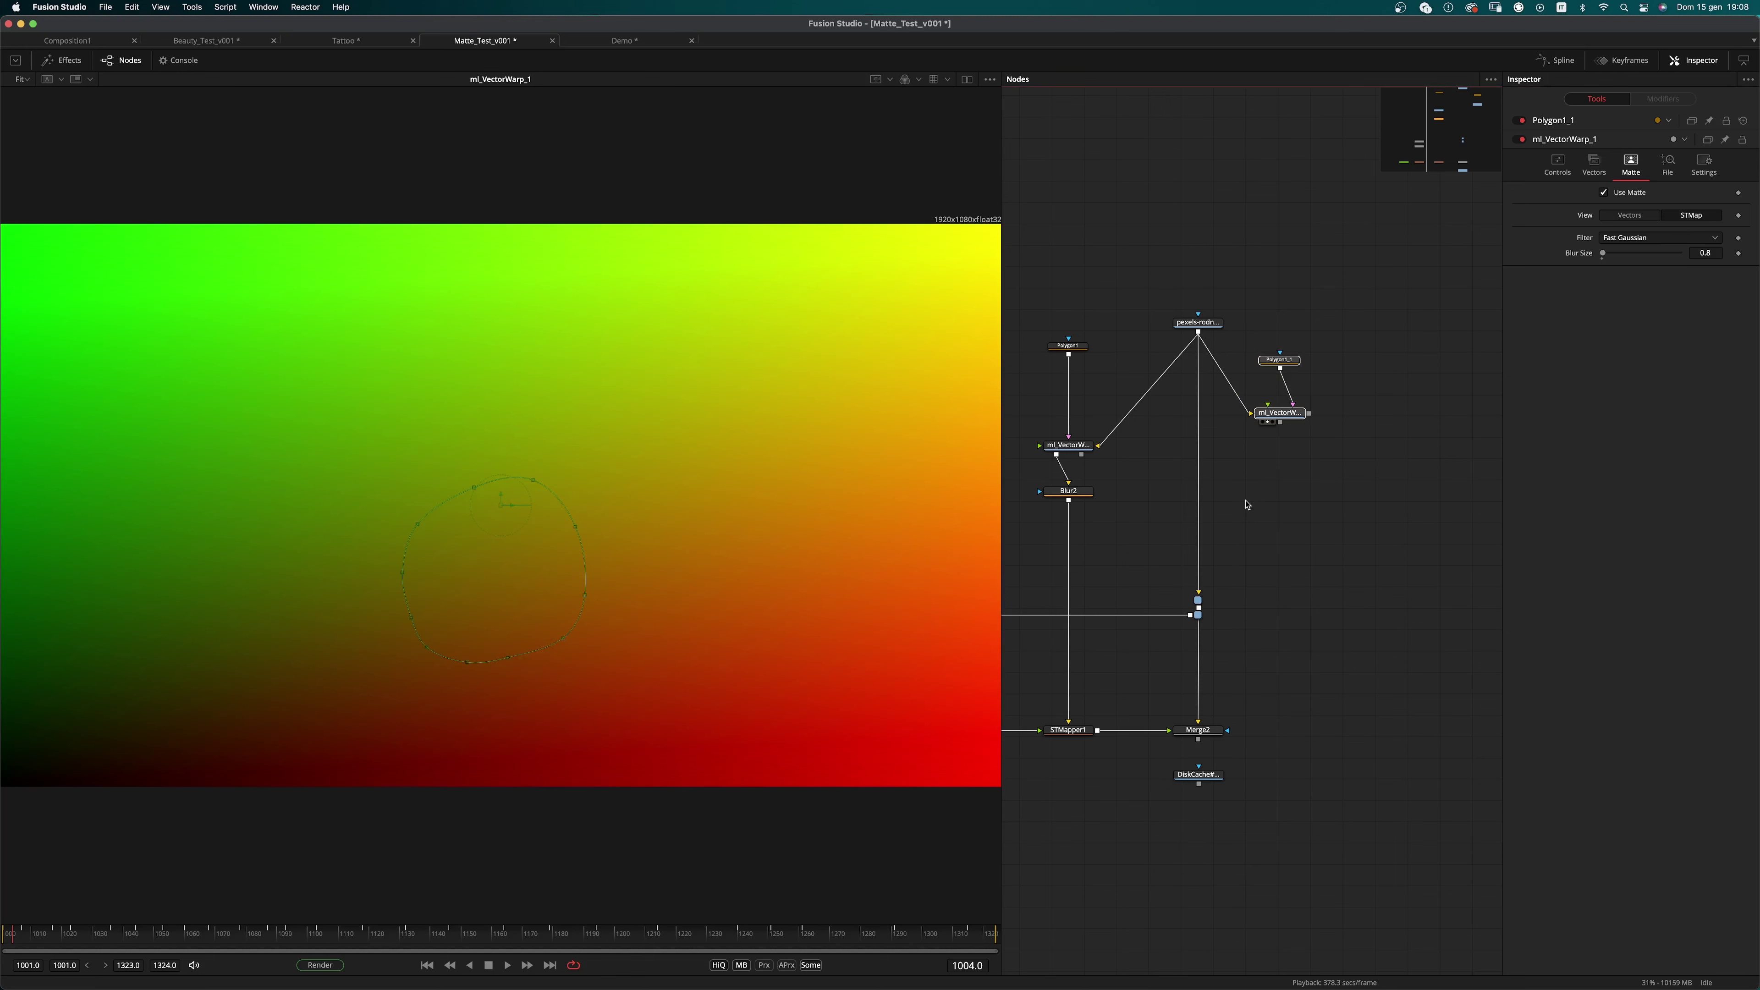
key("Delete")
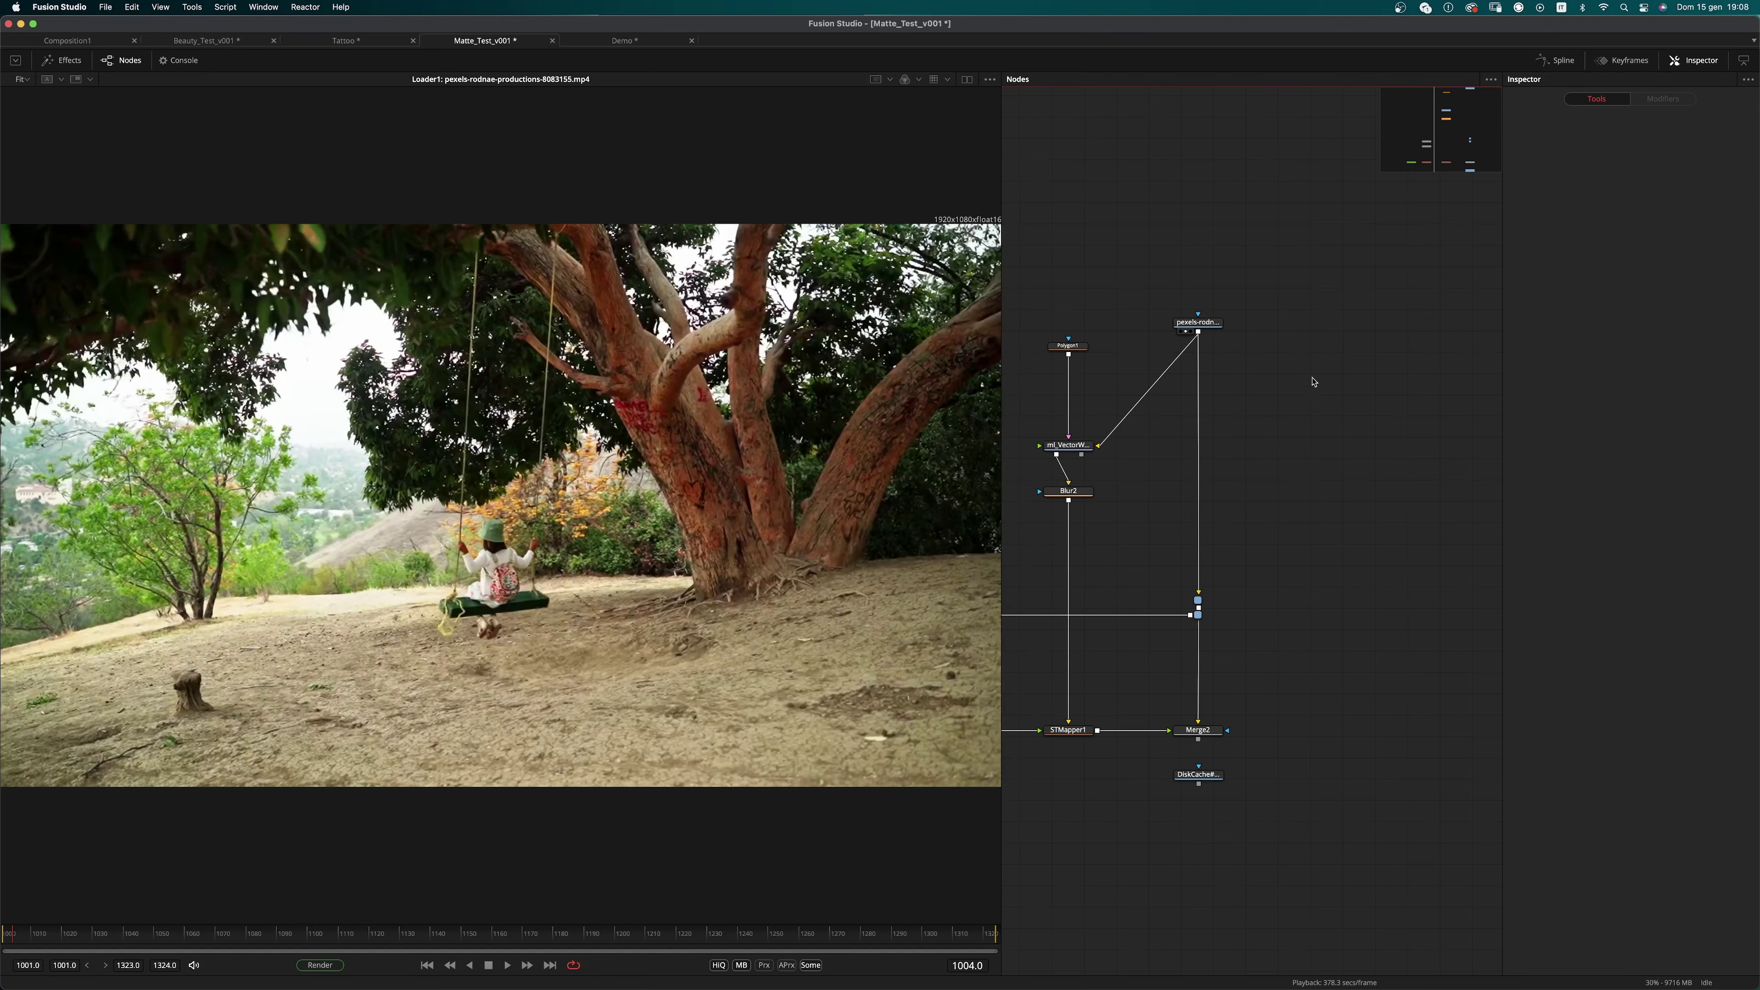
Step: Show the Displace2 output with the TEST text in the viewer and scrub back to frame 1002
scroll(1296, 361, "down", 5)
scroll(1296, 361, "left", 5)
scroll(1202, 499, "down", 2)
scroll(1203, 499, "left", 4)
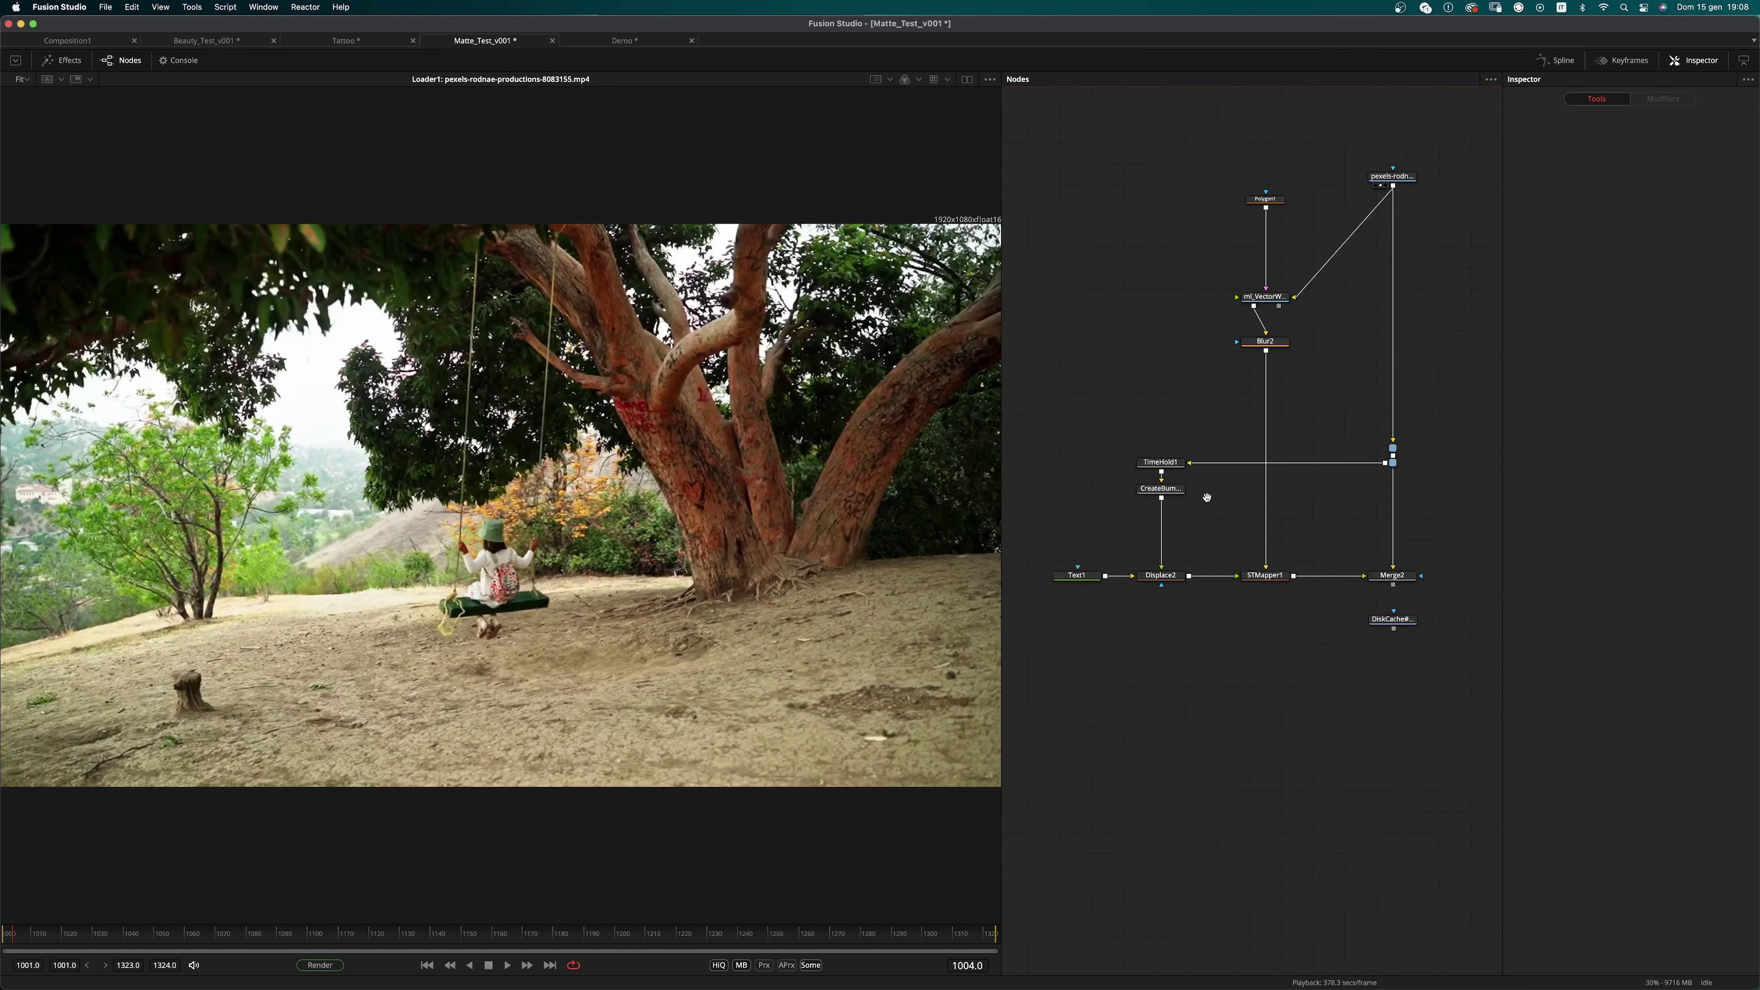
key("1")
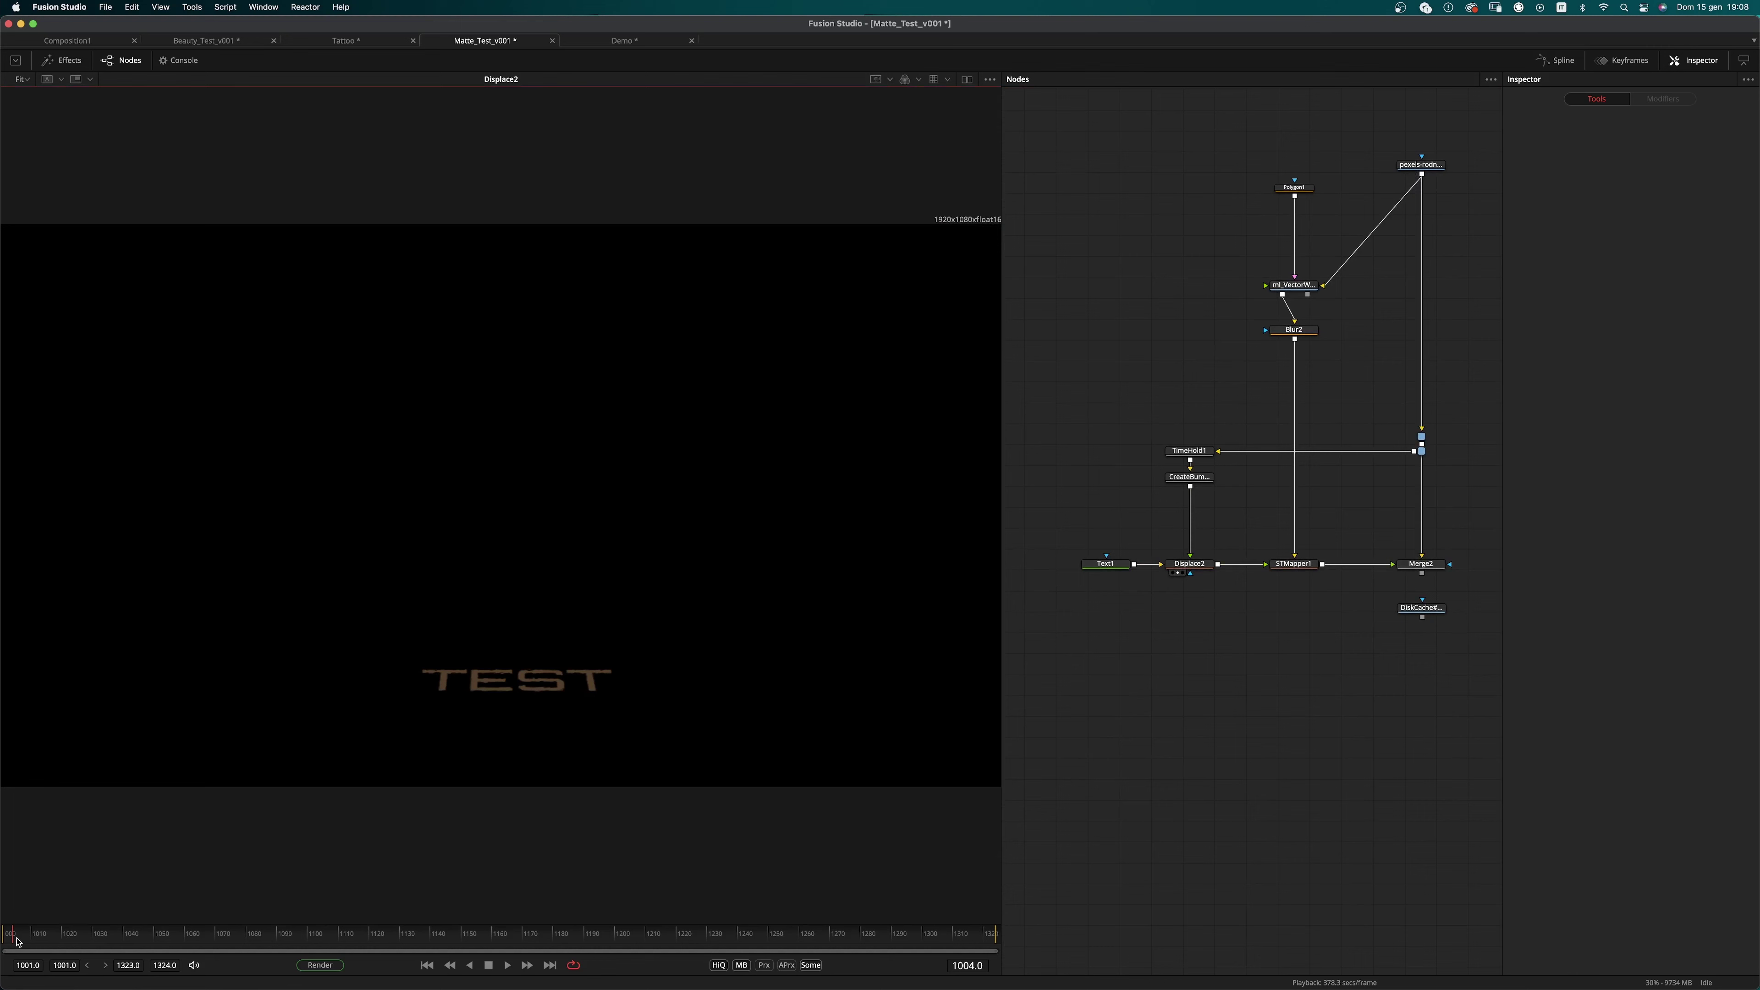
left_click_drag(15, 940, 6, 940)
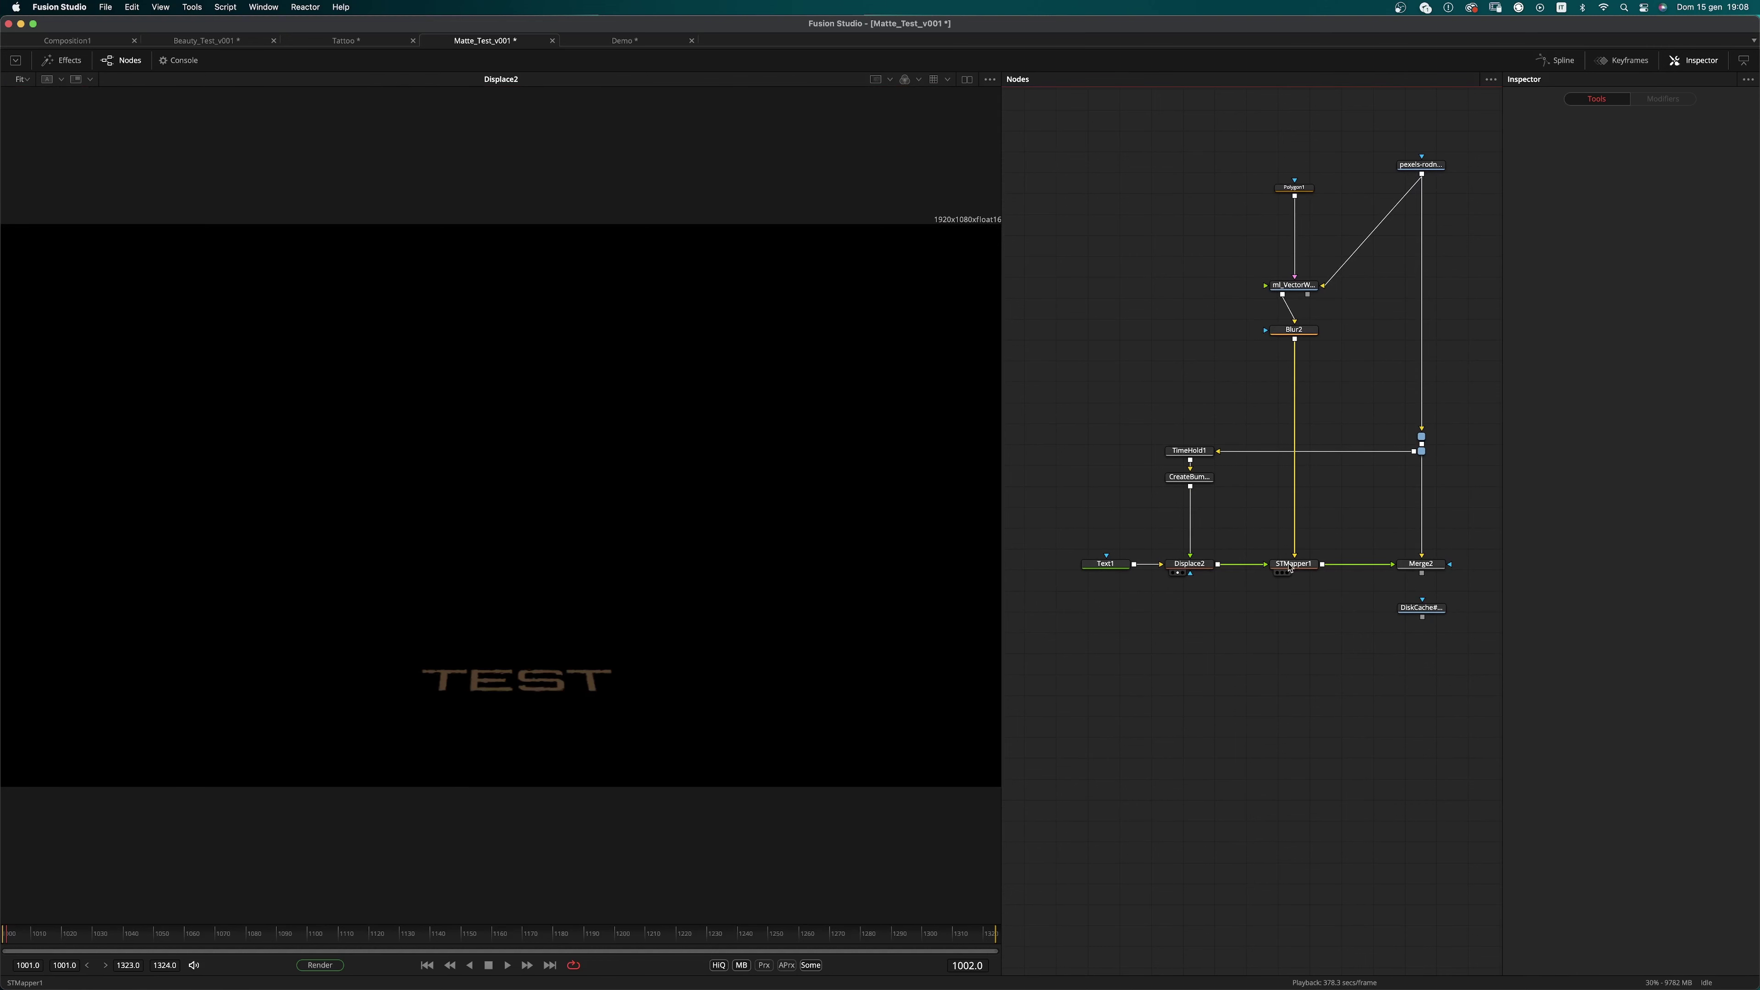
Step: View the Merge2 composite and the disk cache loader, and play the cached TEST text result
left_click_drag(1420, 564, 636, 741)
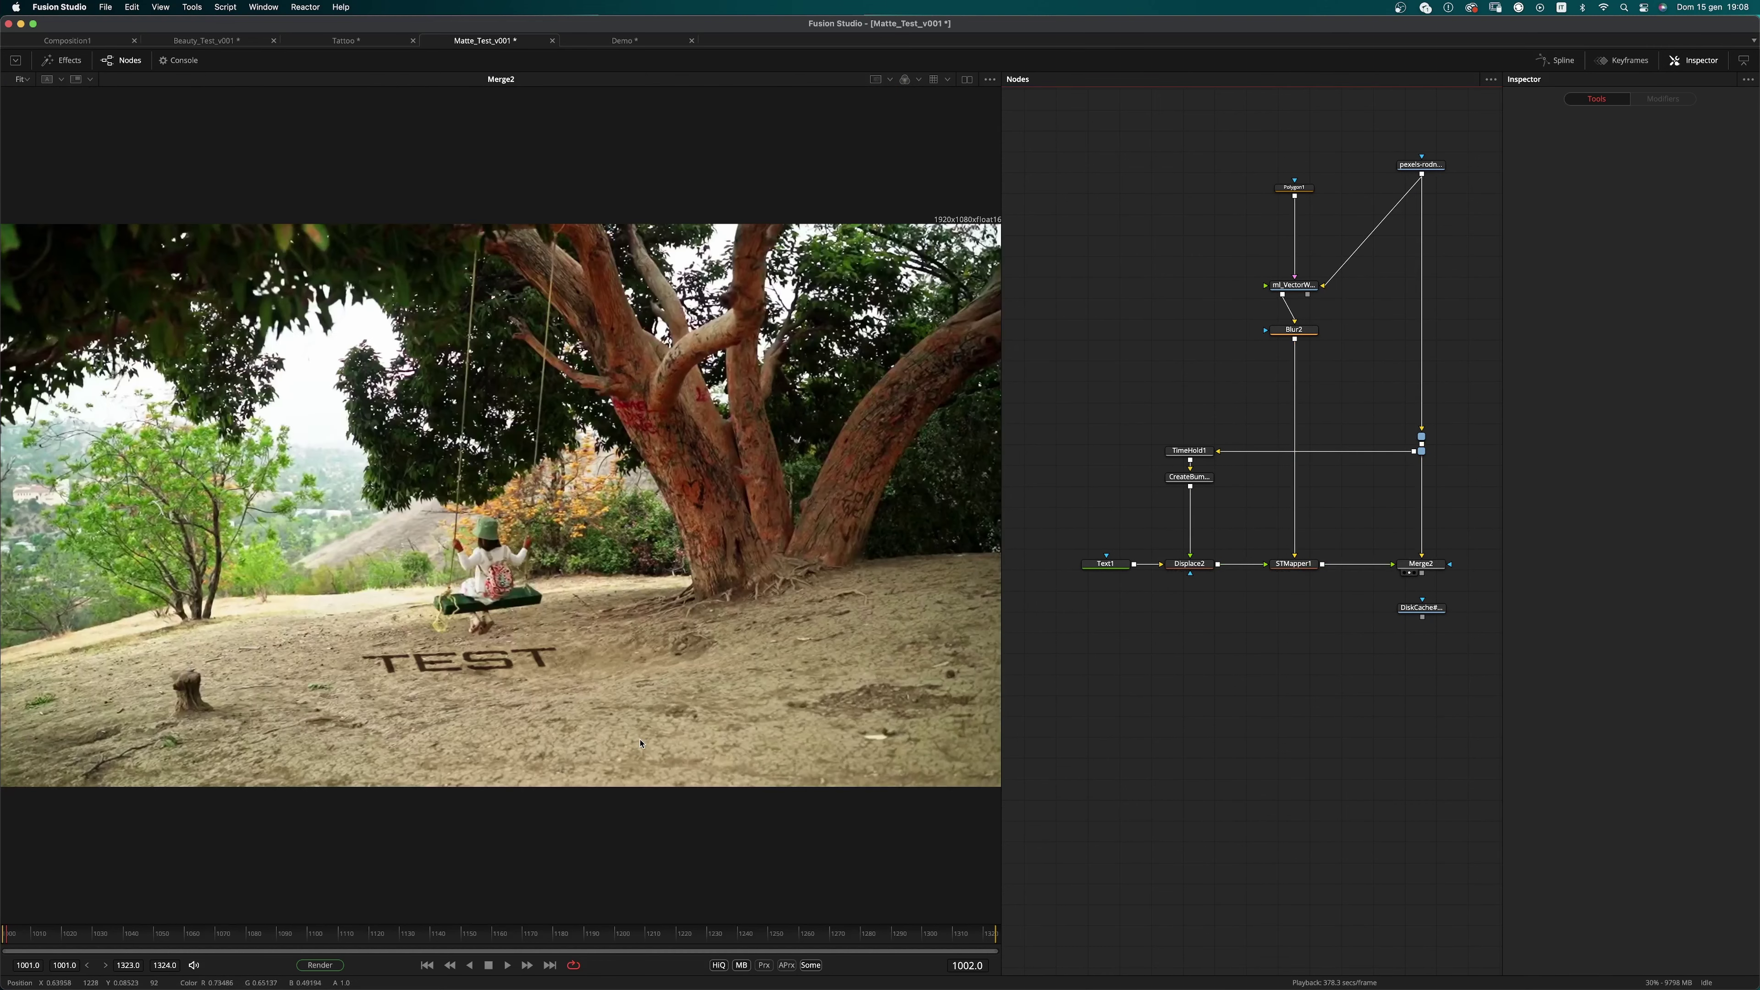
left_click_drag(1417, 610, 949, 707)
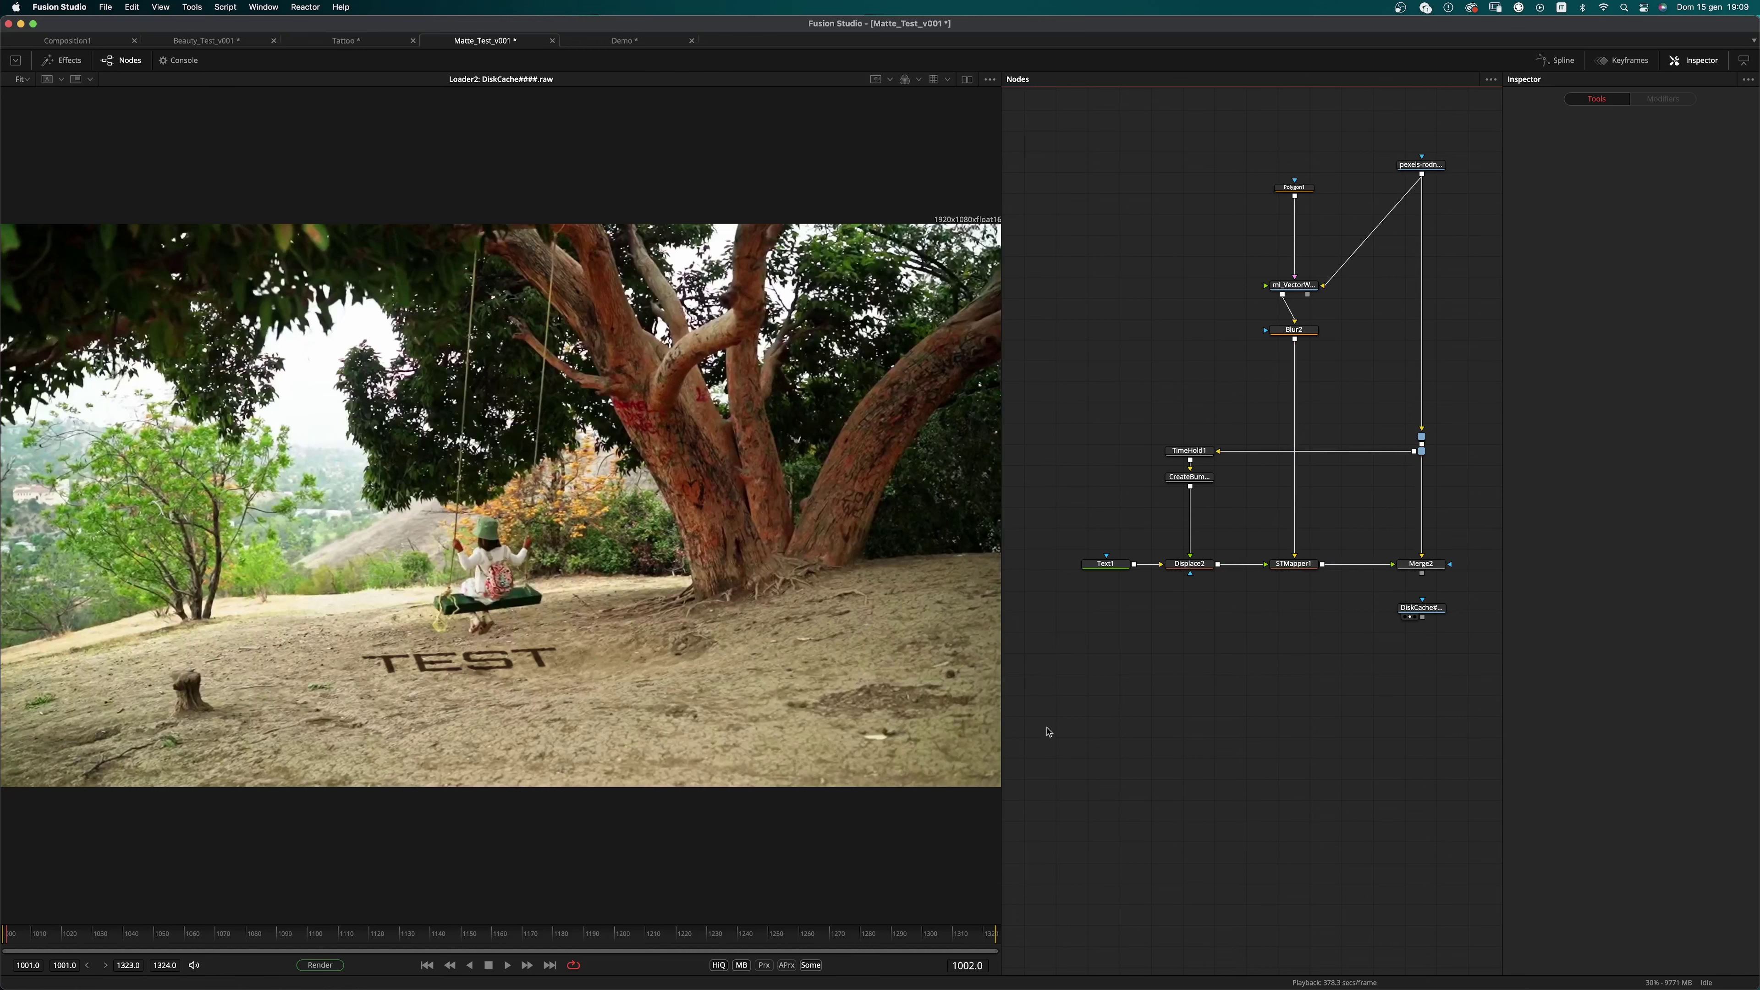
key("space")
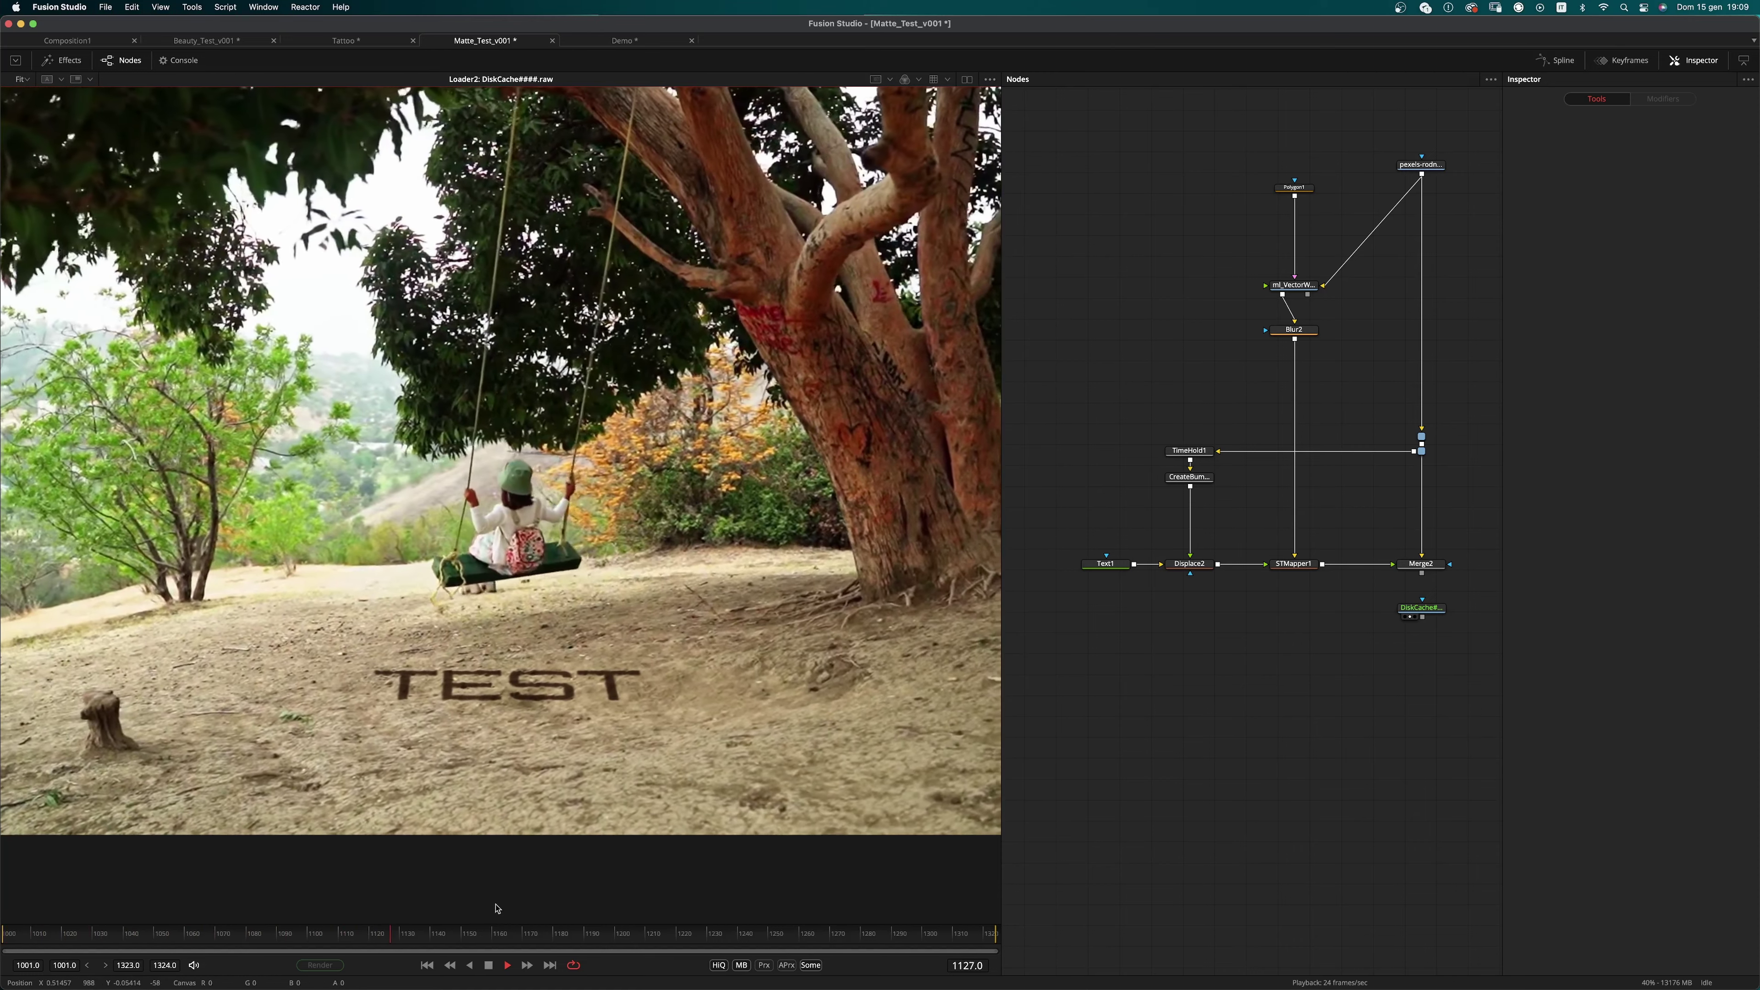
left_click(488, 966)
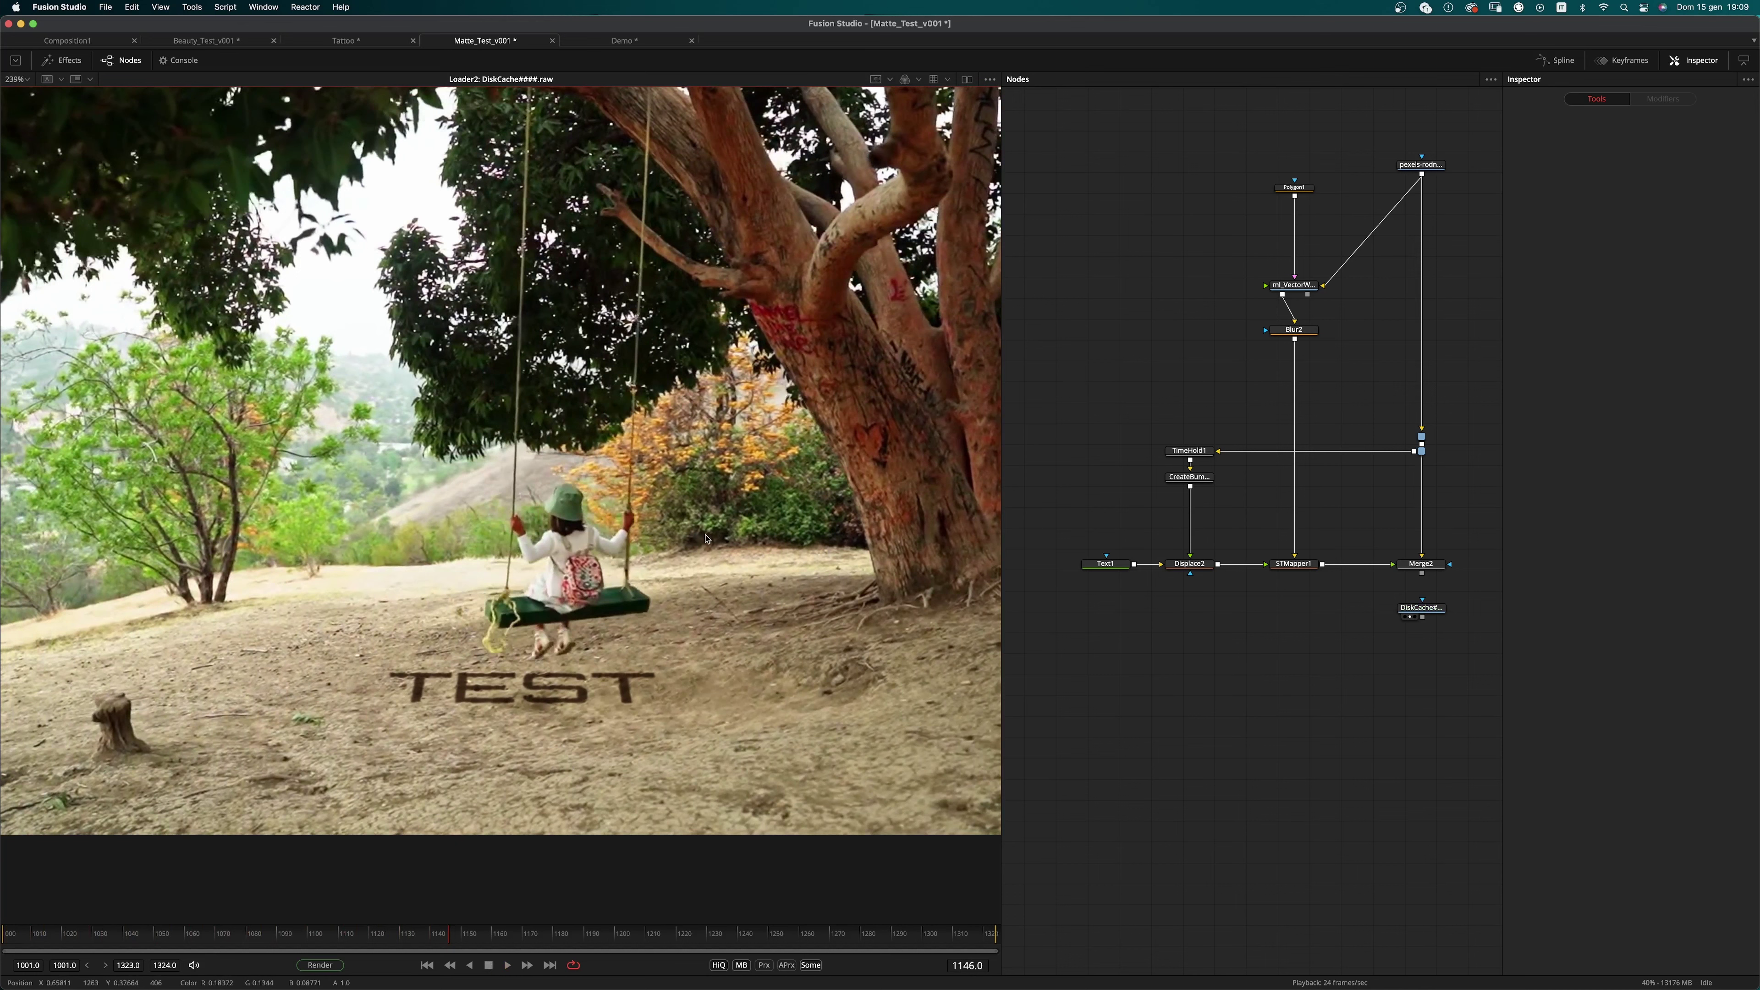
Step: Switch to the Tattoo composition and show the Gamut1 output of the source footage in the viewer
left_click(344, 43)
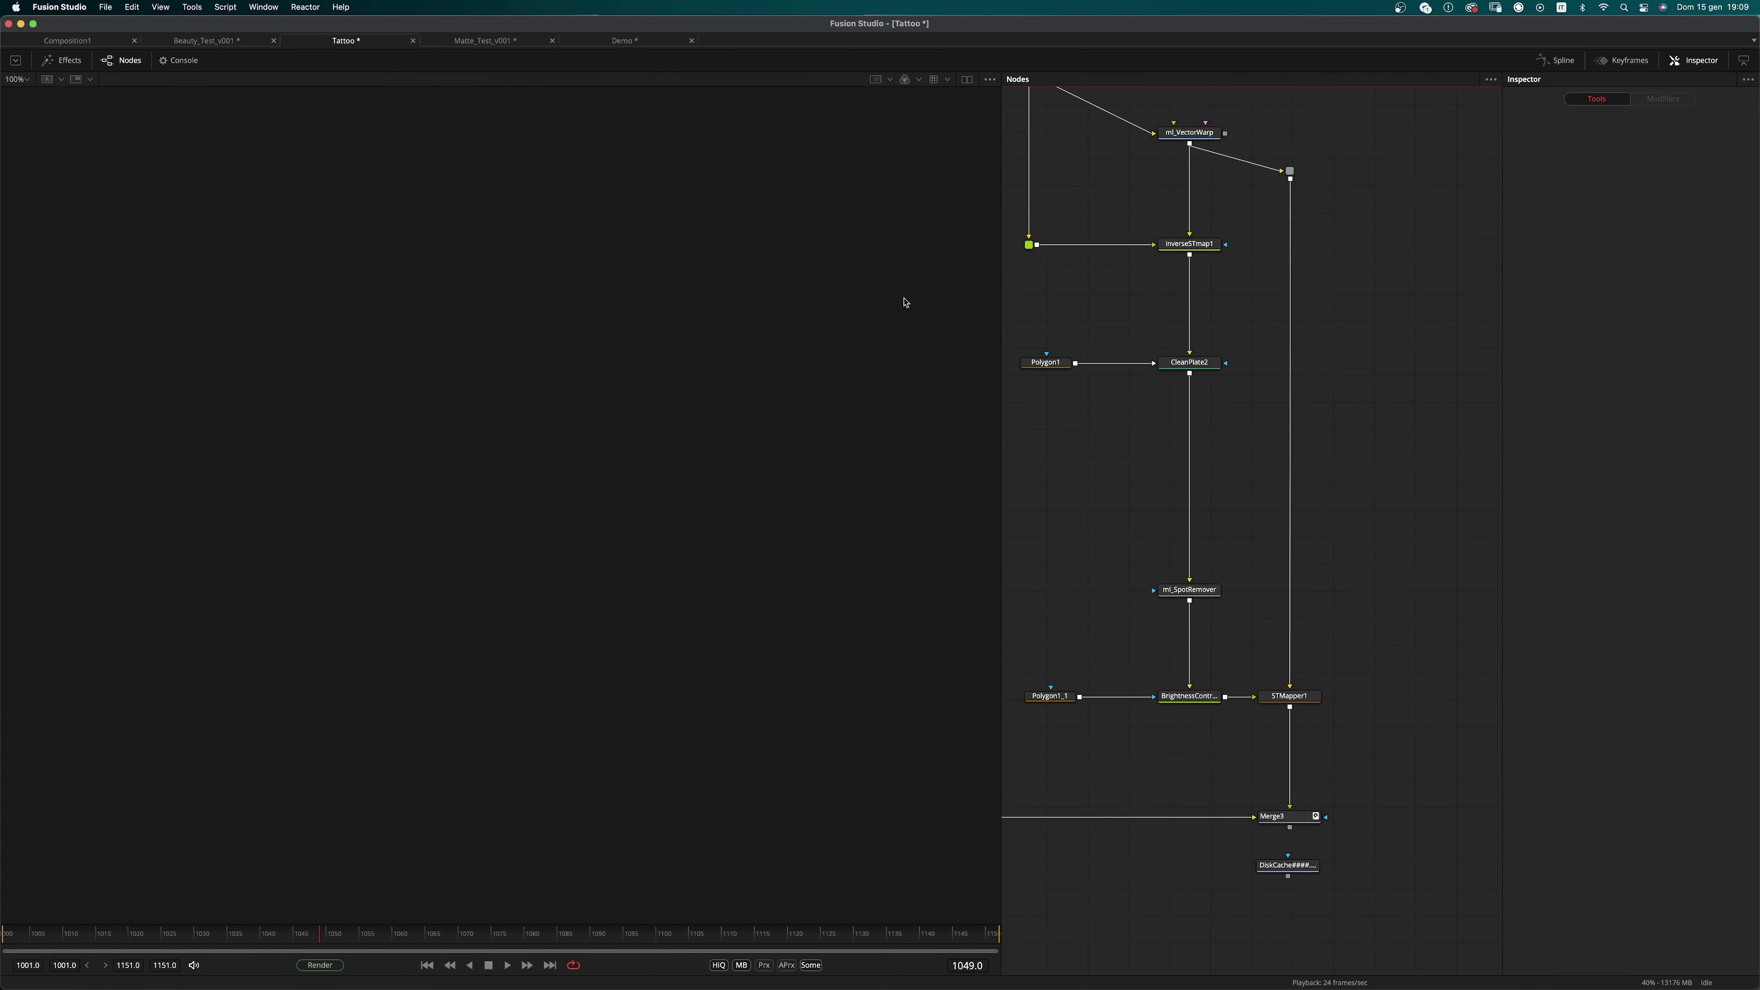
left_click_drag(1220, 274, 1272, 467)
scroll(1273, 463, "down", 3)
left_click_drag(1186, 297, 658, 455)
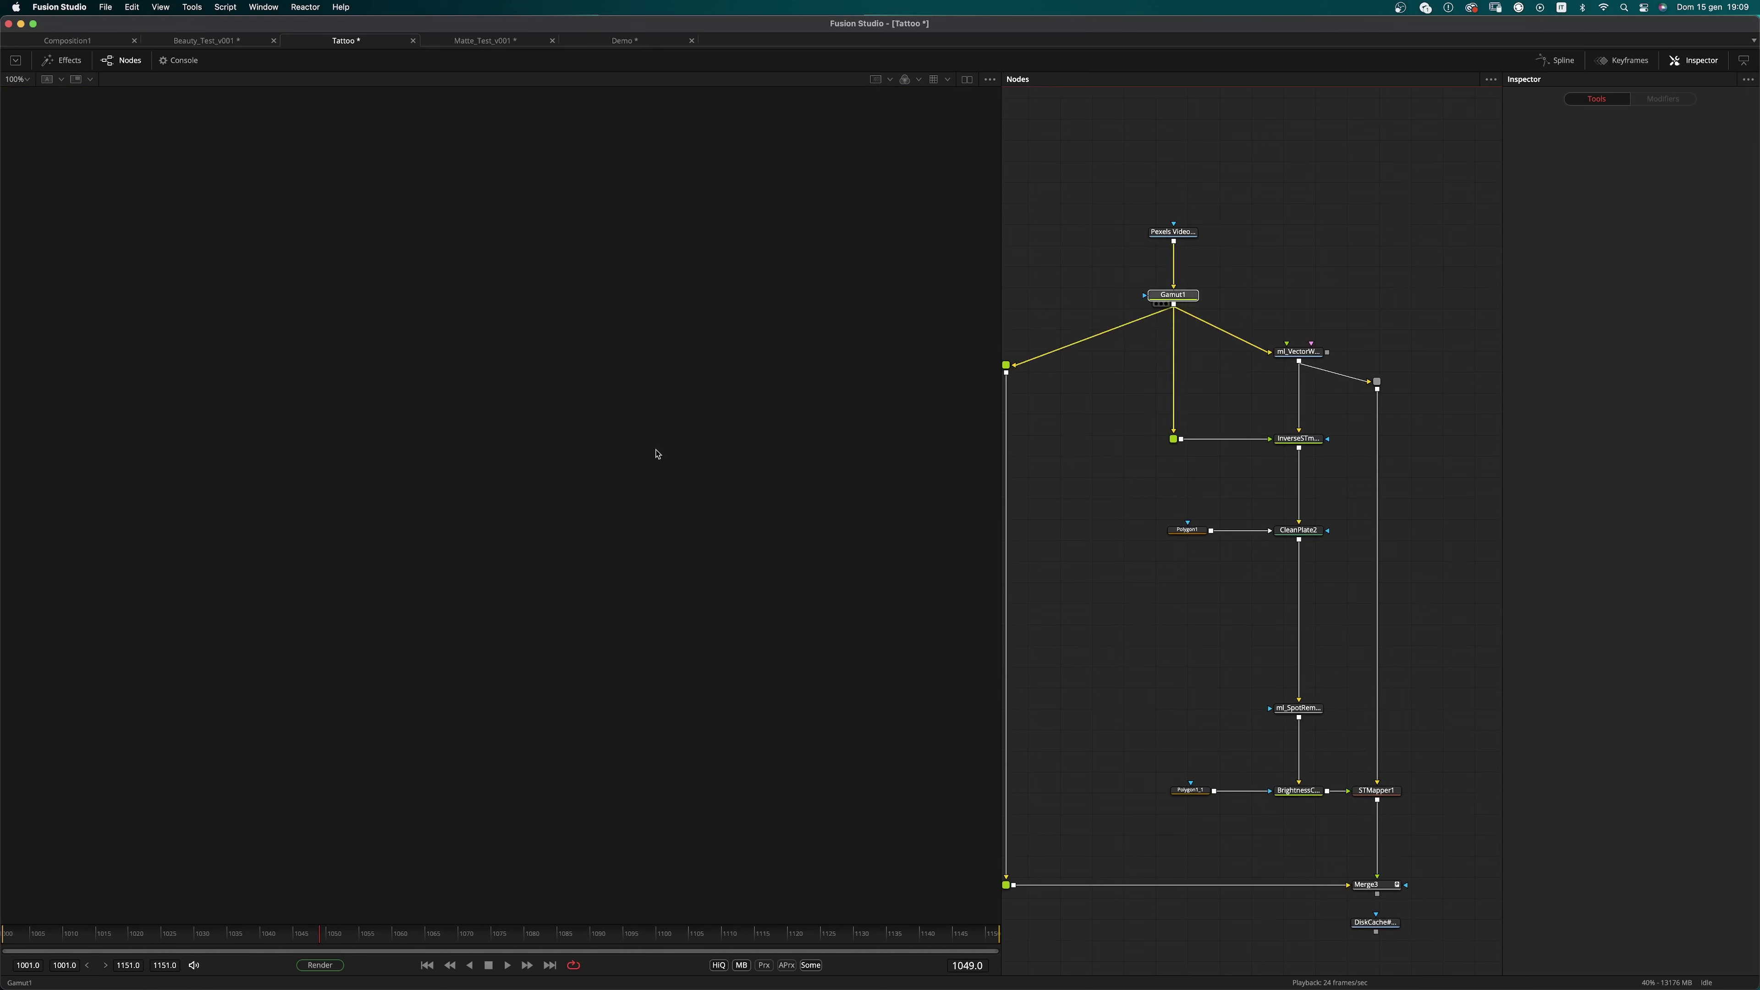
key("1")
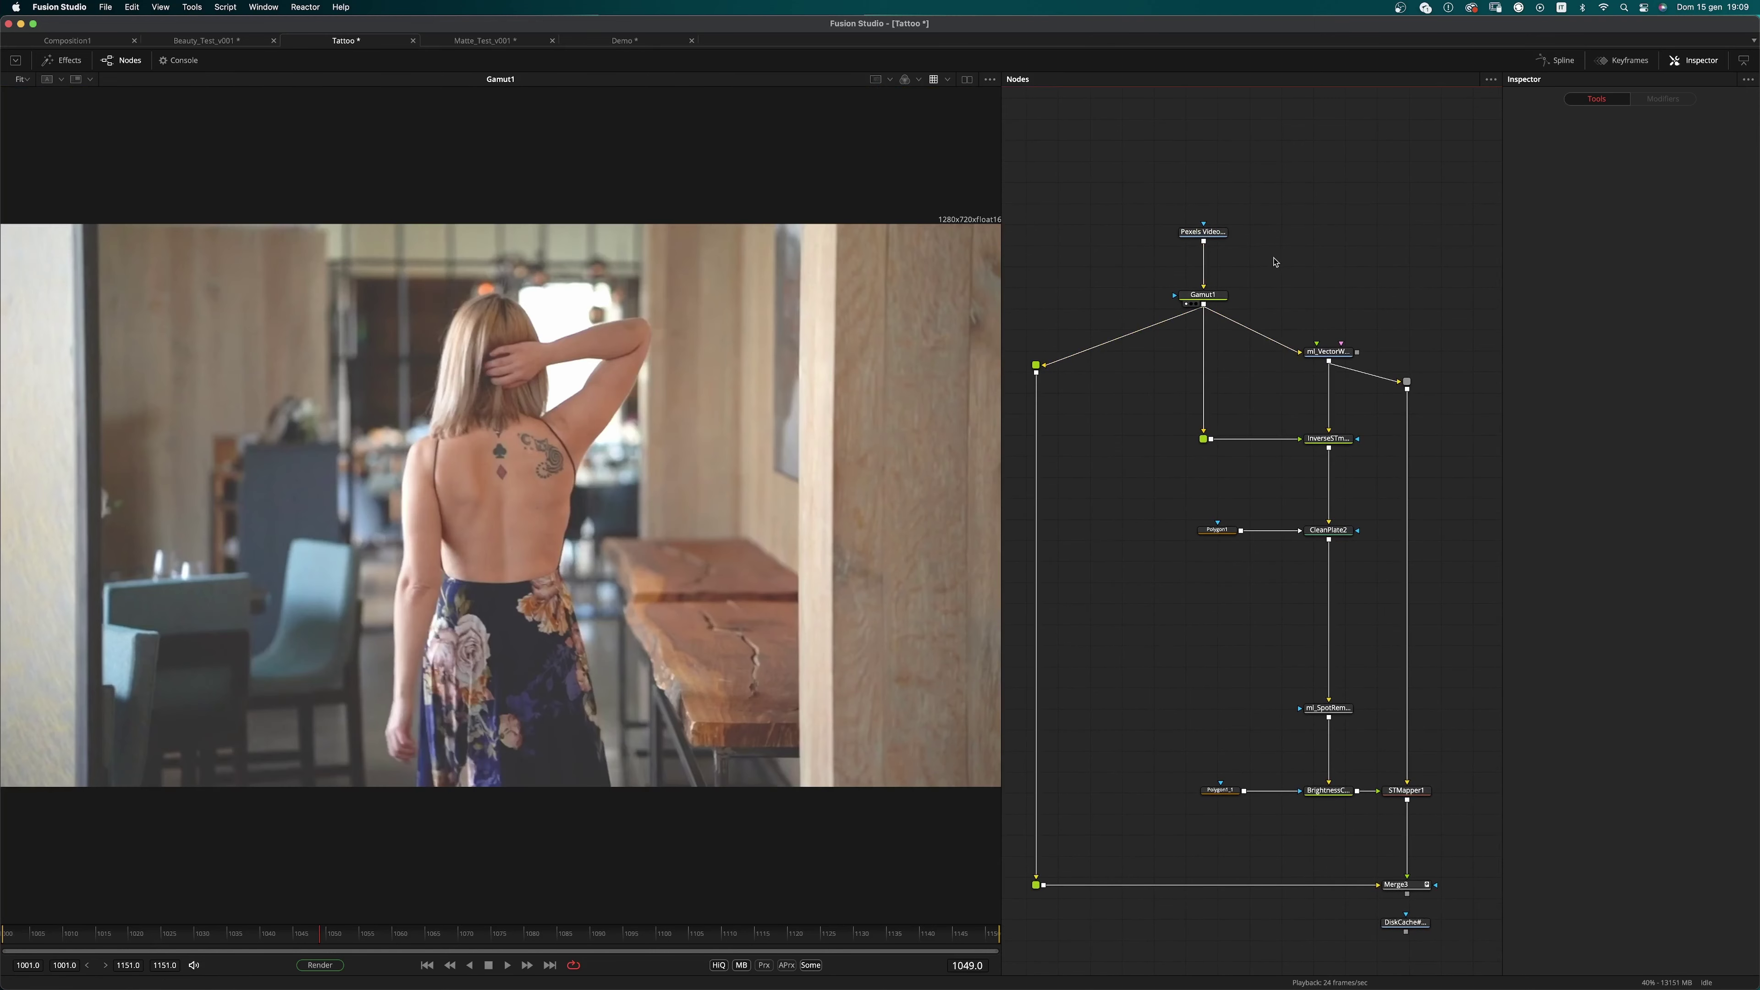
Step: Examine the settings and connections of the ml_VectorWarp and InverseSTmap1 nodes
left_click(1332, 352)
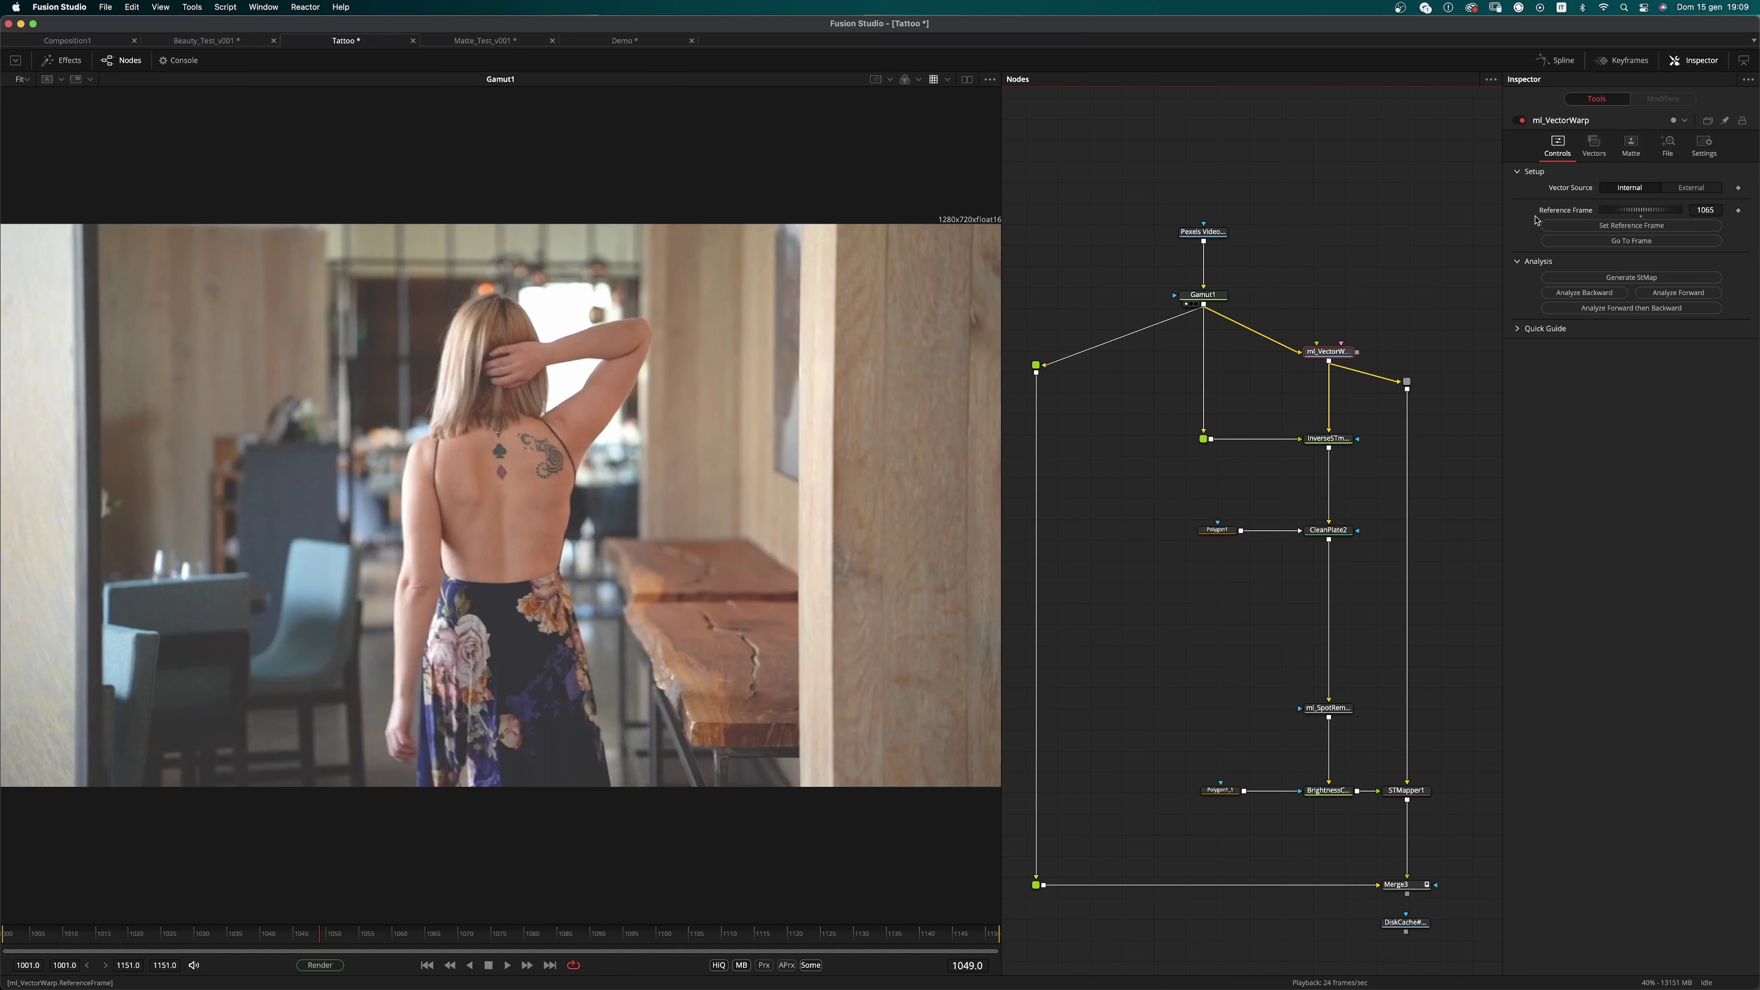
scroll(1257, 503, "up", 3)
left_click(1283, 424)
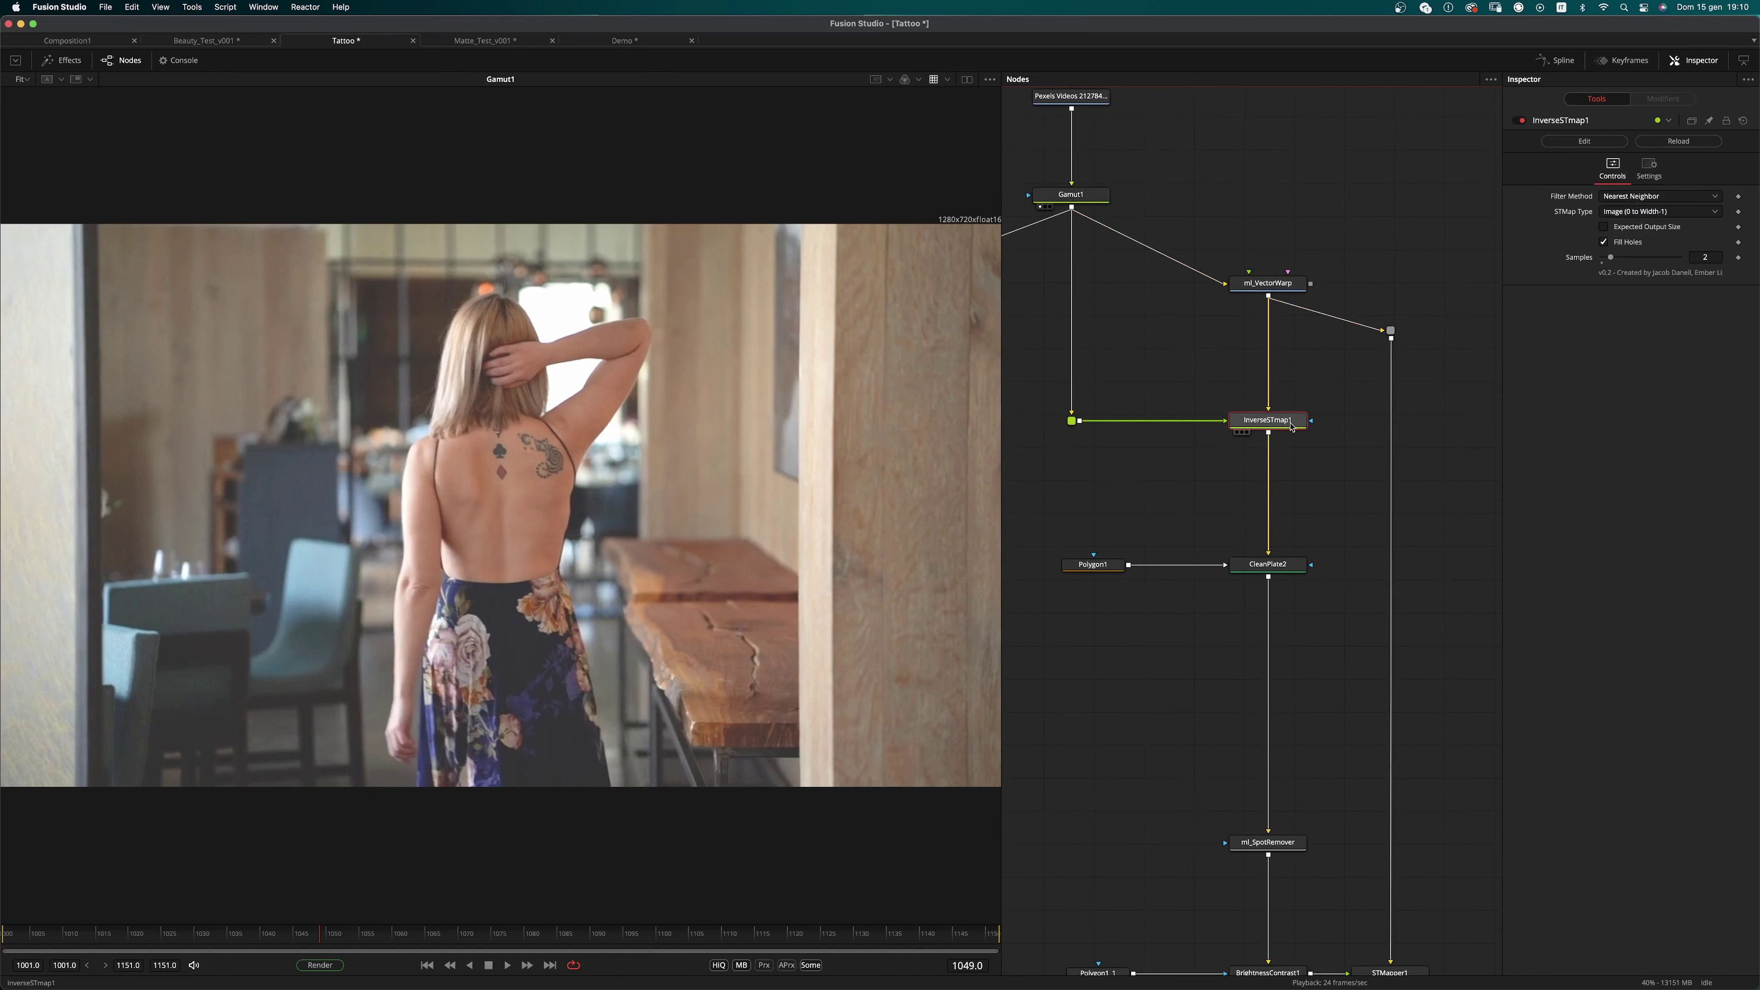
left_click_drag(1291, 423, 1308, 435)
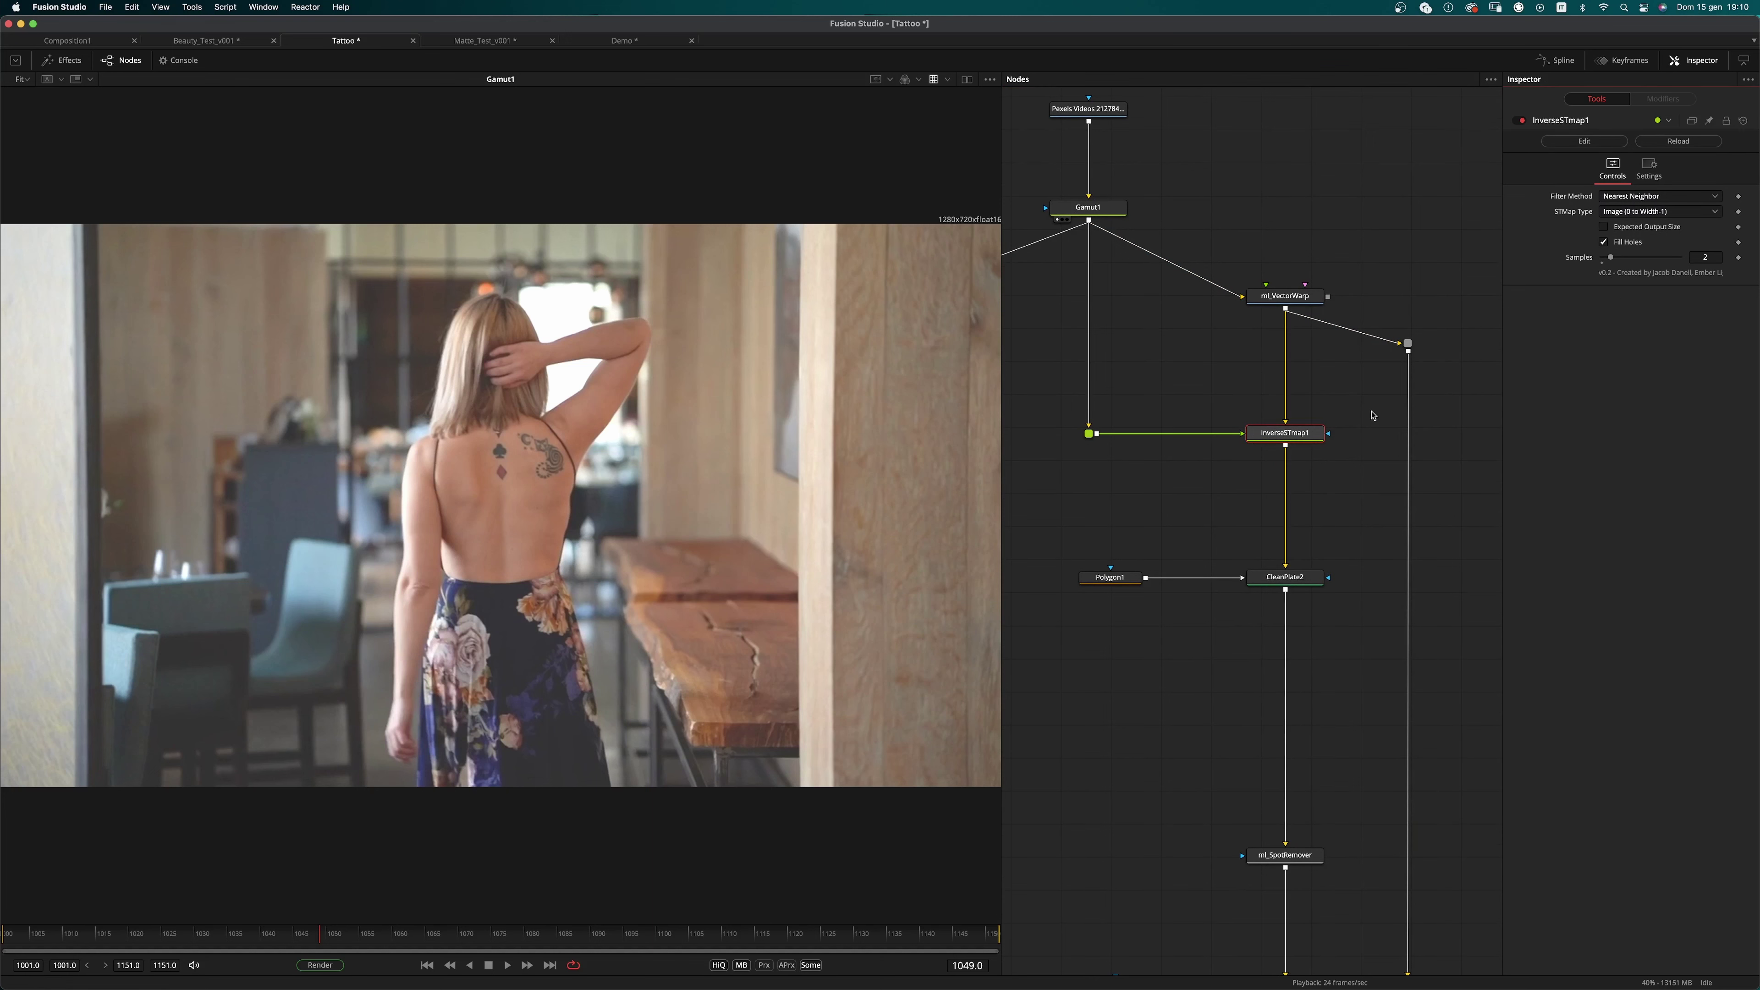
left_click_drag(1361, 435, 1374, 445)
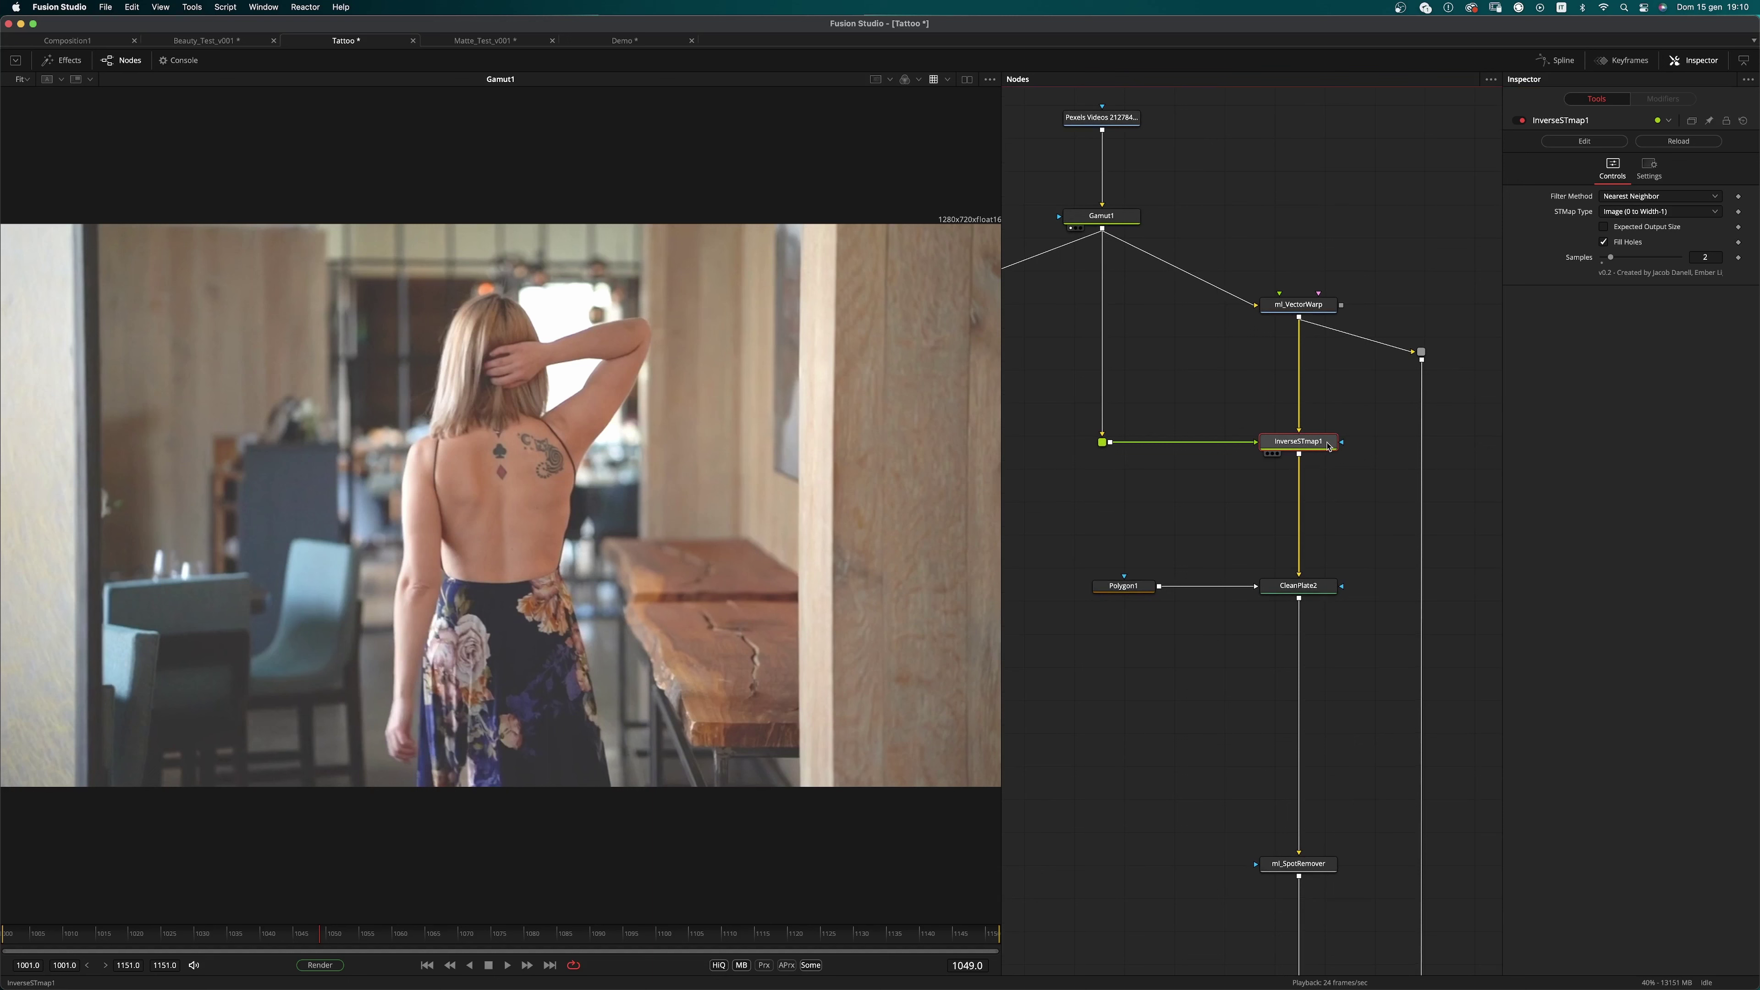
scroll(1326, 448, "up", 2)
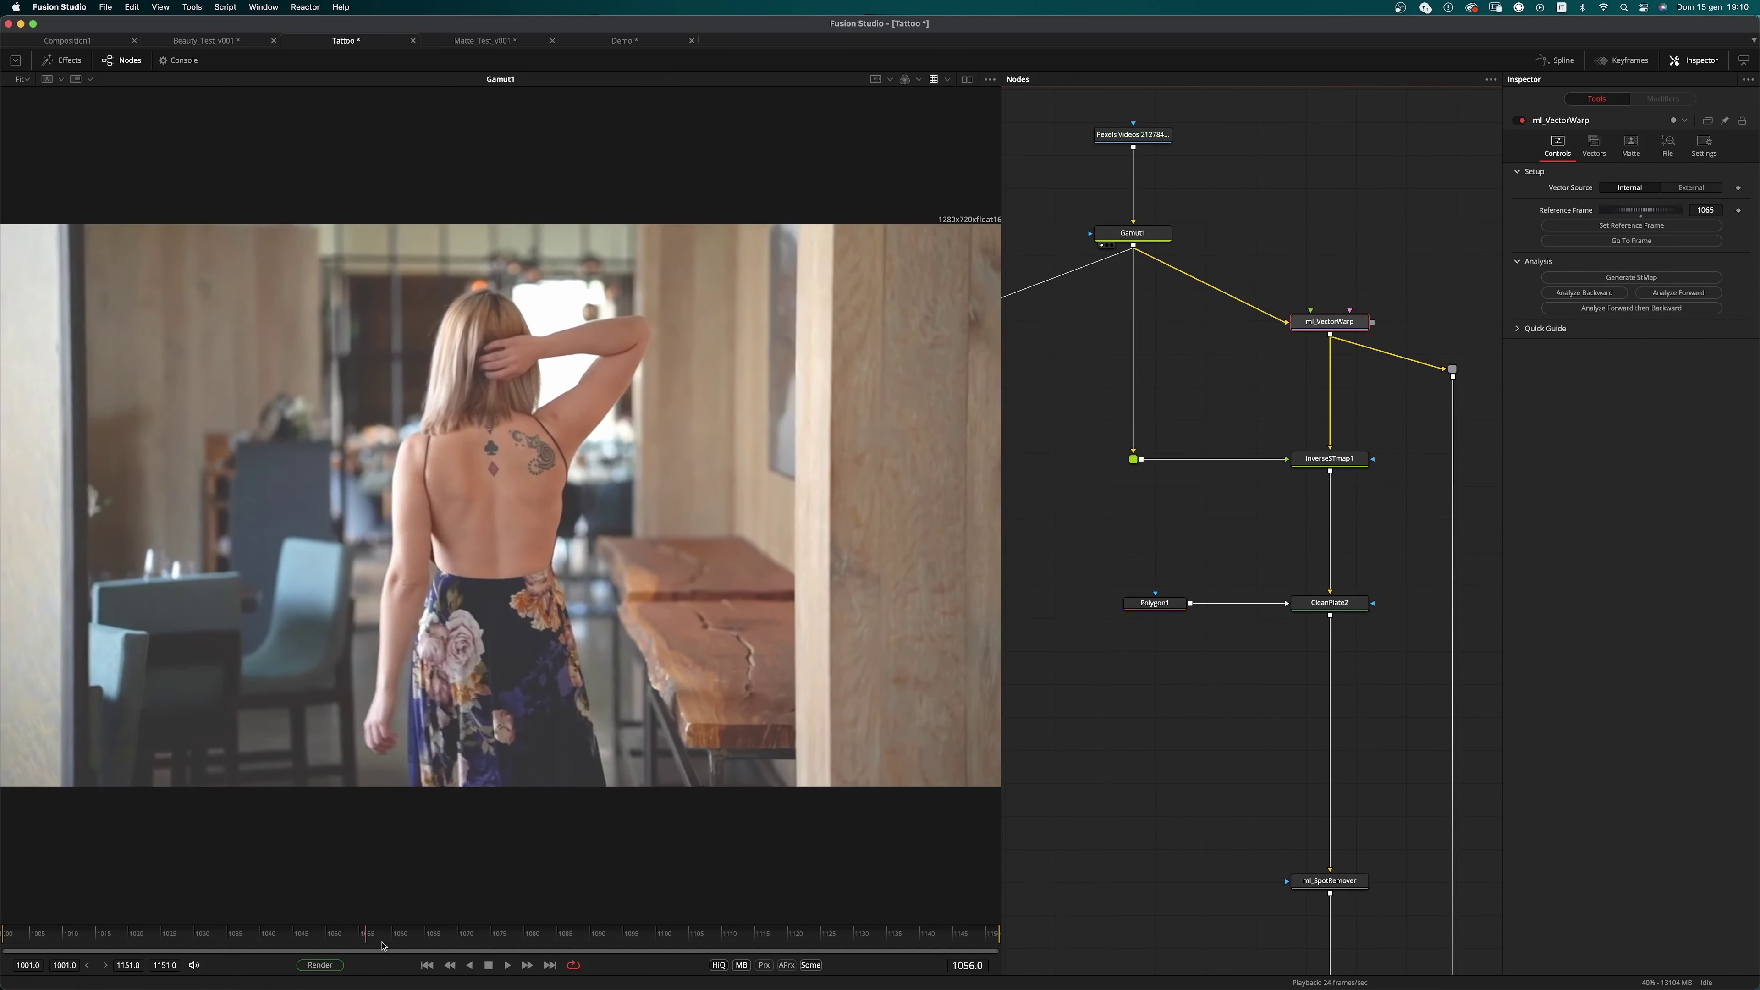
Step: Scrub the tattoo footage, show the ml_VectorWarp STMap in the viewer, and go to its reference frame 1065
left_click(311, 934)
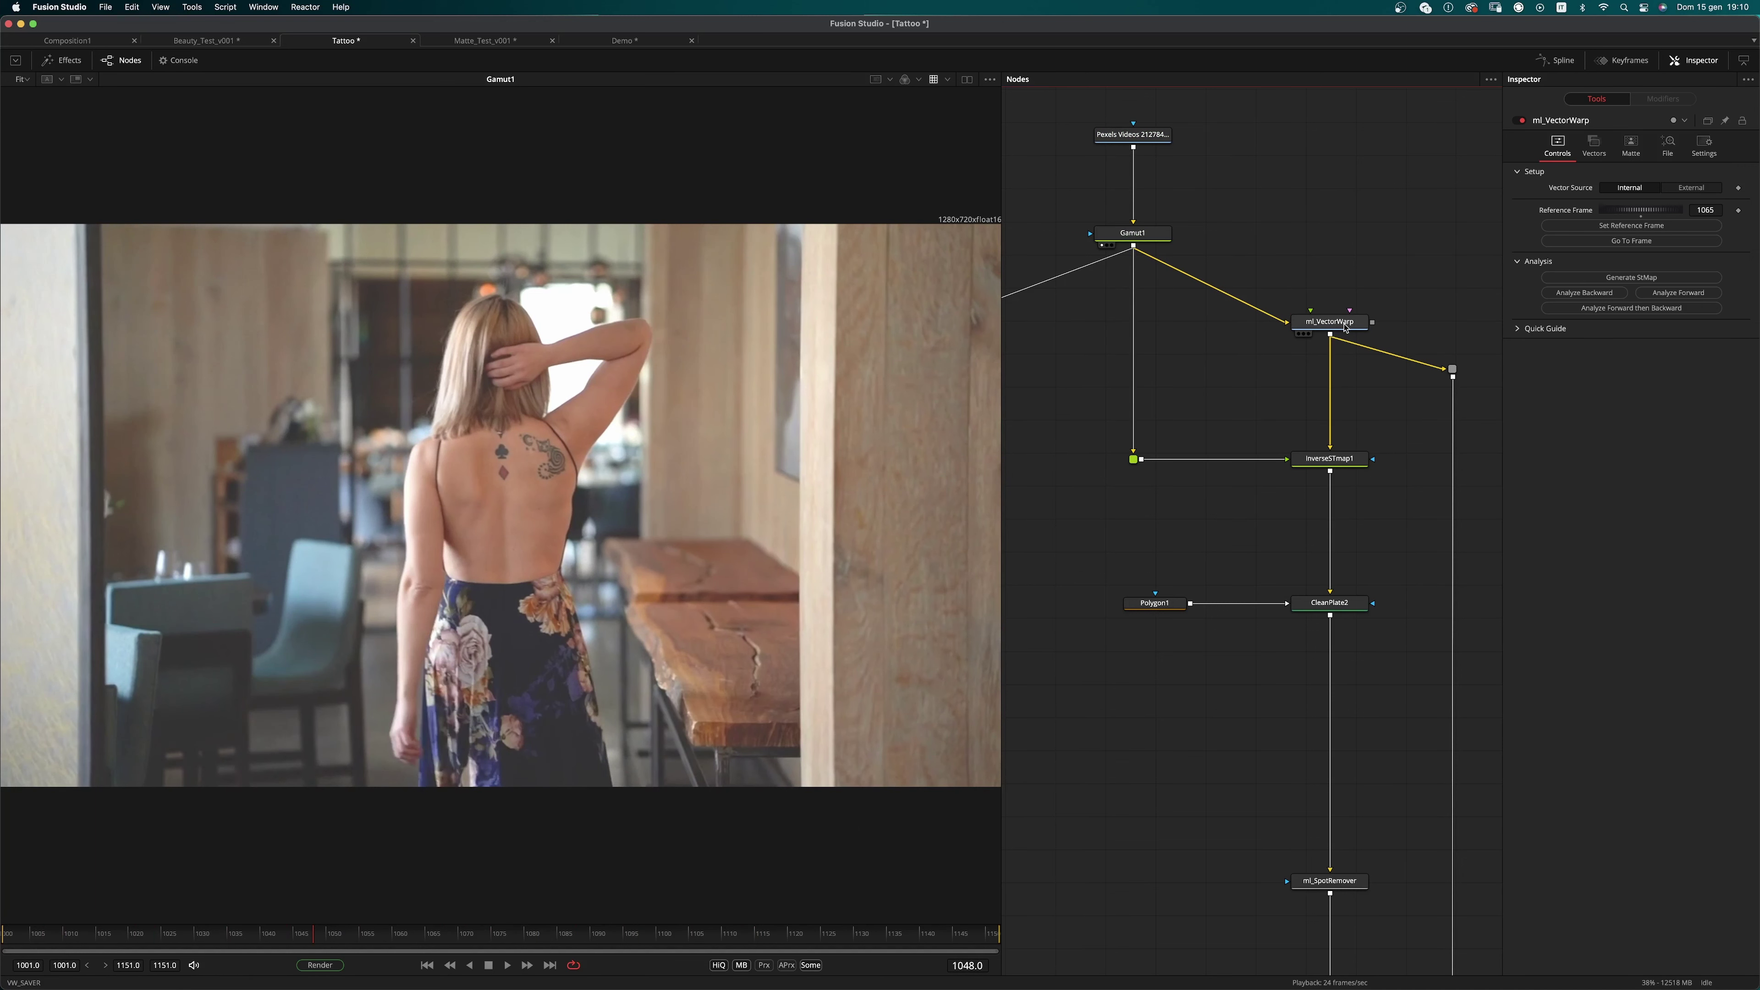
left_click_drag(1347, 323, 797, 460)
key("1")
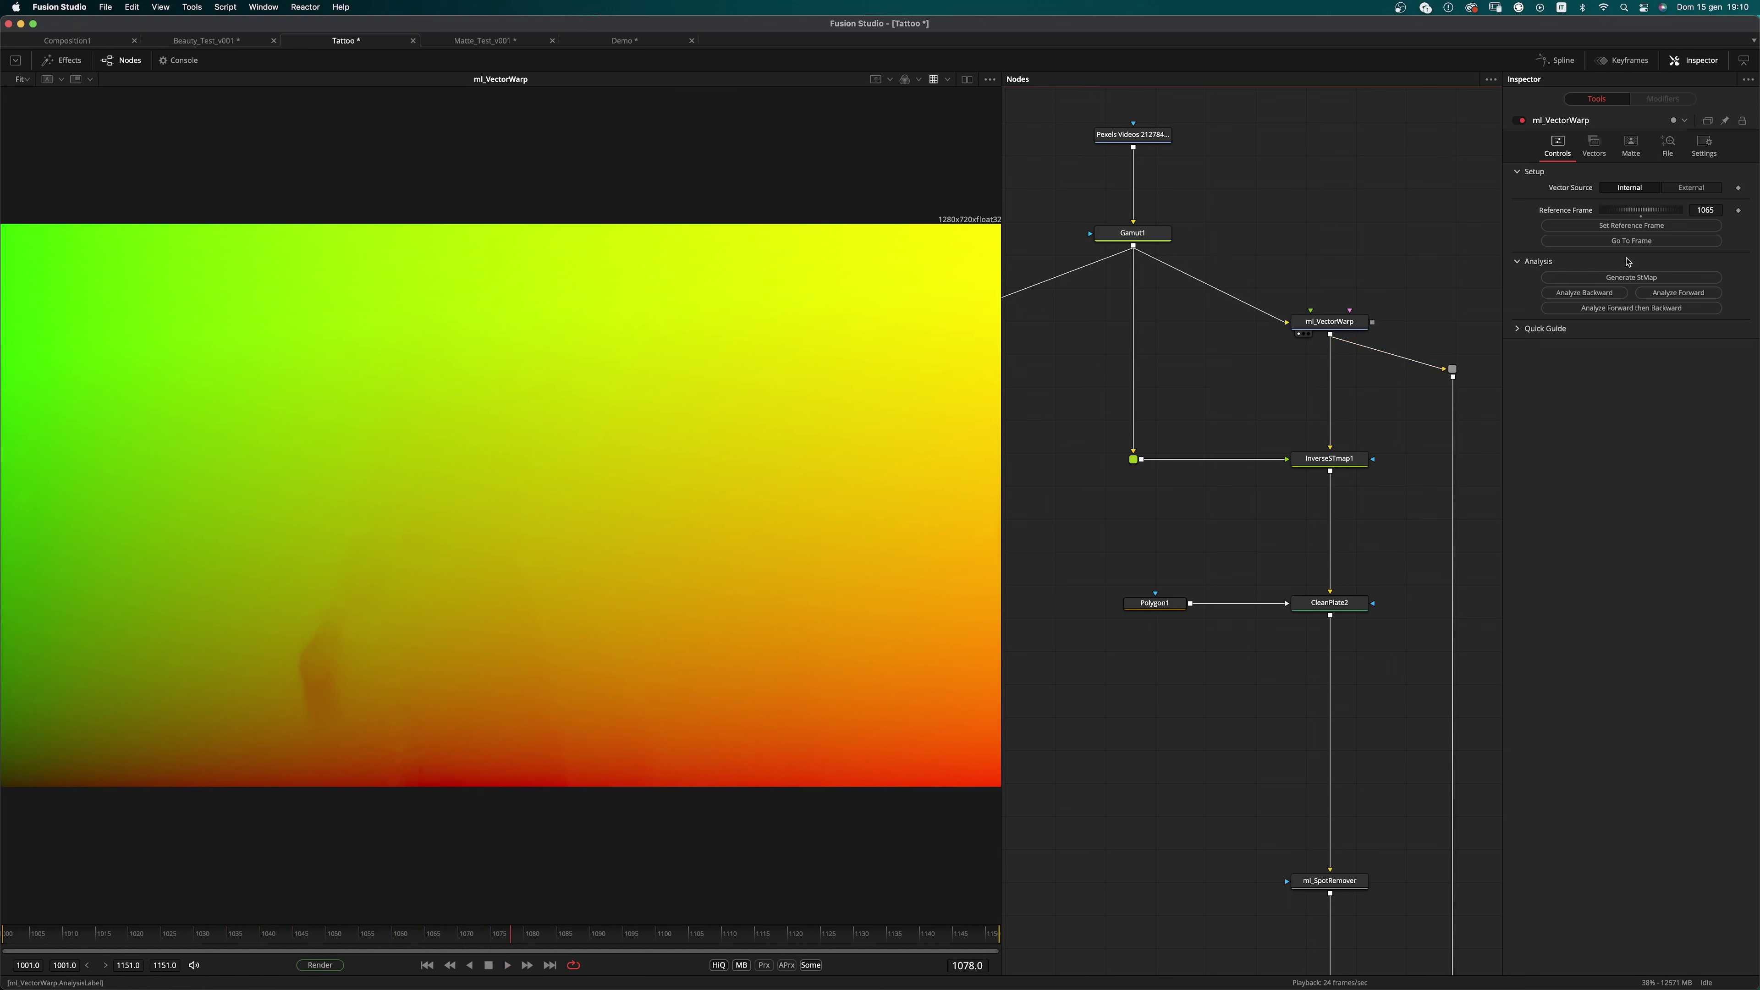
left_click(1627, 244)
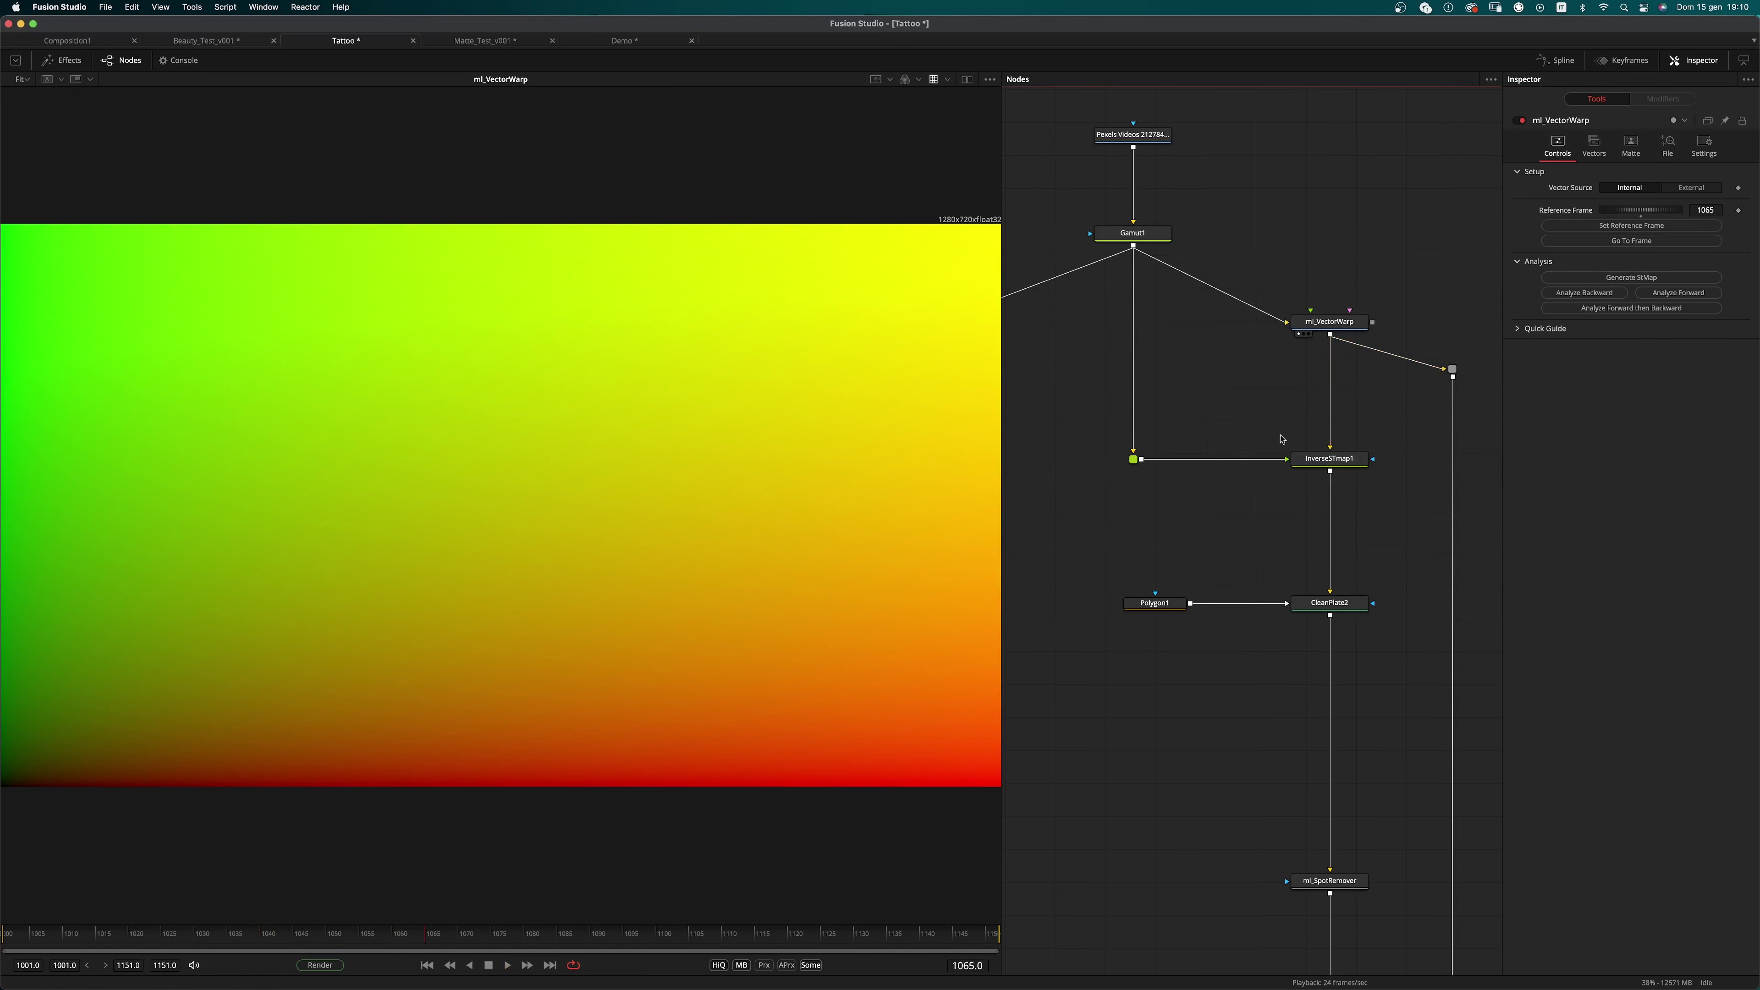
Step: Show the InverseSTmap1 output, scrub through the footage, and compare it with the Gamut1 source at frame 1001
left_click_drag(1346, 465, 833, 511)
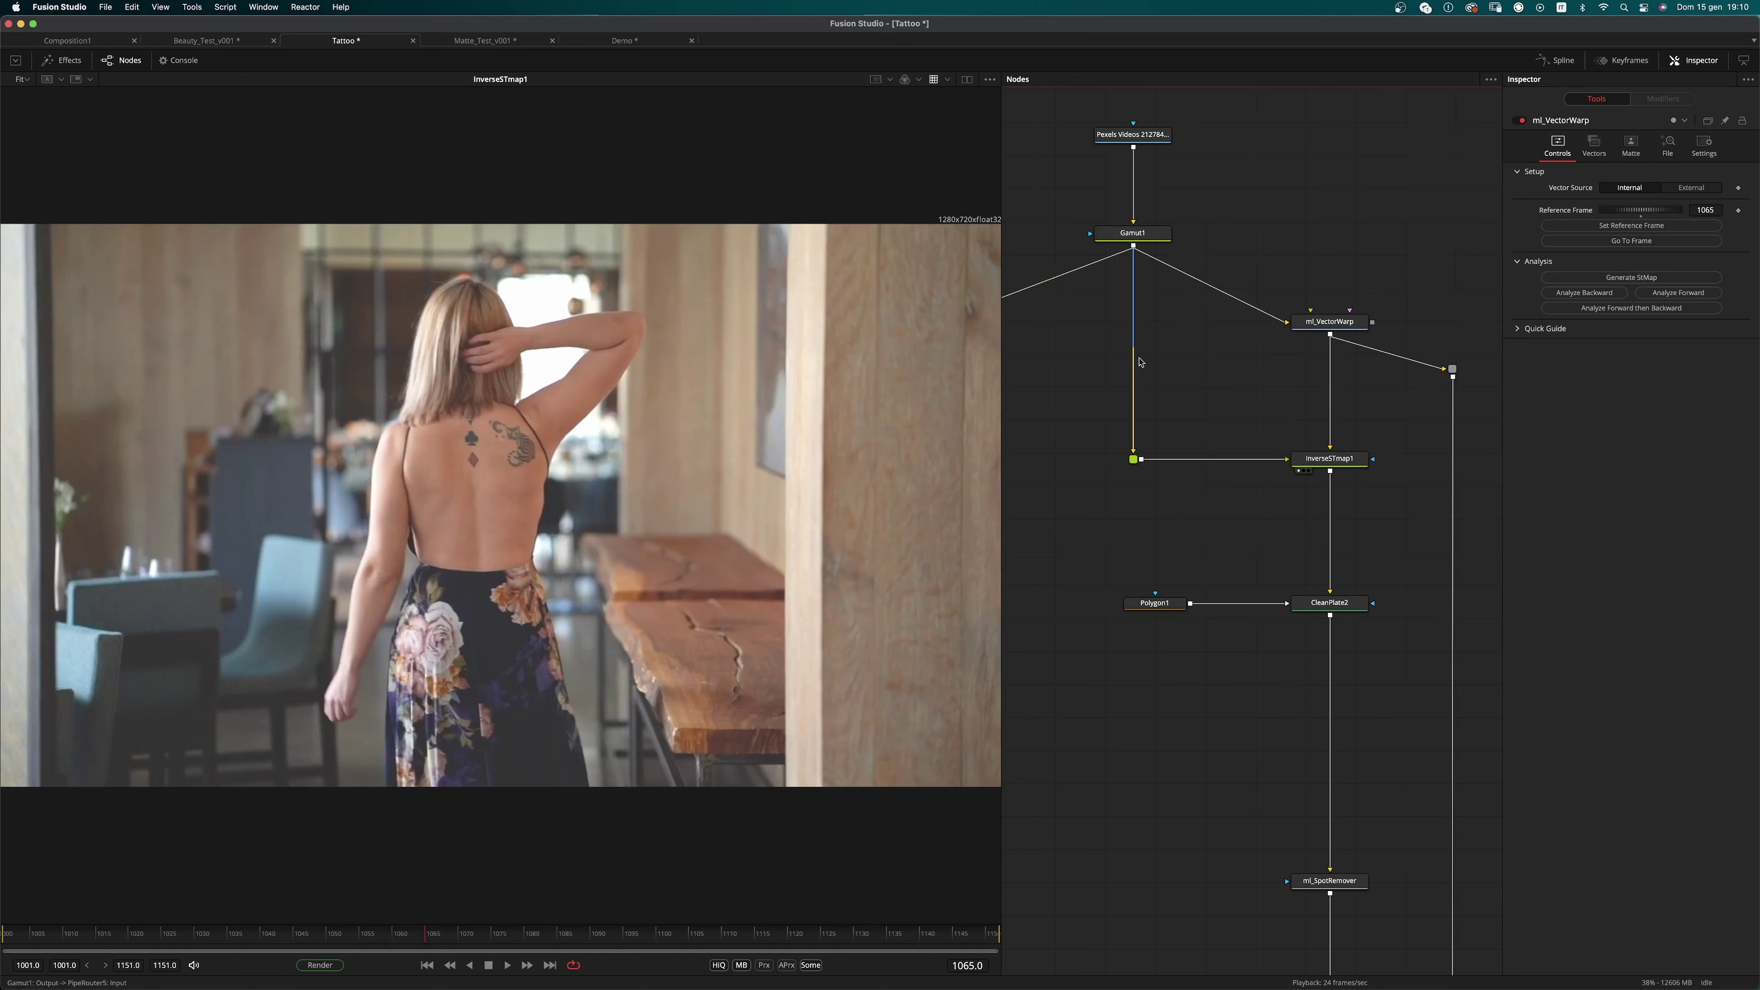
left_click(1333, 463)
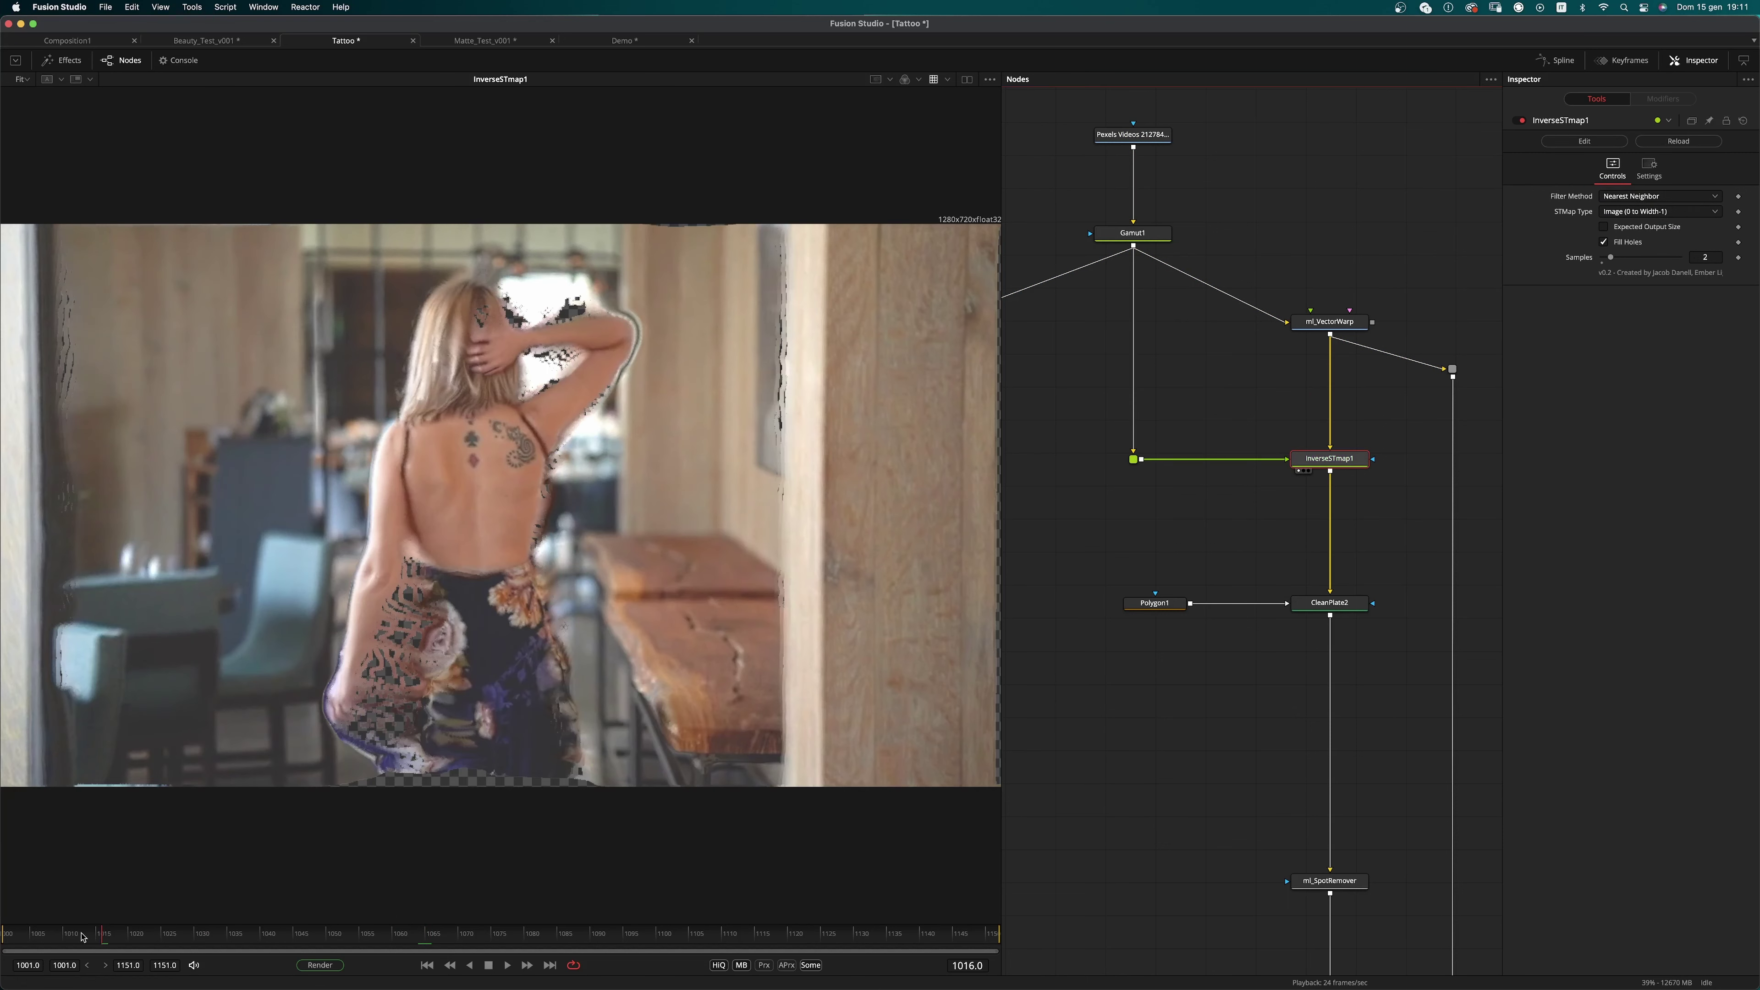
key("Left")
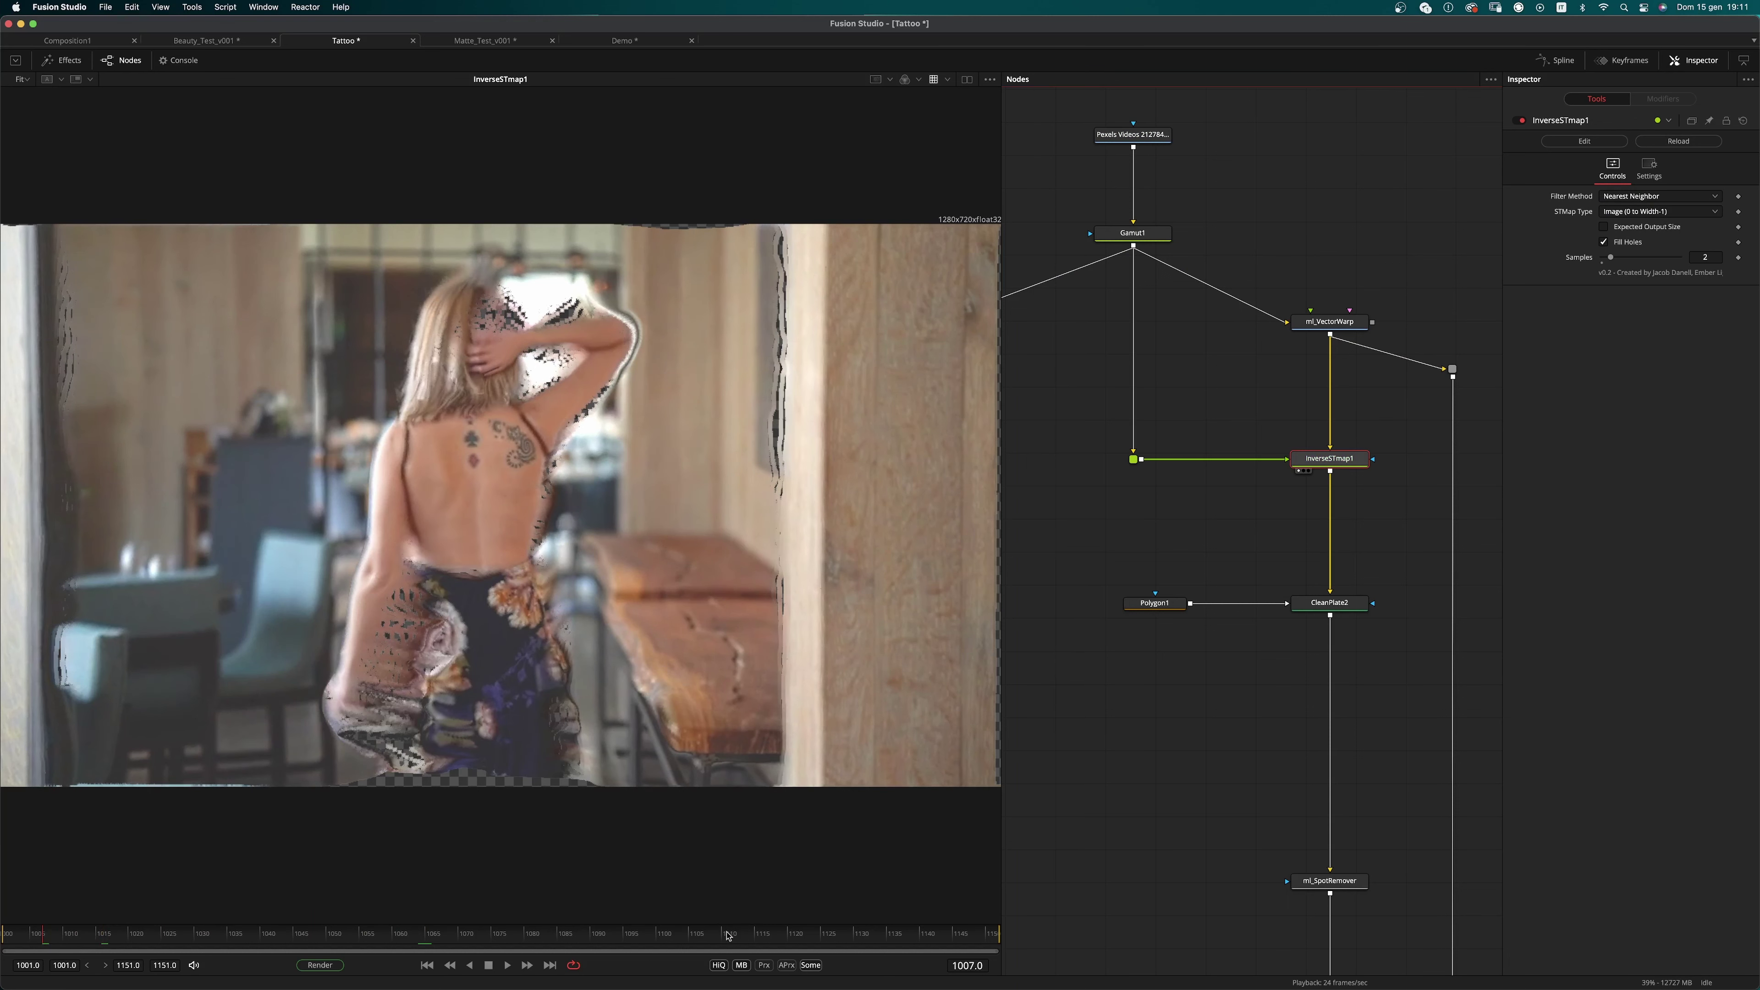
left_click_drag(803, 937, 832, 947)
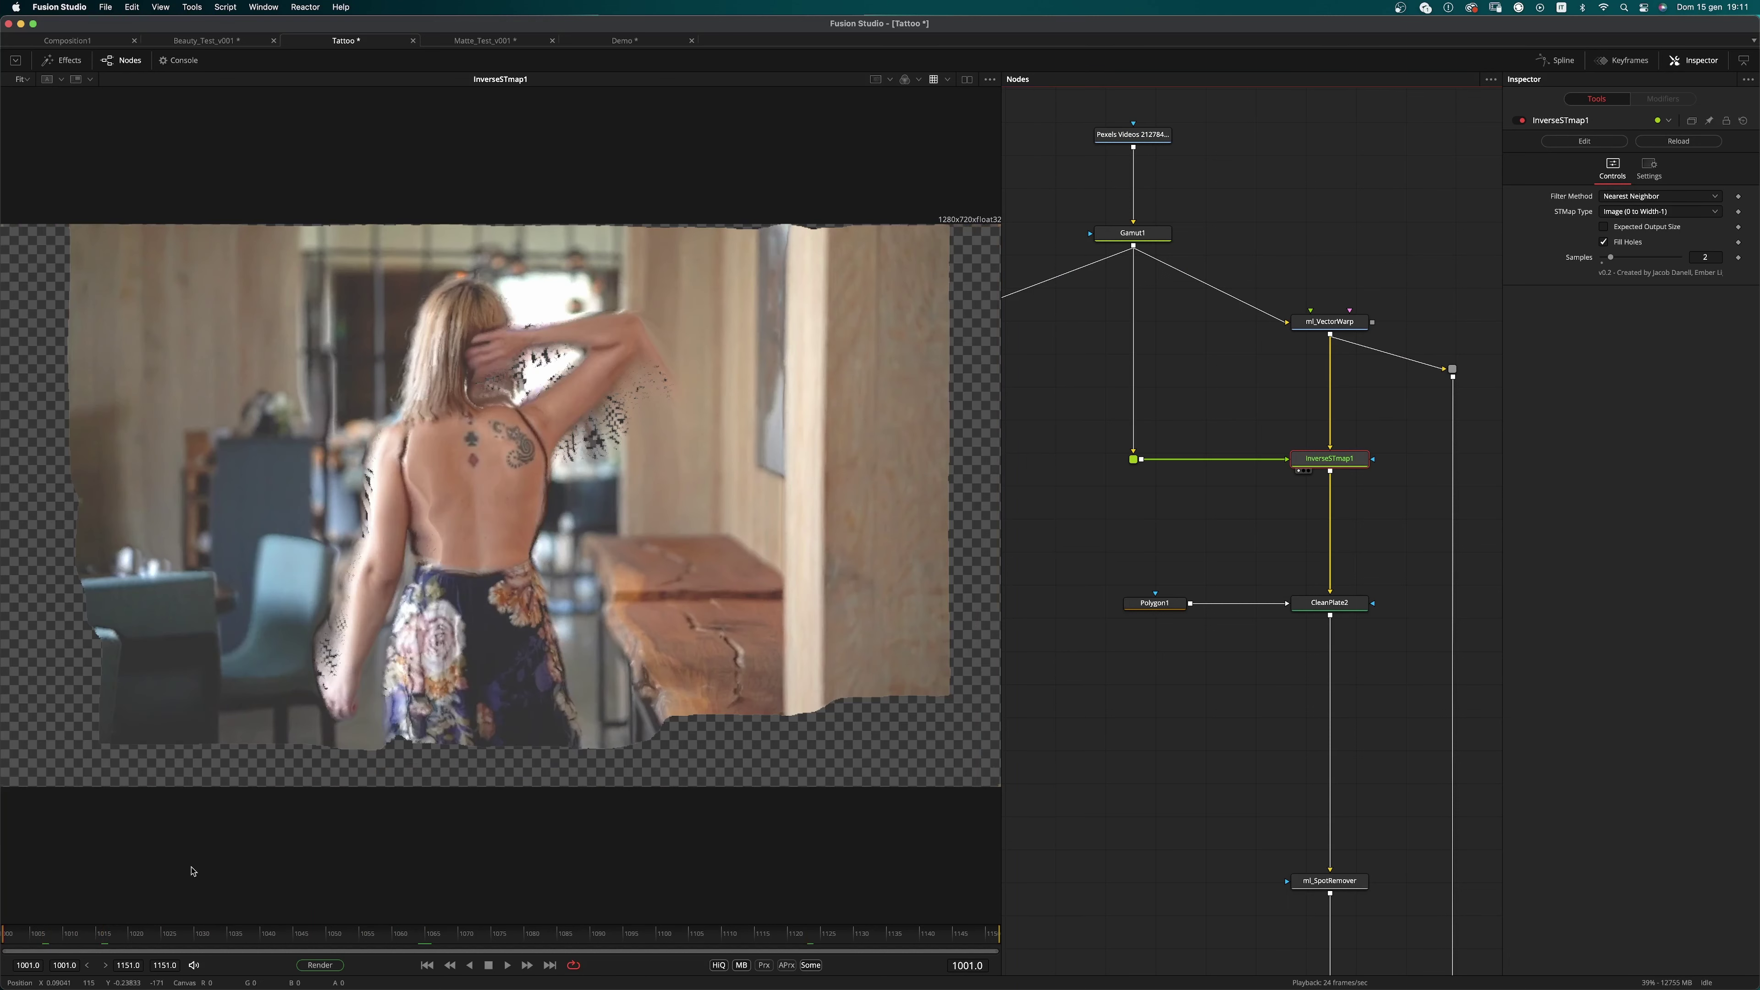
key("1")
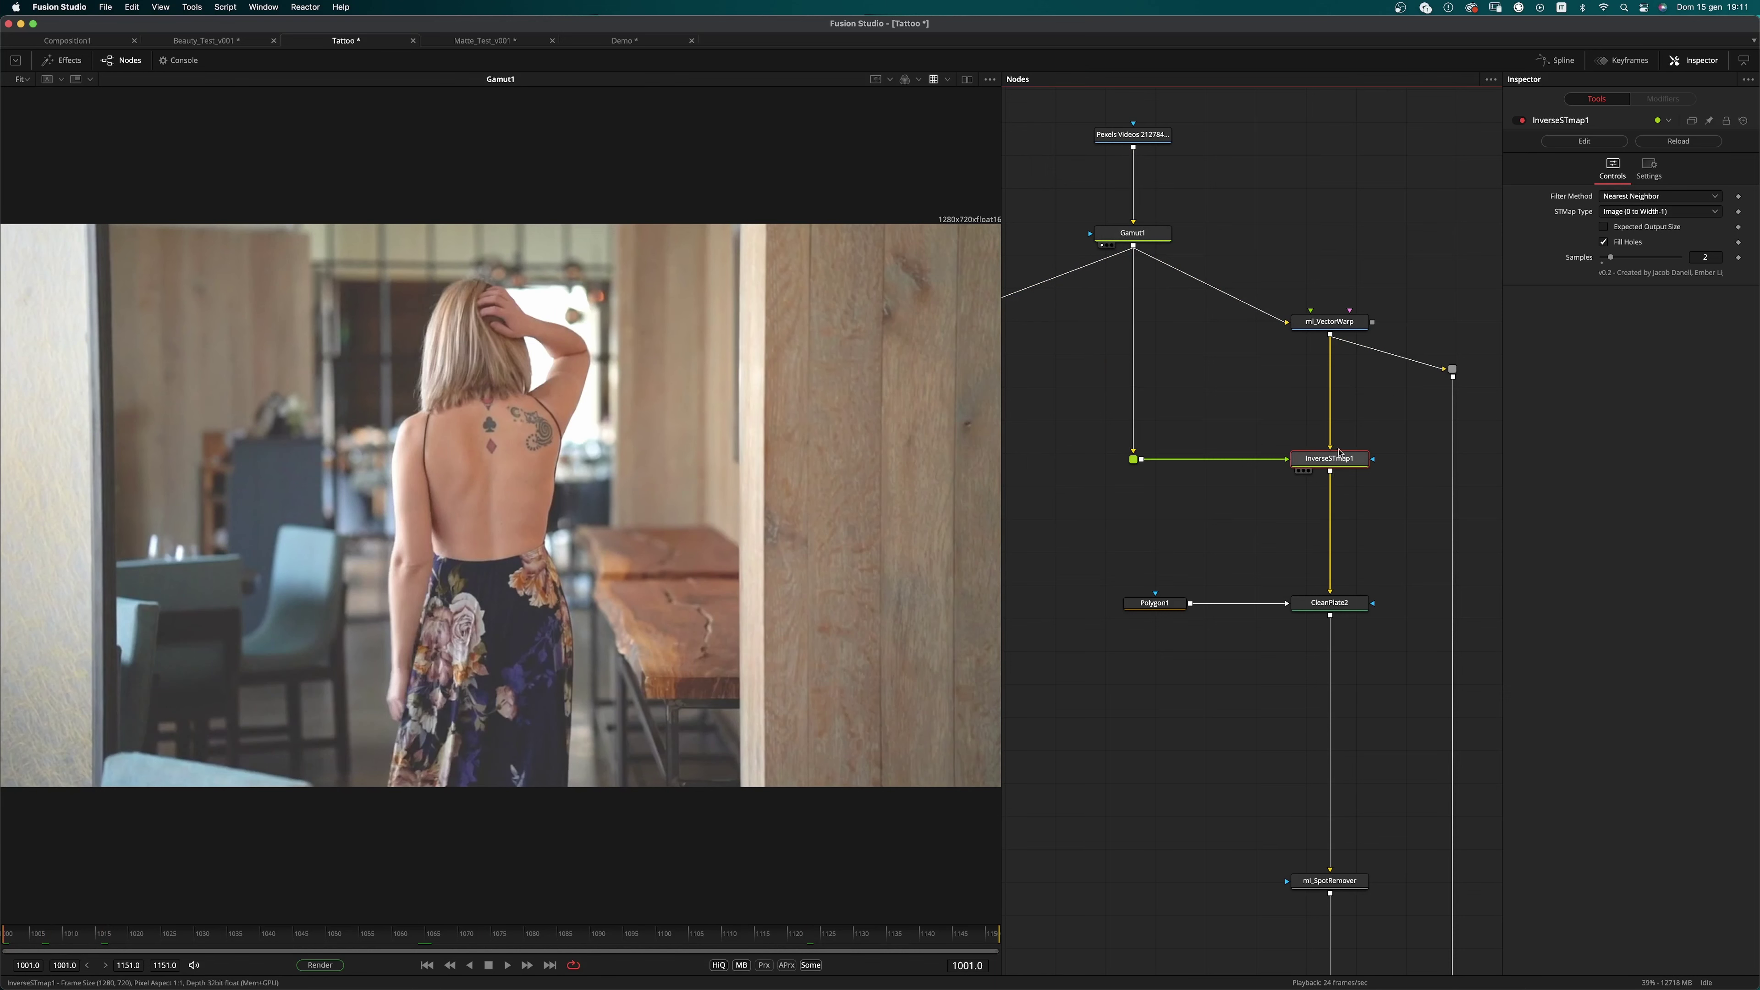
key("1")
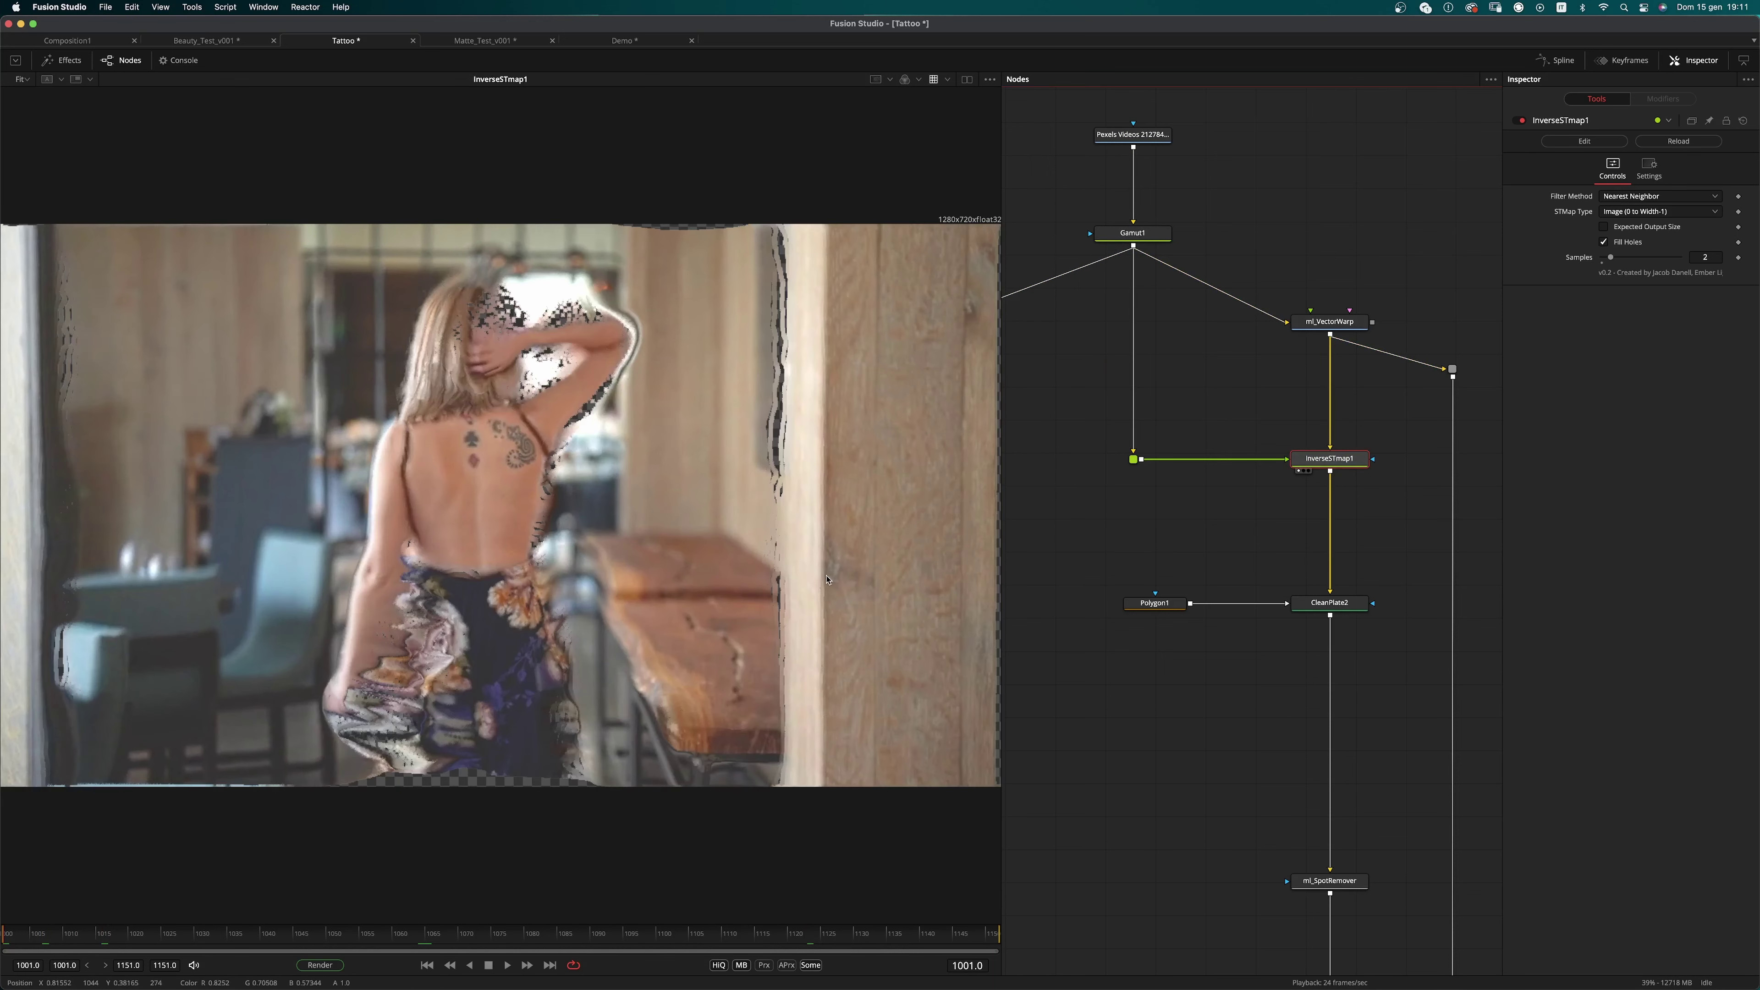
Step: Examine the Polygon1 mask around the shoulder tattoo up close at the ml_VectorWarp reference frame 1065
left_click(1360, 324)
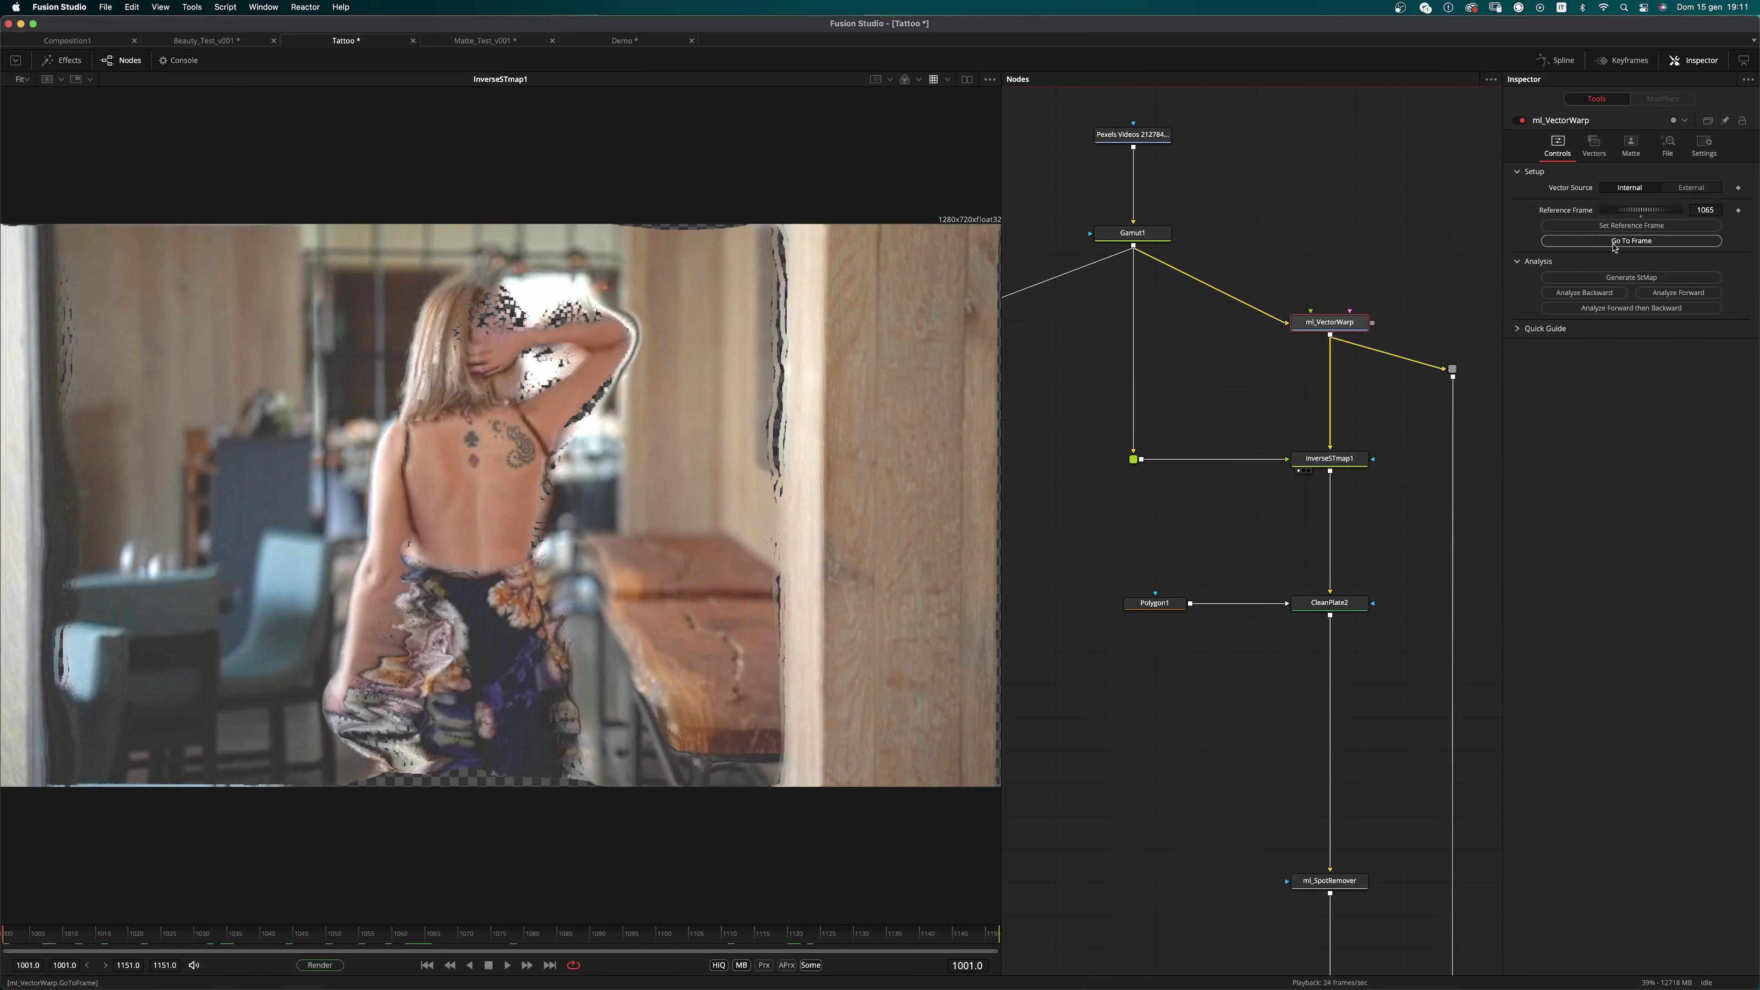
left_click(1618, 241)
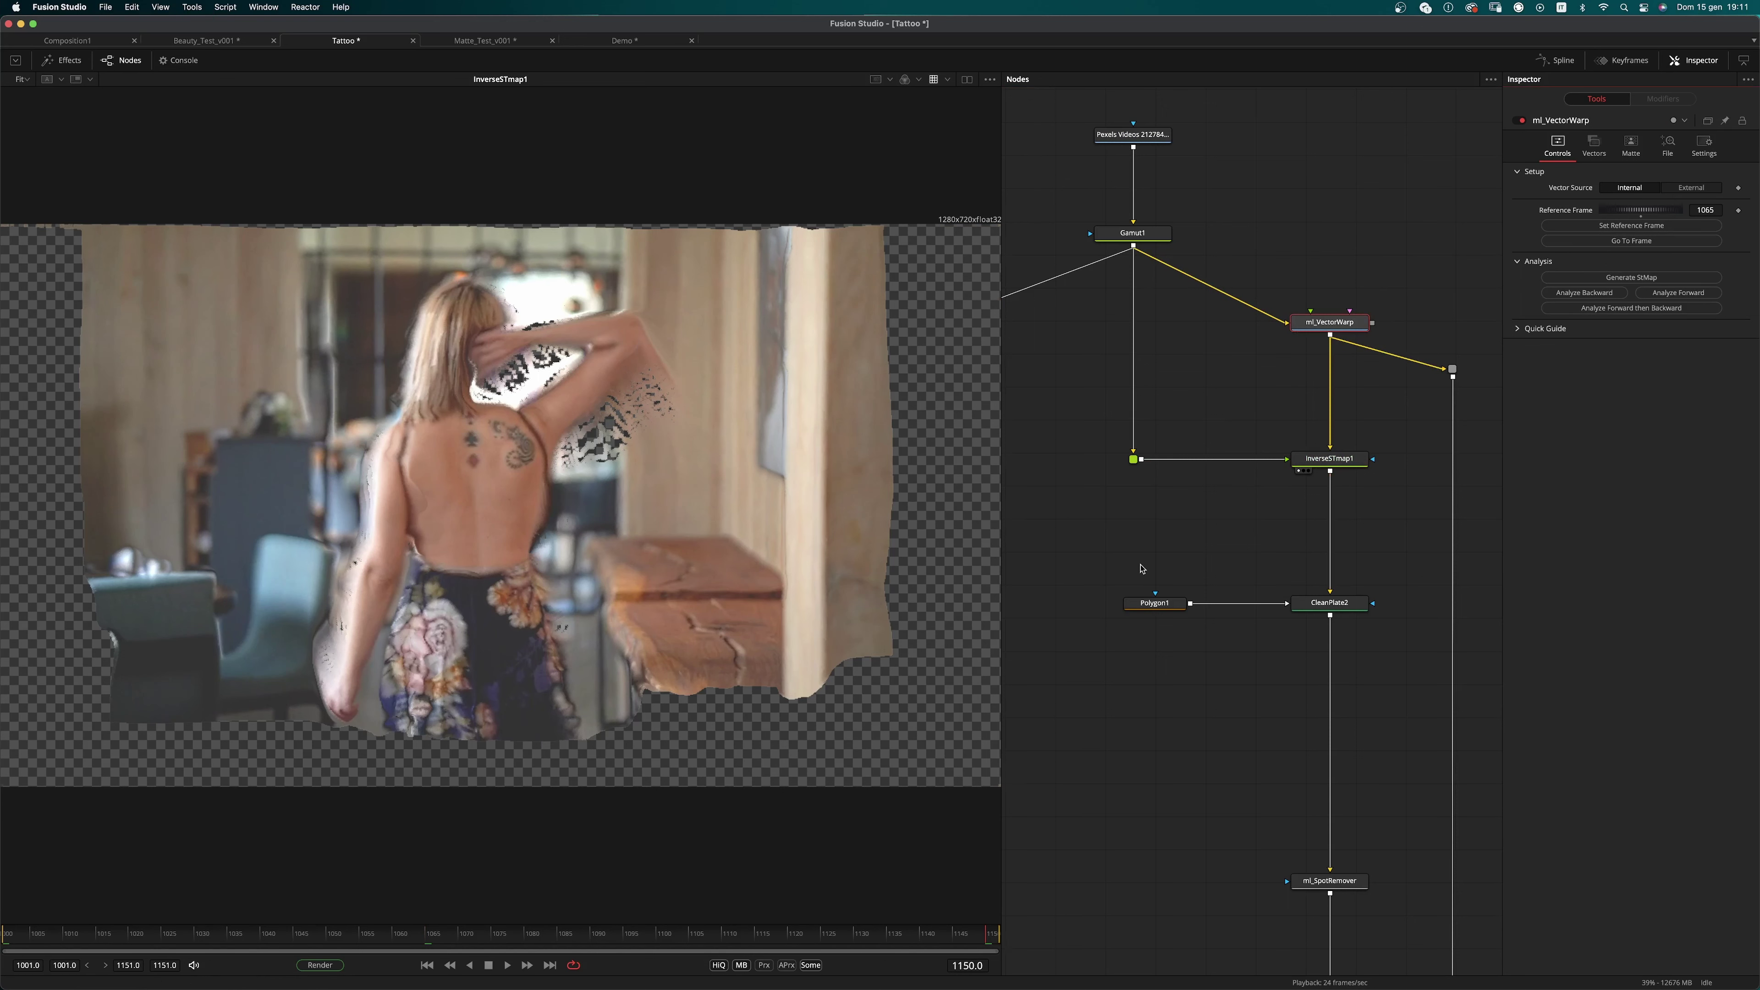
scroll(1141, 568, "down", 5)
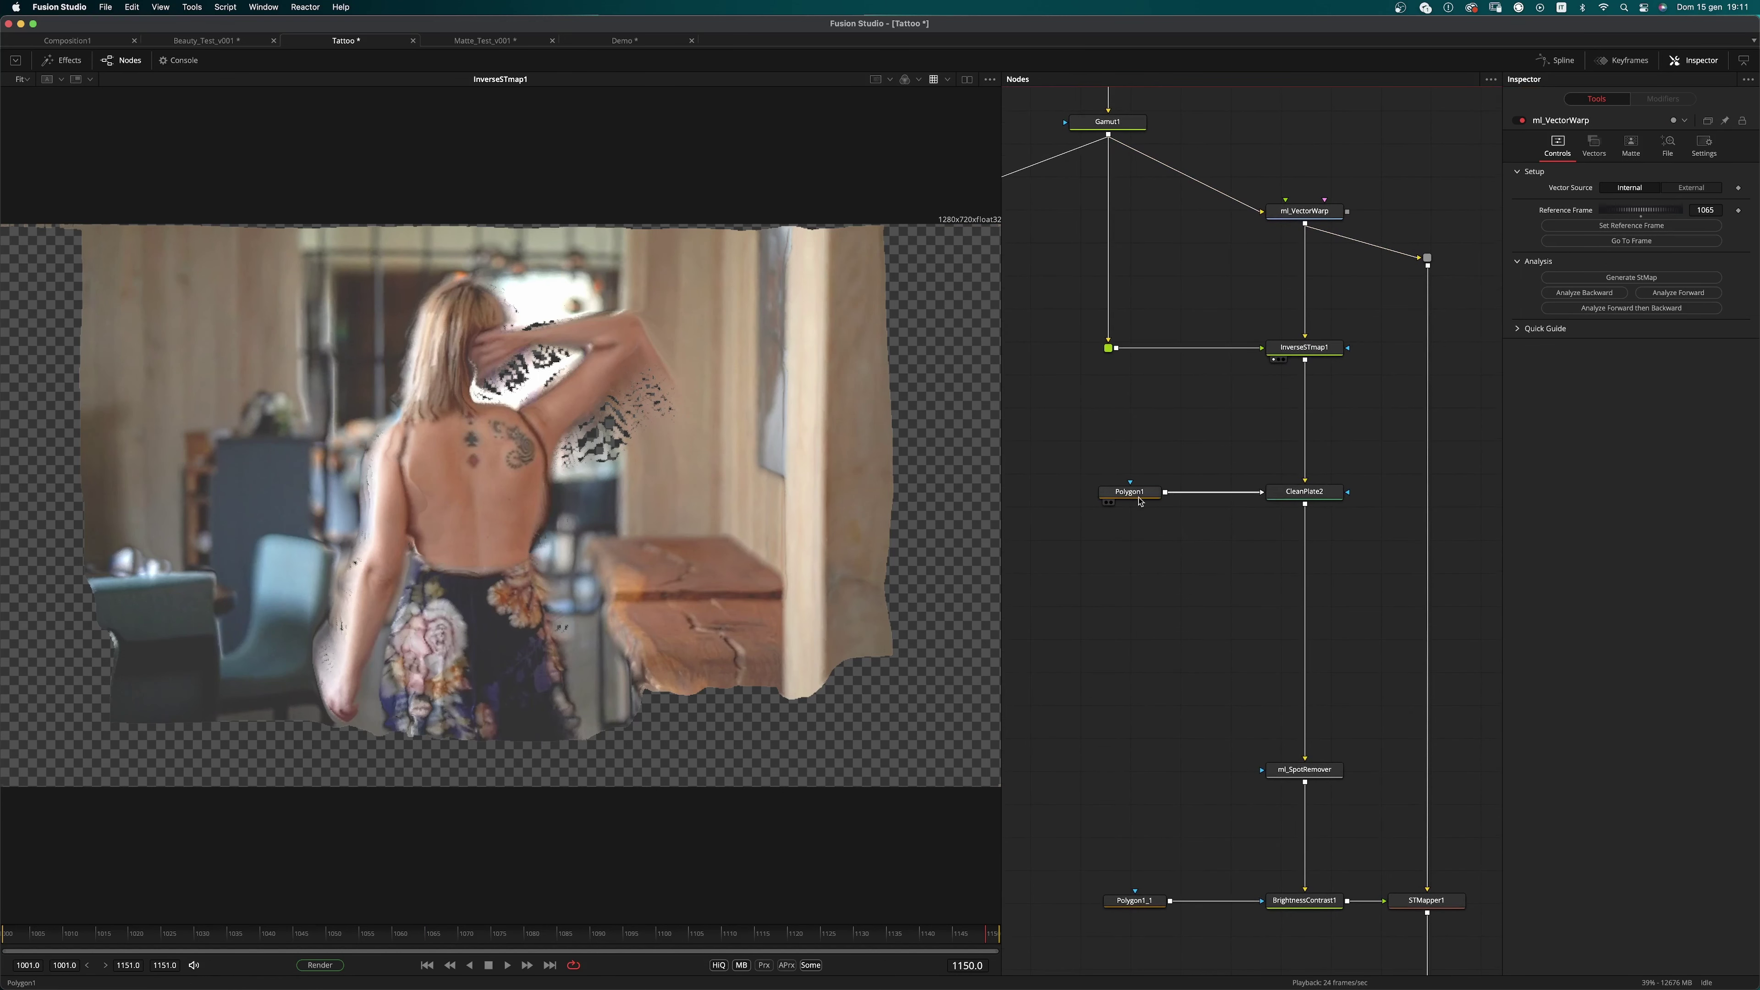
left_click(1140, 500)
scroll(546, 425, "up", 4)
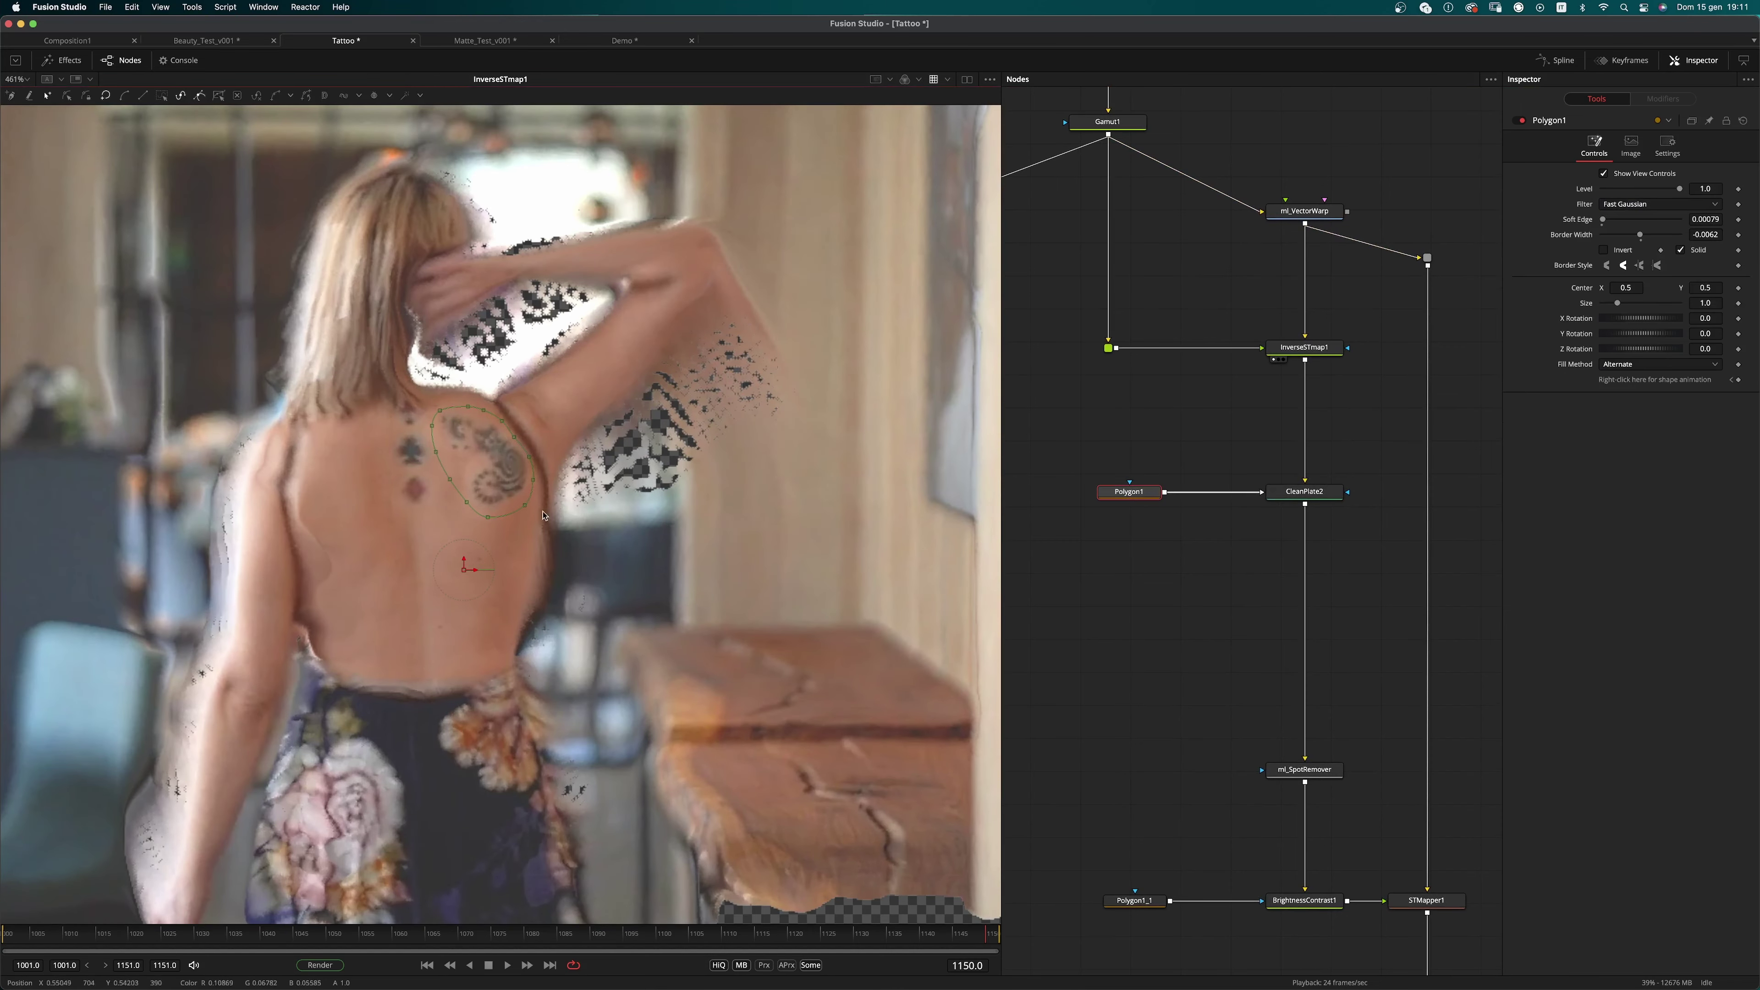
scroll(538, 486, "up", 2)
left_click(1305, 211)
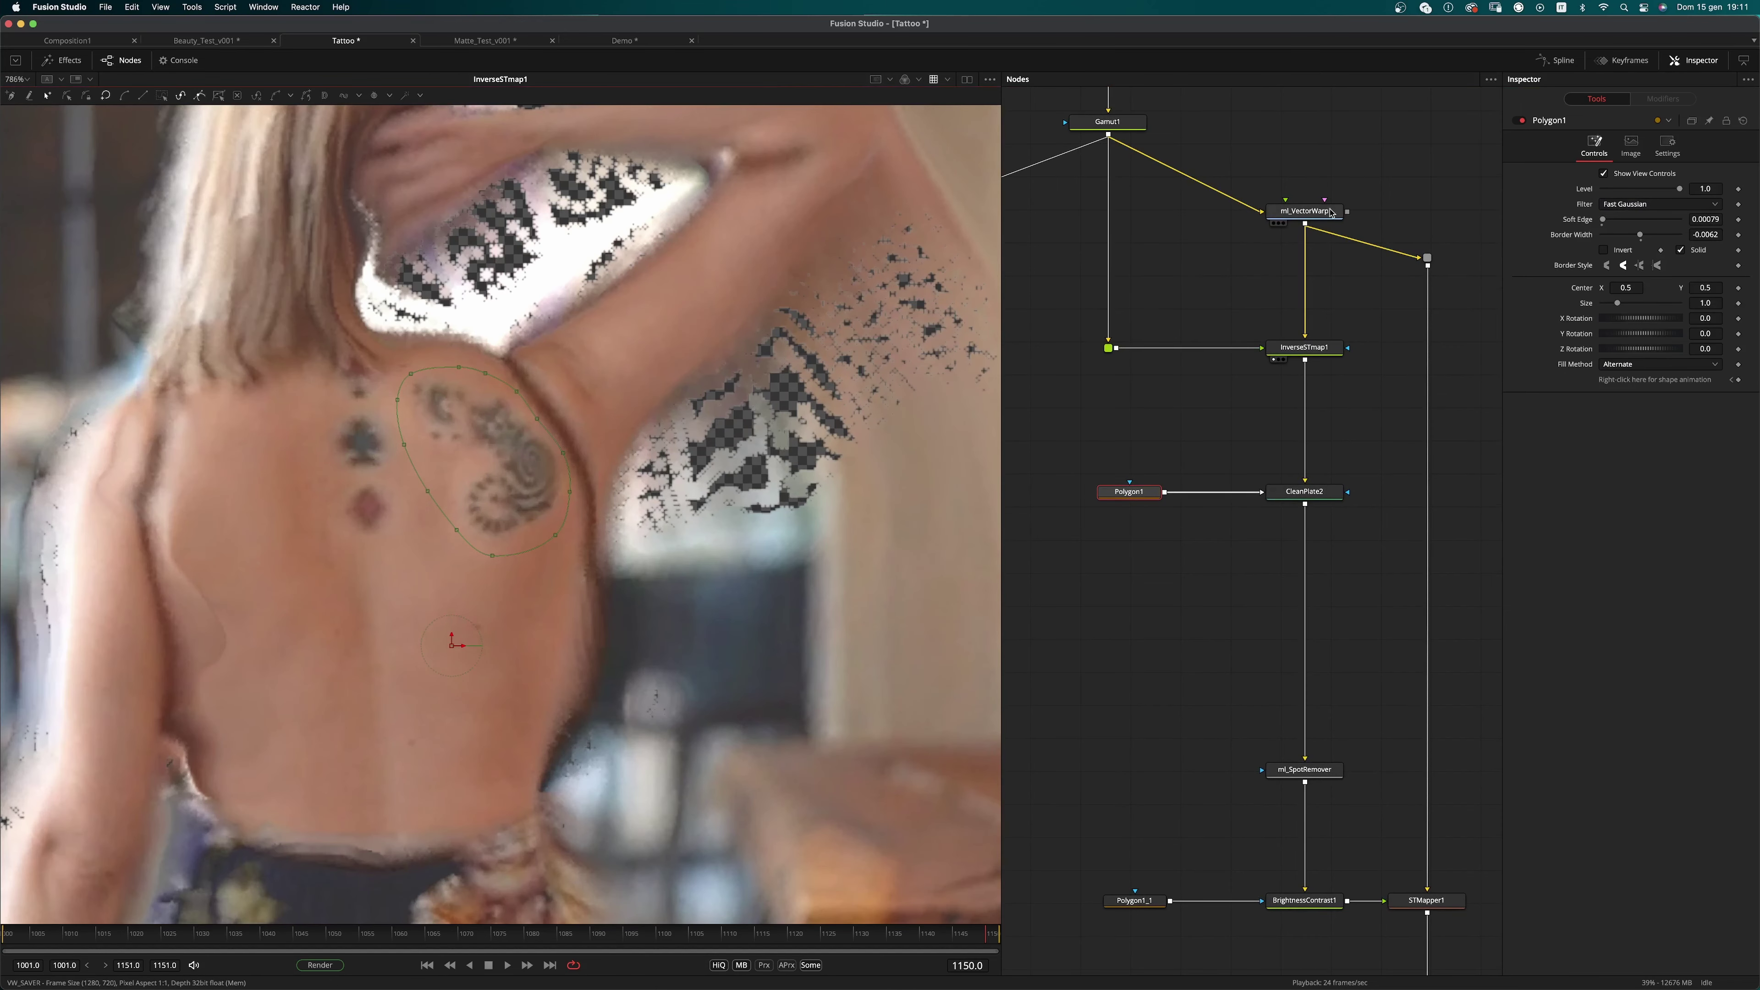
left_click(1608, 243)
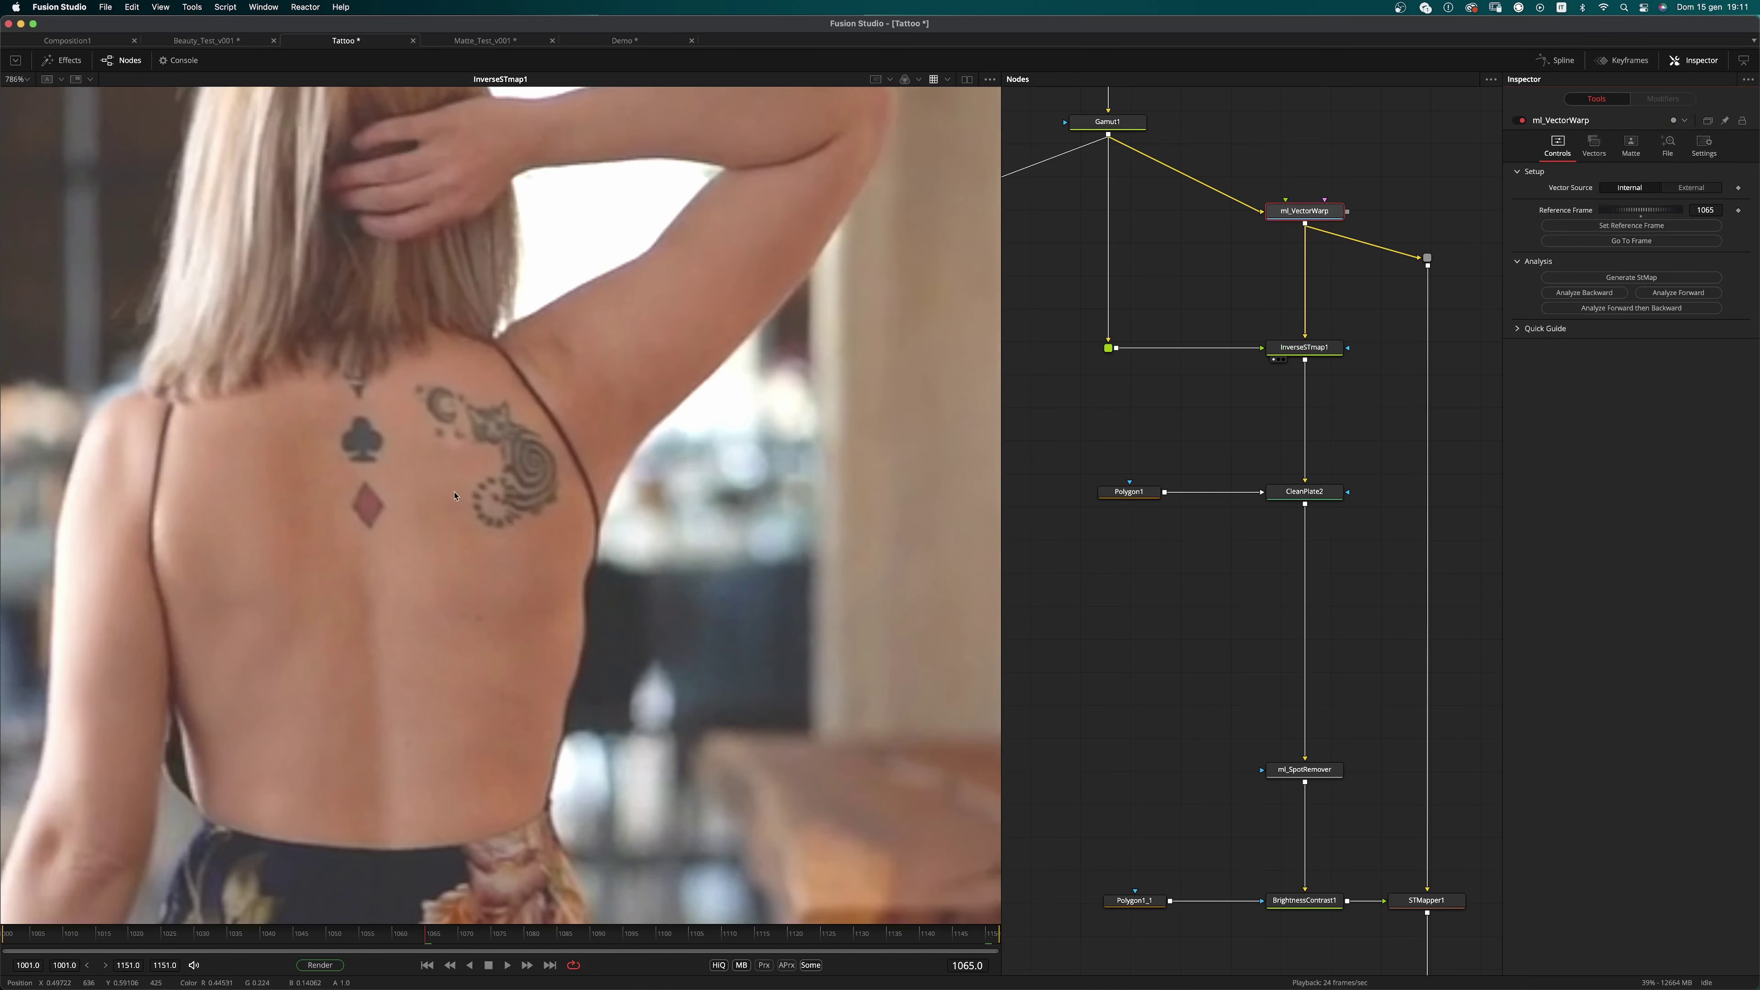
left_click(1105, 493)
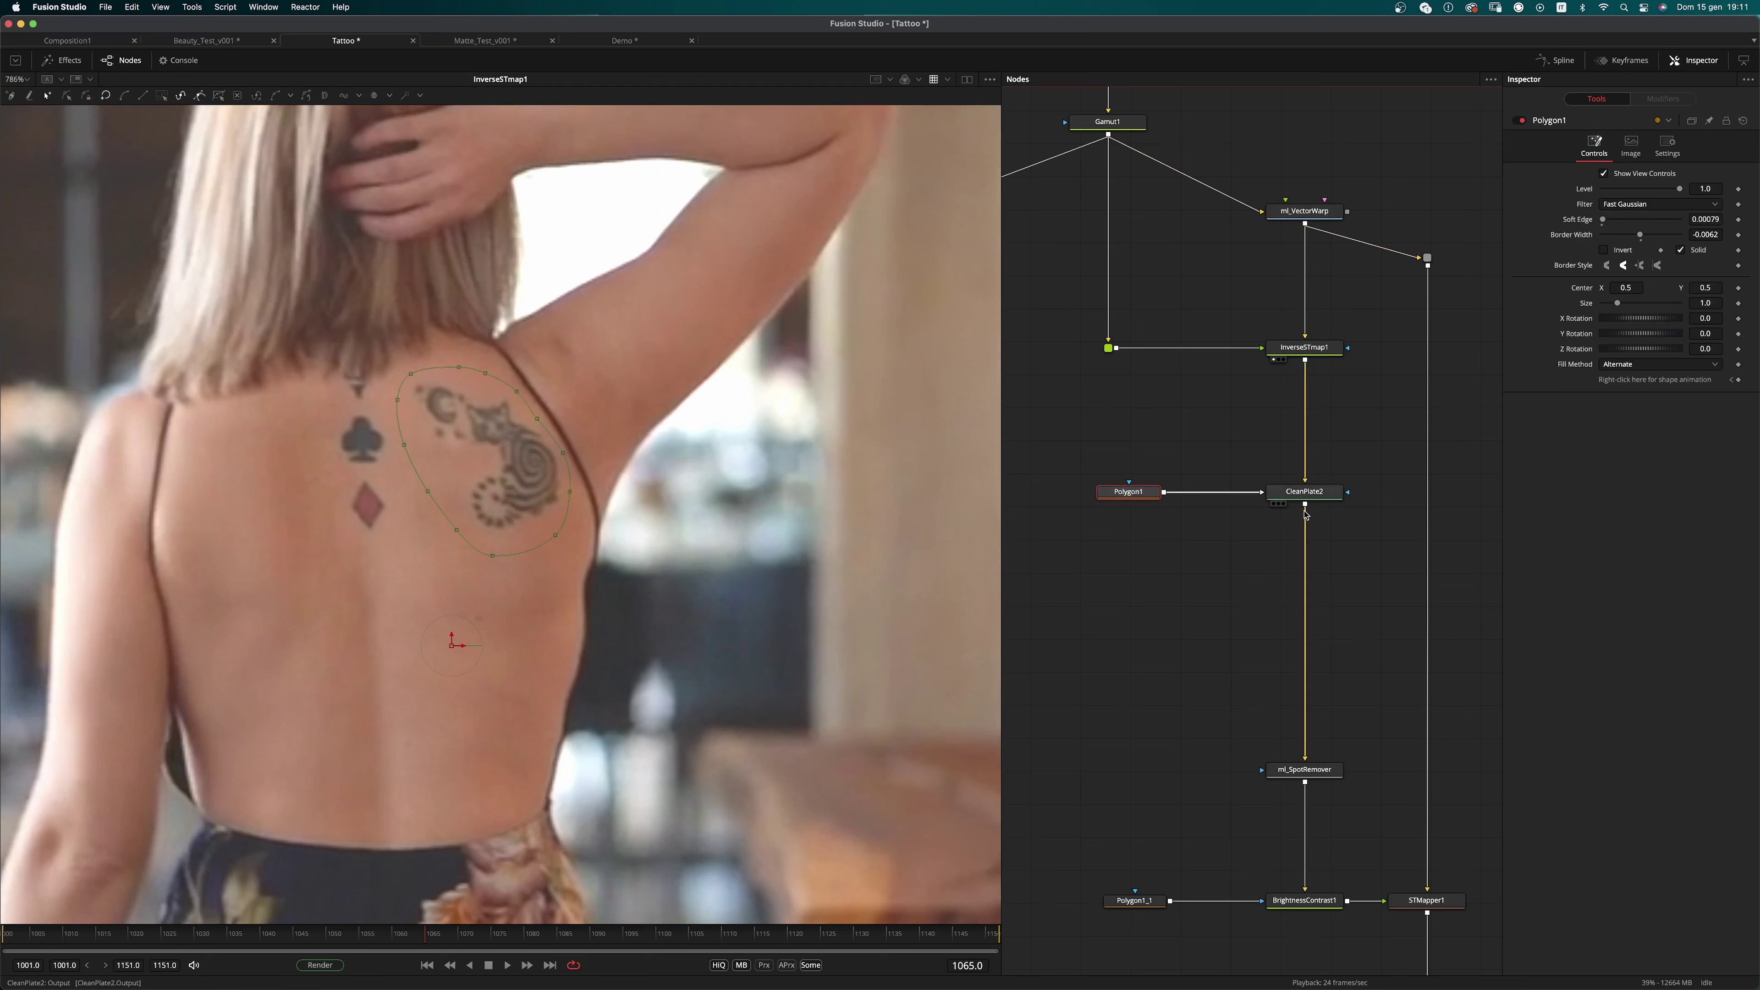
Step: View the CleanPlate2 output and settings, followed by the ml_SpotRemover output and its patch controls
left_click_drag(1315, 497, 799, 613)
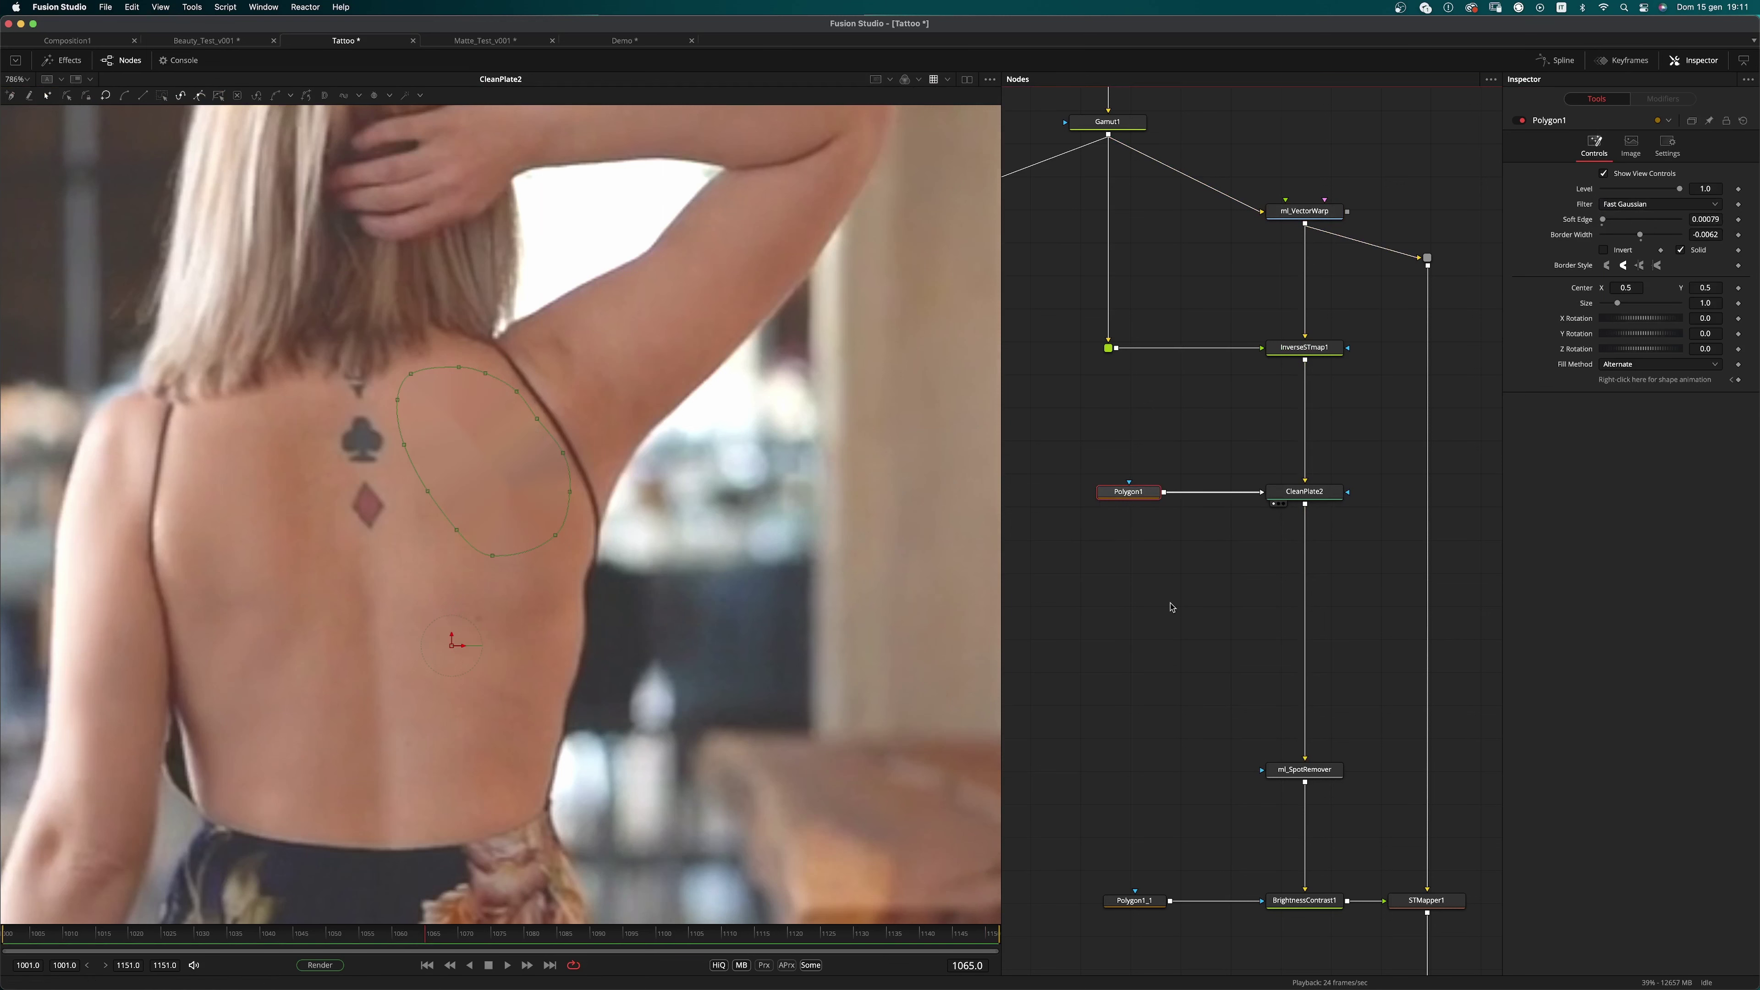
left_click(1321, 495)
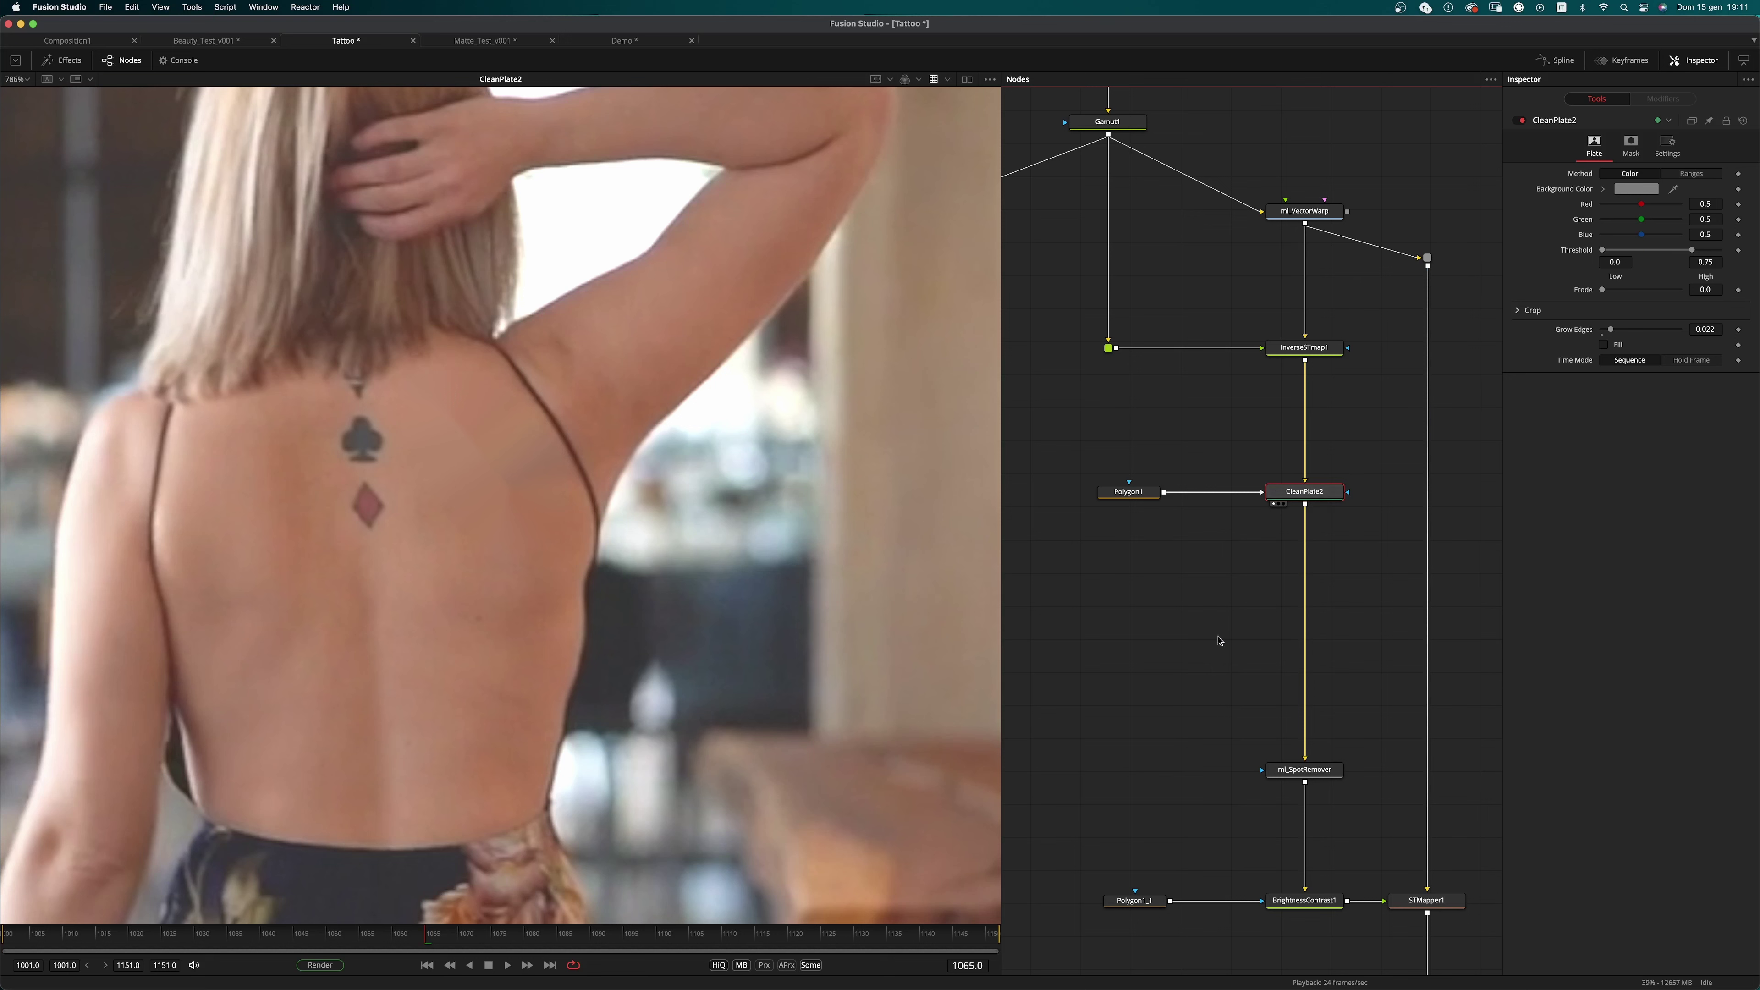
scroll(1220, 641, "down", 3)
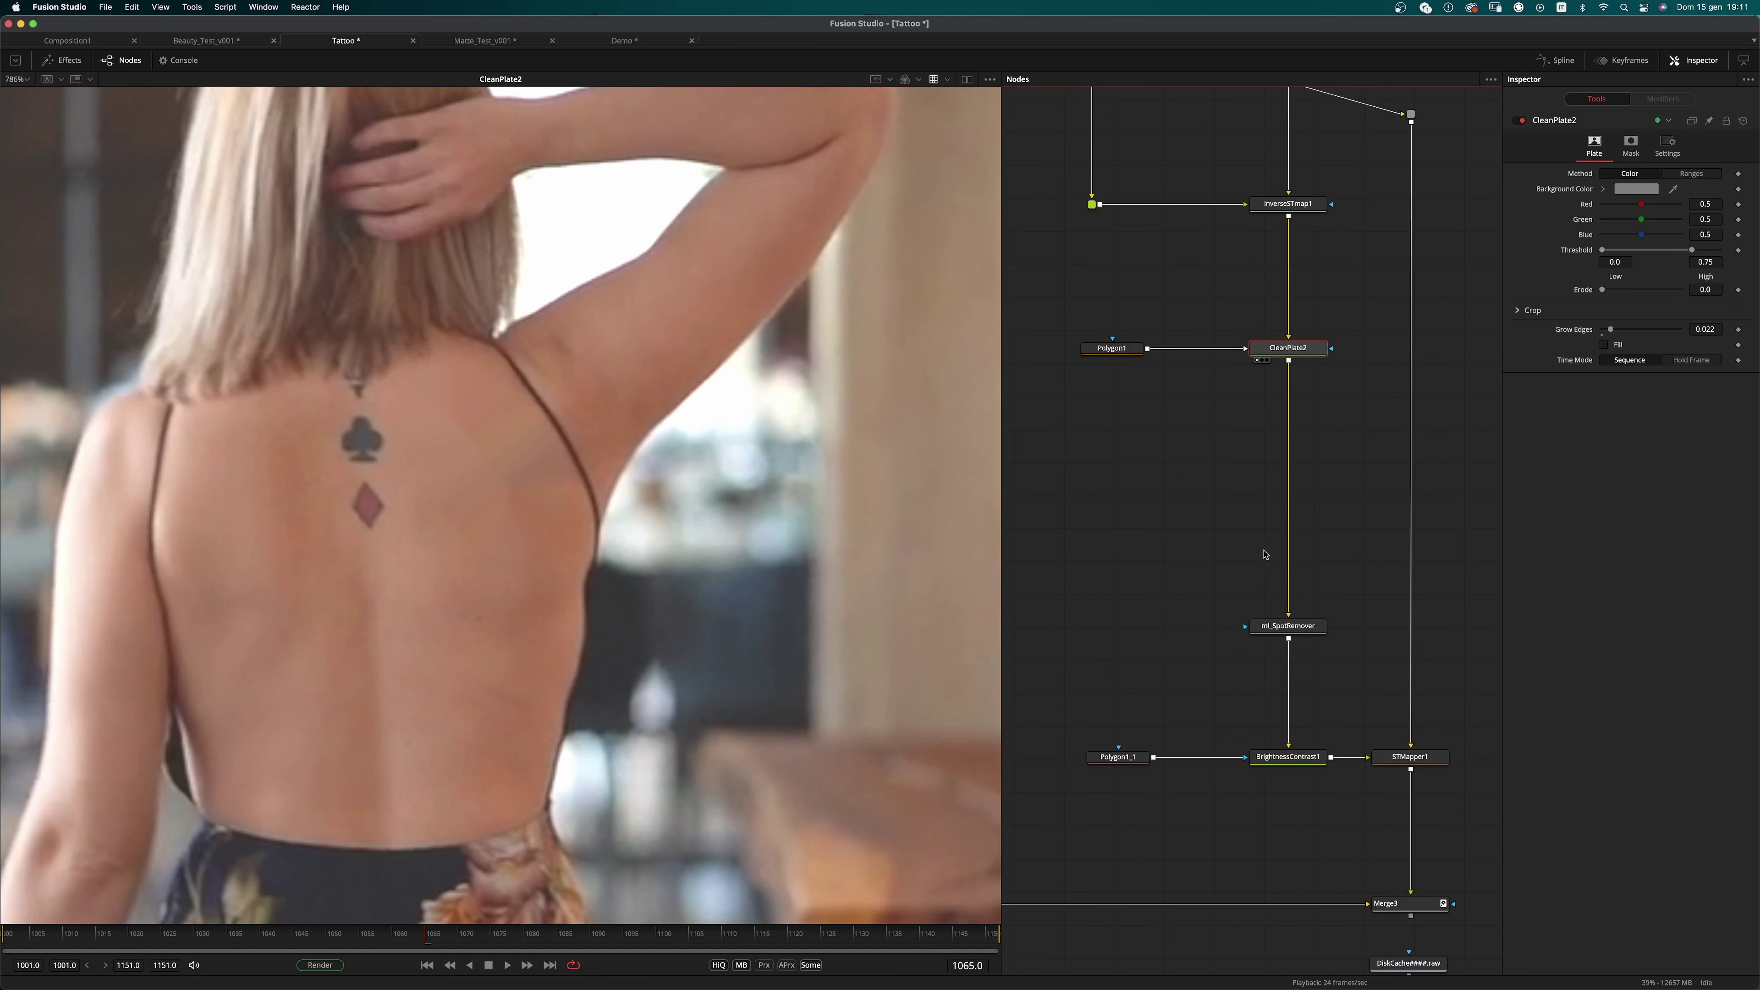
left_click(1298, 627)
left_click_drag(1304, 630, 804, 617)
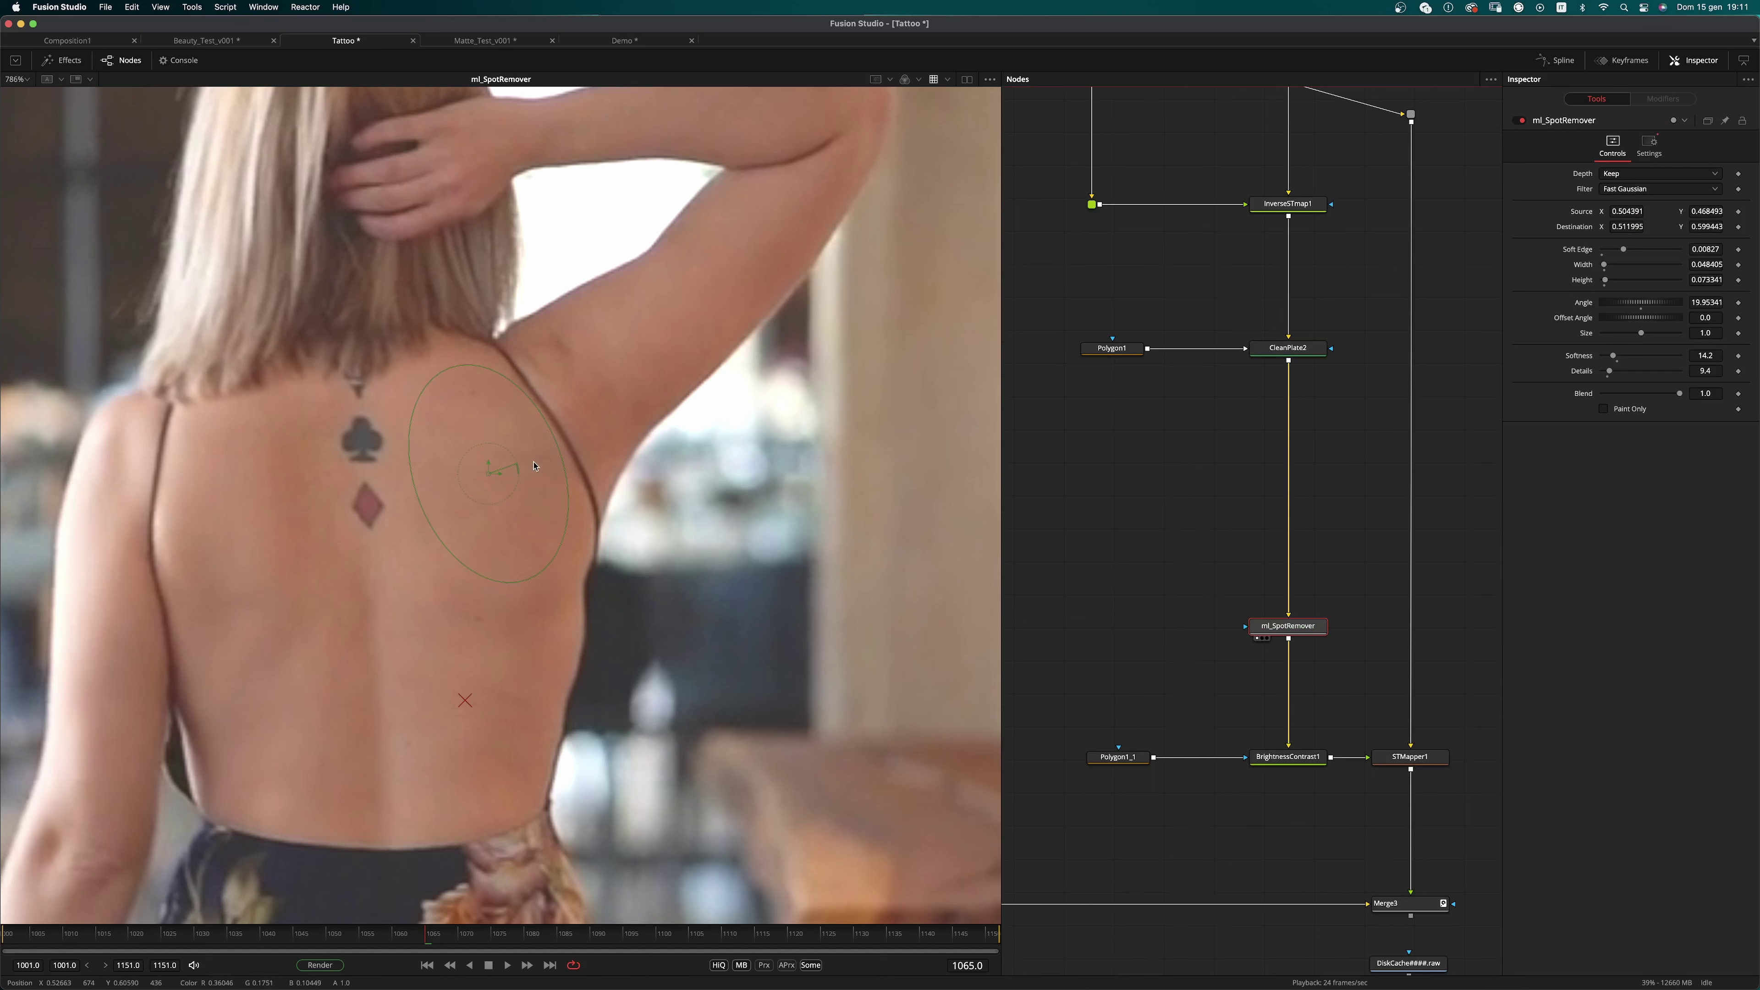
Step: View the isolated skin patch from BrightnessContrast1 and its warped version from STMapper1
scroll(1151, 523, "down", 3)
scroll(1151, 523, "right", 1)
left_click_drag(1236, 573, 563, 603)
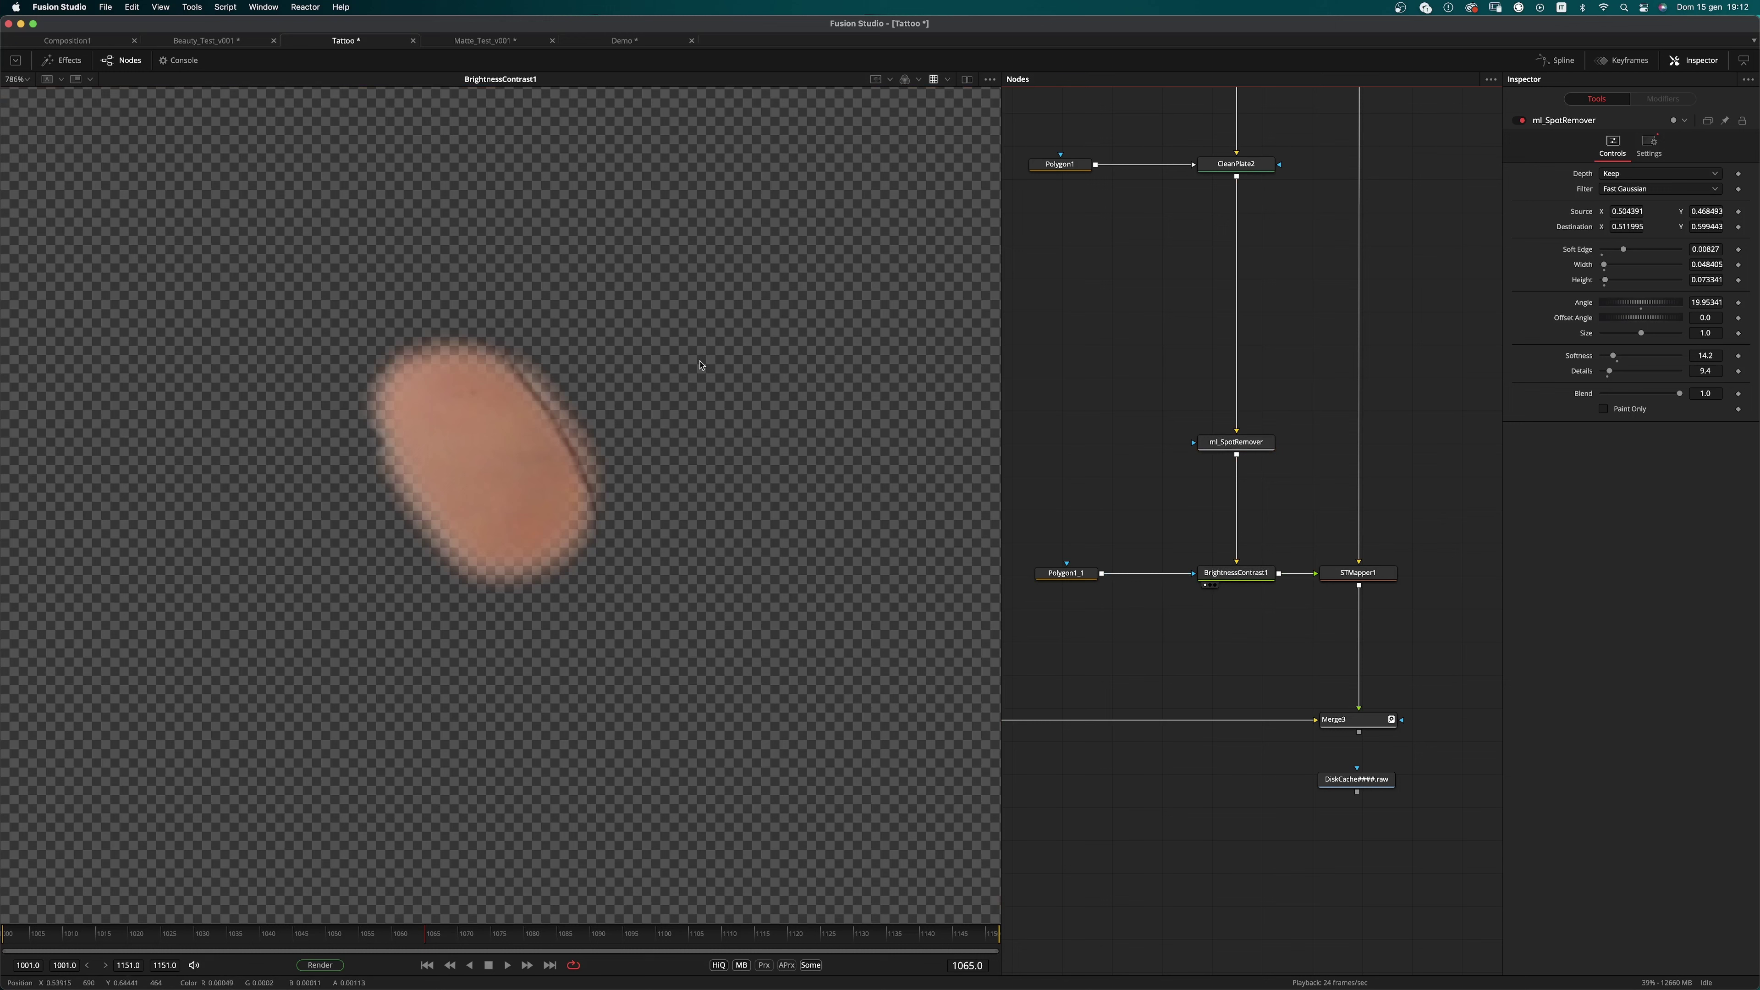
scroll(1045, 389, "down", 3)
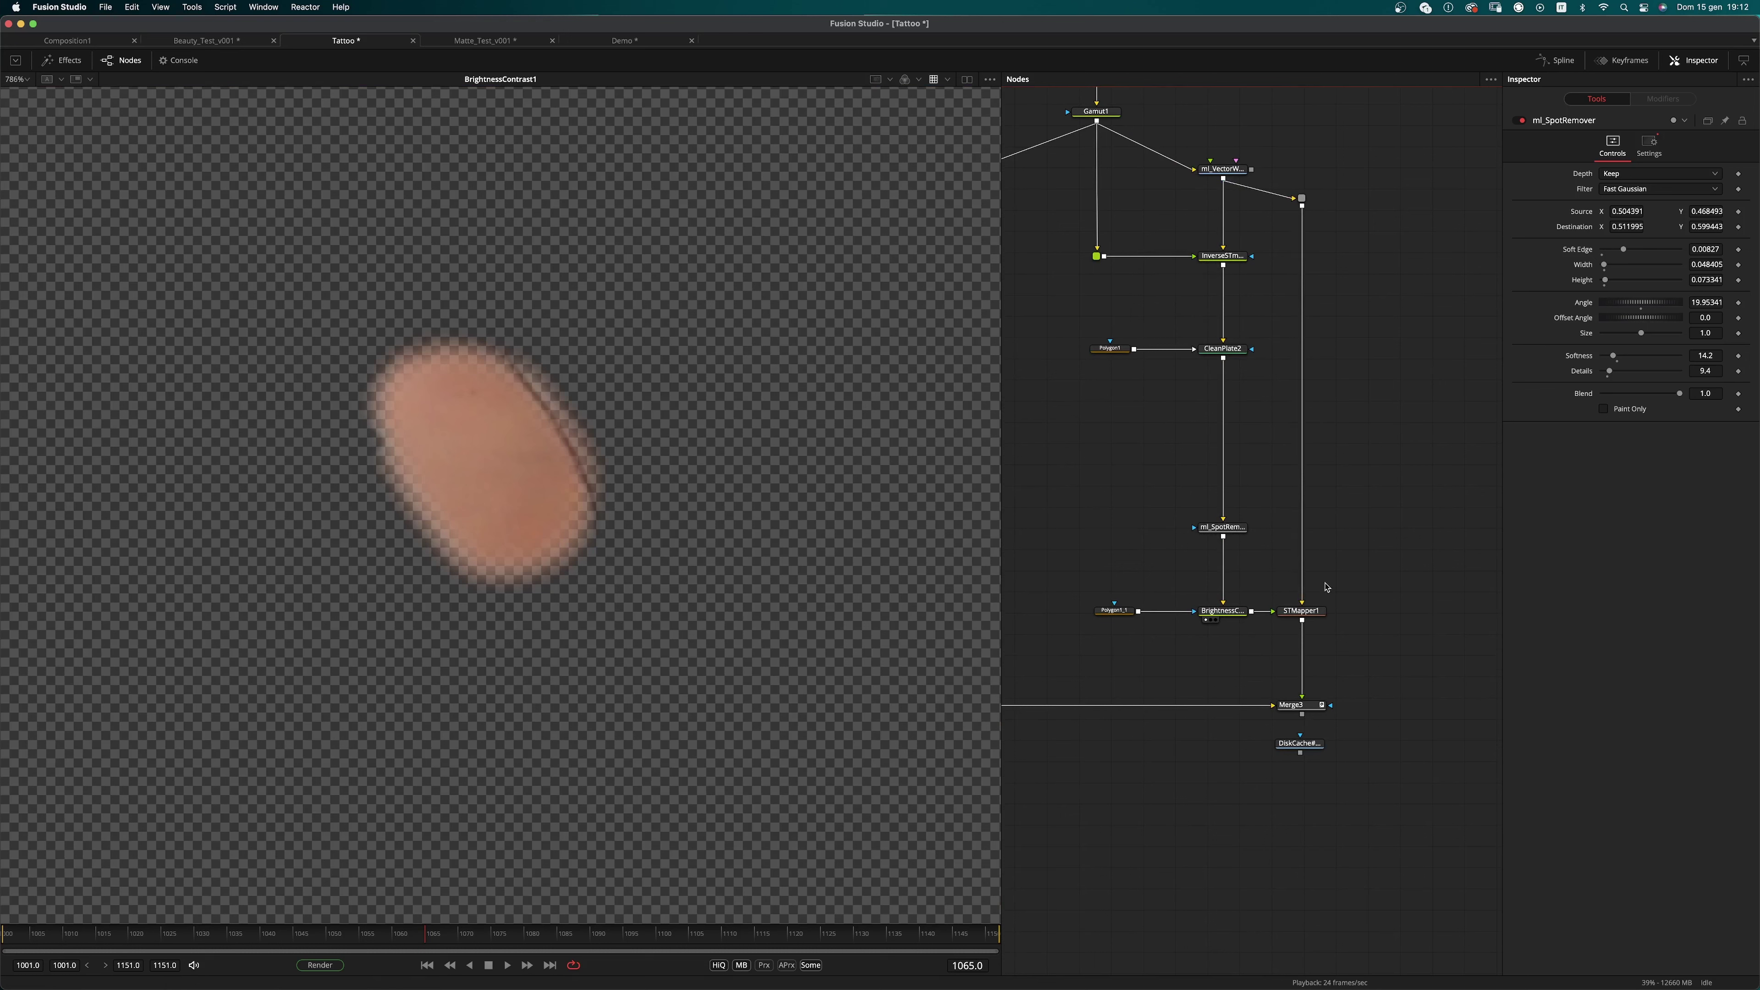
left_click(1321, 614)
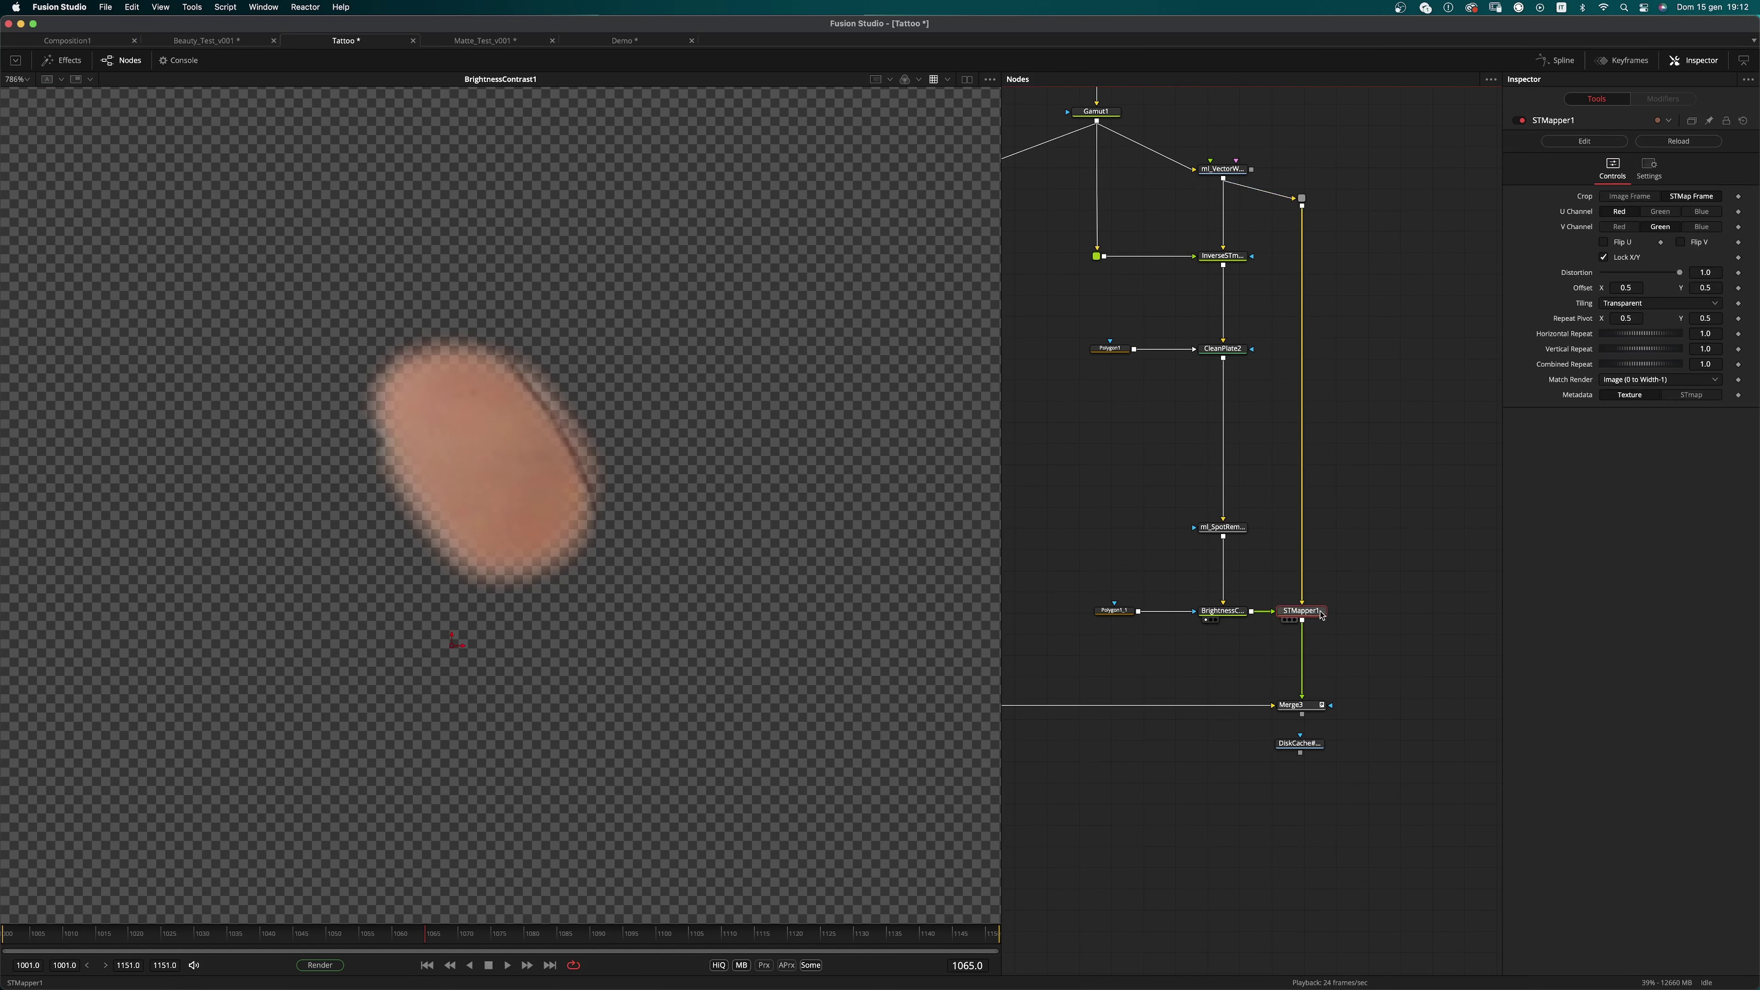
key("1")
Step: Show the disk cache loader of the tattoo removal and play it from the first frame, 1001
scroll(1318, 612, "down", 3)
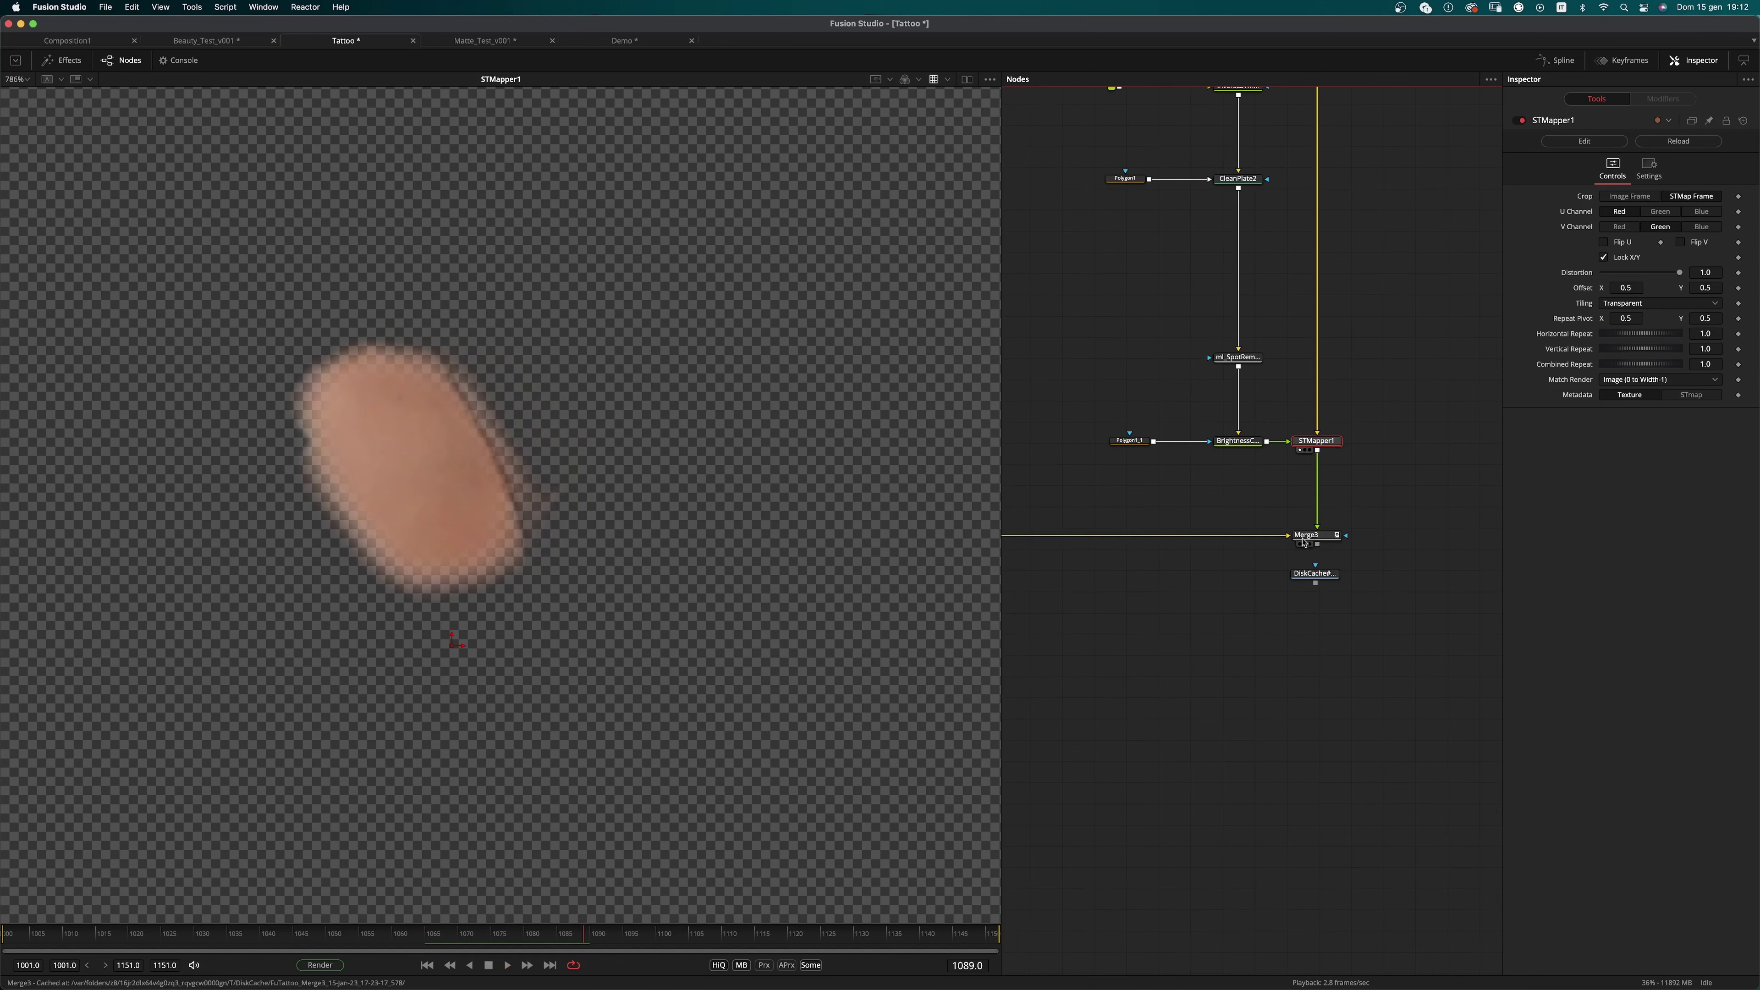
left_click(1298, 582)
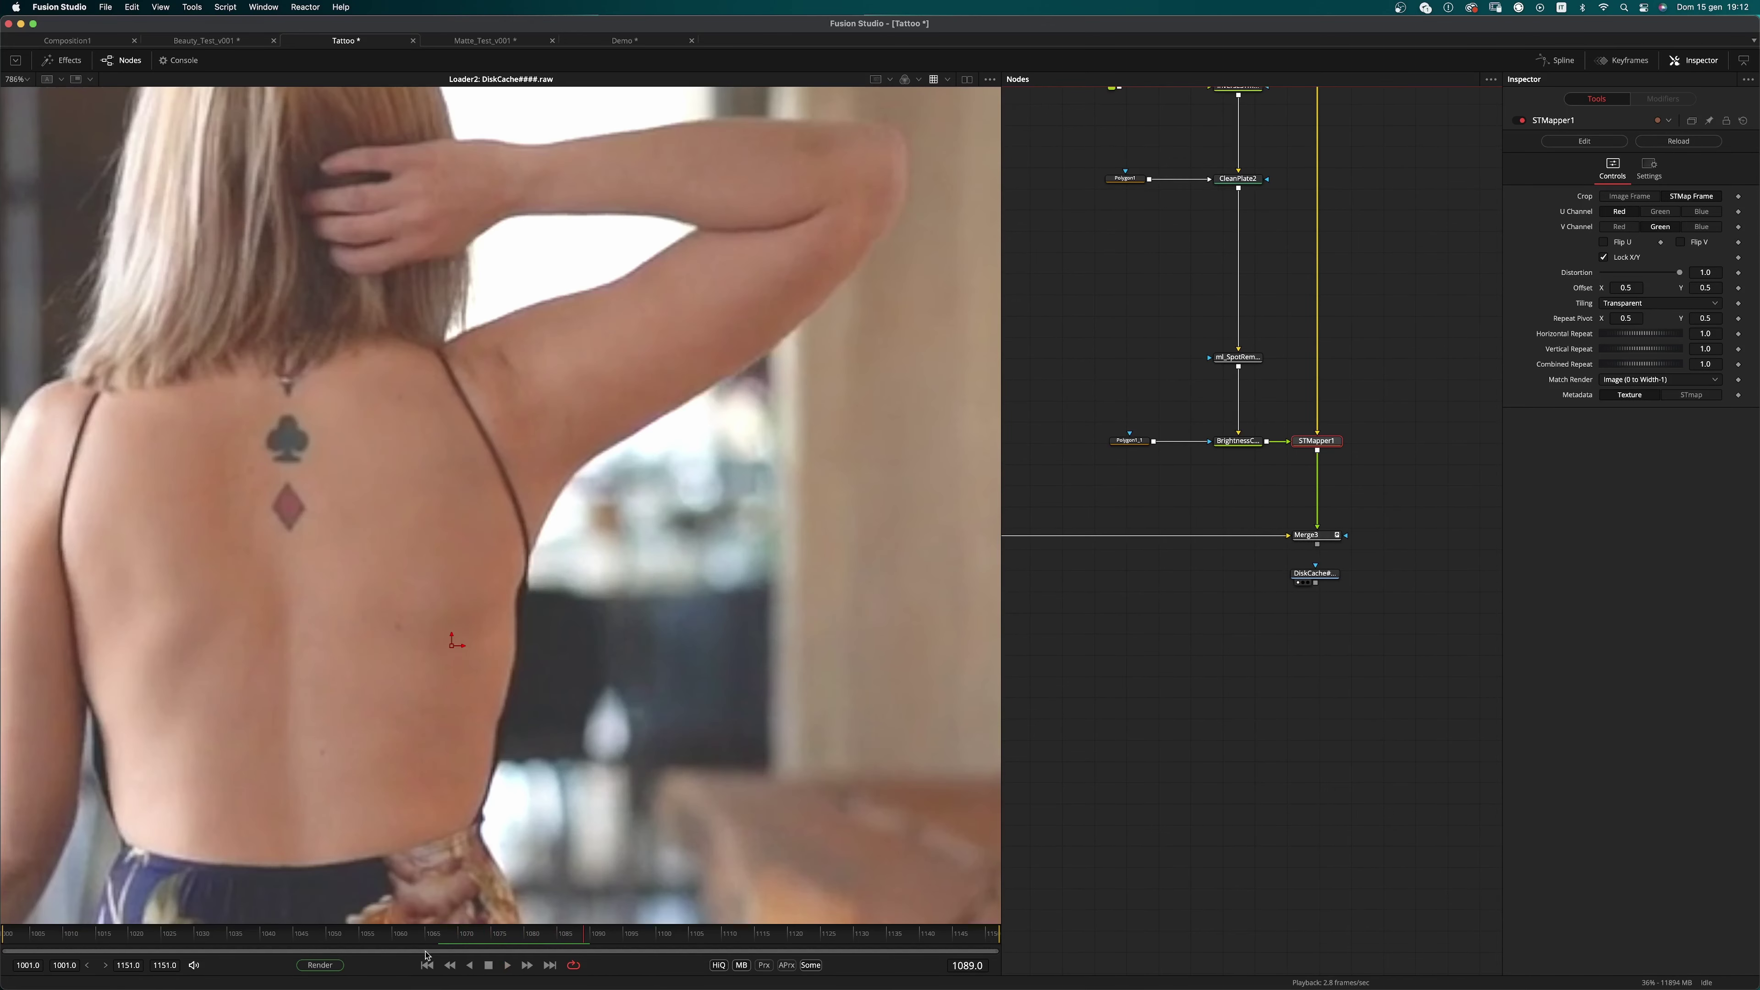
left_click(426, 966)
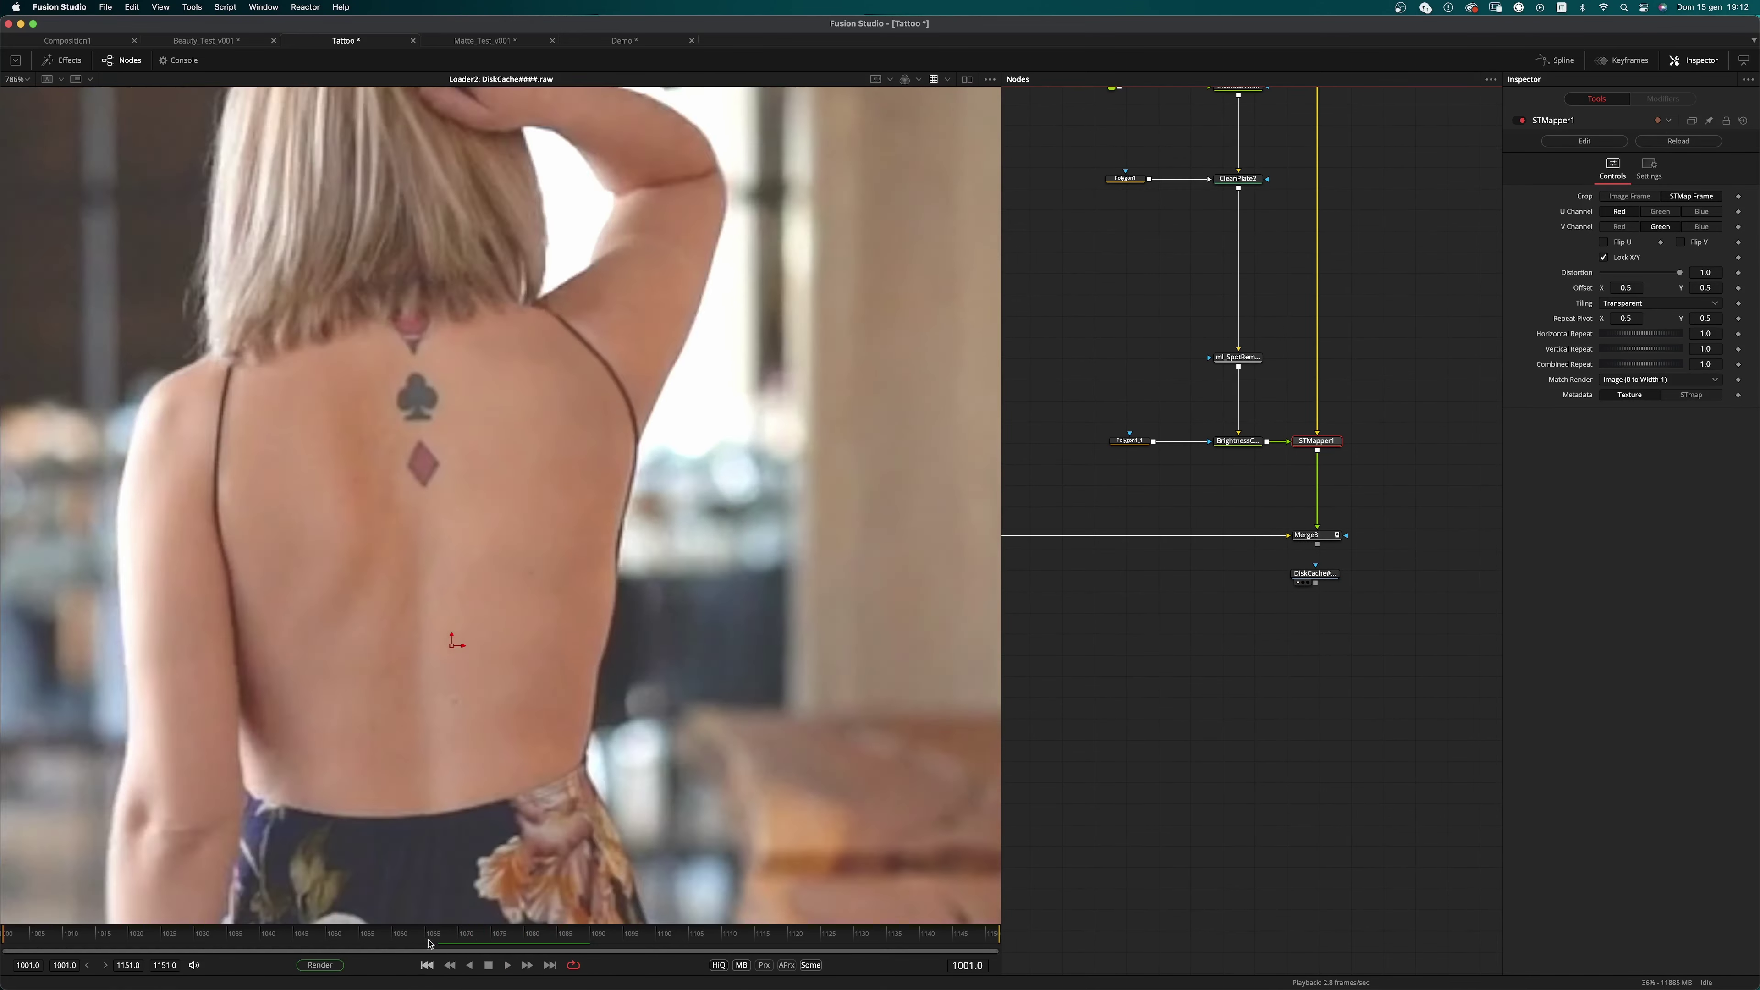
scroll(663, 554, "down", 3)
key("space")
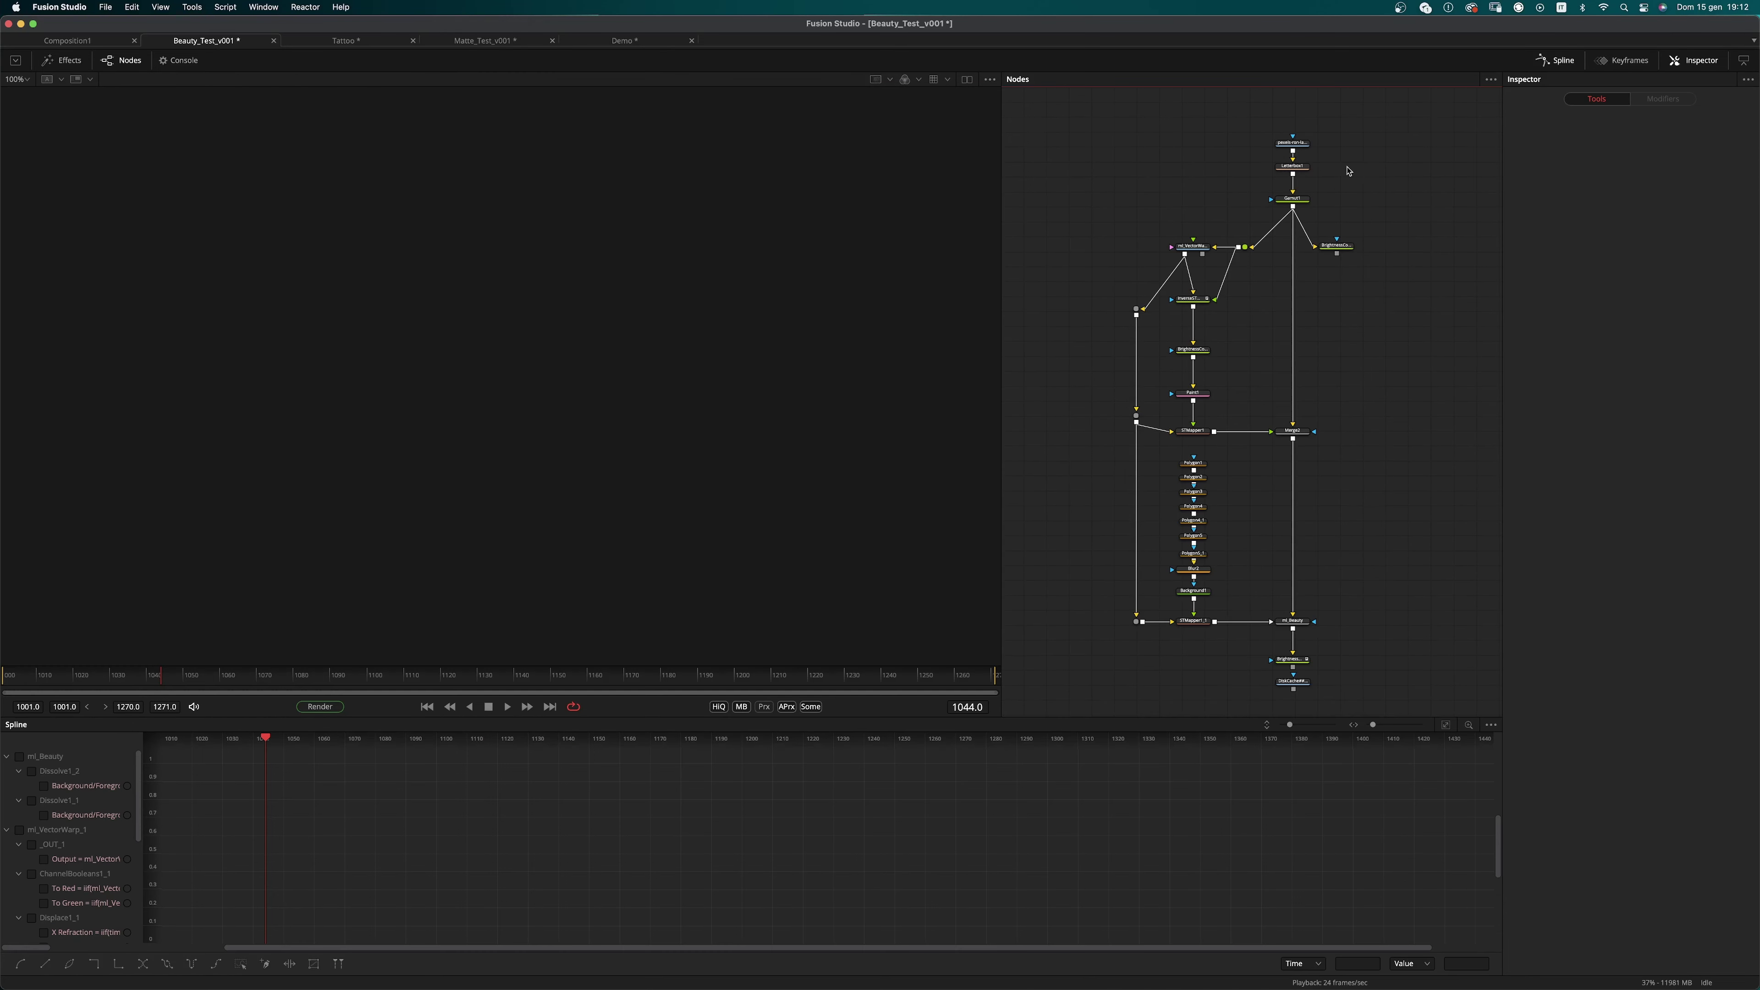
Step: In the Beauty_Test_v001 composition, view Gamut1 and BrightnessContrast2_1, and scrub the portrait footage to frame 1189 with InverseSTmap1 shown
scroll(1345, 181, "up", 2)
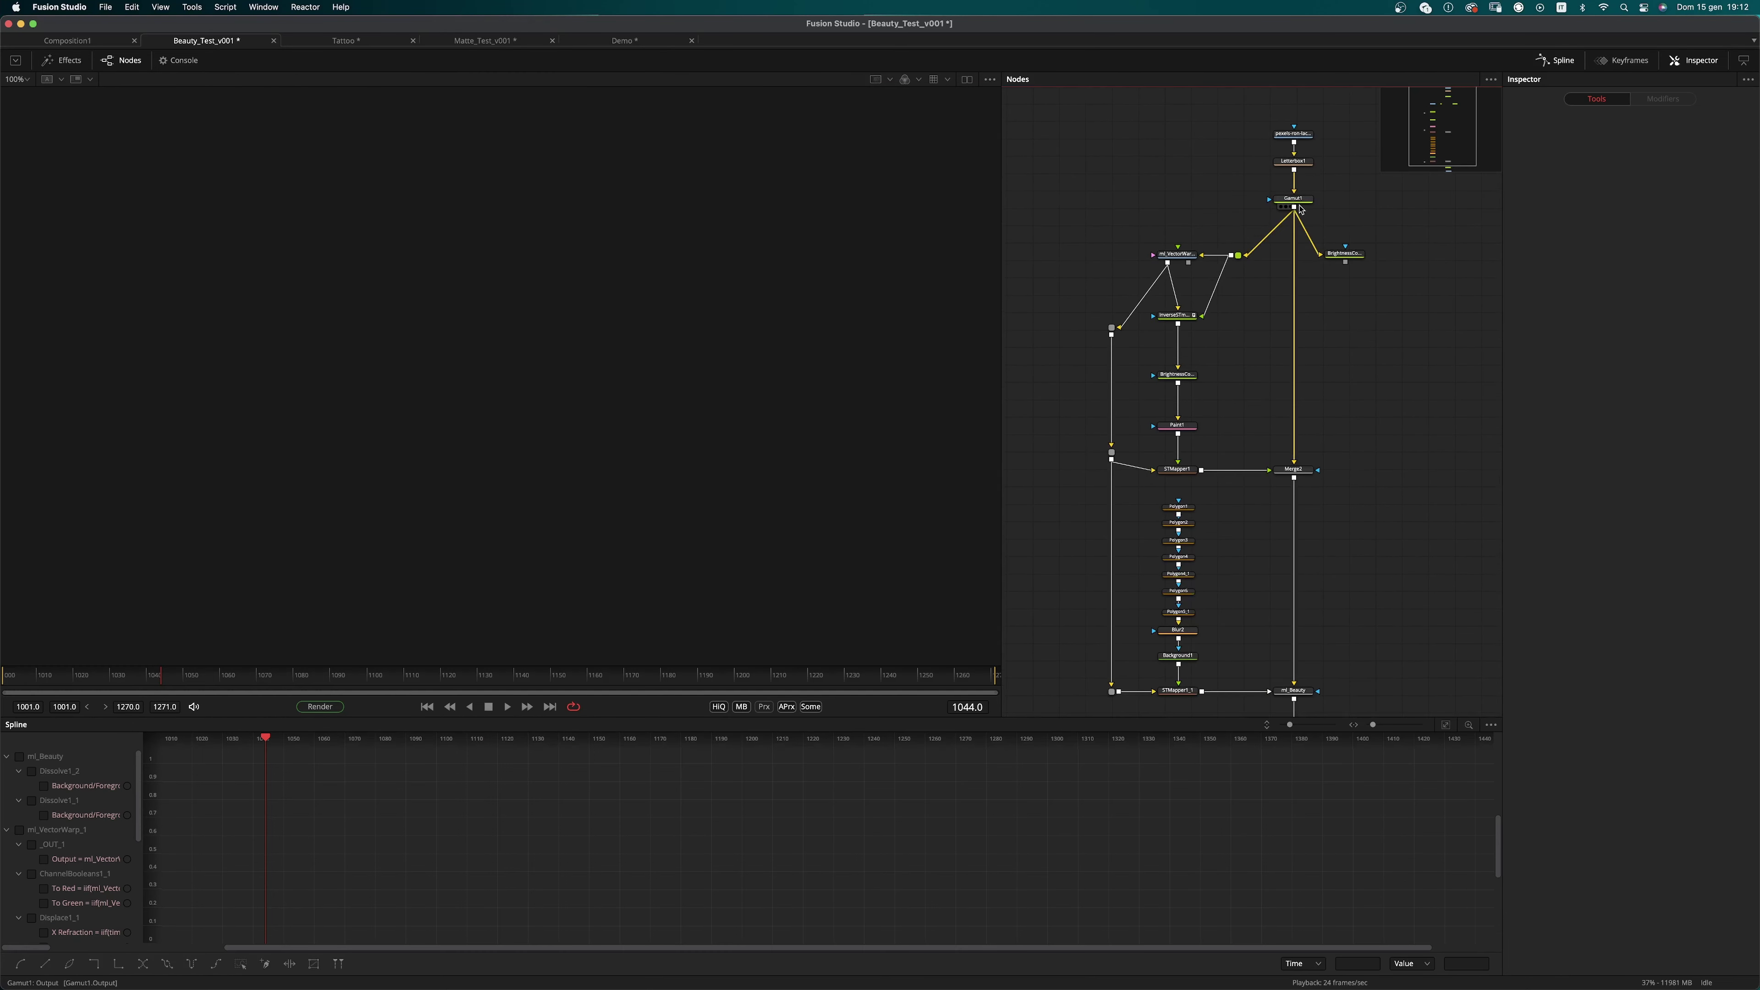
key("1")
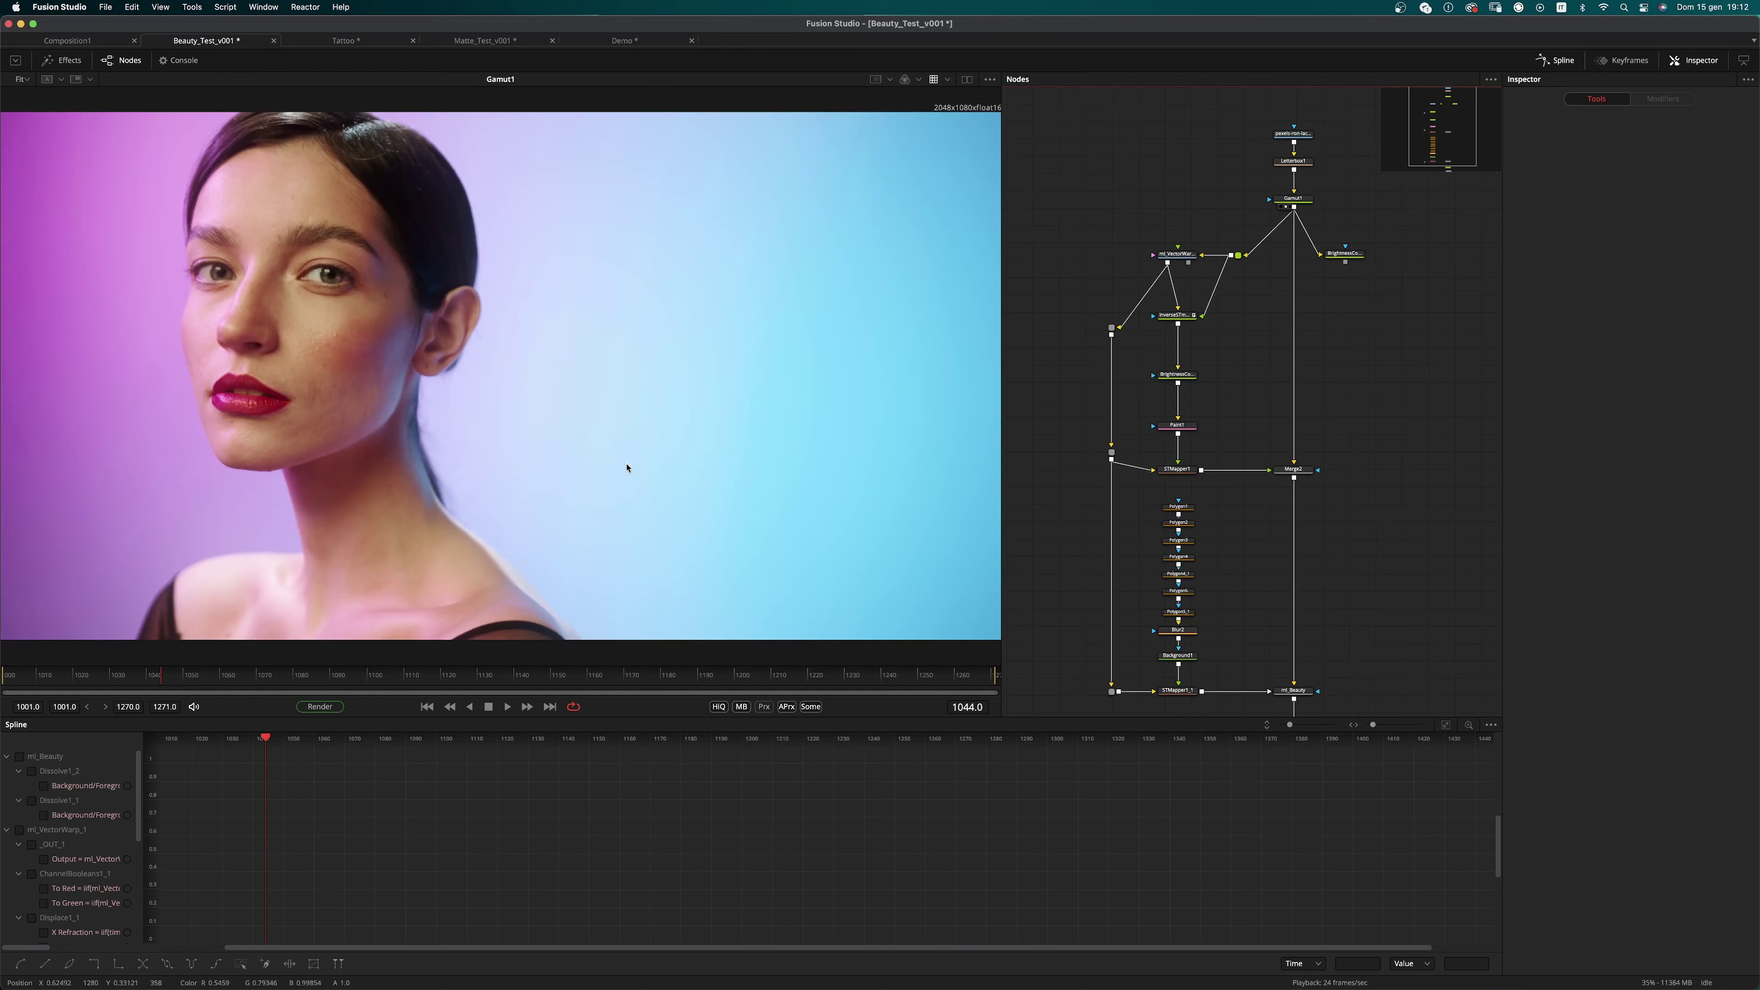
key("1")
scroll(493, 553, "up", 5)
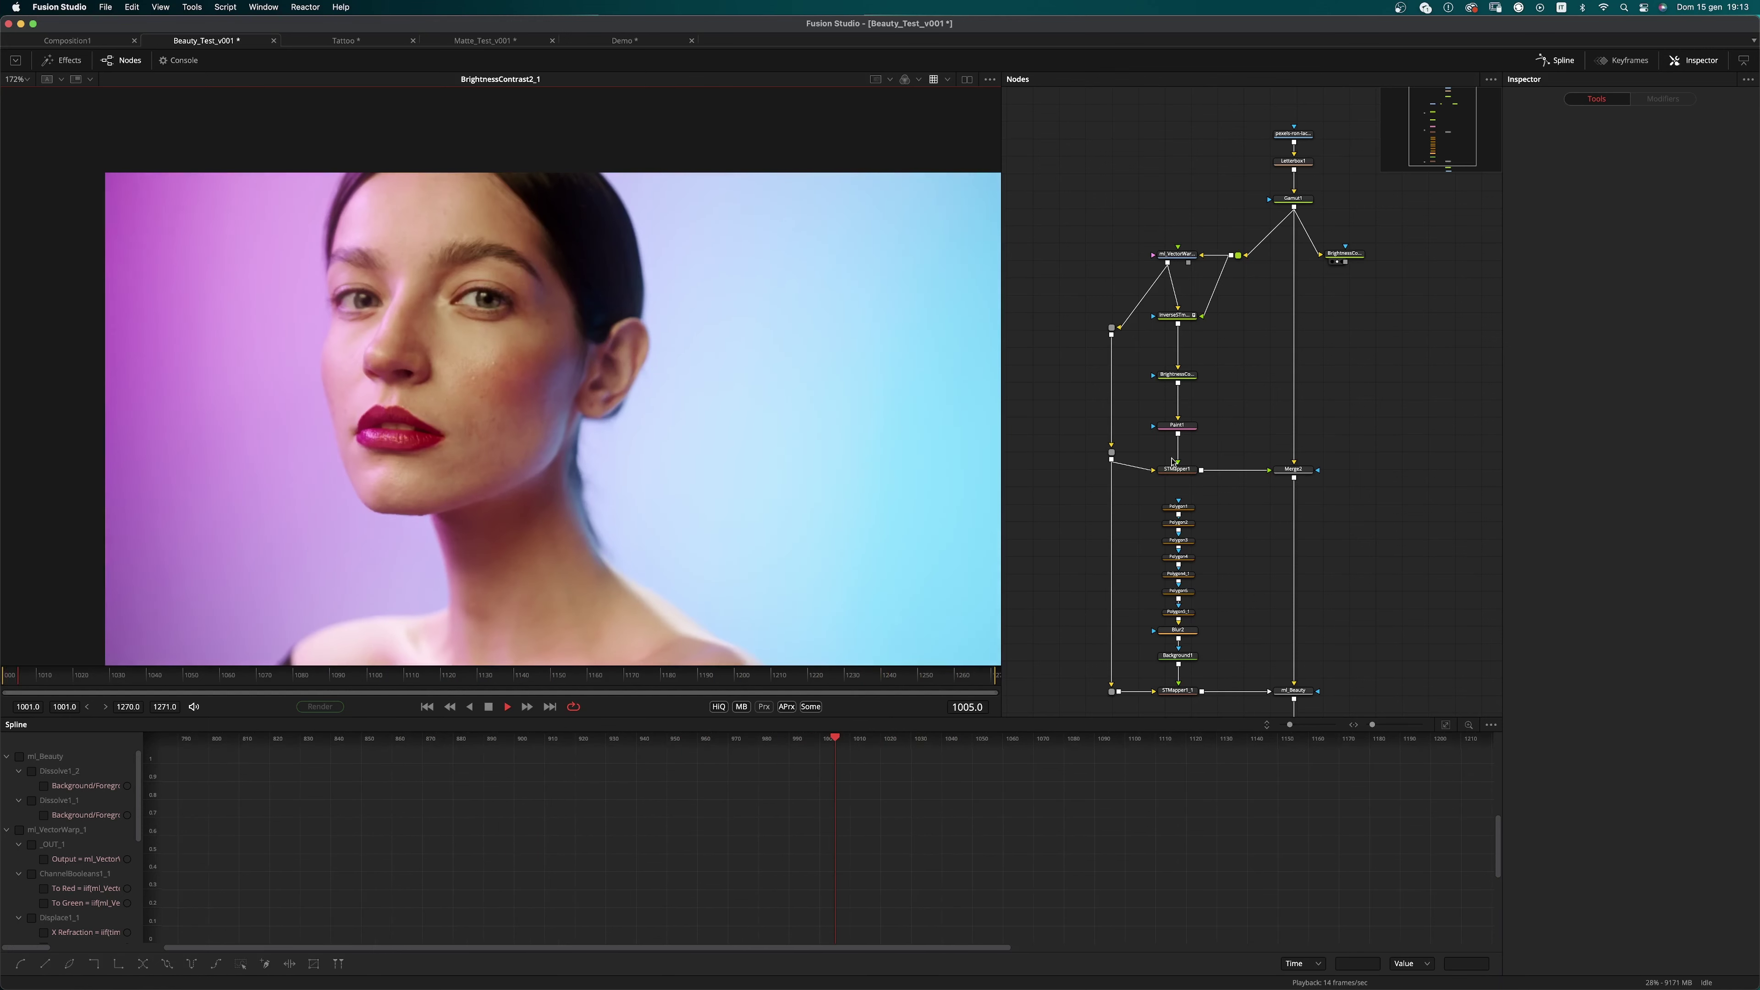
left_click_drag(543, 683, 694, 681)
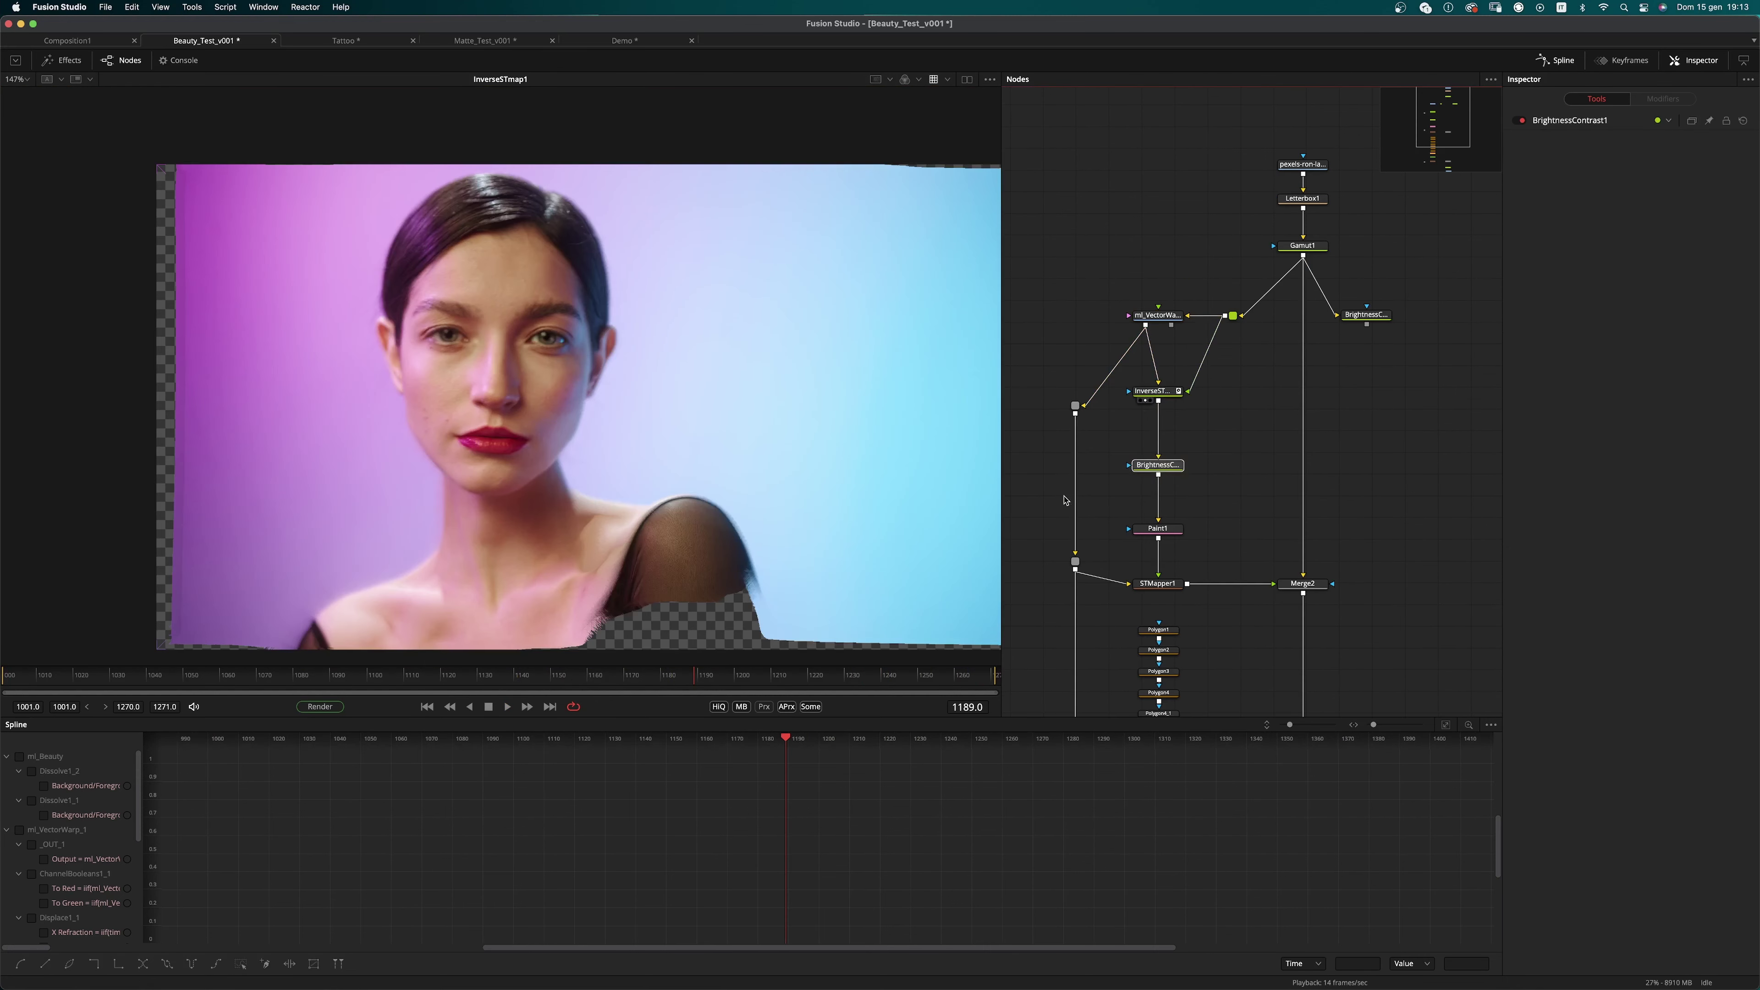
Step: Bypass BrightnessContrast1, show Paint1 in the viewer, and go to the ml_VectorWarp_1 reference frame 1227
key("ctrl+p")
left_click_drag(1173, 528, 921, 549)
left_click(1152, 316)
left_click(1628, 228)
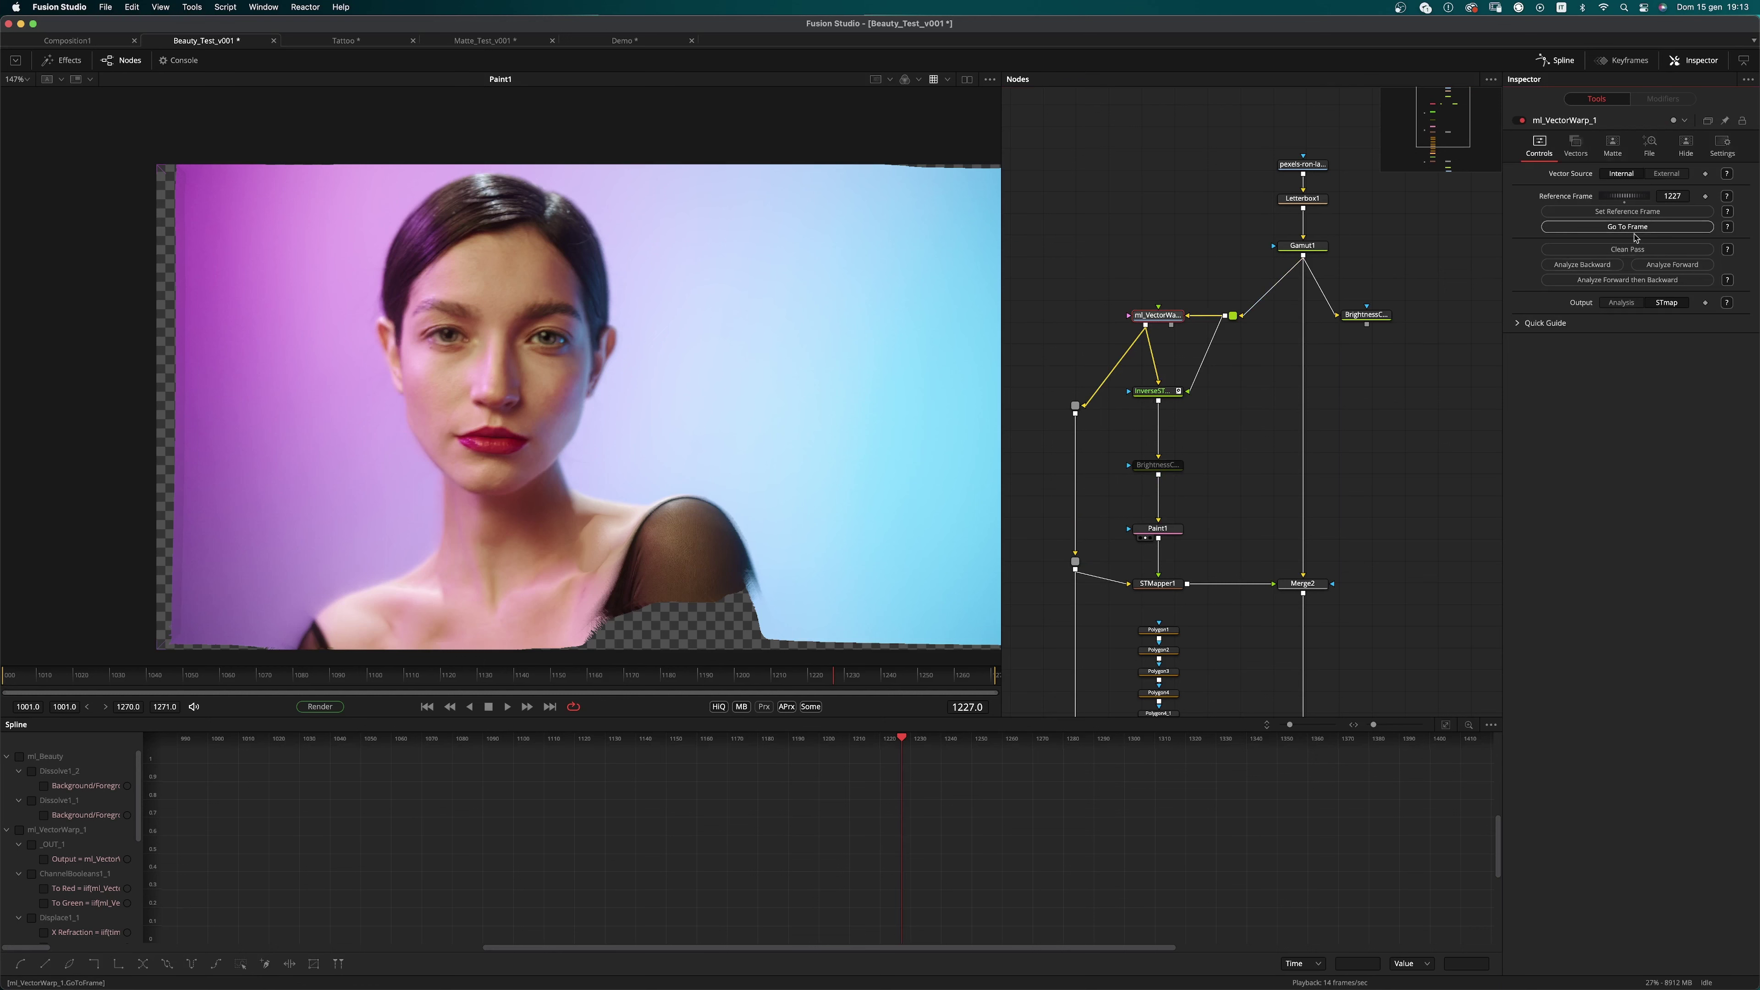
Step: Compare the InverseSTmap1 and Paint1 outputs close up on the woman's face
scroll(523, 444, "up", 4)
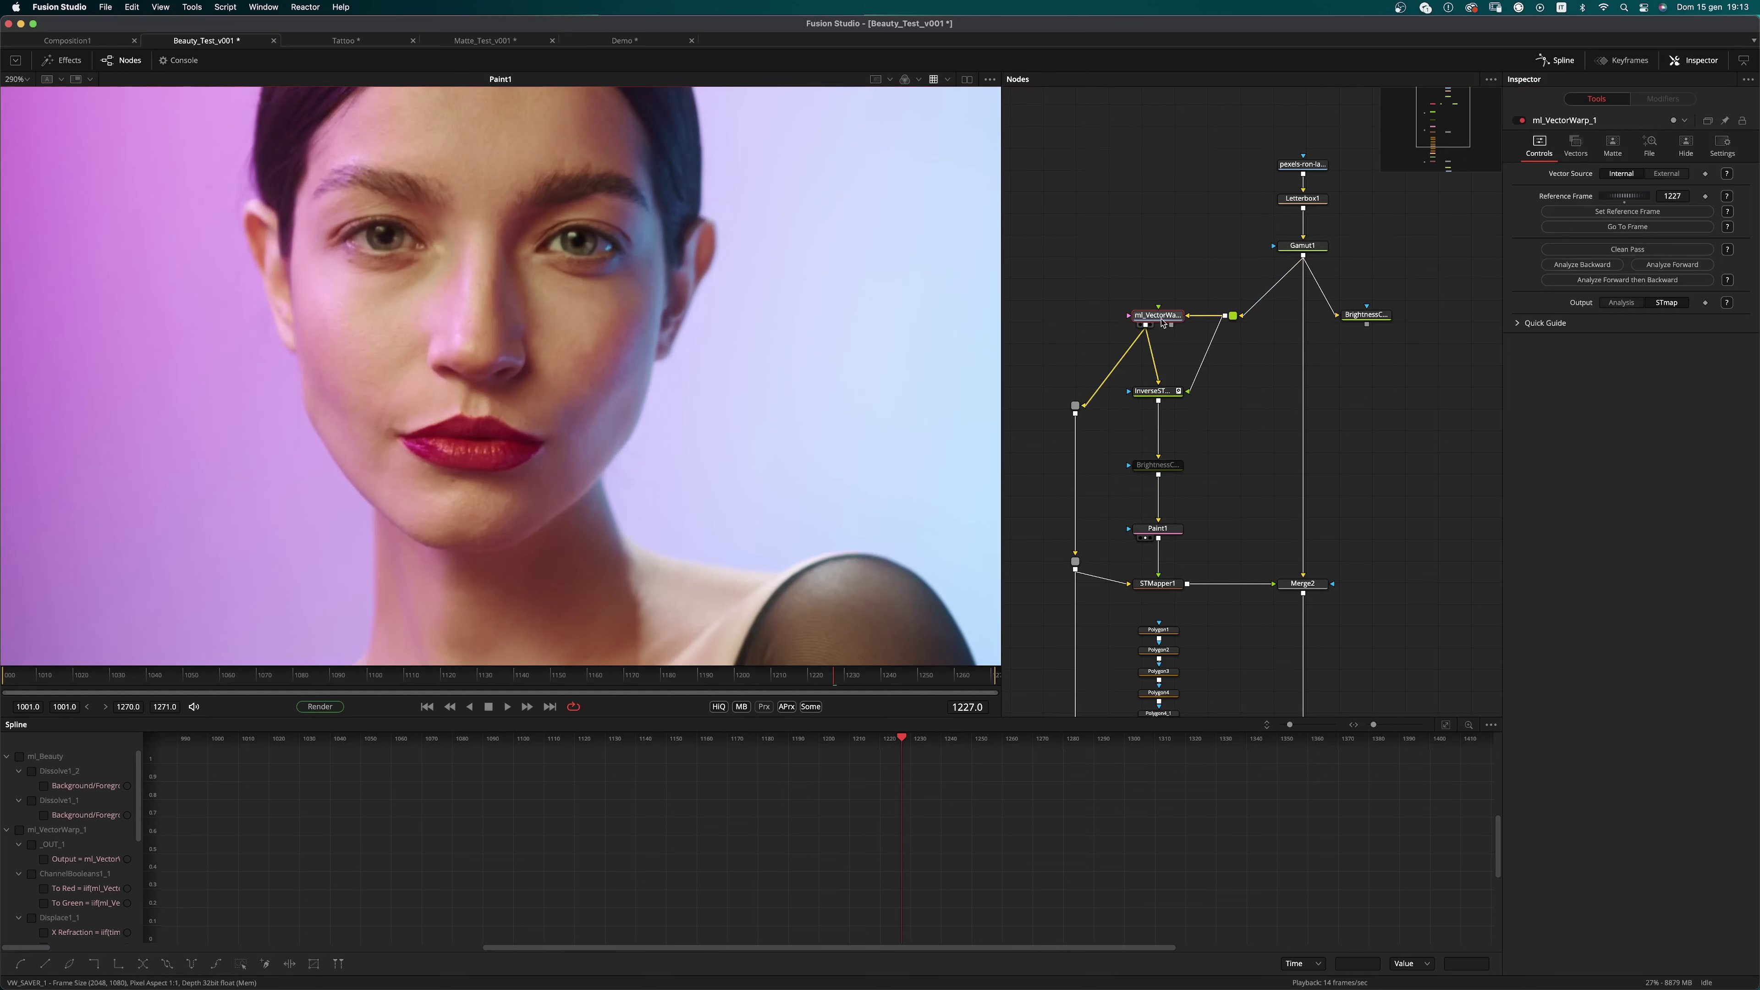
left_click_drag(1153, 315, 692, 503)
left_click_drag(1152, 390, 742, 477)
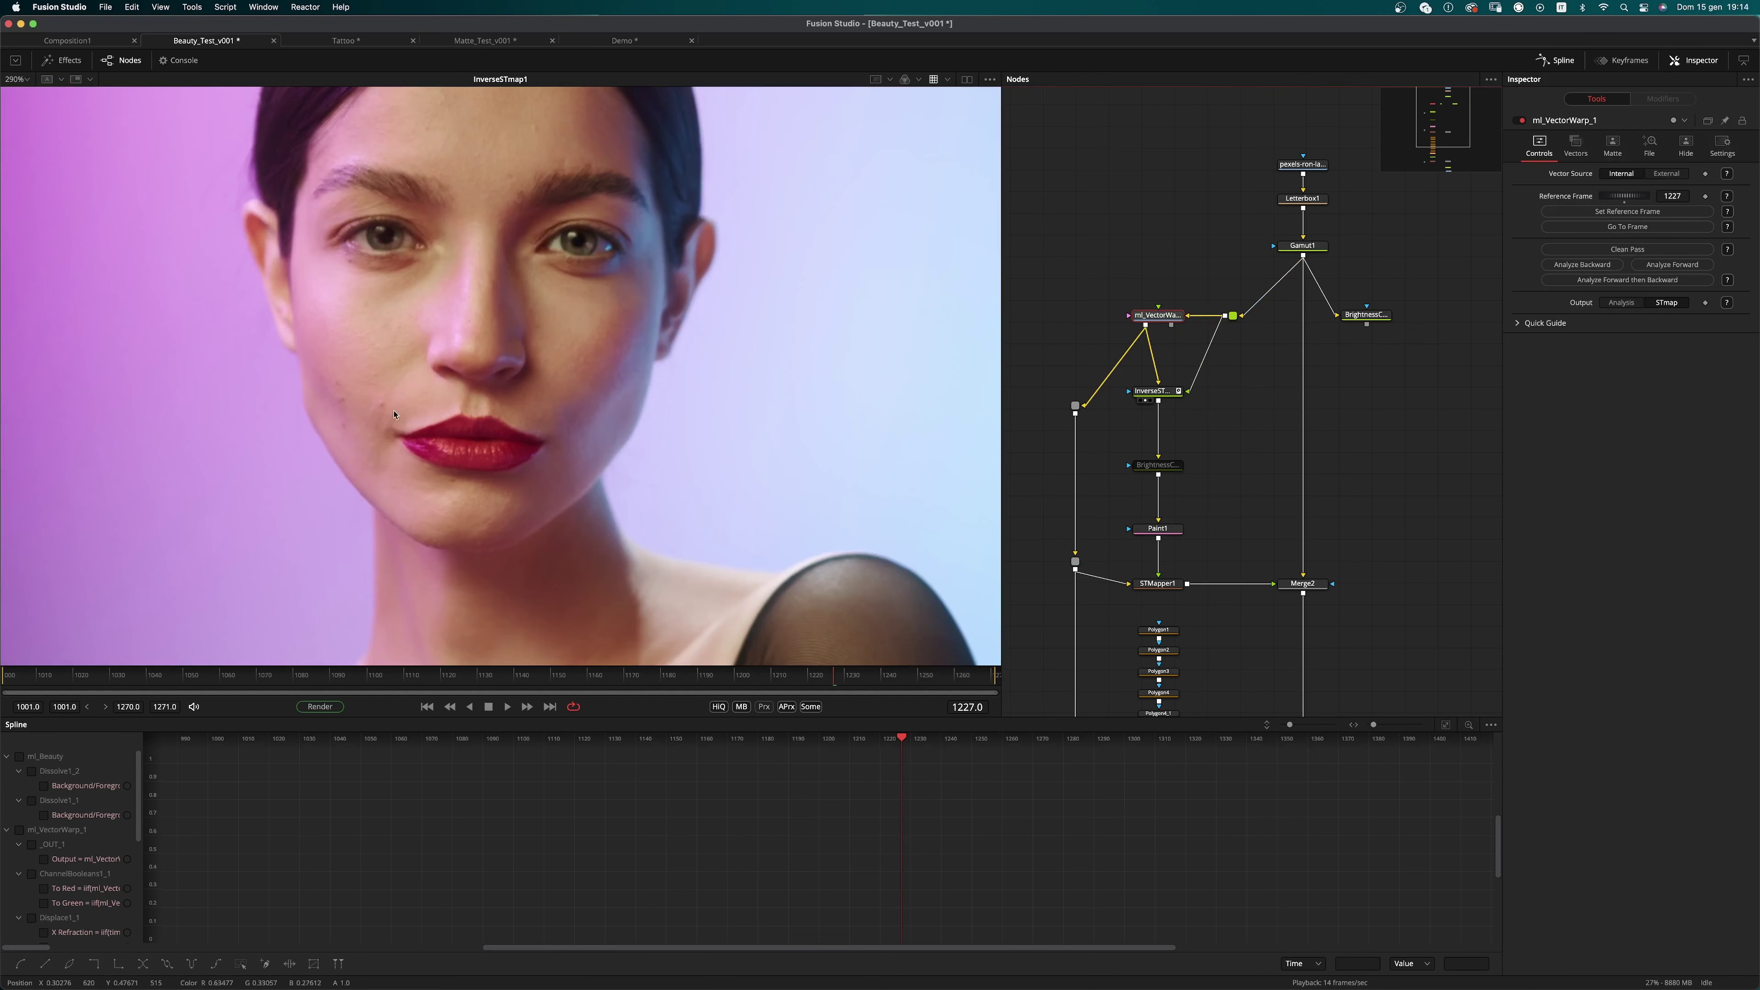
left_click_drag(1156, 528, 891, 563)
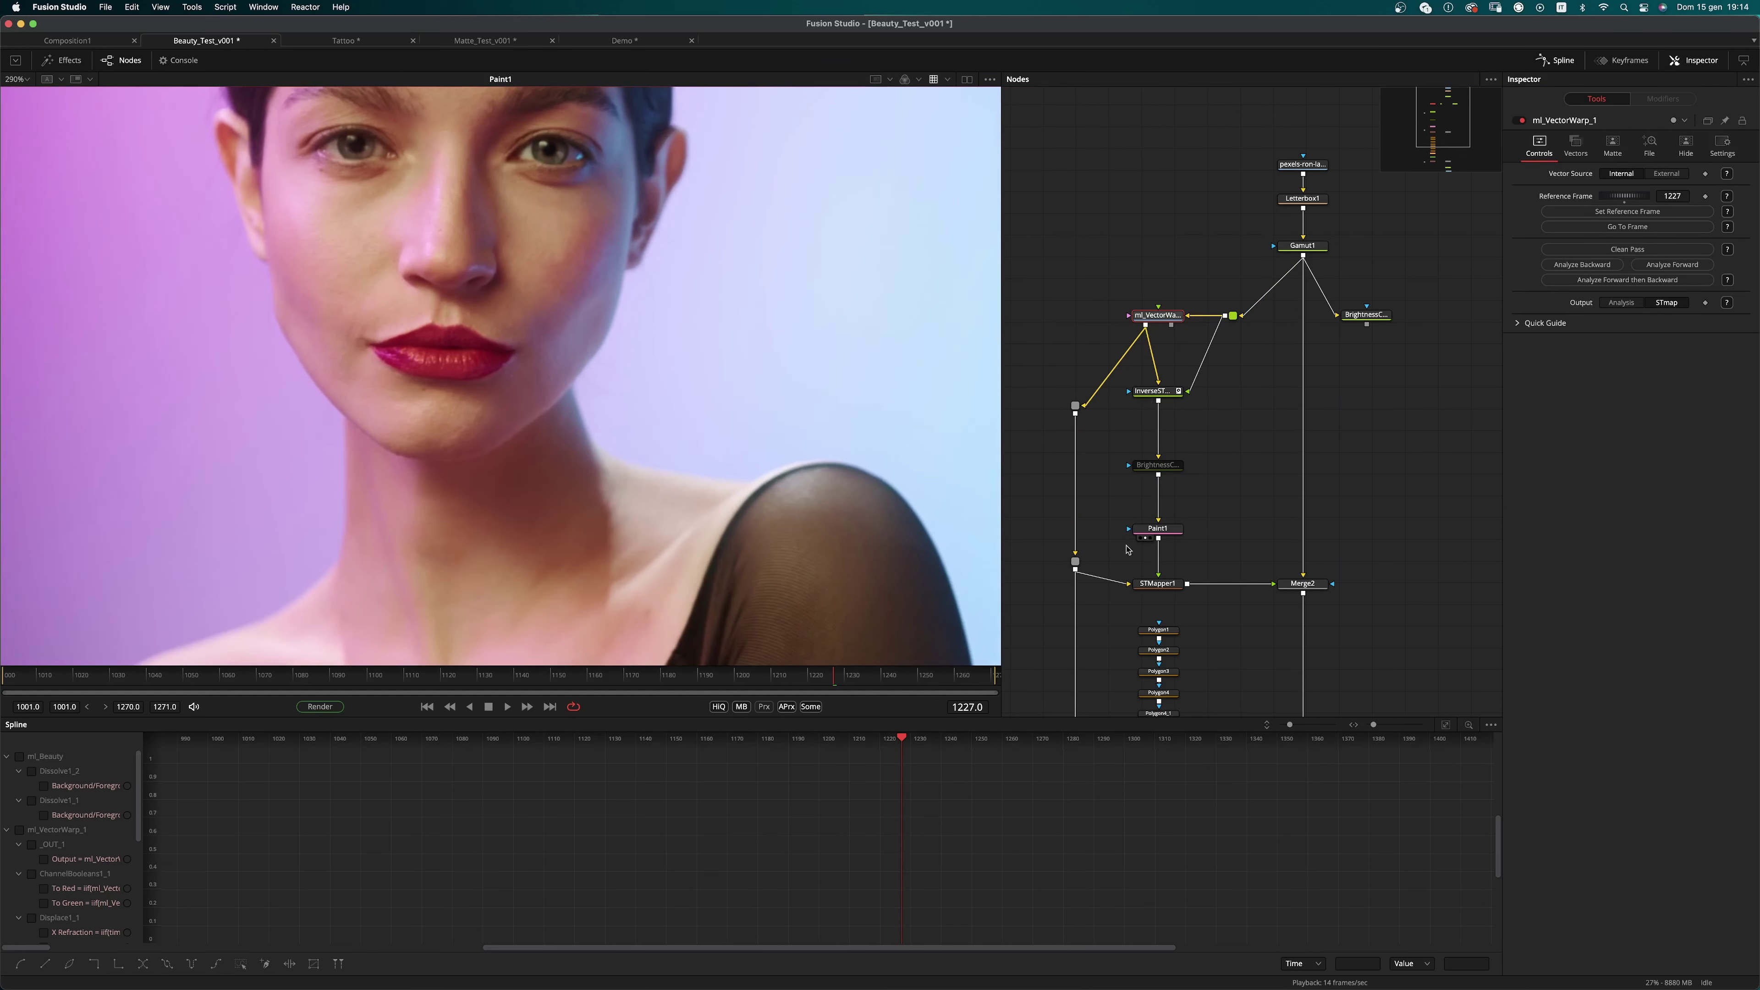
left_click_drag(791, 407, 774, 476)
Step: Re-enable BrightnessContrast1, view the isolated paint patches from Paint1, and bring up the STMapper1 settings
left_click_drag(1225, 435, 1102, 483)
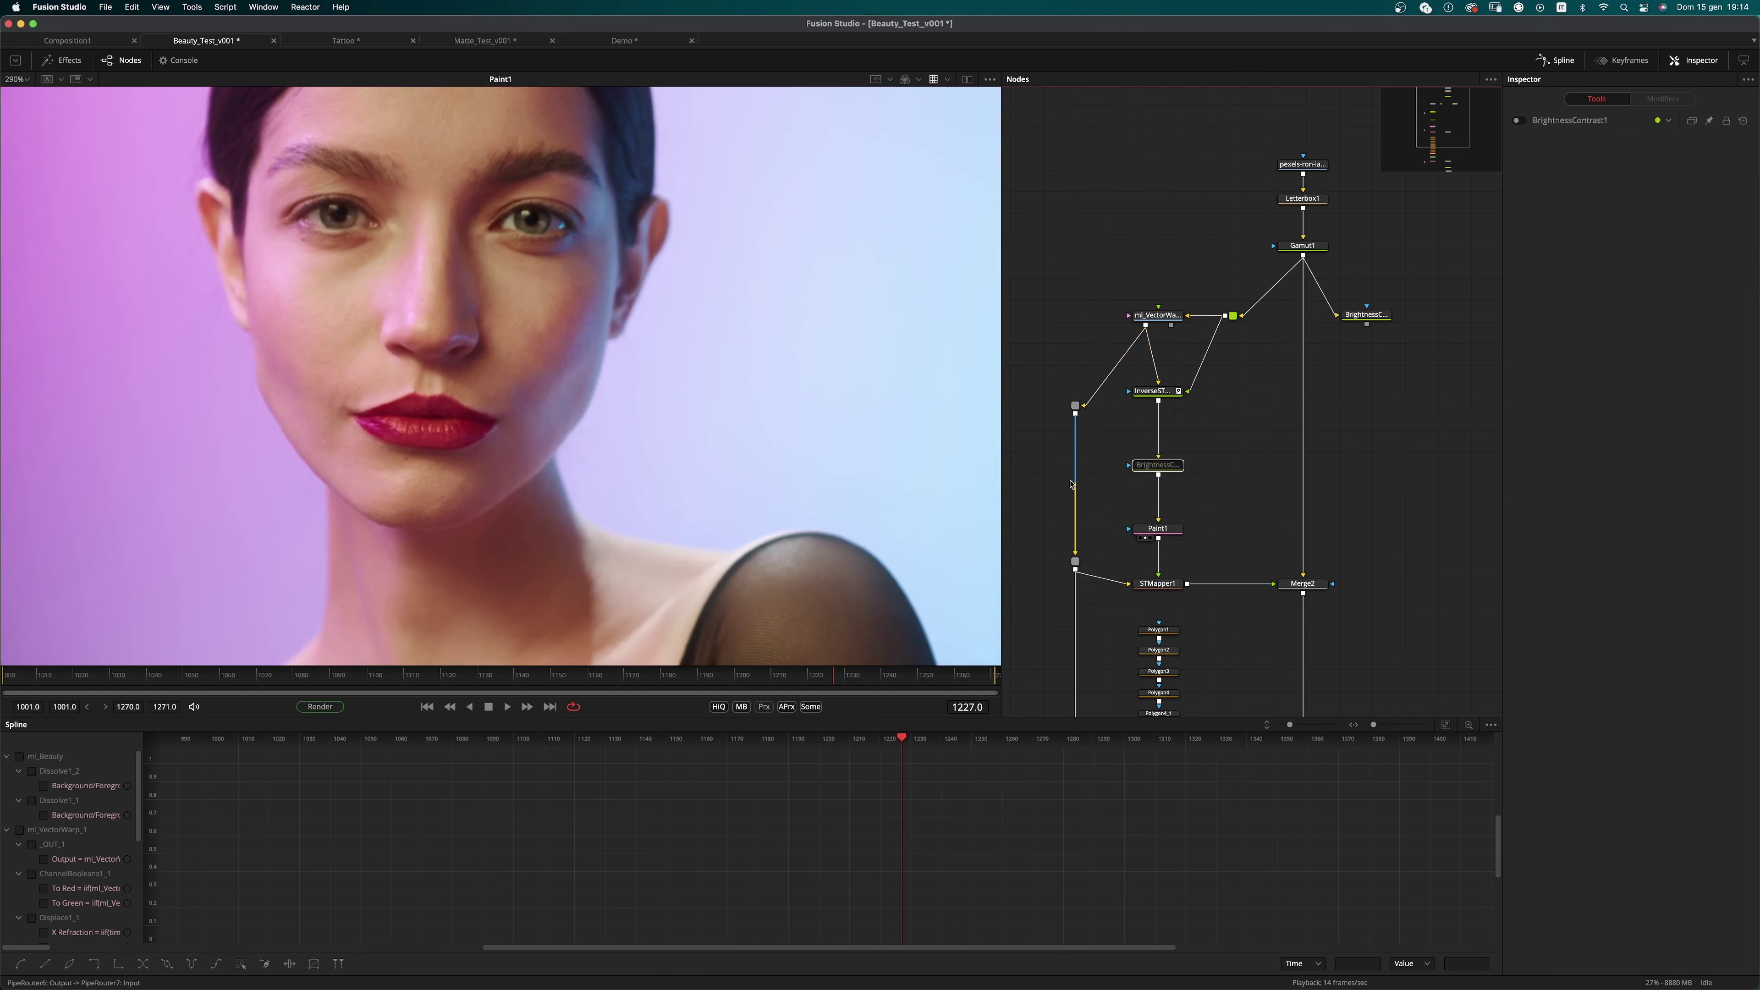
key("super+p")
scroll(591, 413, "down", 3)
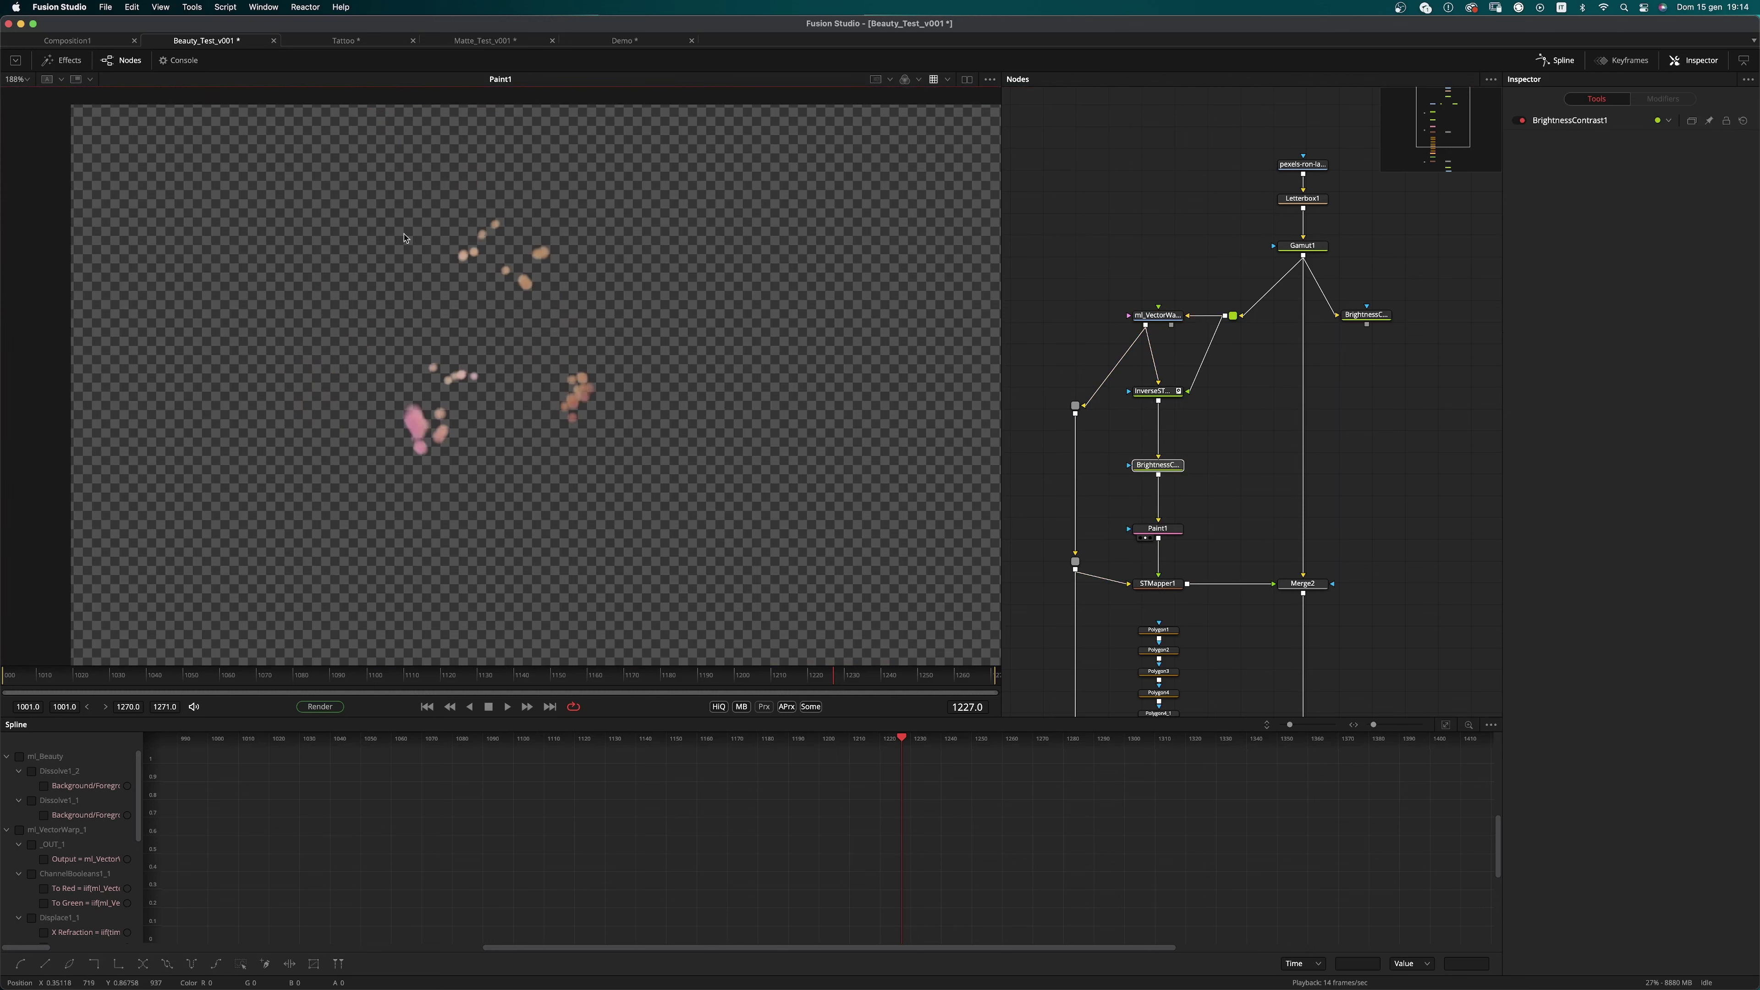
scroll(1169, 583, "down", 2)
left_click(1163, 560)
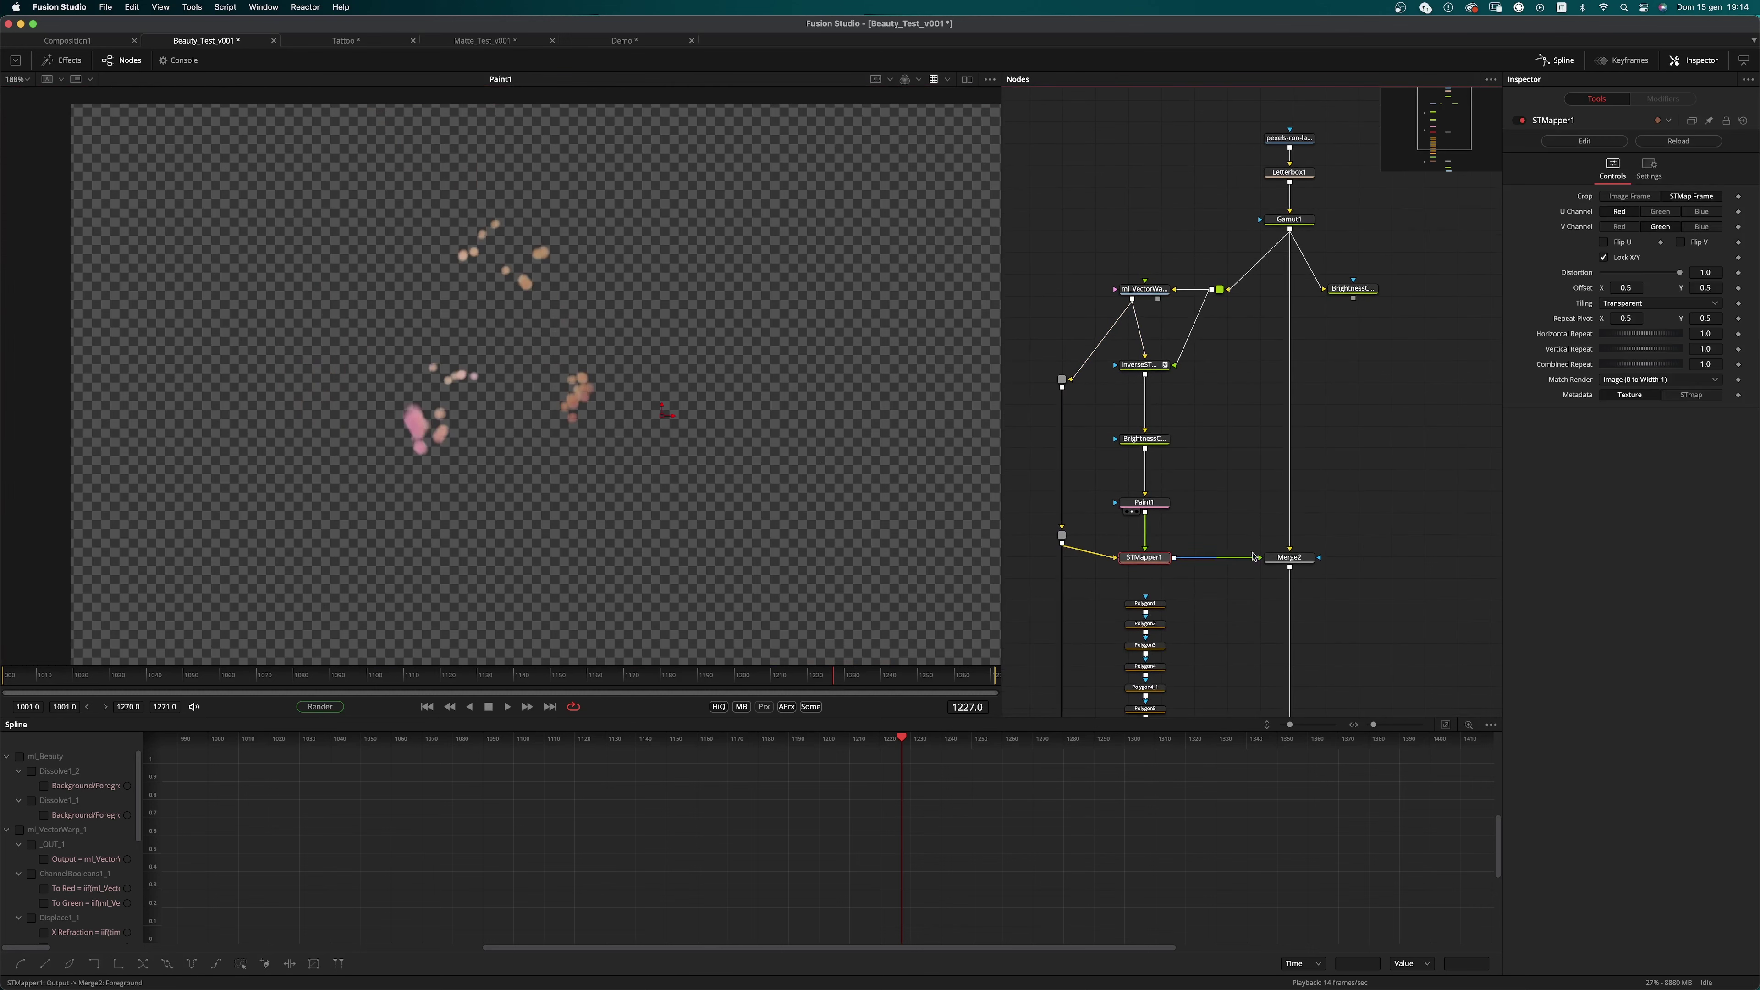
Step: View the Merge2 result, and inspect the Background1 face matte with its polygon masks and Blur2 selected
left_click_drag(1295, 557, 716, 402)
scroll(1164, 380, "down", 15)
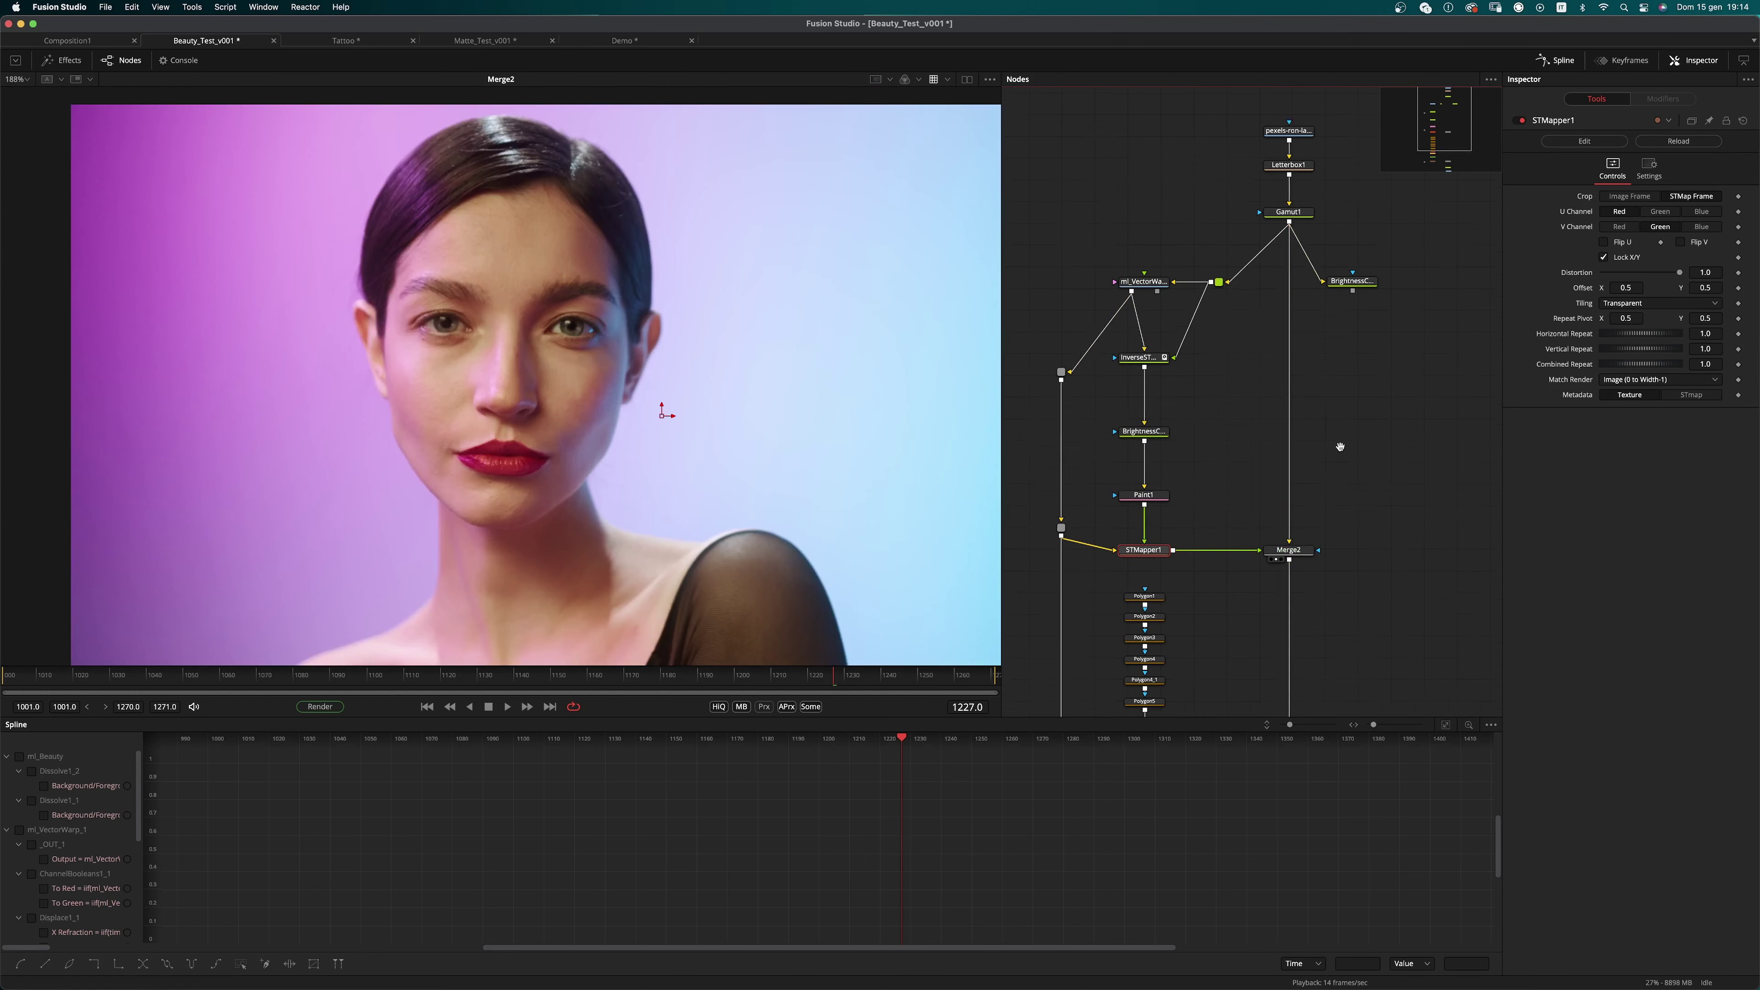
left_click_drag(1189, 307, 773, 513)
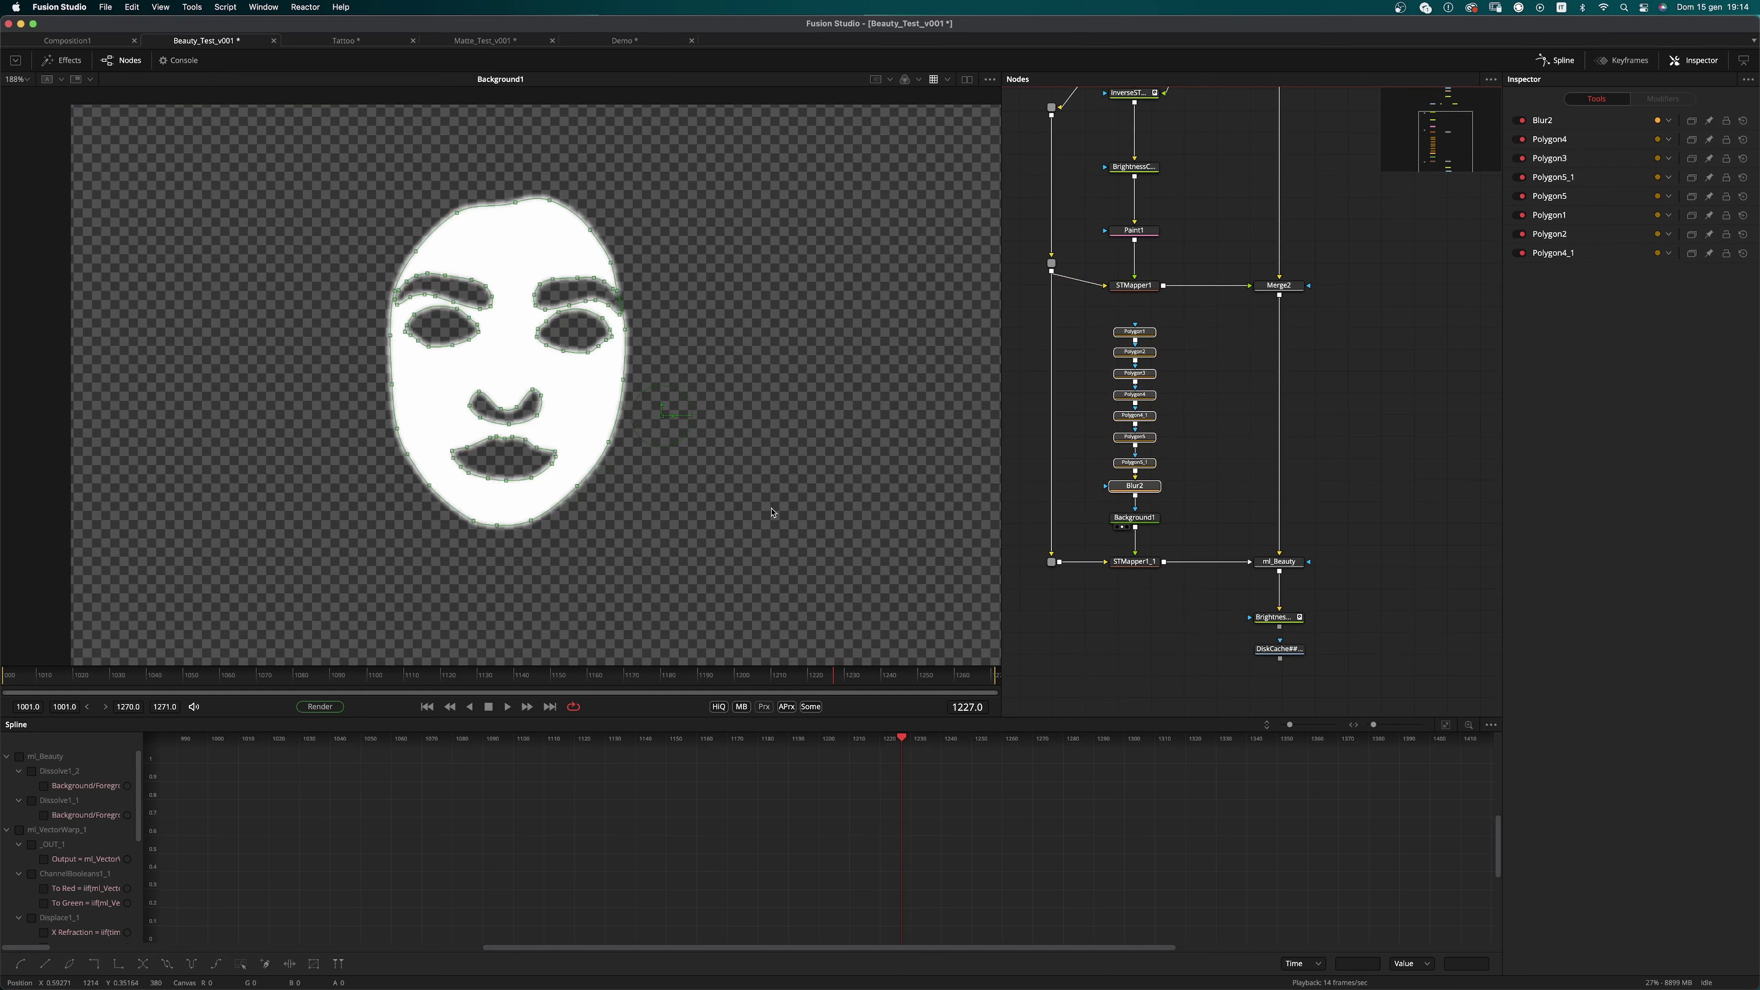
left_click(1191, 497)
Step: View STMapper1_1 and play the warped face matte from near the start of the range, stopping at frame 1062
left_click_drag(1142, 565, 818, 419)
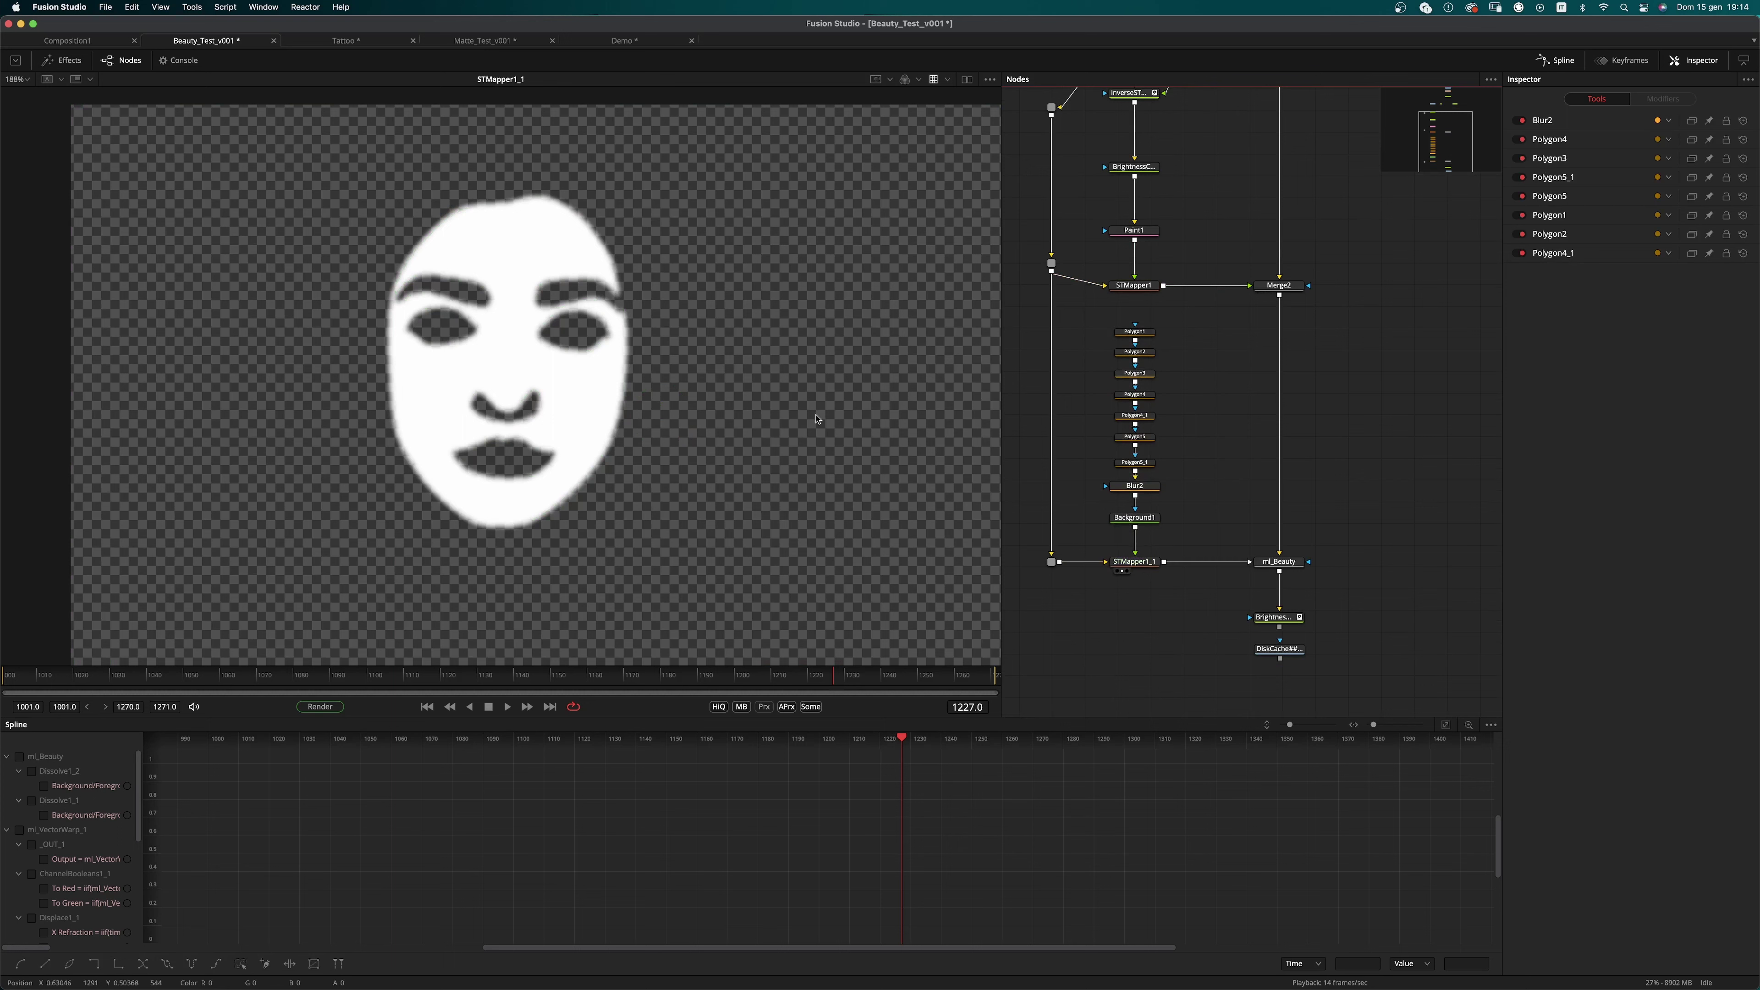
scroll(1078, 258, "up", 5)
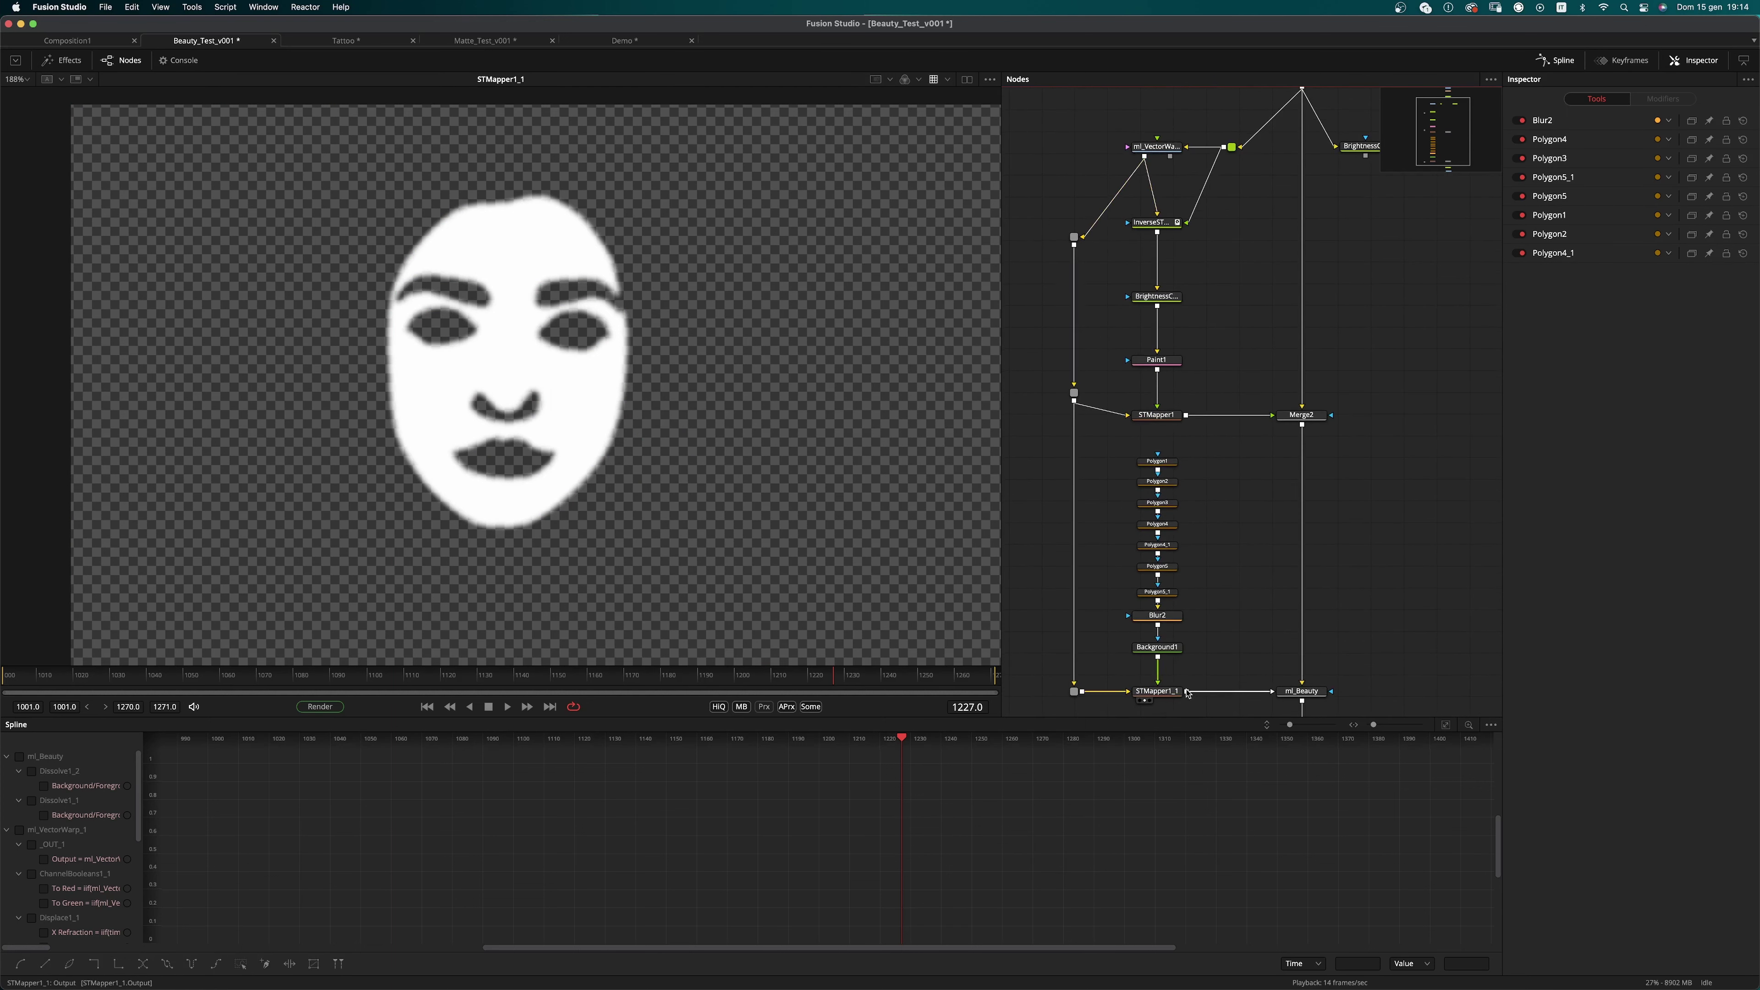
scroll(1187, 693, "down", 5)
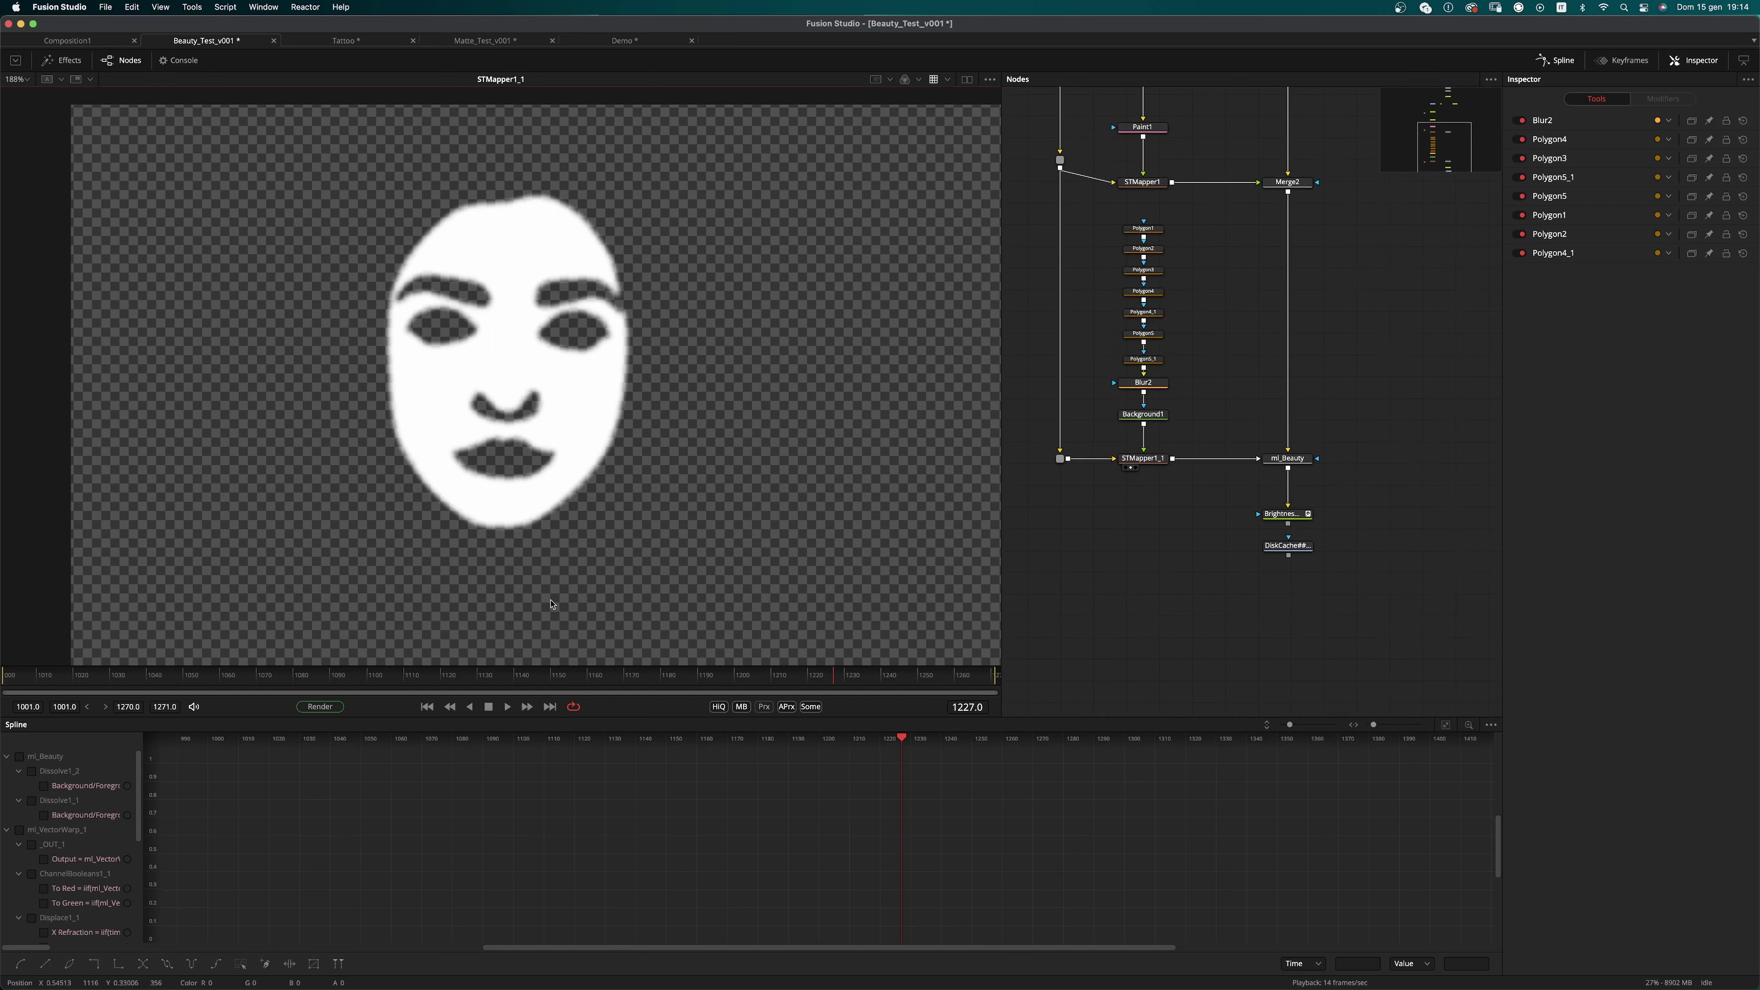
left_click(76, 679)
key("space")
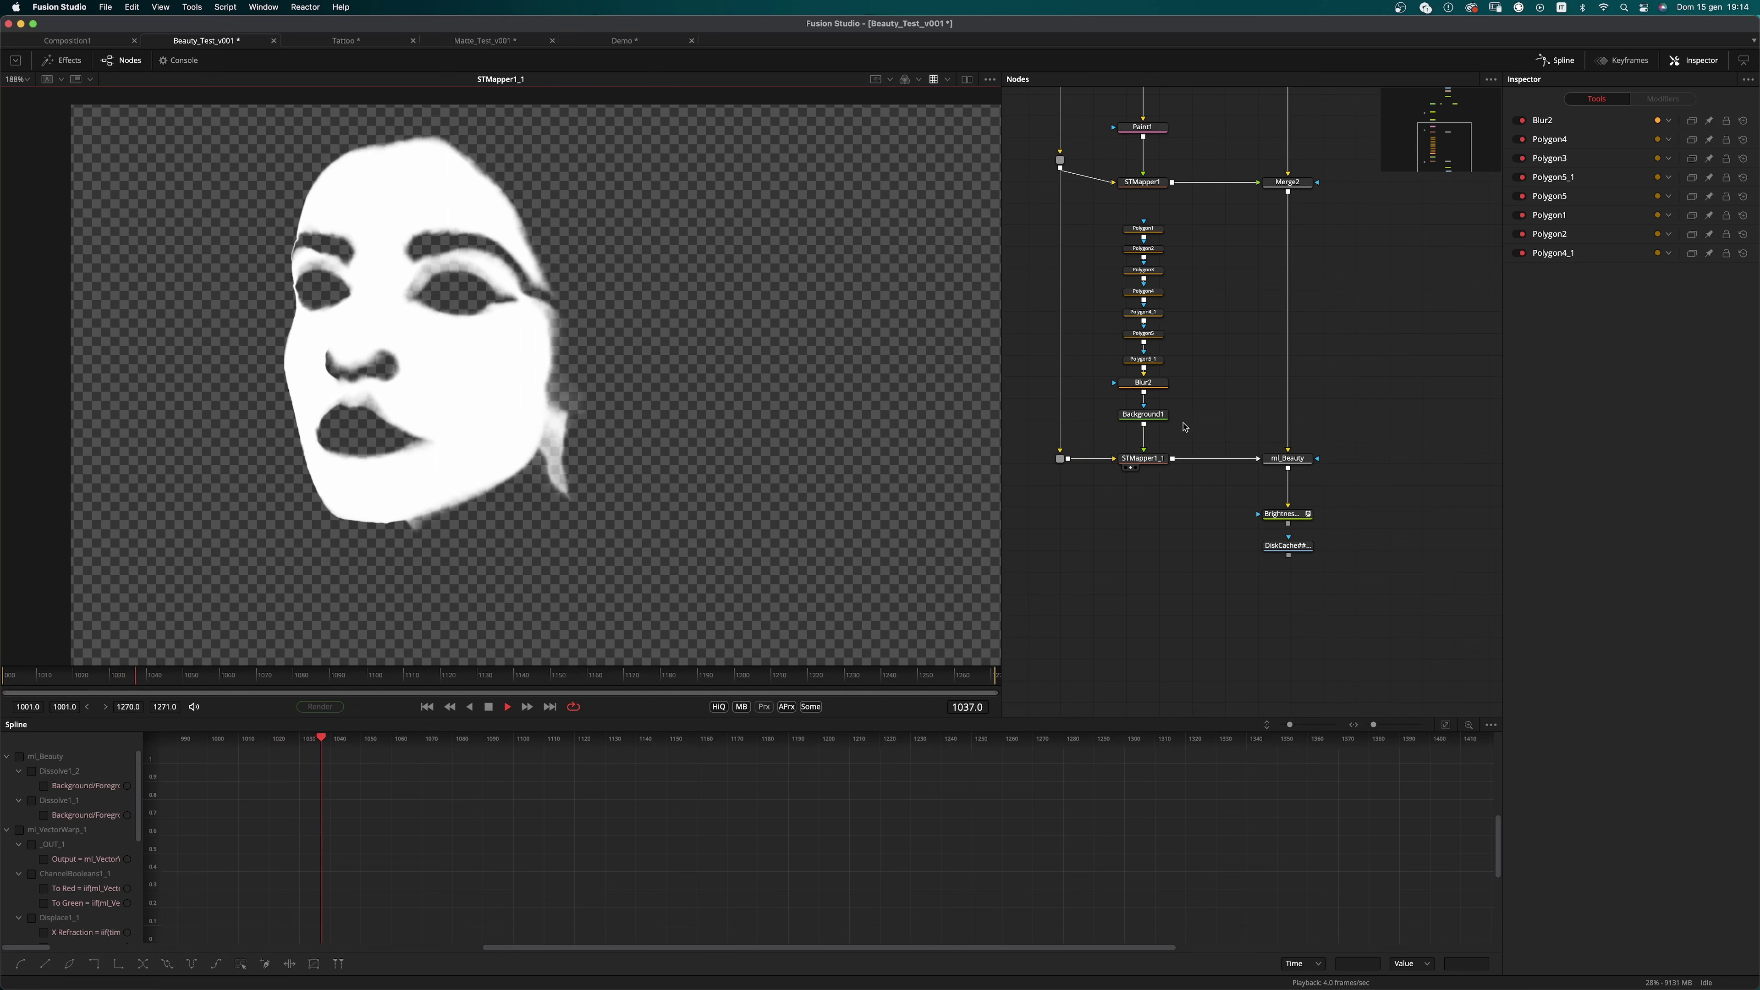
left_click_drag(1209, 214, 1080, 424)
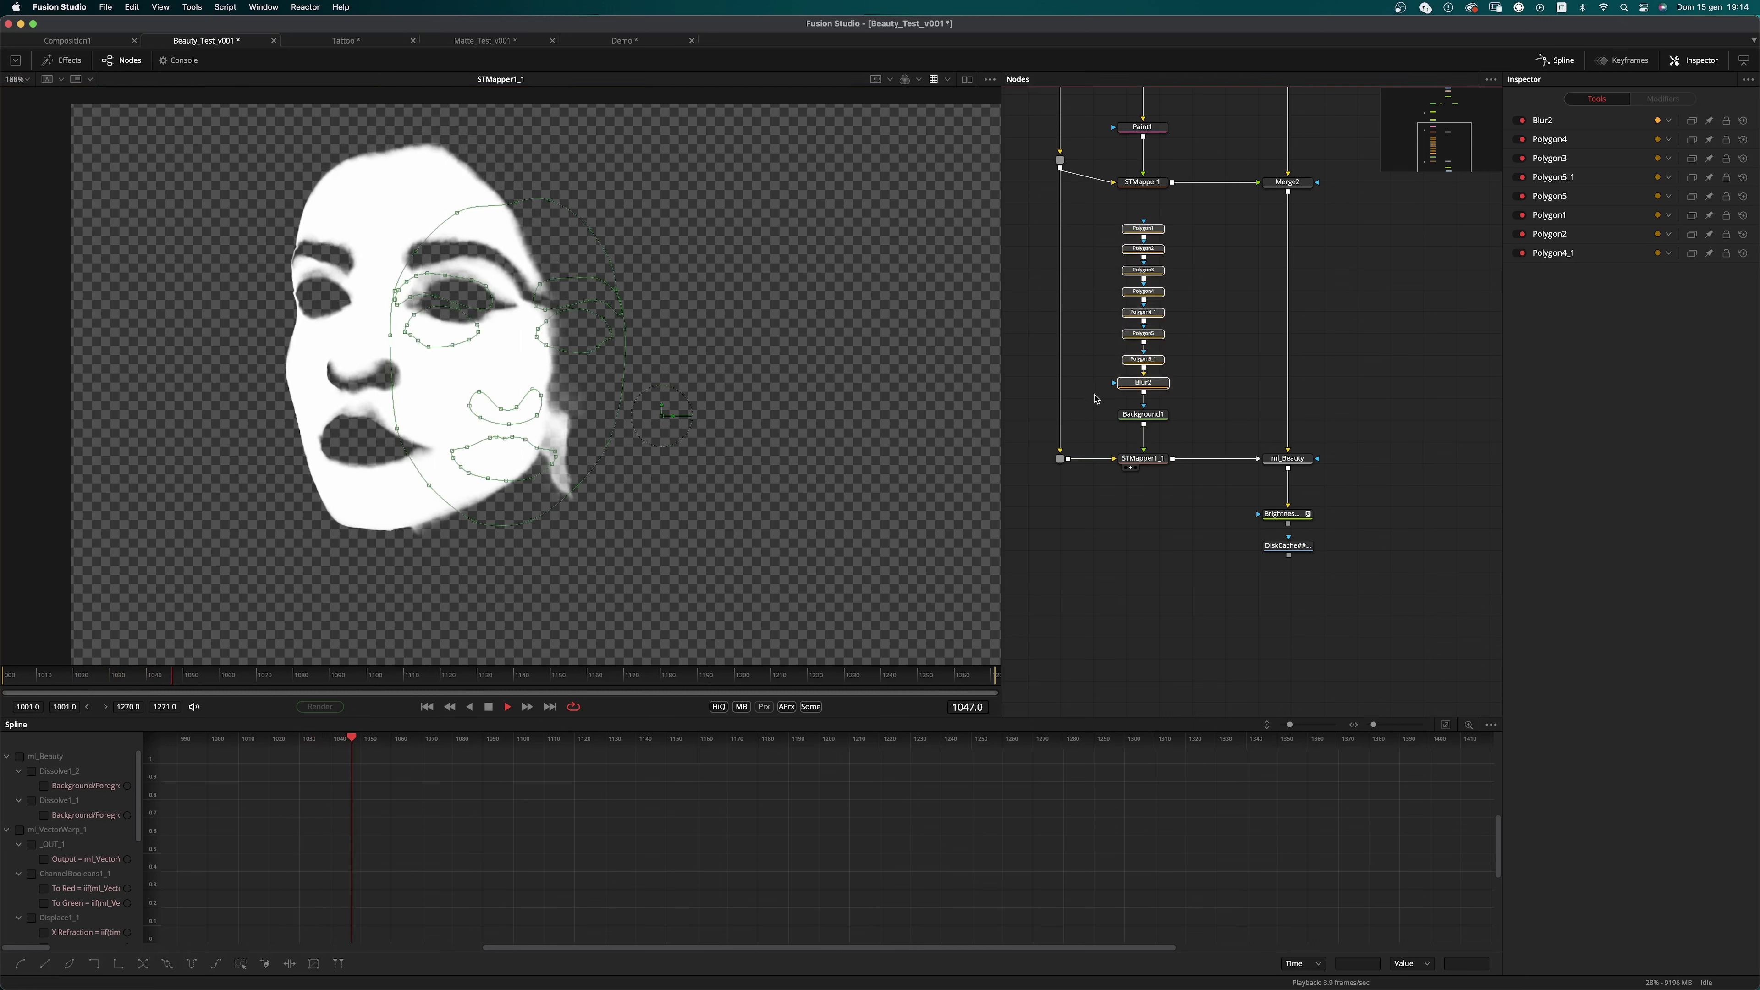
left_click(1217, 295)
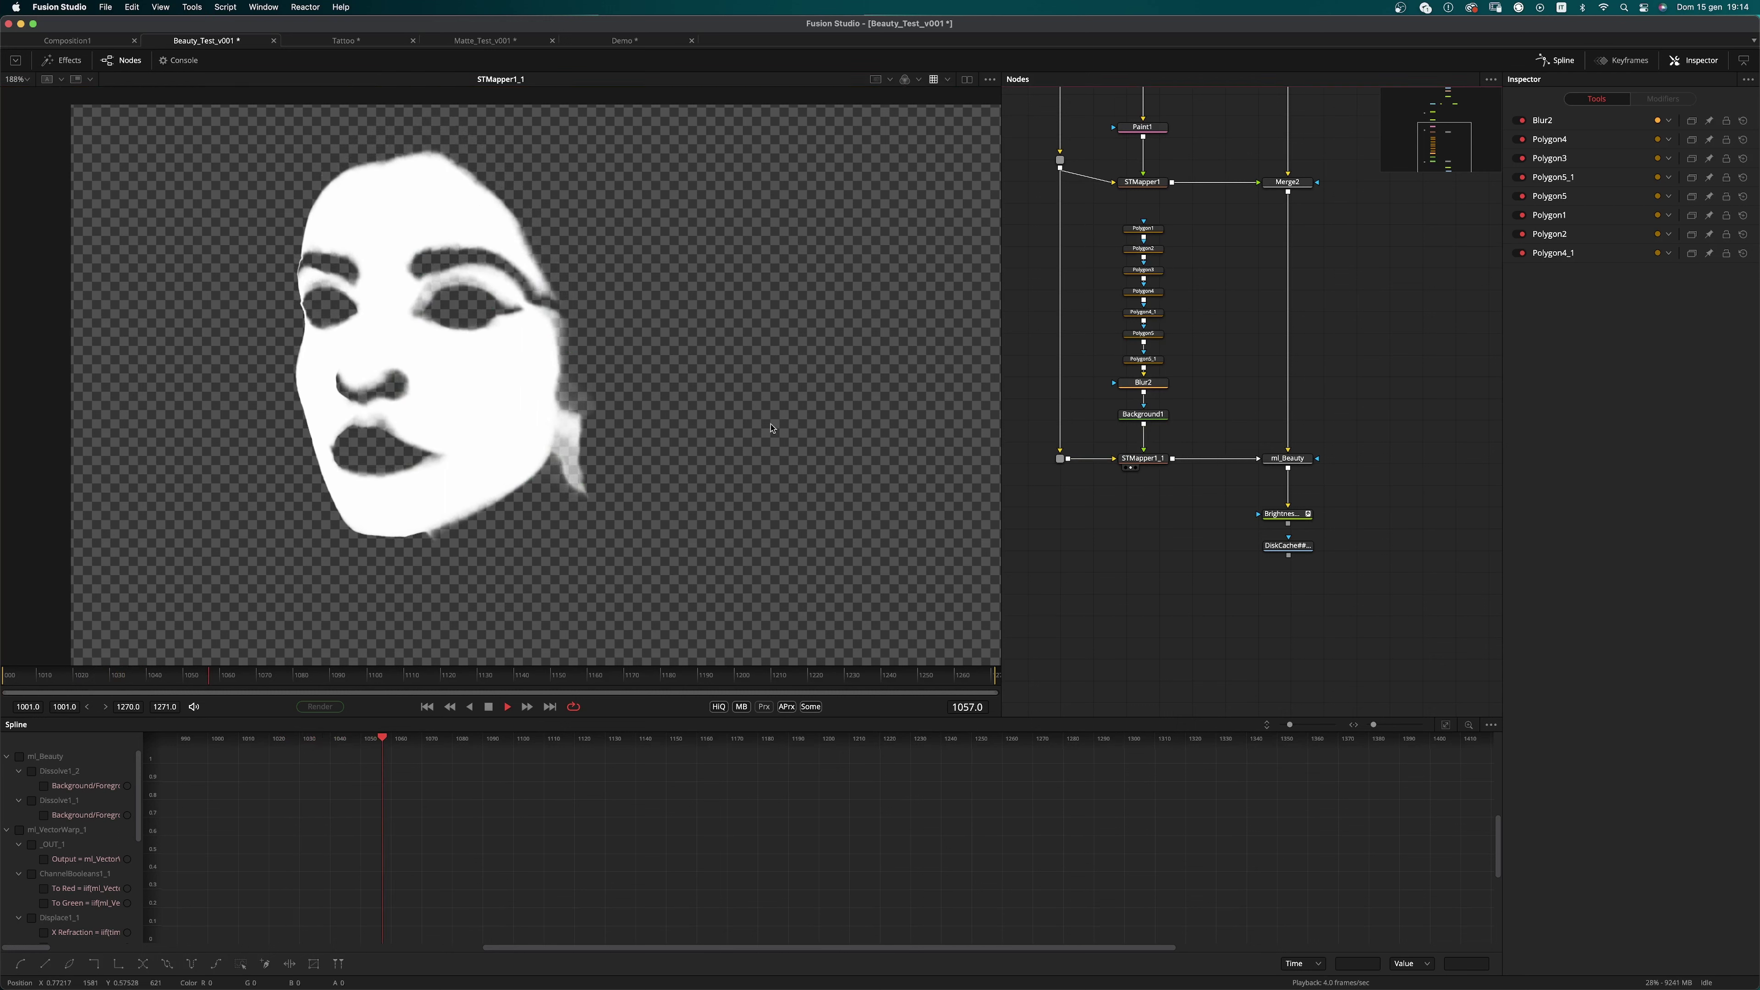
key("space")
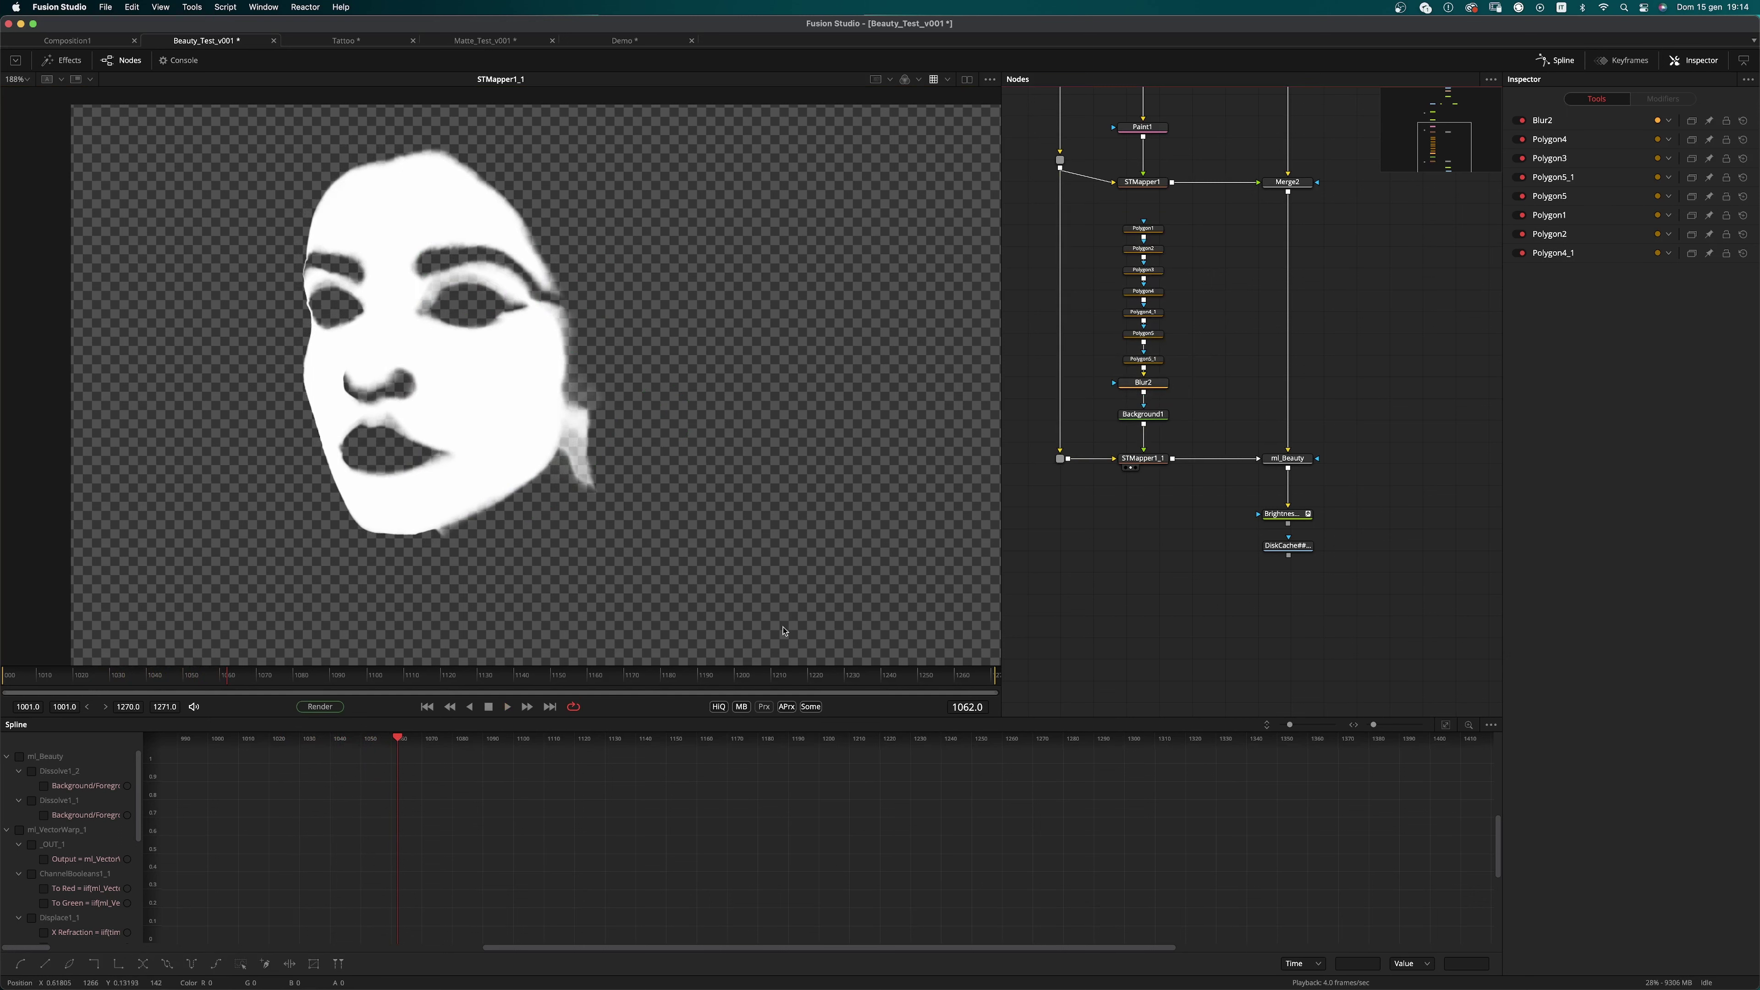
Step: Compare the Background1 matte with STMapper1_1 at frame 1062, and view the ml_Beauty output
left_click_drag(1136, 415, 591, 269)
left_click(1126, 467)
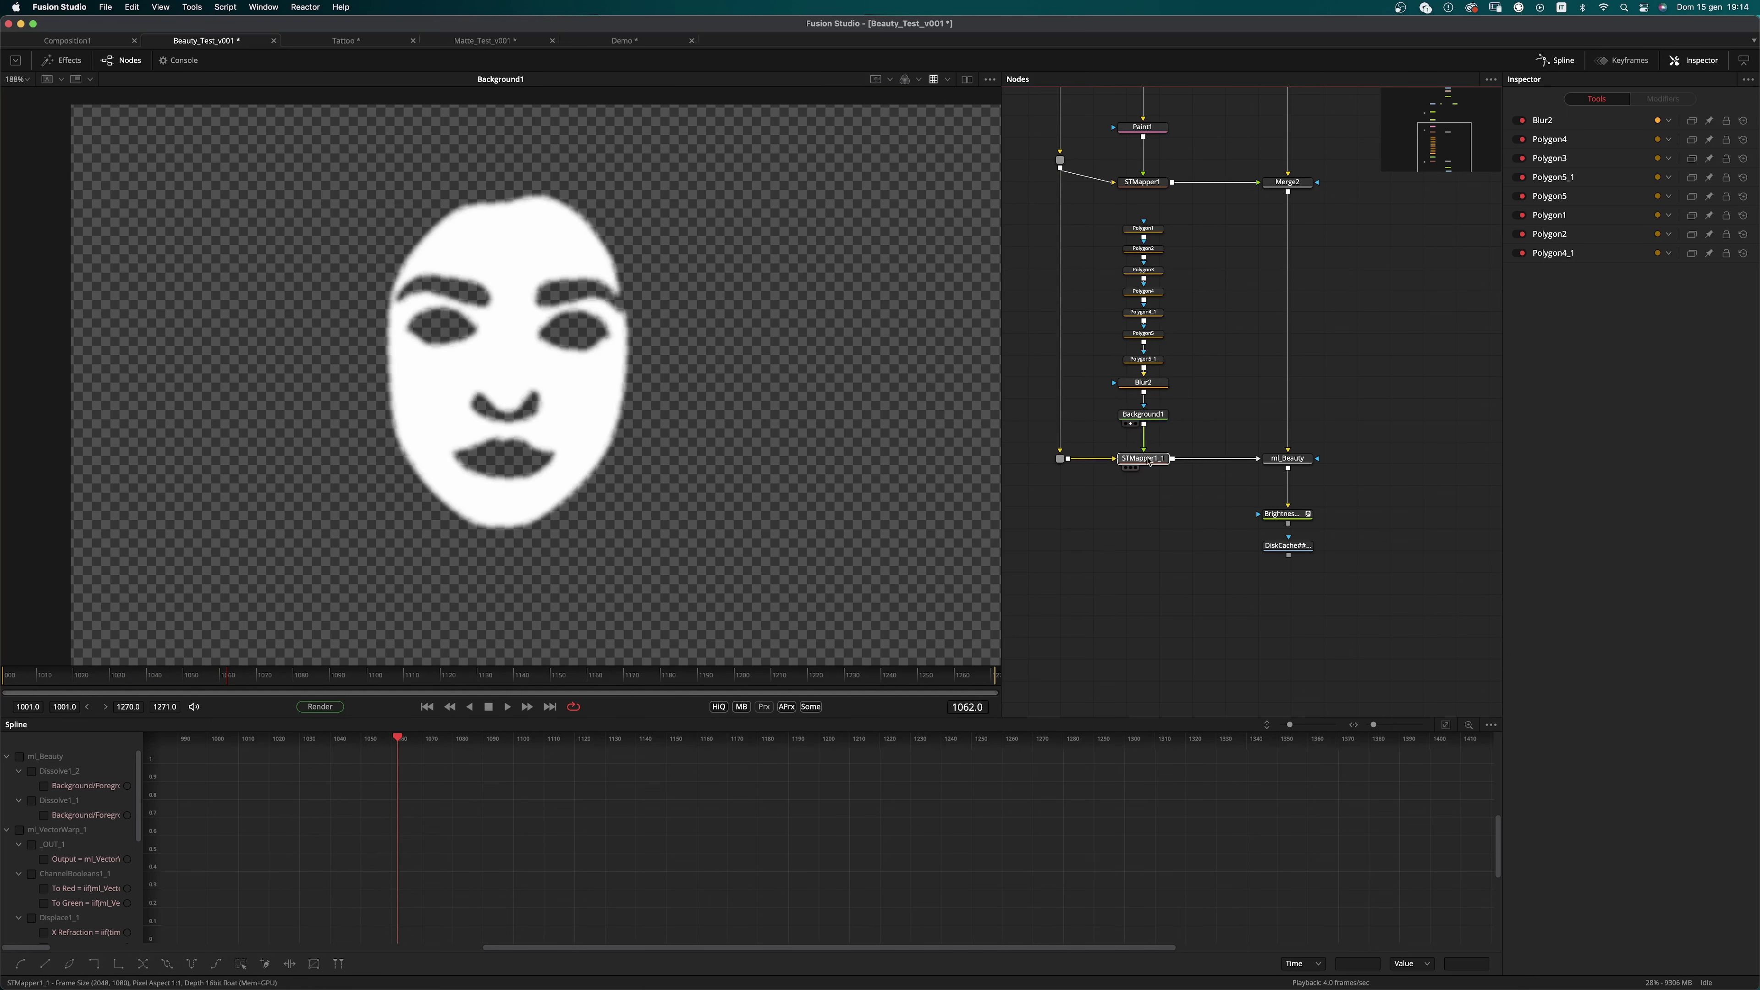
left_click(1270, 466)
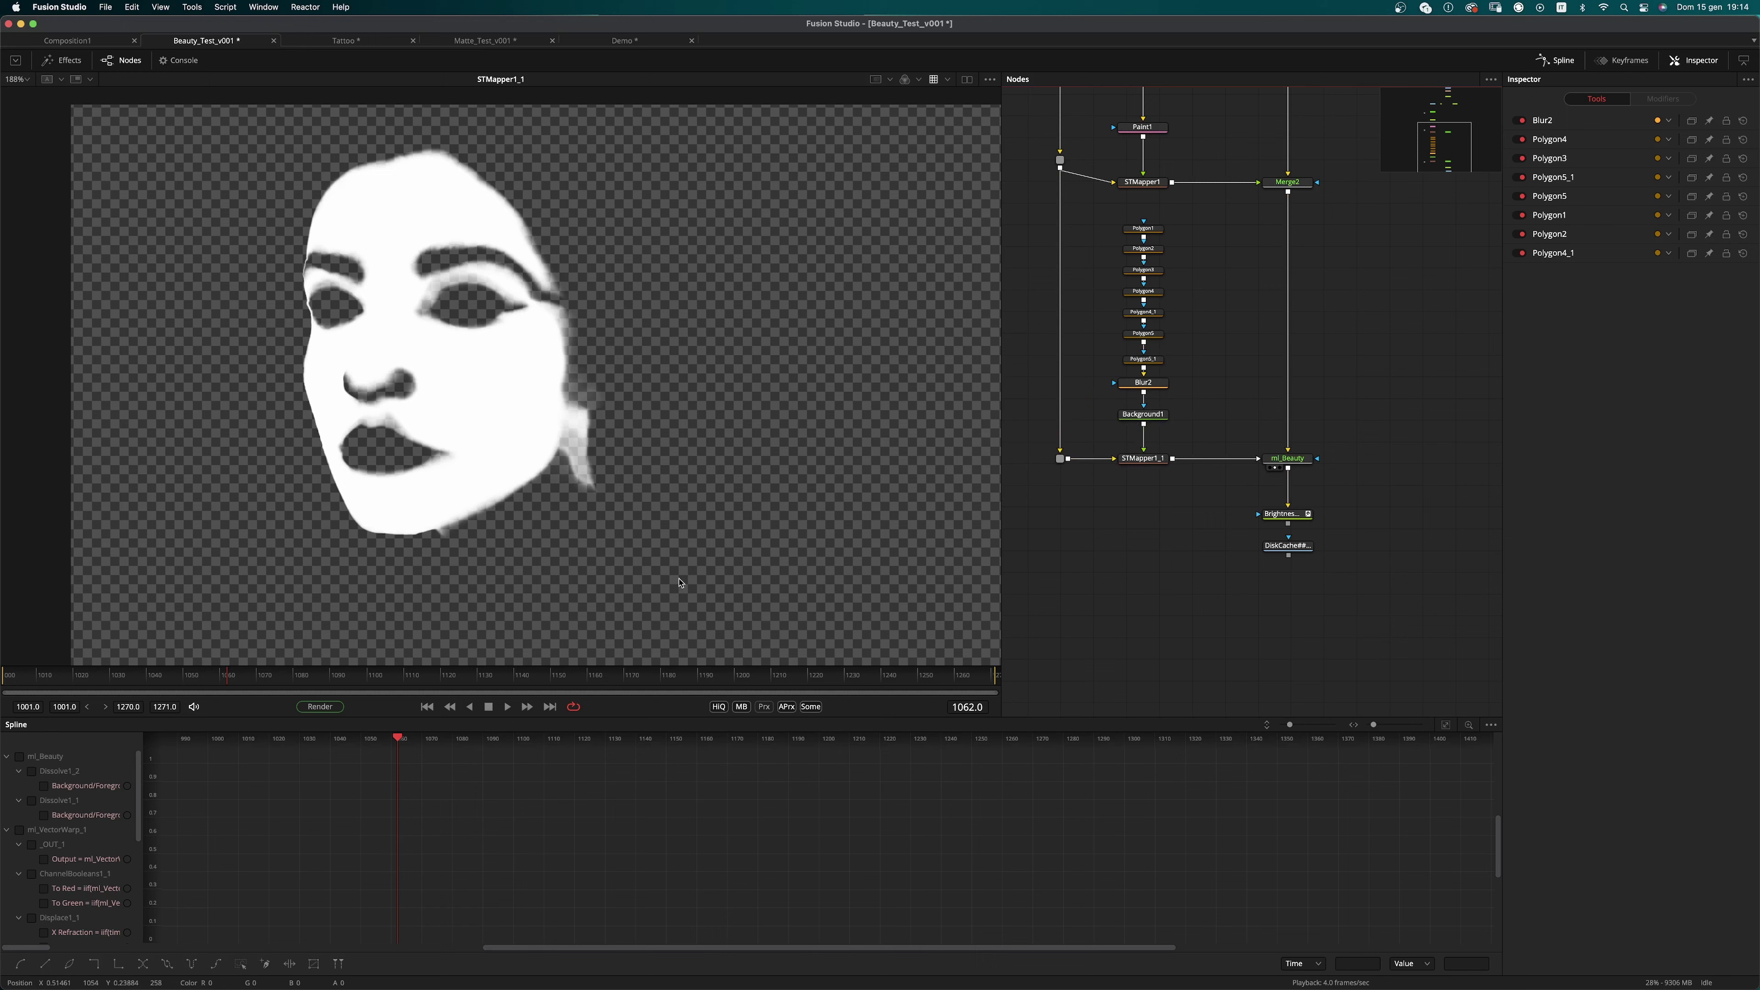
scroll(1351, 408, "up", 4)
scroll(1351, 405, "down", 2)
scroll(714, 475, "down", 3)
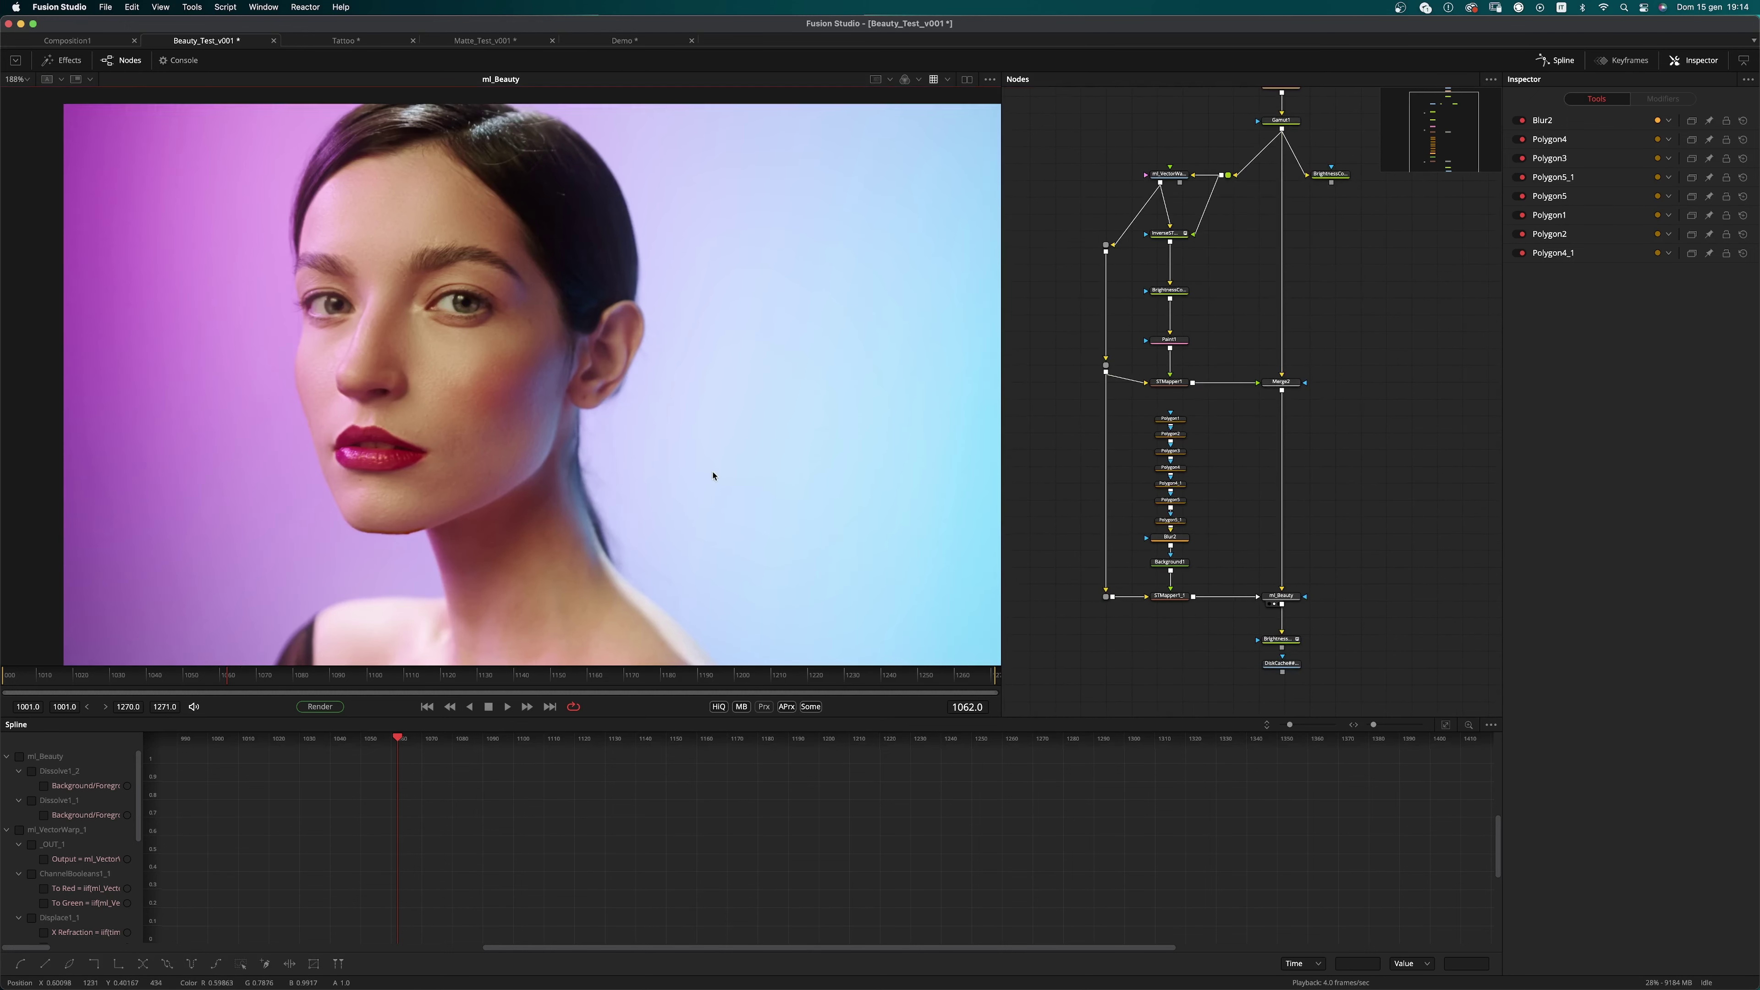
Step: View BrightnessContrast2, and set up a Buffer Split Wipe comparing the DiskCache loader with BrightnessContrast2_1
left_click_drag(1287, 638, 663, 516)
left_click_drag(1203, 367, 1191, 385)
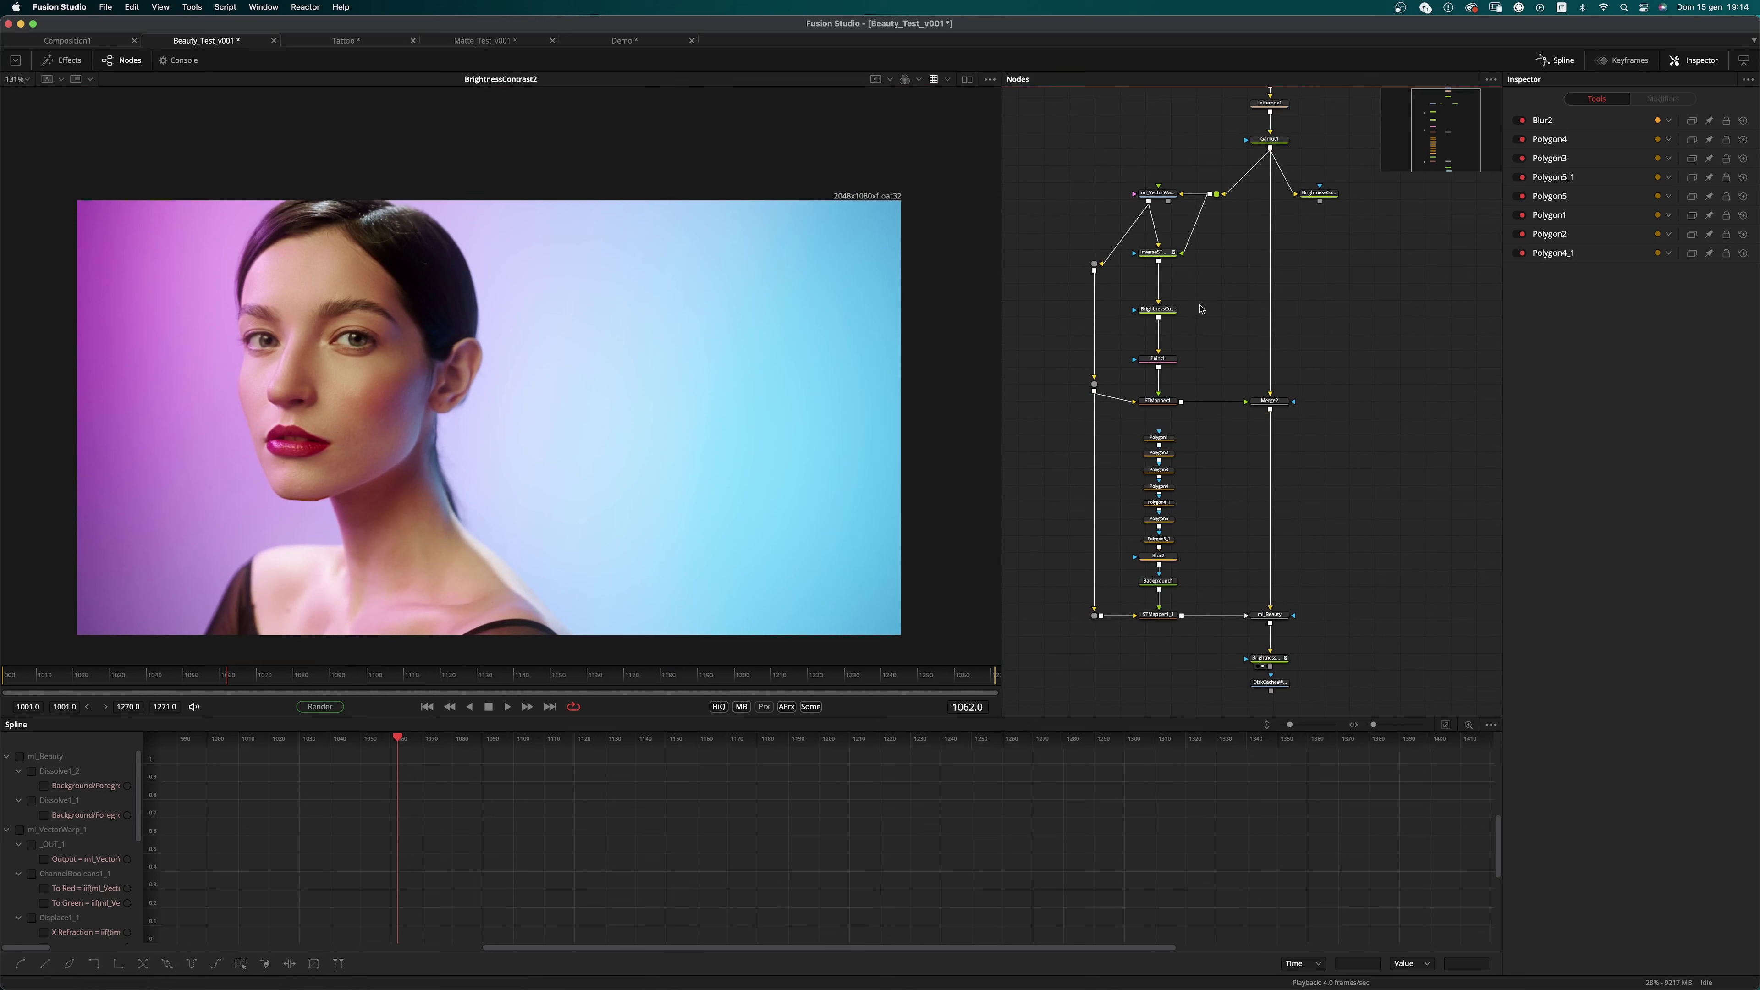
scroll(1197, 387, "up", 2)
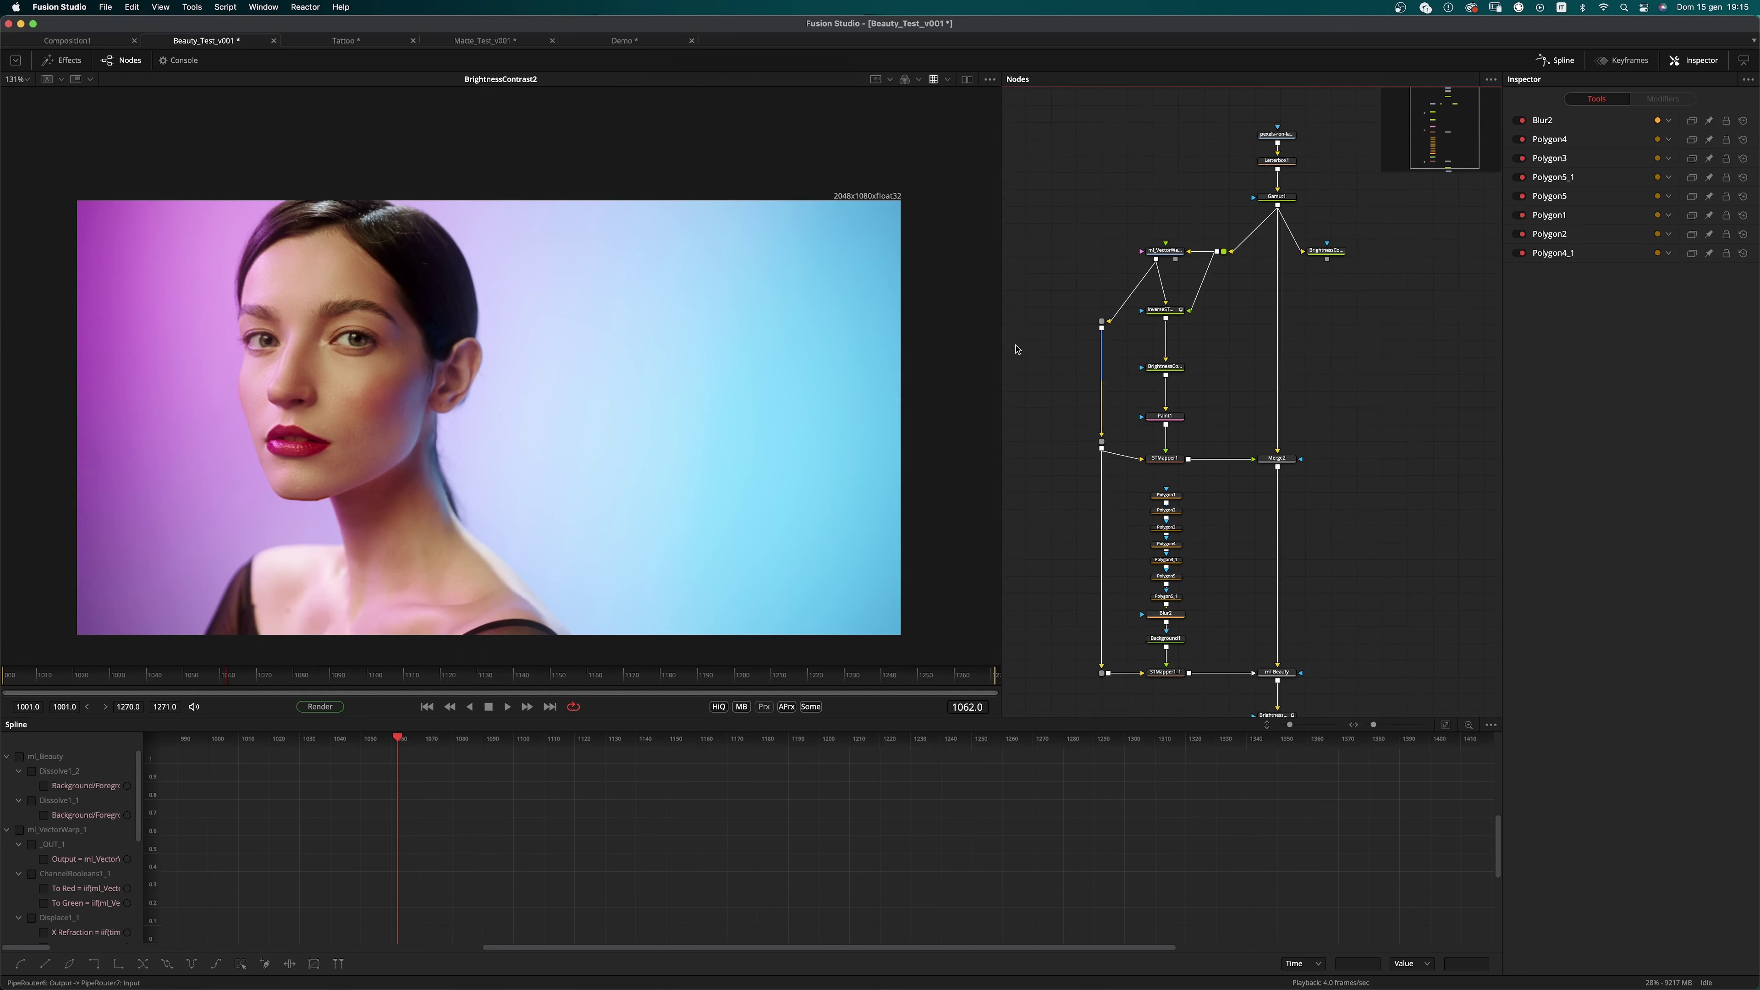
left_click(62, 80)
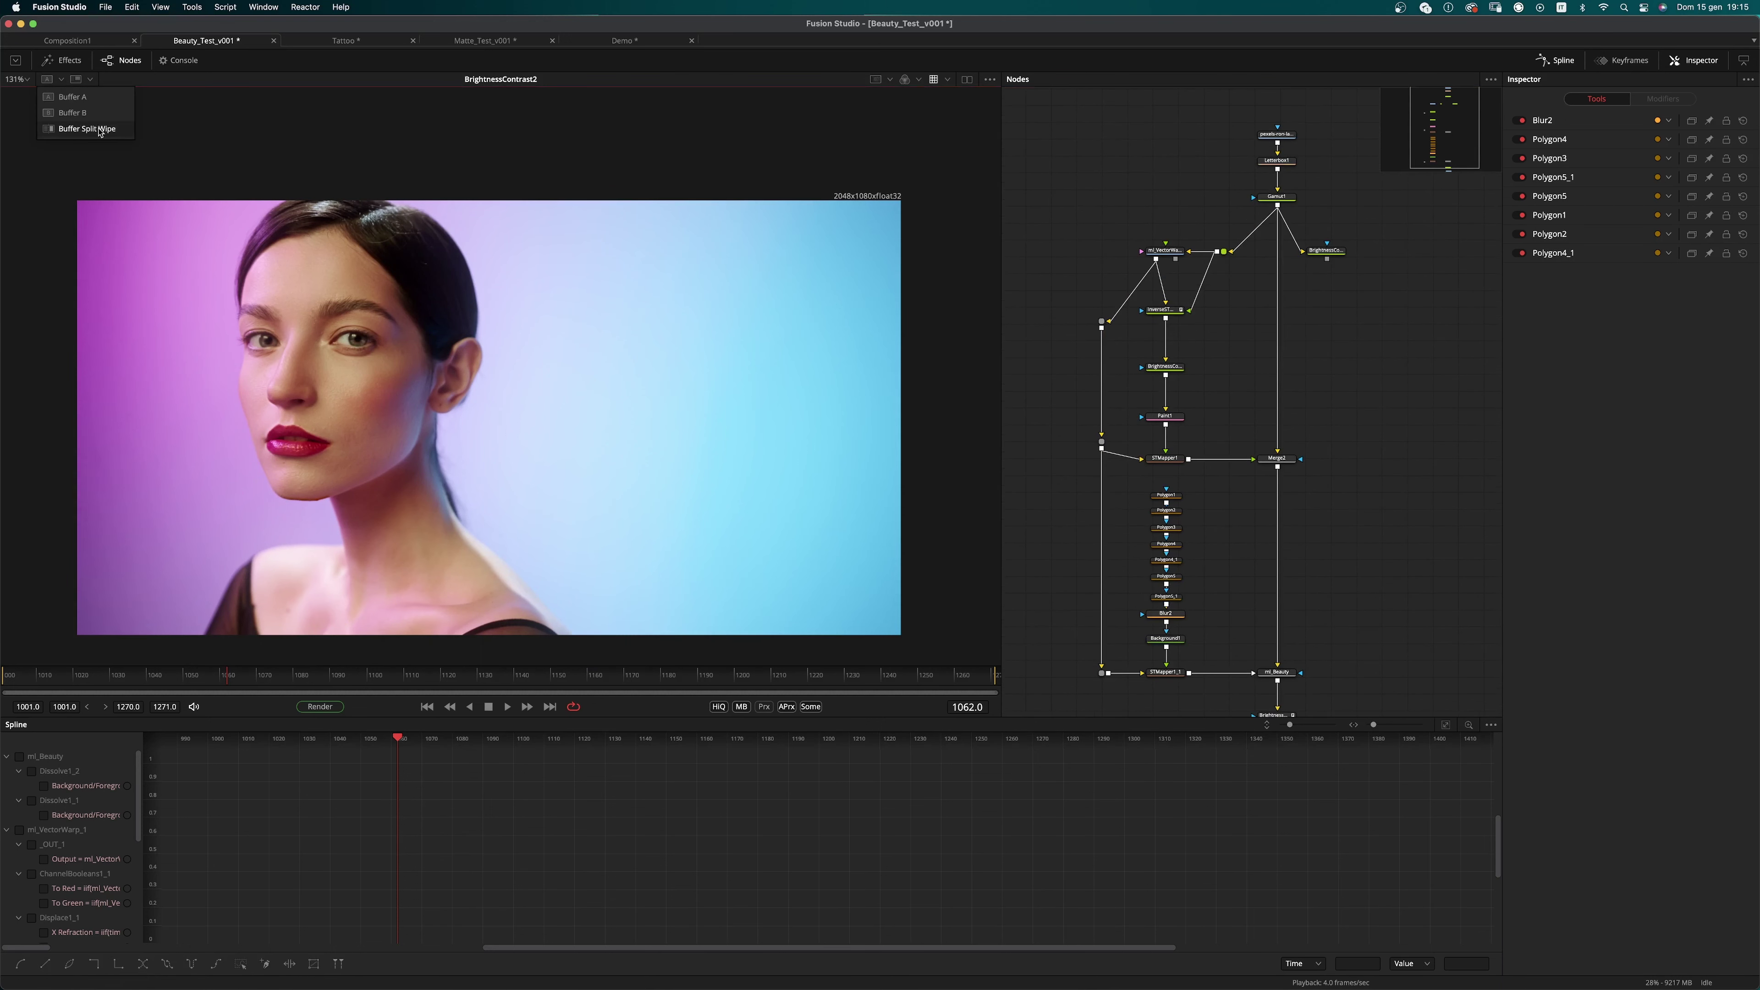
left_click(100, 130)
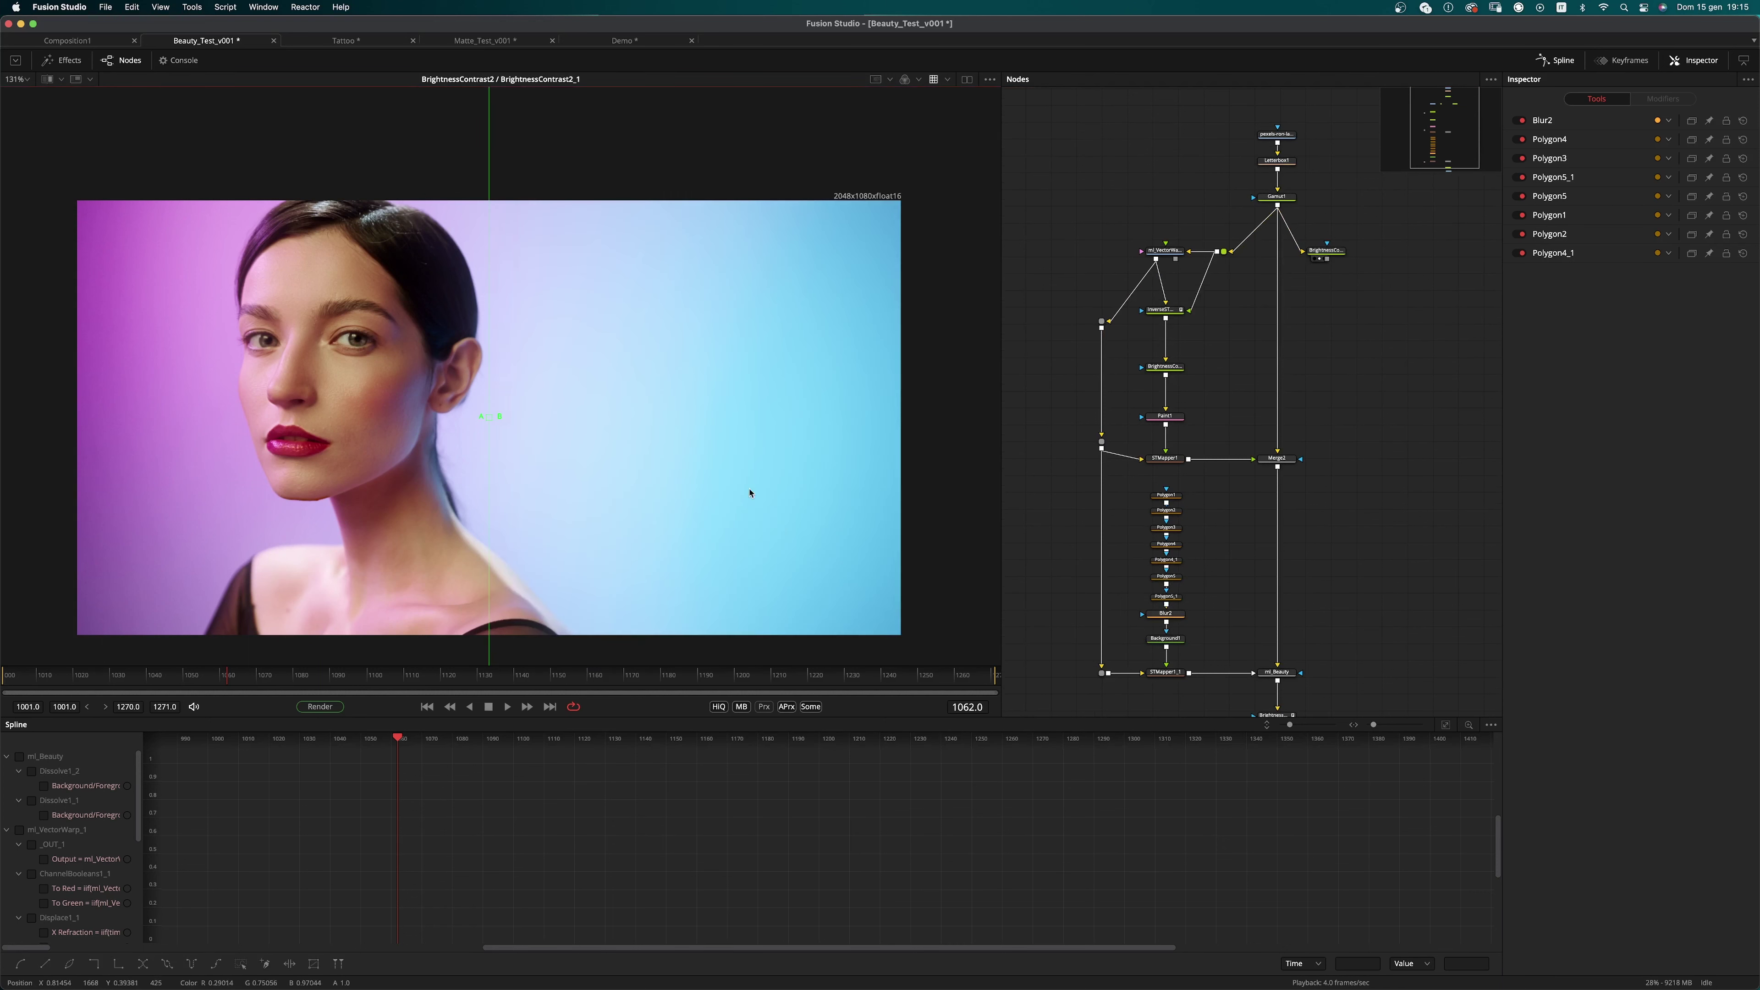
scroll(1301, 608, "down", 4)
left_click_drag(1289, 615, 693, 486)
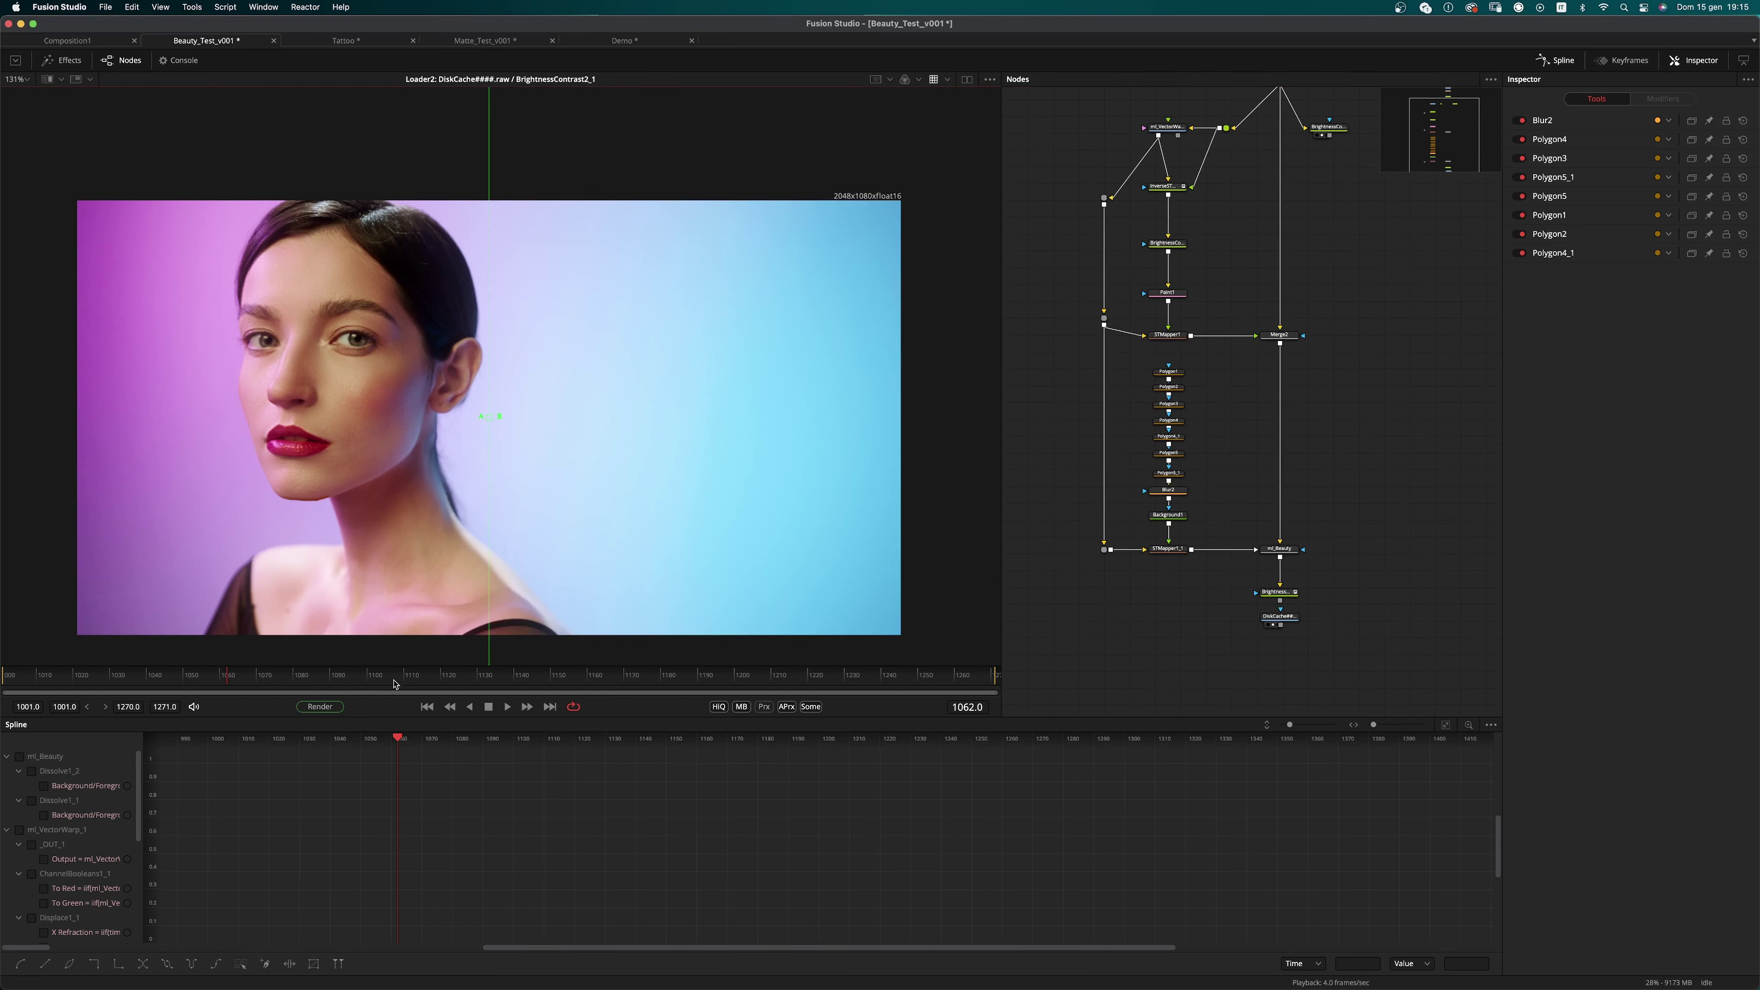
Step: Play the split-wipe comparison from the first frame and sweep the wipe line across the woman's face
left_click(427, 706)
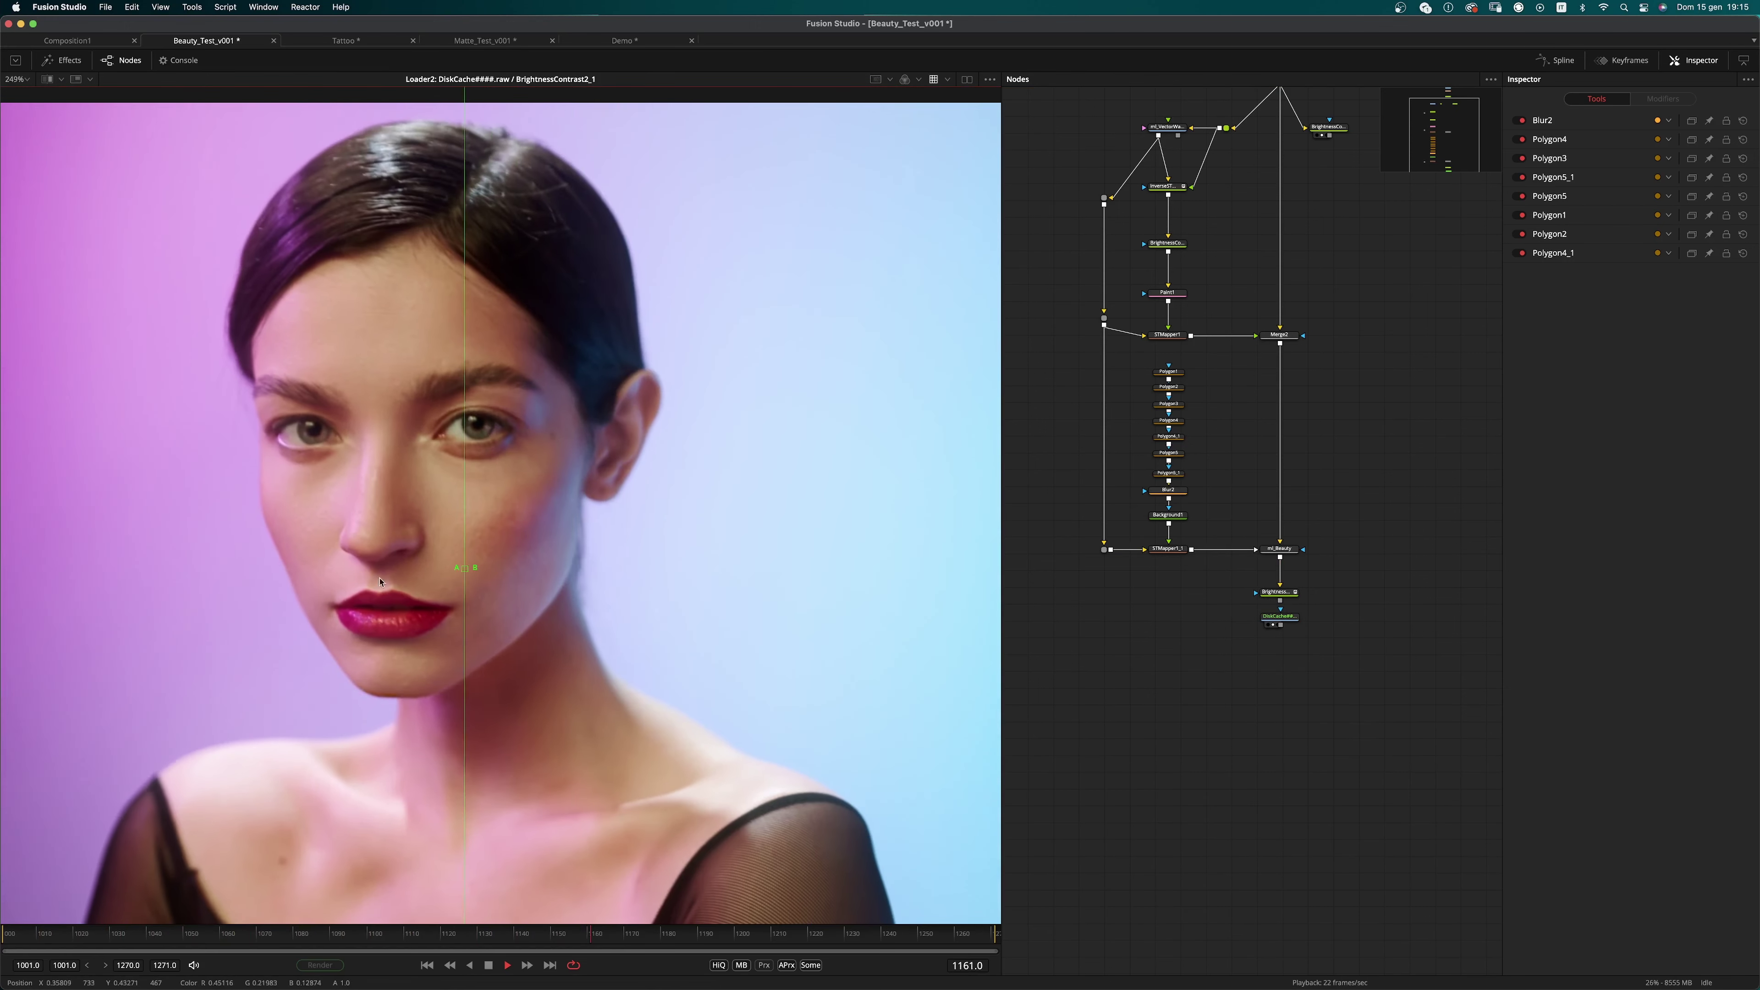
left_click_drag(379, 580, 494, 503)
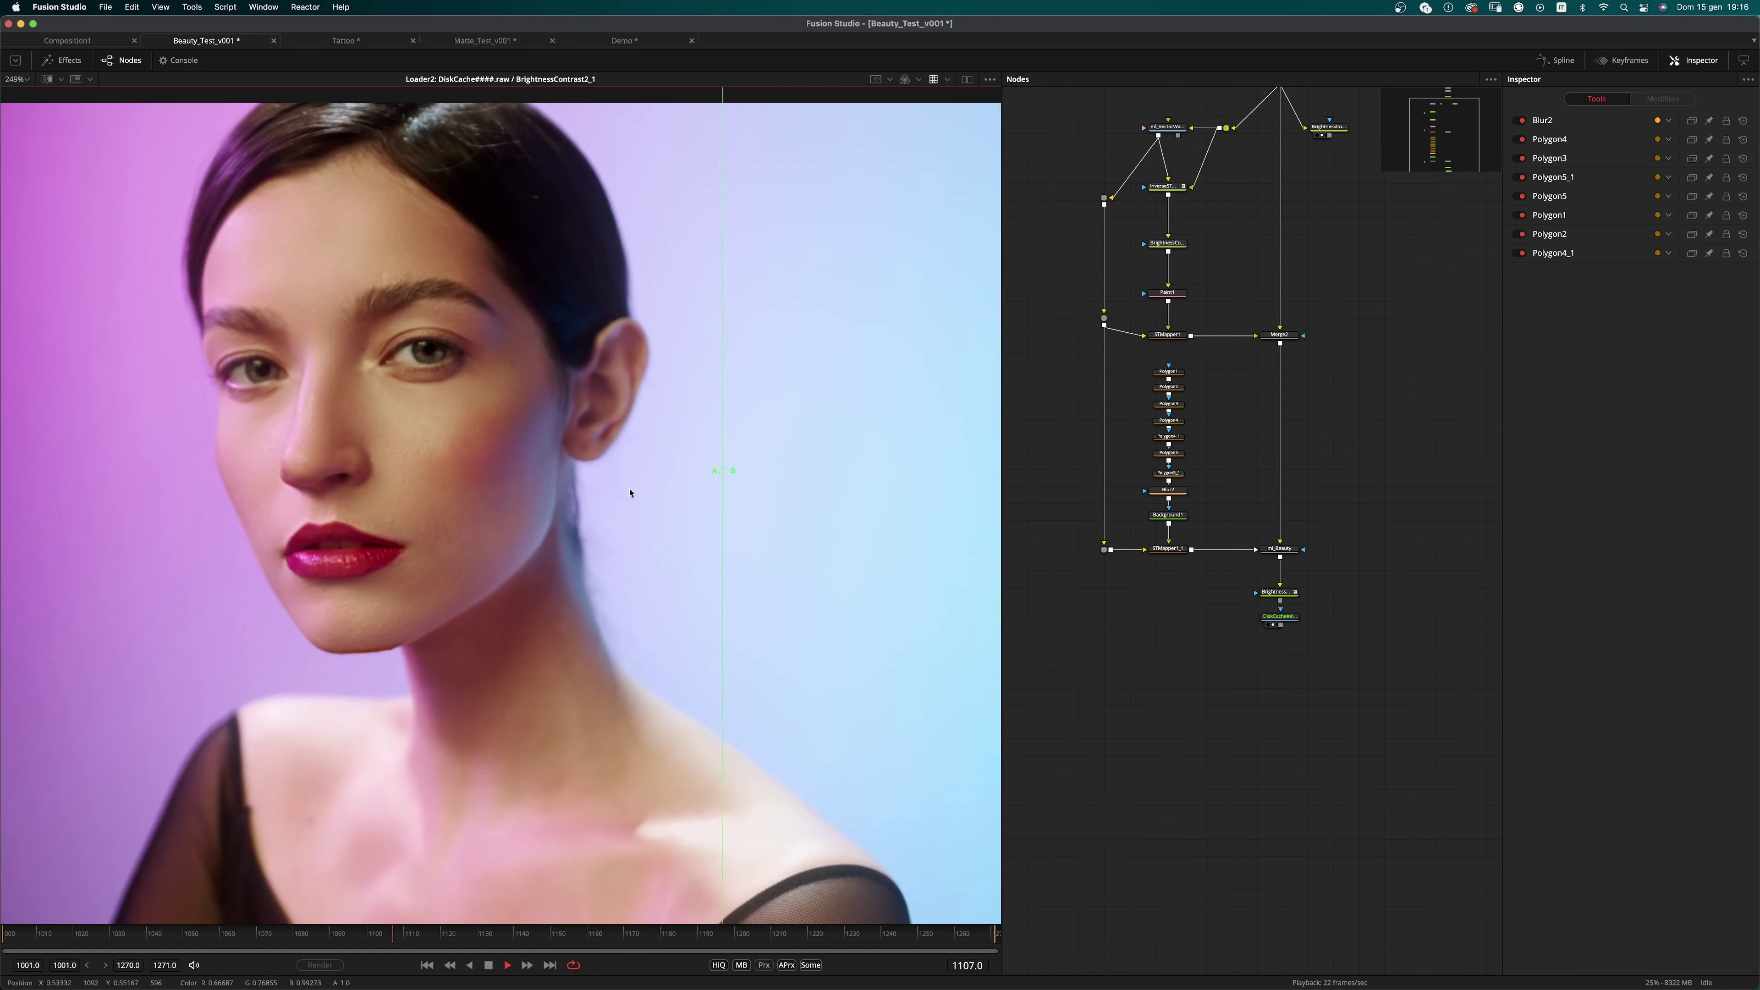
left_click_drag(628, 491, 790, 436)
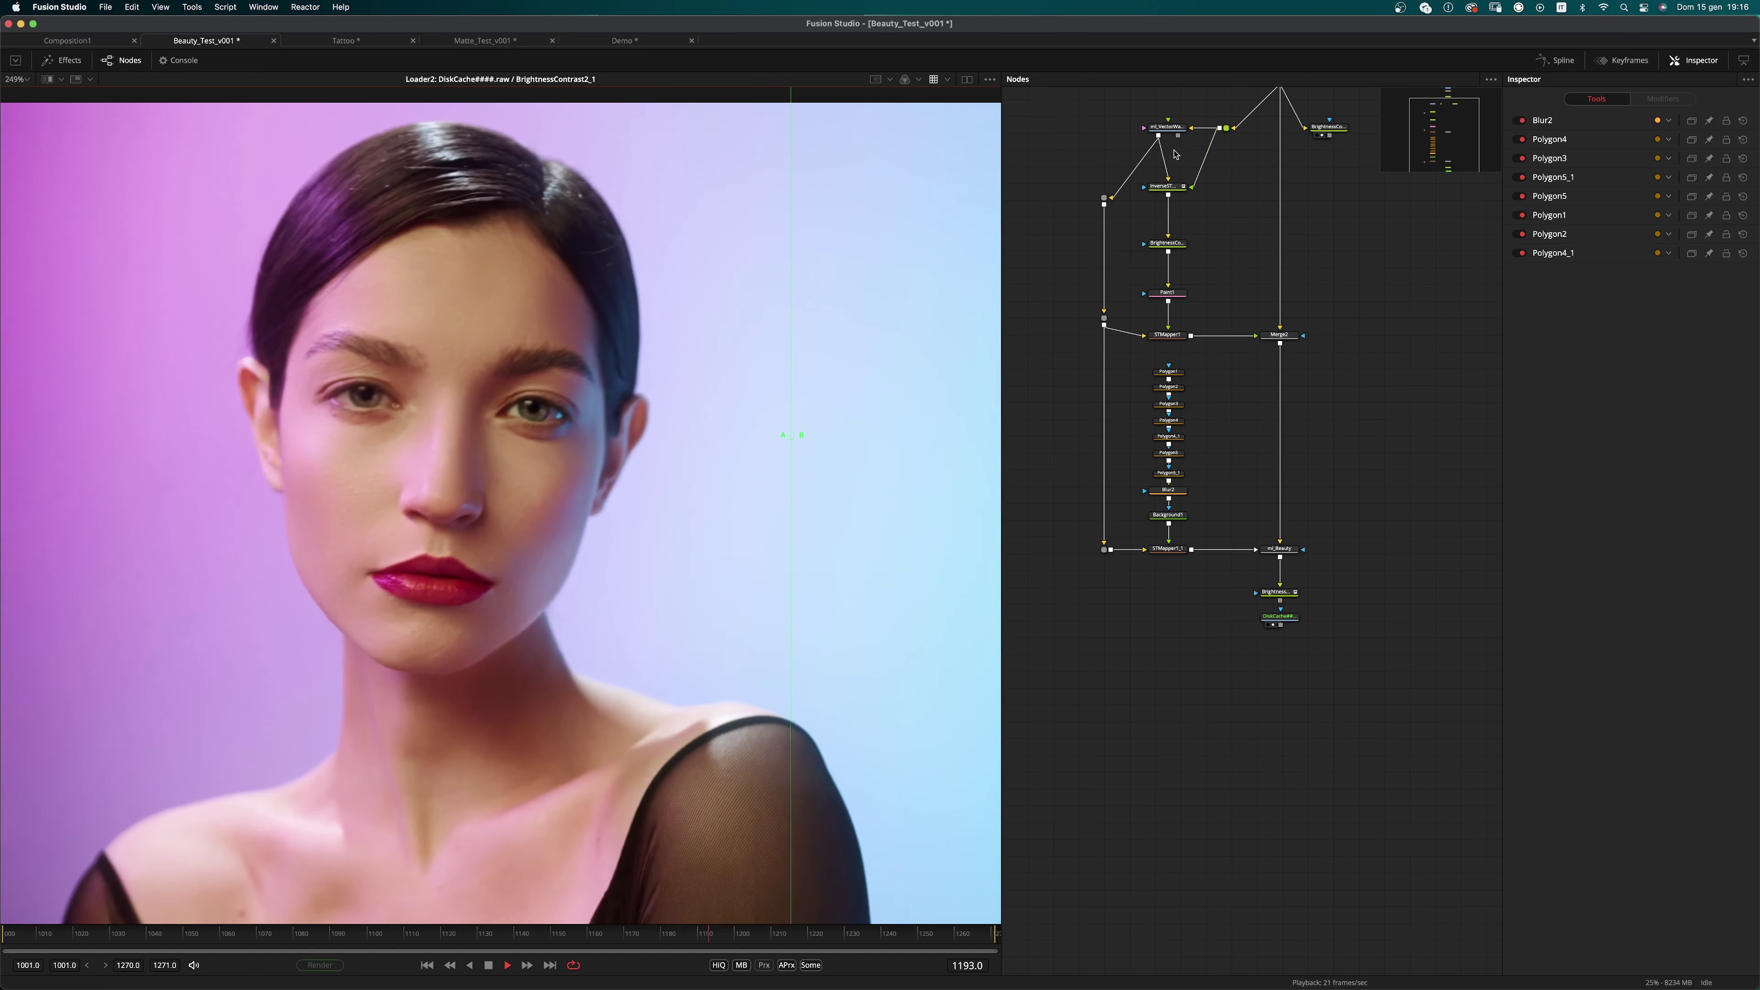
left_click_drag(793, 435, 606, 441)
left_click_drag(334, 456, 751, 365)
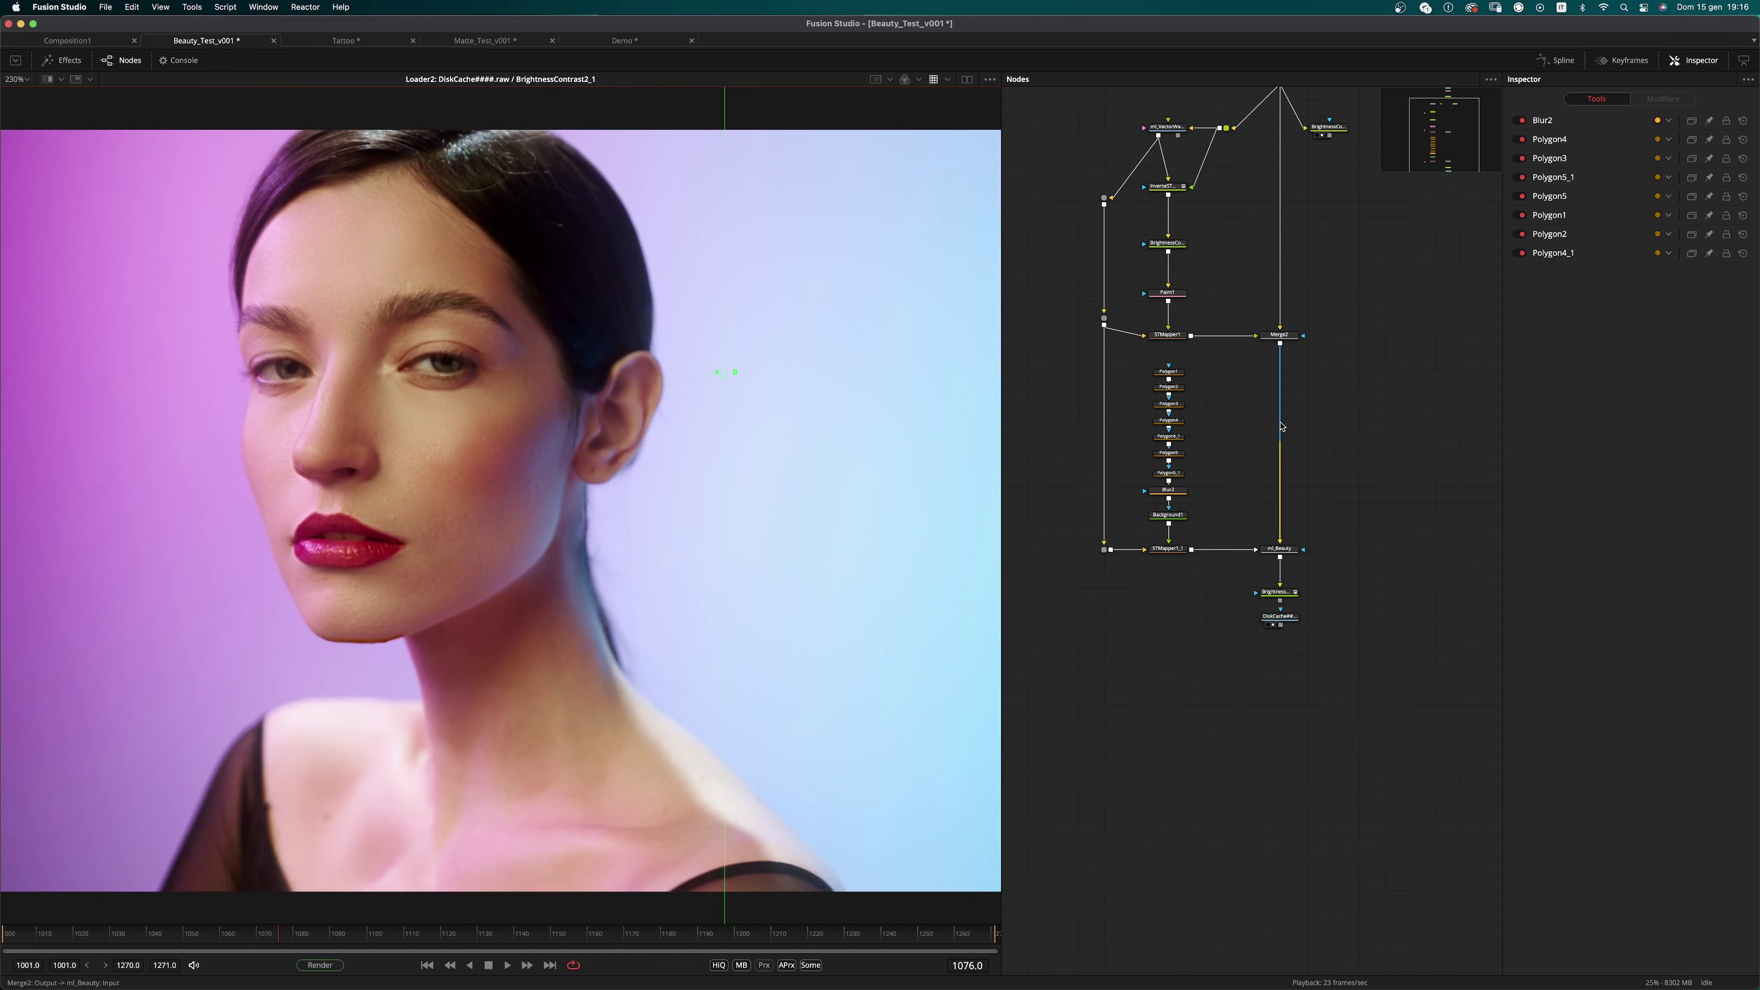
scroll(686, 443, "down", 2)
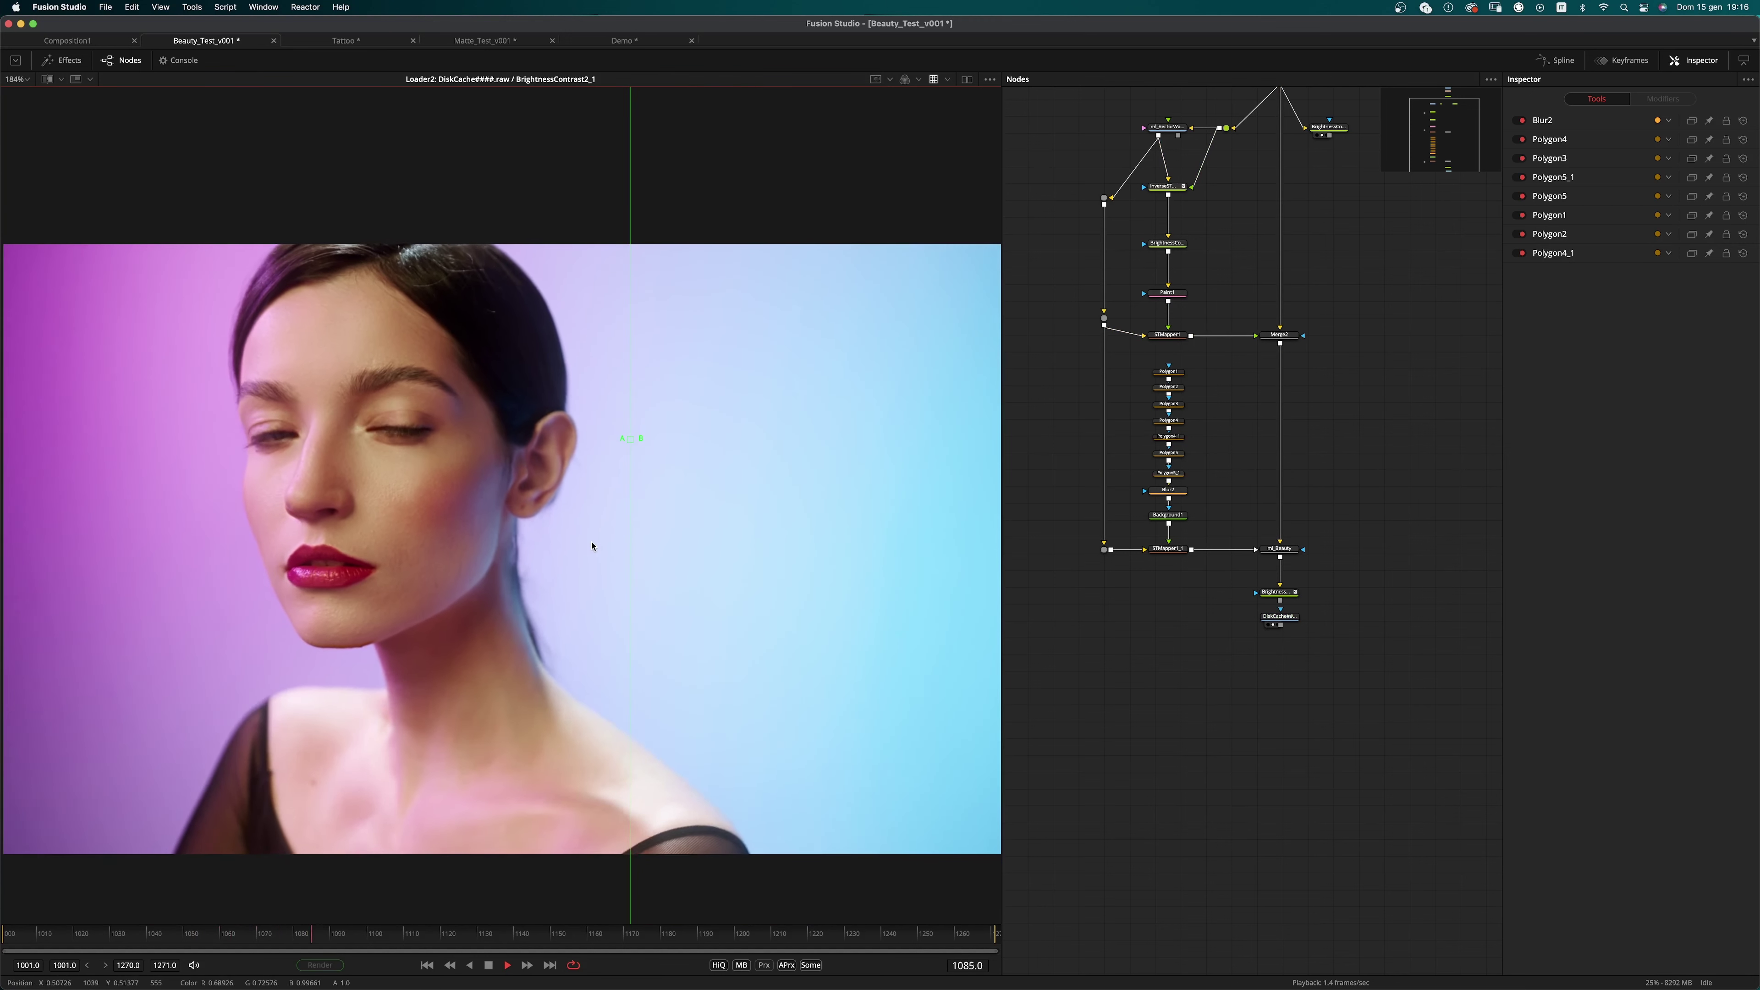
scroll(1335, 212, "up", 4)
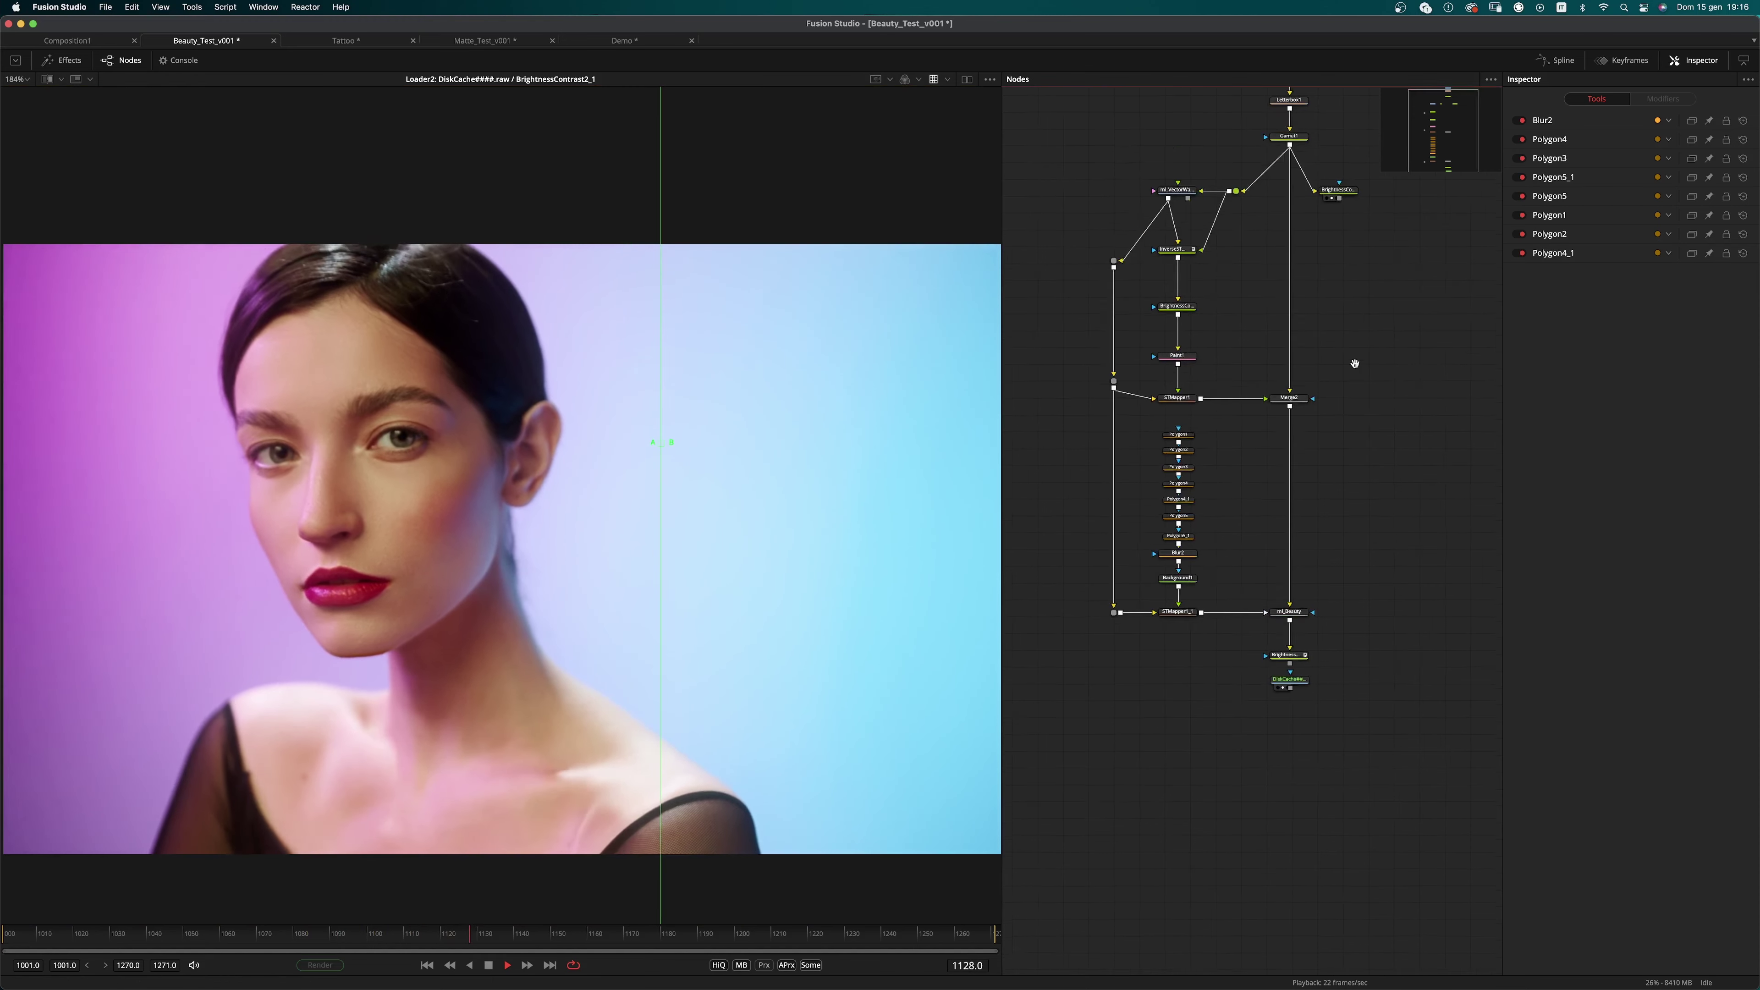
scroll(1335, 213, "up", 1)
left_click_drag(1329, 596, 1304, 503)
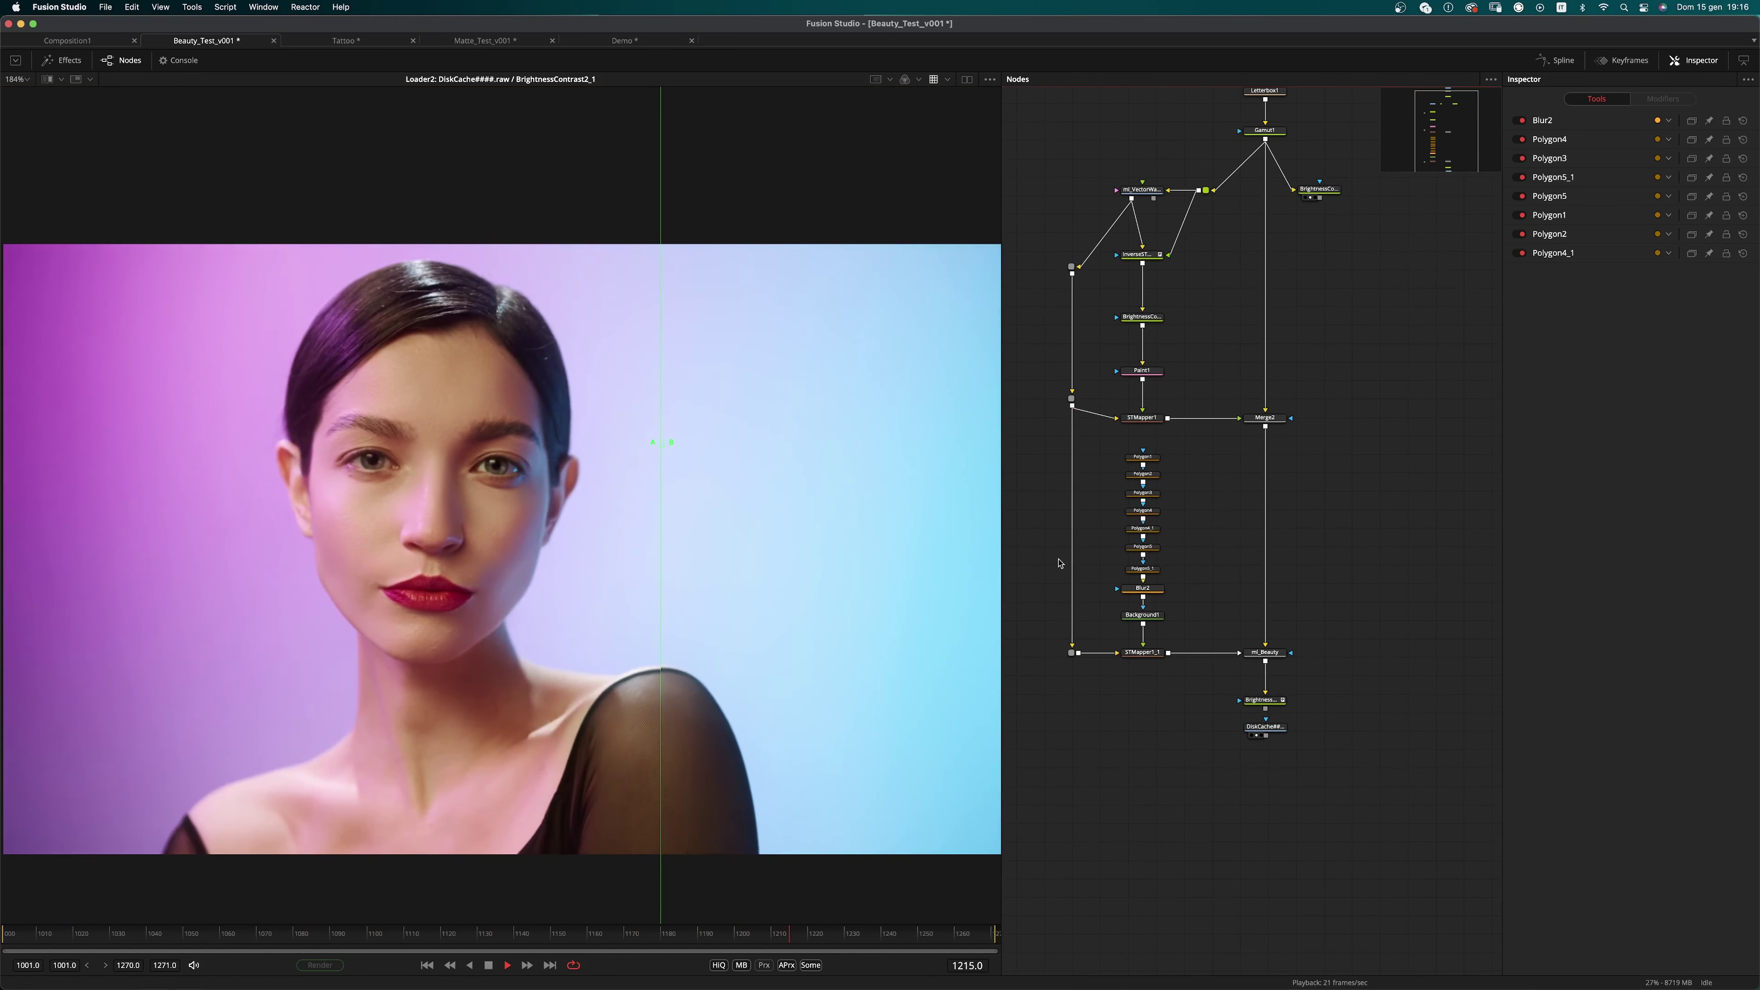
left_click_drag(1145, 150, 1170, 224)
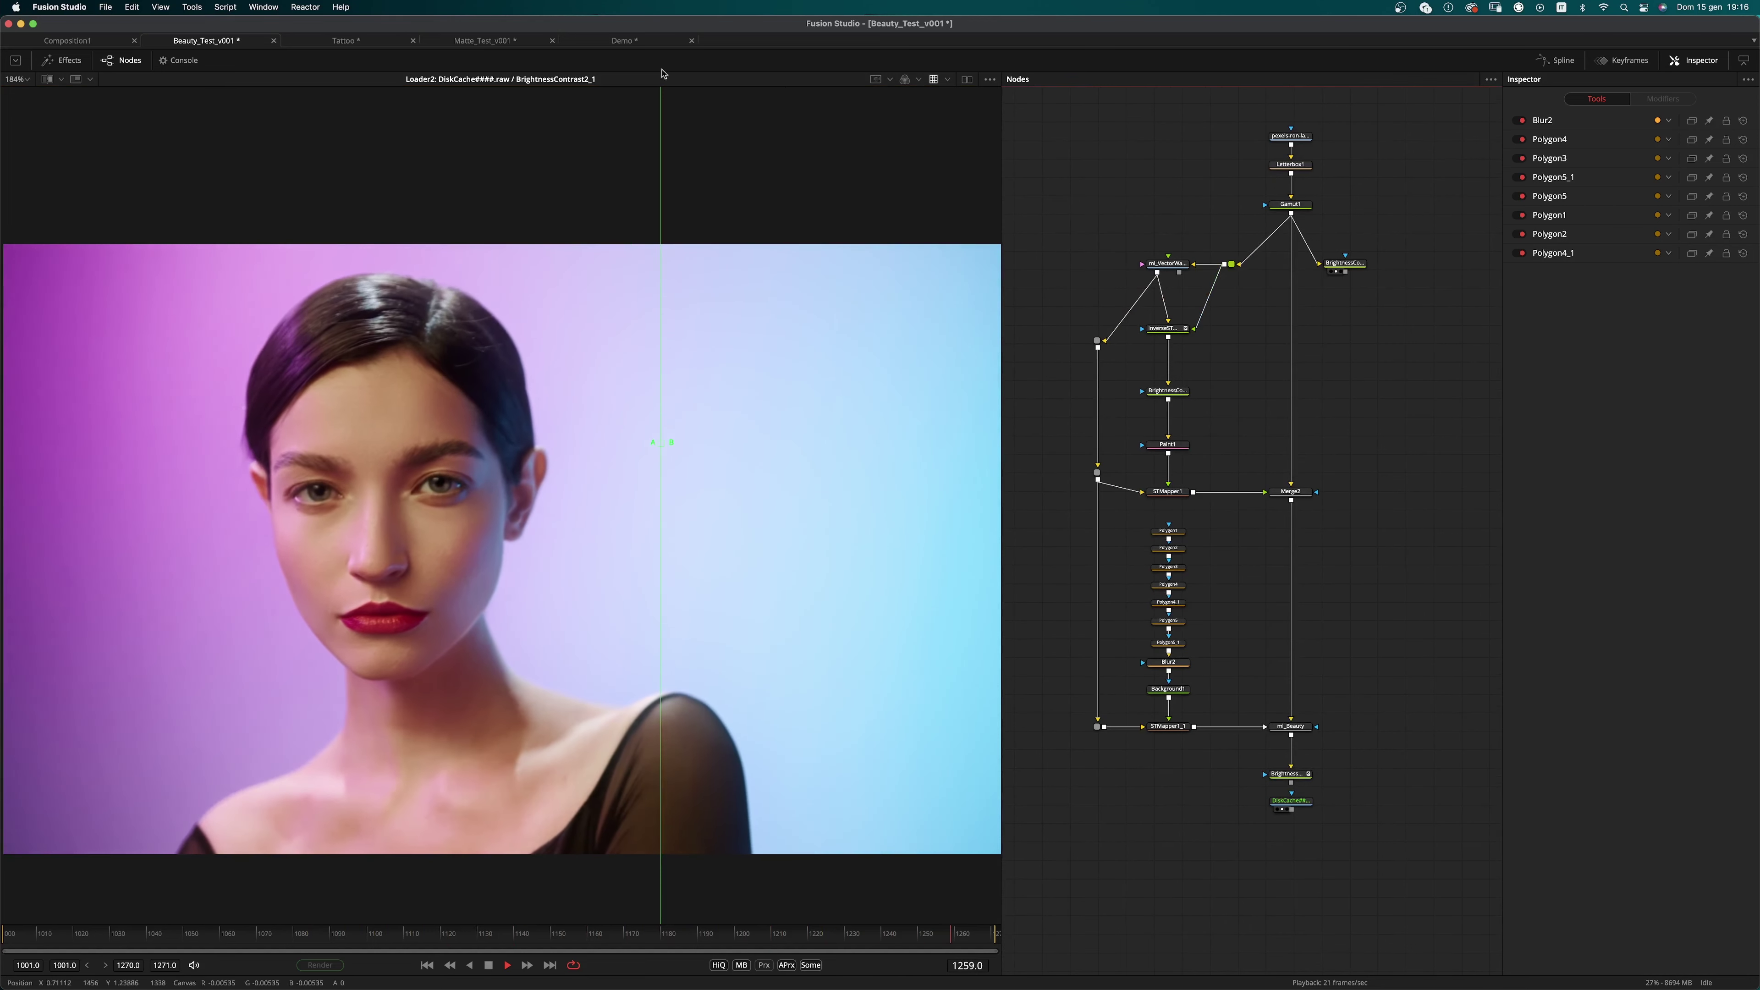
Step: Switch to the Demo composition and show the main controls of the ml_VectorWarp node
left_click(631, 43)
left_click(624, 41)
scroll(1250, 377, "down", 1)
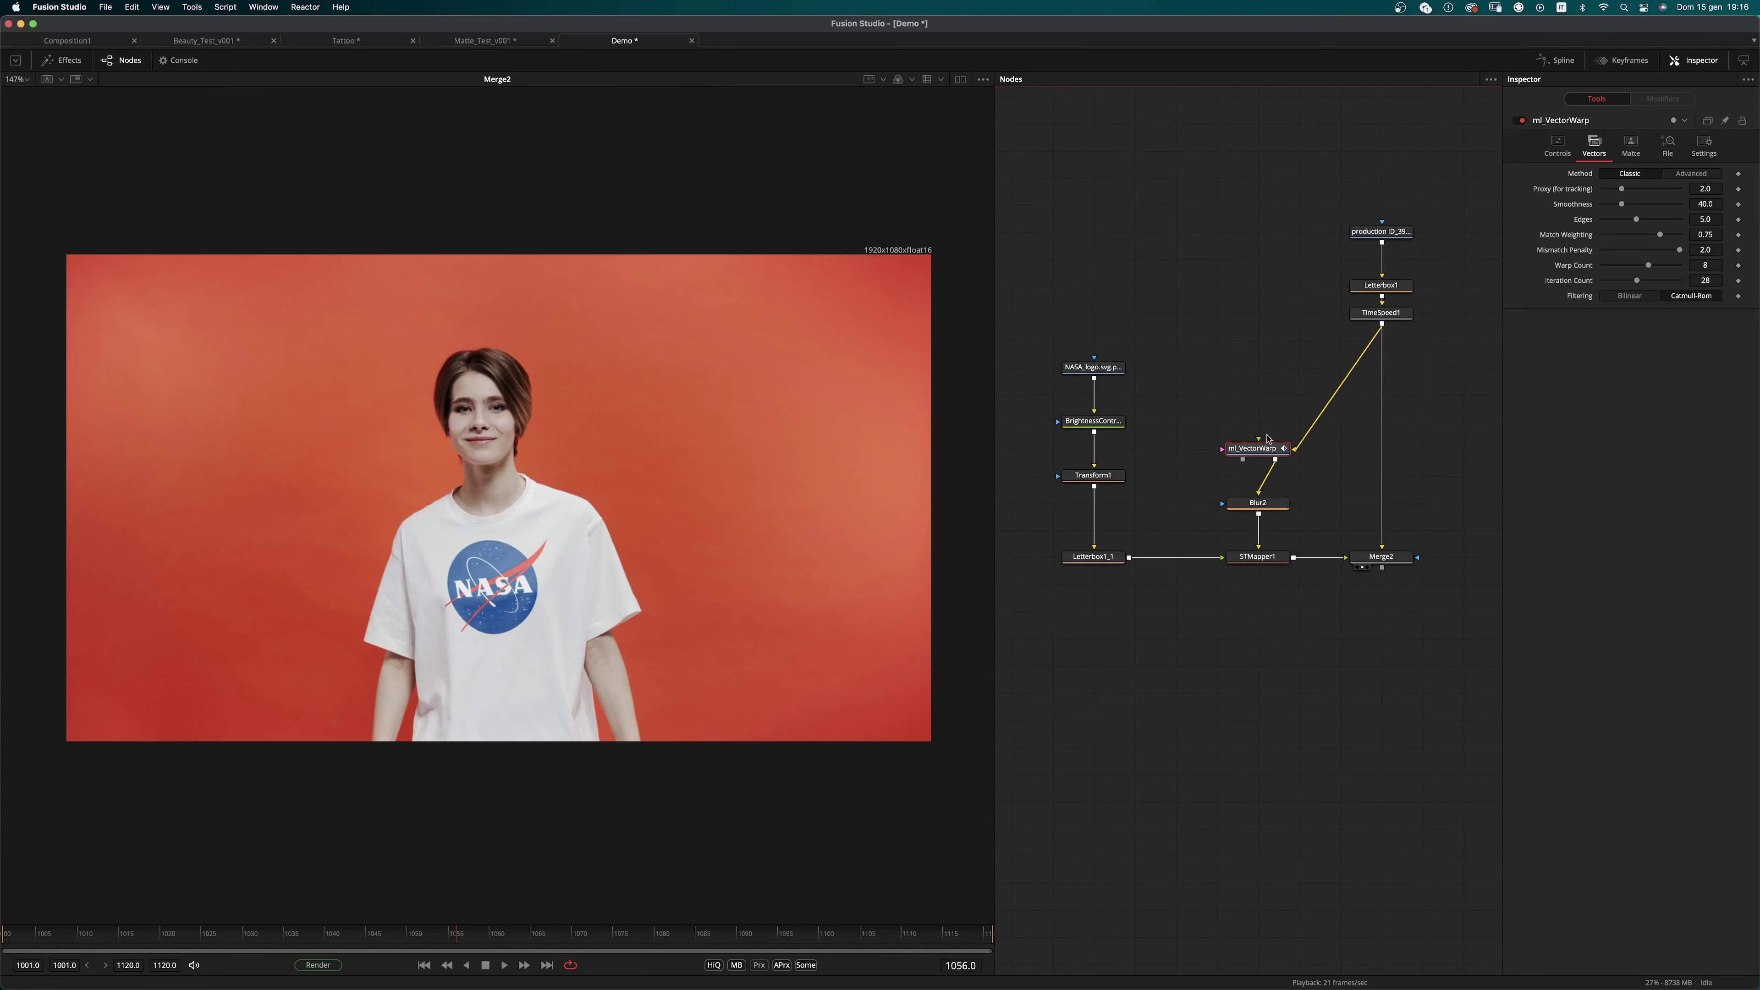
left_click(1557, 151)
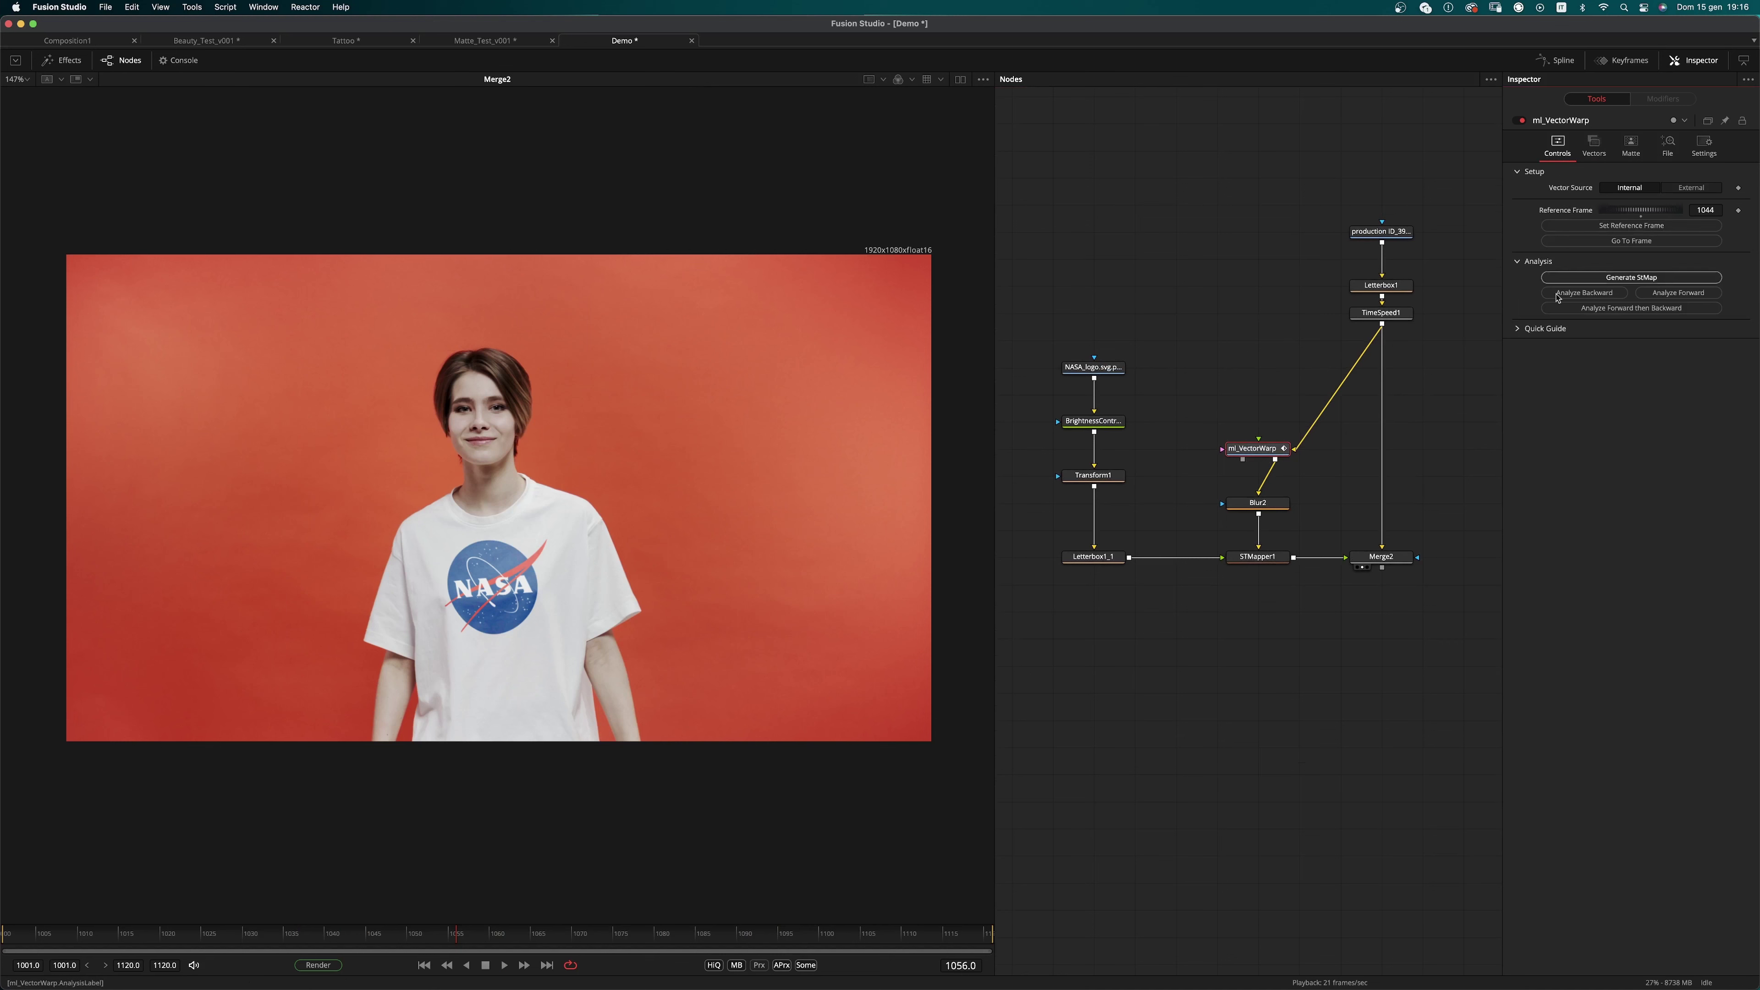
Step: Expand the Quick Guide of ml_VectorWarp and read through its instructions
left_click(1518, 329)
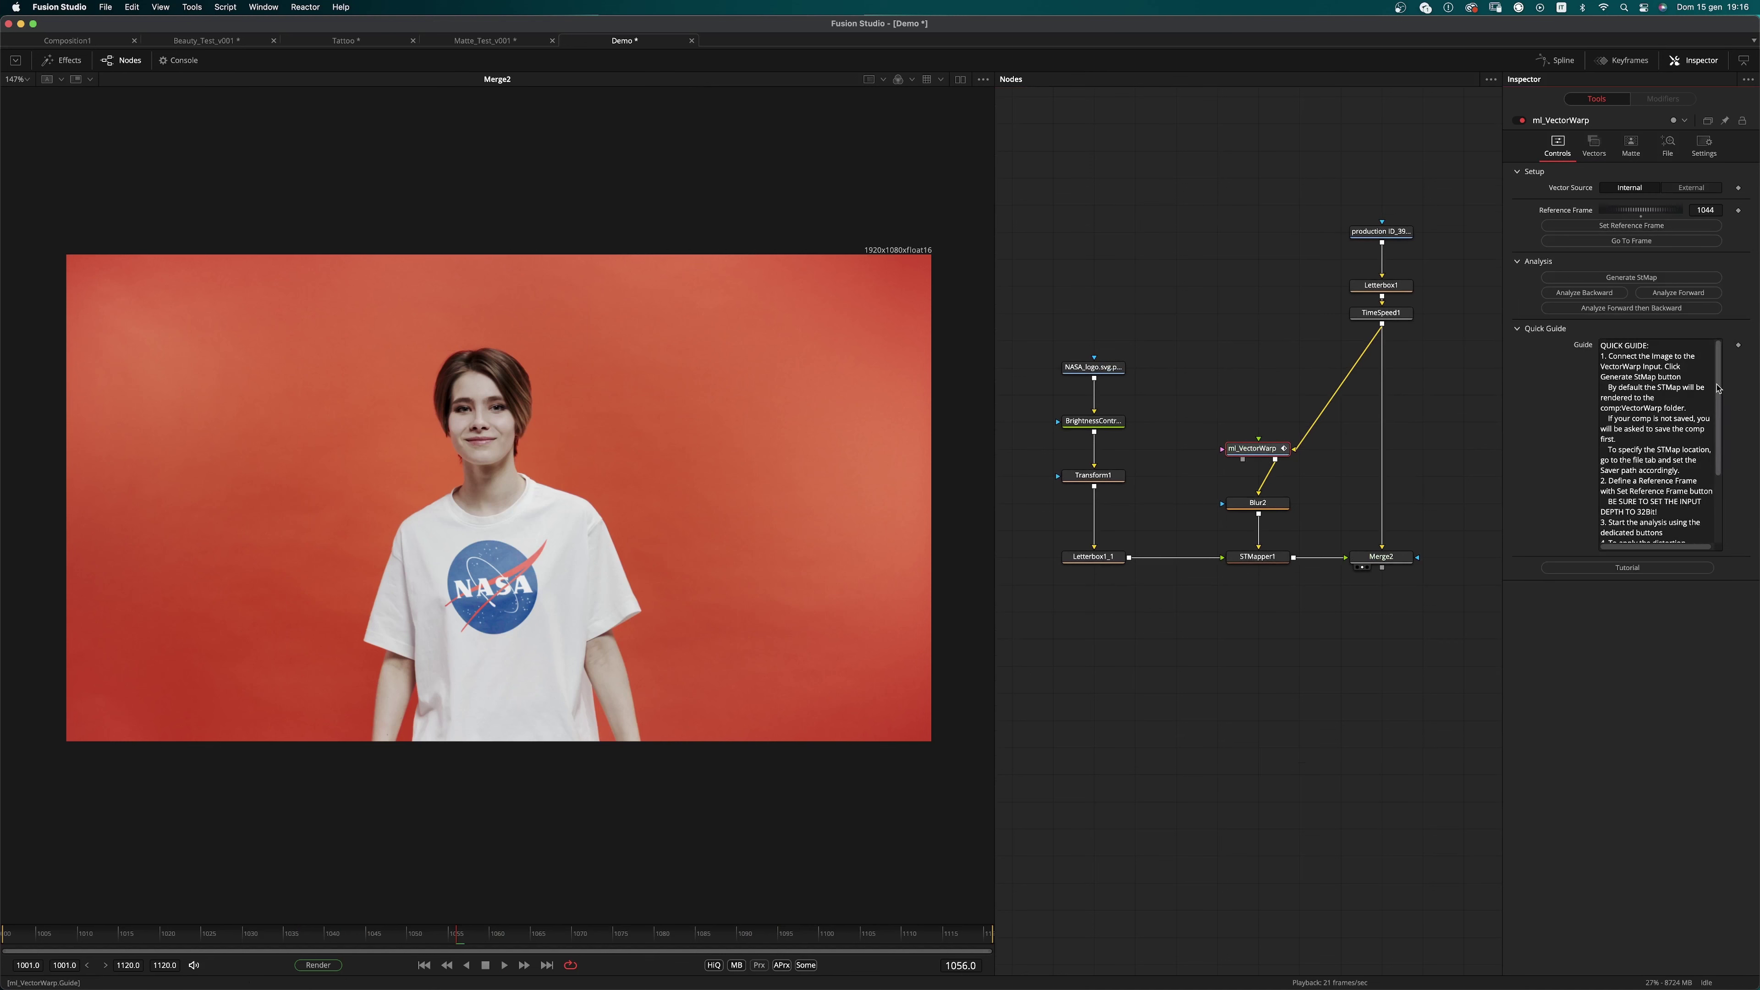
mouse_move(1718, 388)
left_mouse_down()
mouse_move(1718, 455)
mouse_move(1721, 355)
left_mouse_up()
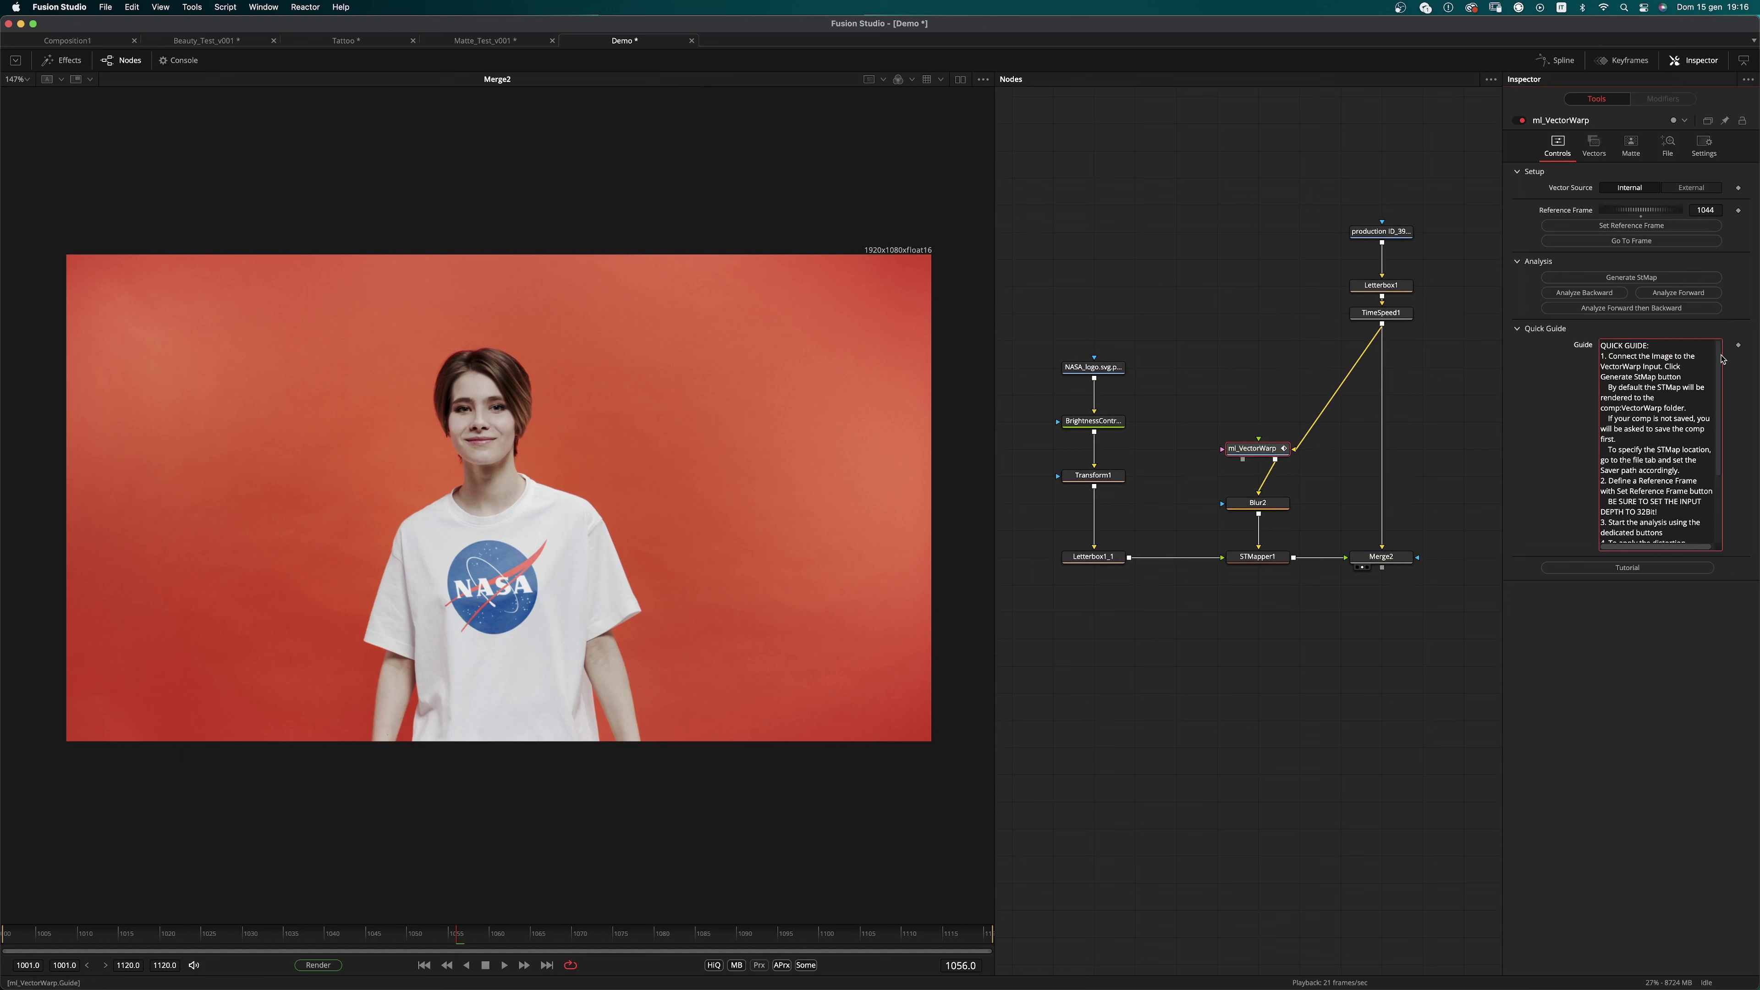
scroll(1720, 364, "down", 3)
scroll(1724, 359, "up", 3)
mouse_move(1720, 355)
left_mouse_down()
mouse_move(1719, 396)
mouse_move(1719, 353)
left_mouse_up()
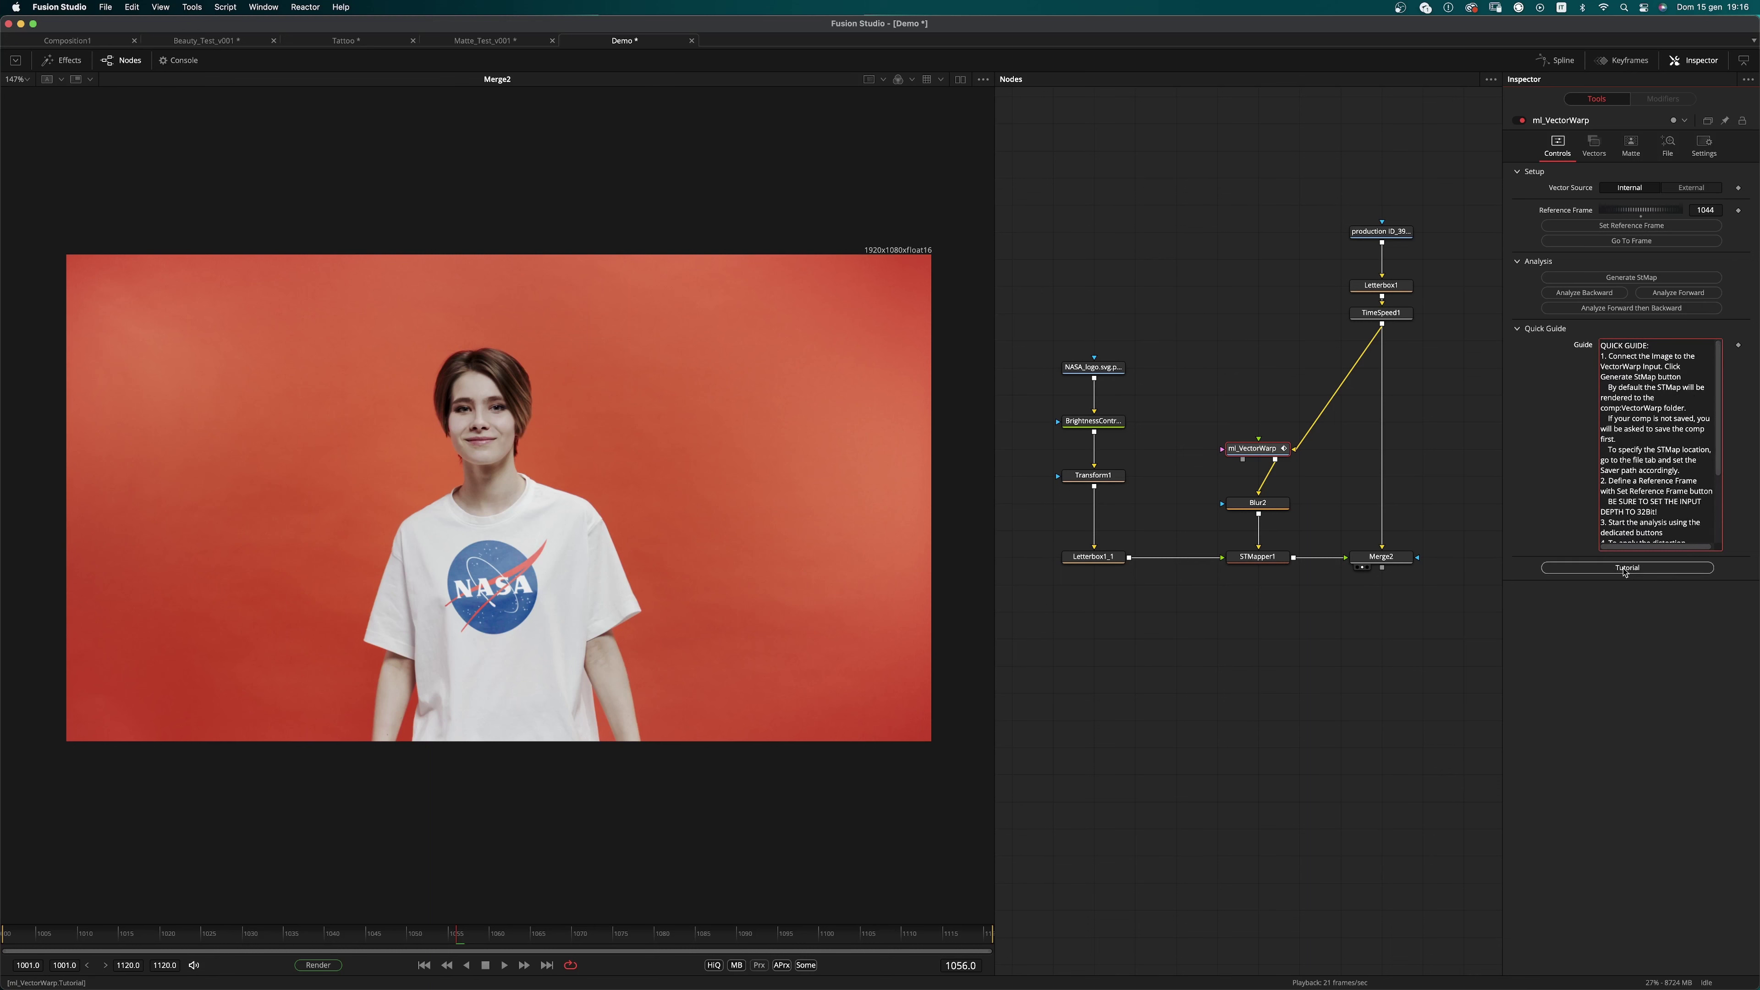